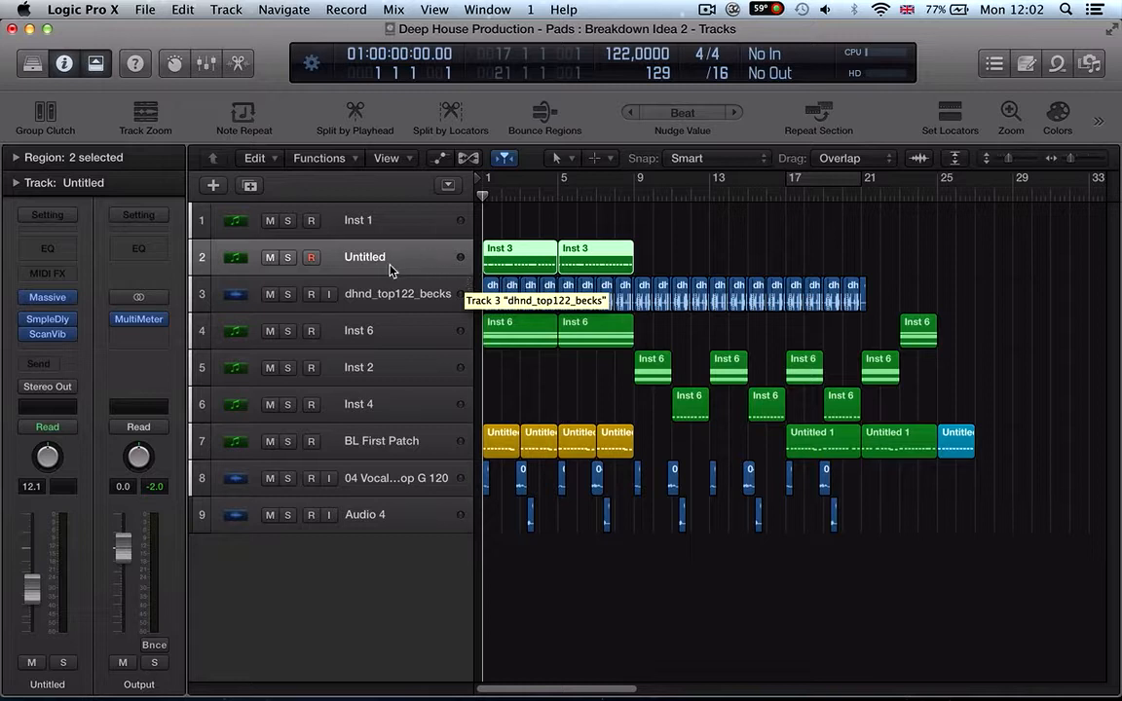
Step: Rename track 2 as Noise SHakers and play it from the start in solo mode
double_click(388, 259)
type("Noise")
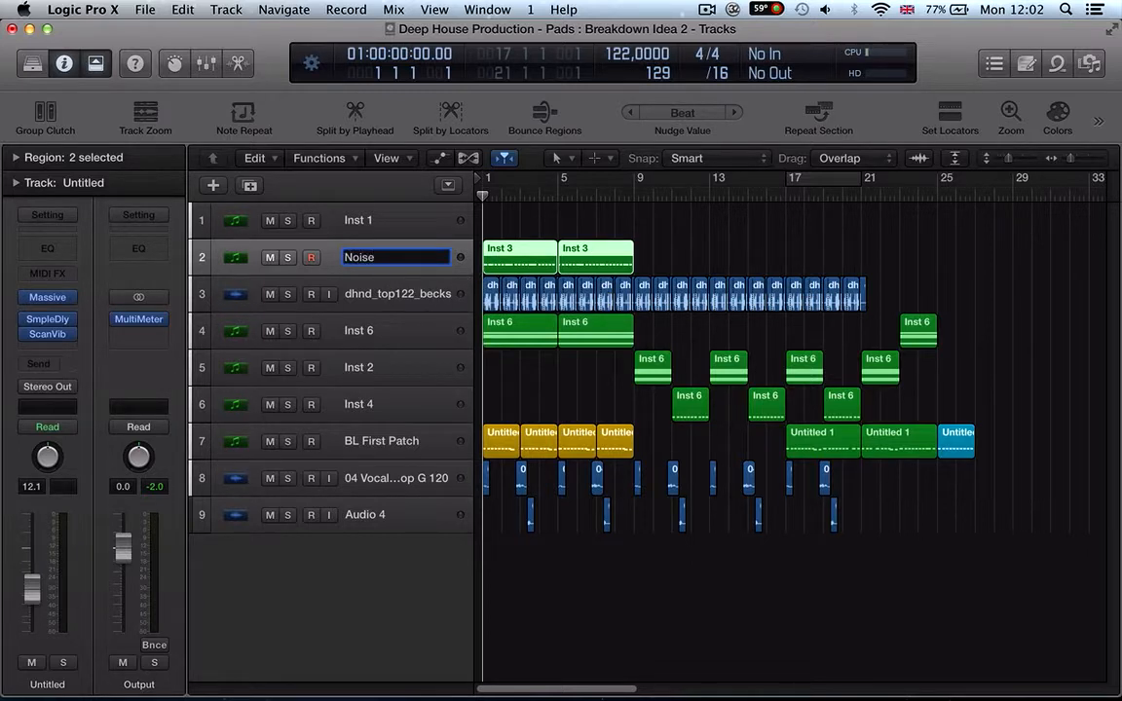
type(" SHakers")
key("Return")
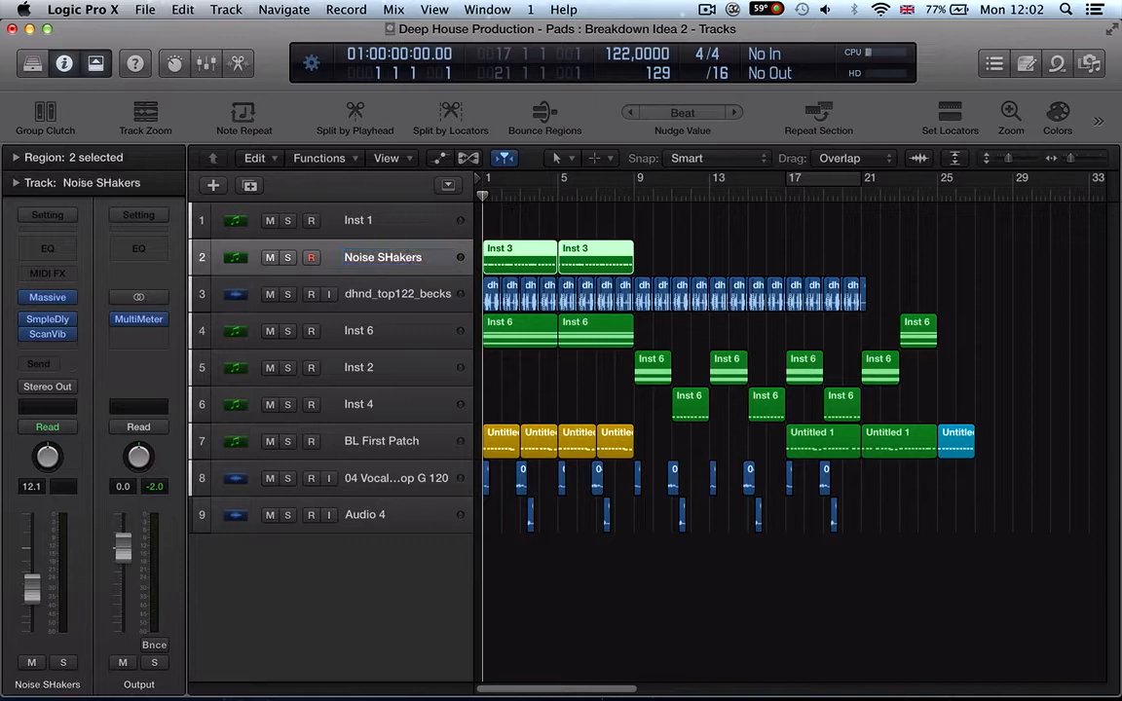
key("ctrl+s")
key("space")
key("Return")
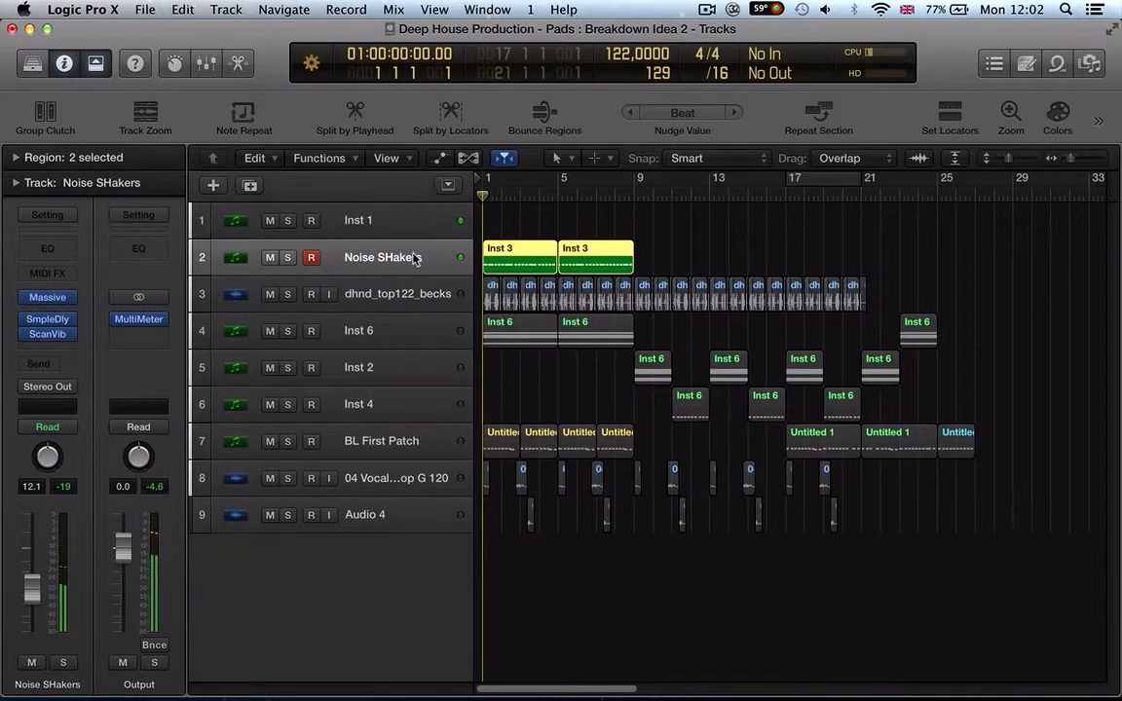
Step: Rename the dhnd_top122_becks track as Tops
double_click(362, 290)
type("Tops")
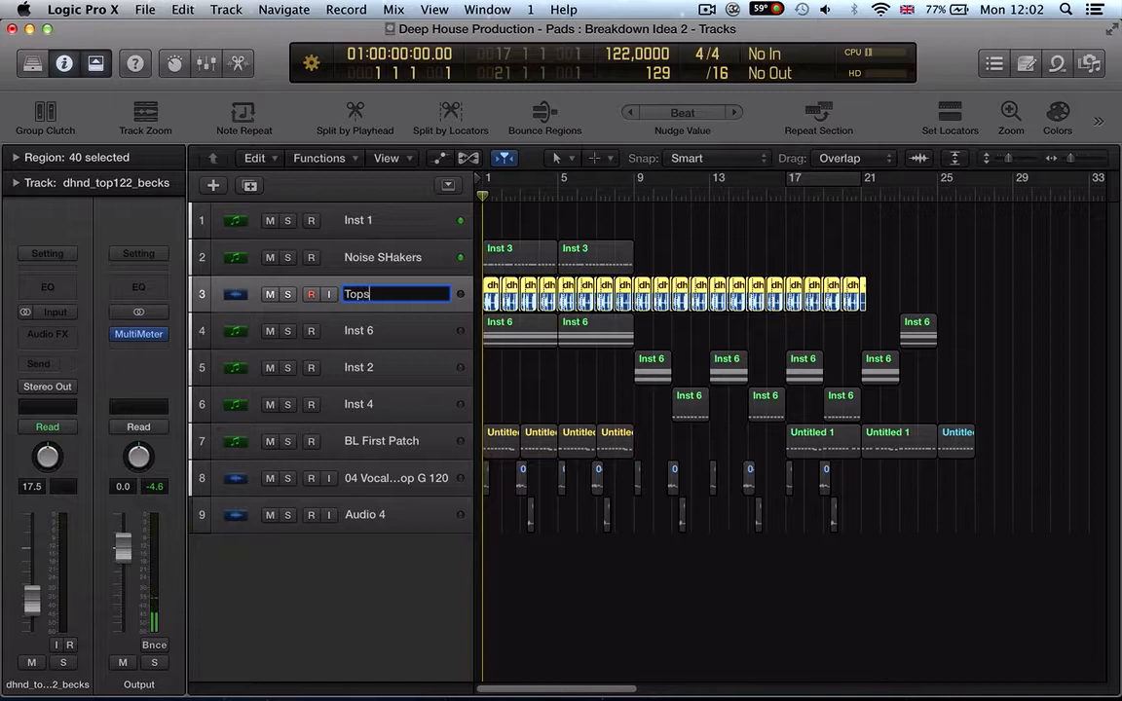
key("Return")
Step: Briefly play track 4 and rename it Arp 1
key("Down")
key("space")
key("space")
double_click(359, 332)
key("BackSpace")
type("Arp 1")
key("Return")
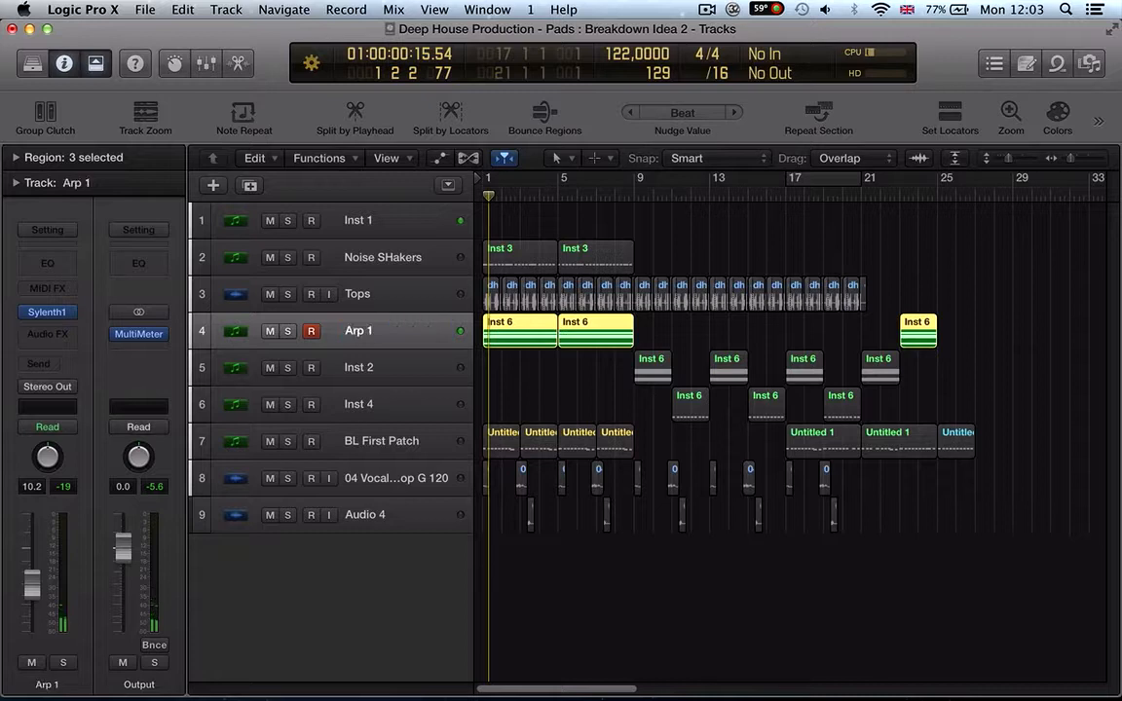
Step: Rename track 5, Inst 2, as Arp 2
double_click(370, 370)
key("BackSpace")
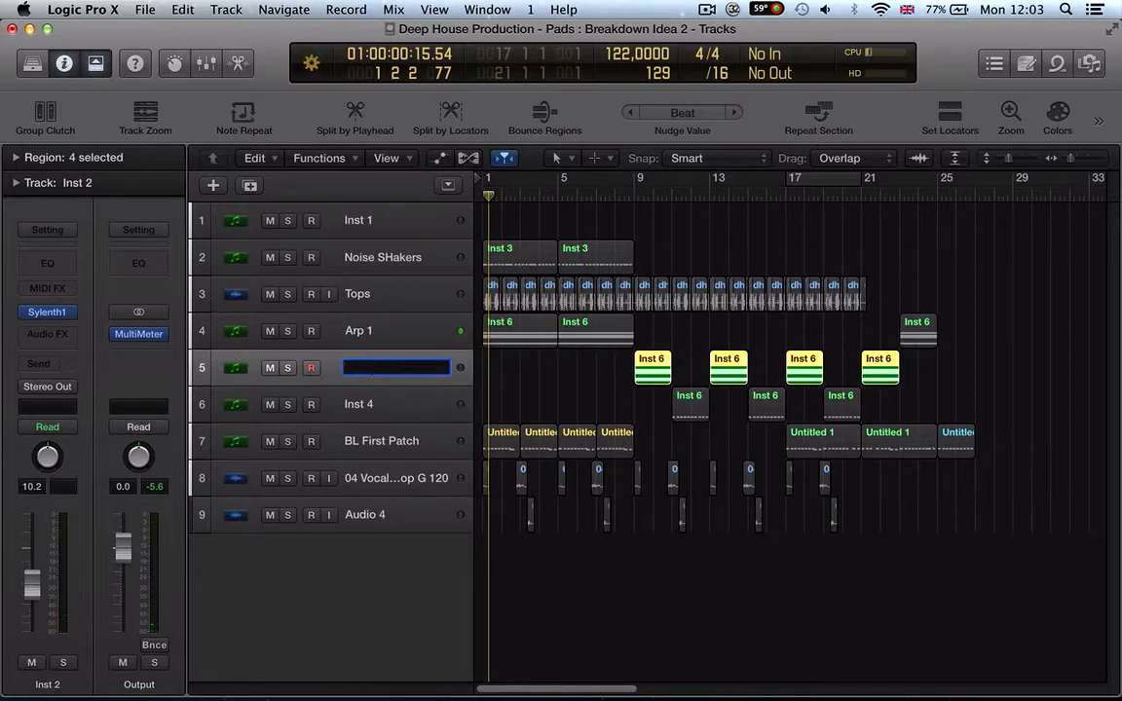
type("Arp")
key("Return")
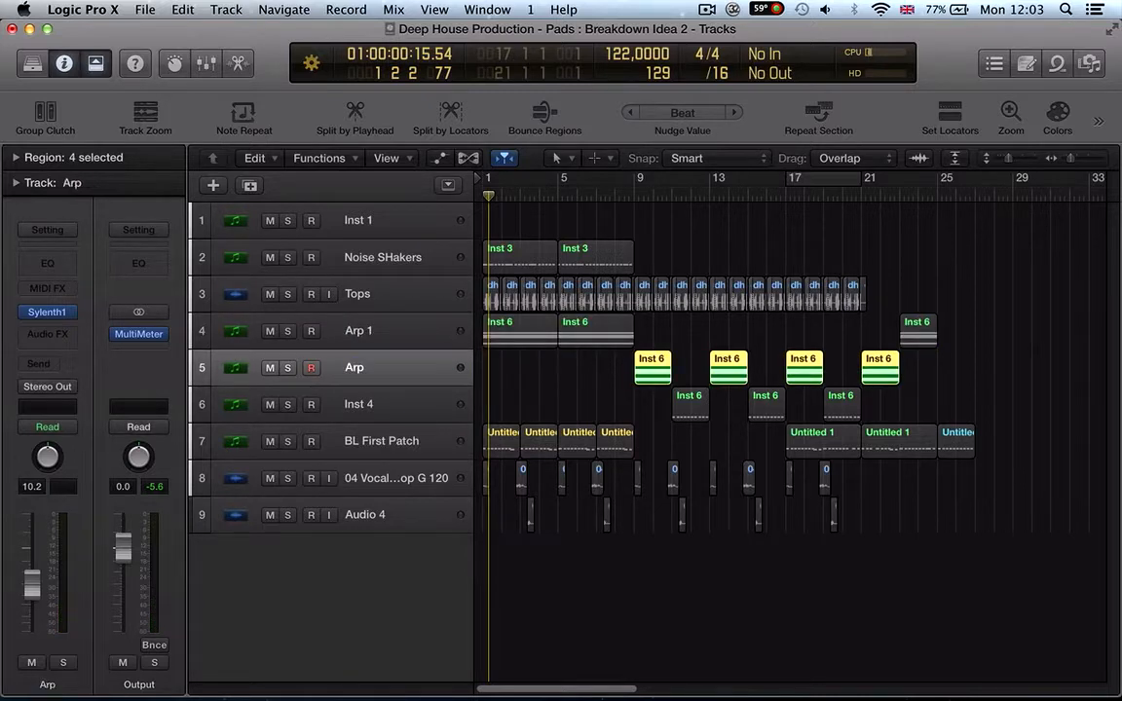
double_click(355, 368)
type("2")
key("Return")
Step: Start playback to hear the Inst 4 track in solo and rename it Arp 3
key("space")
left_click(368, 410)
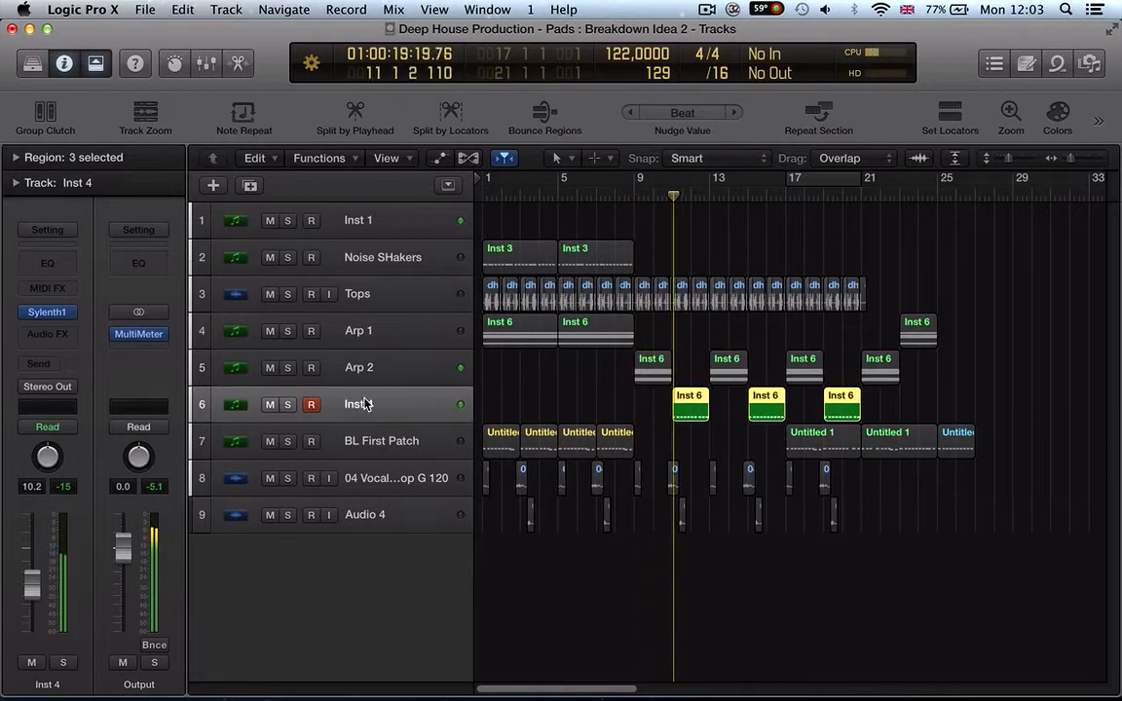
double_click(367, 405)
type("Arp")
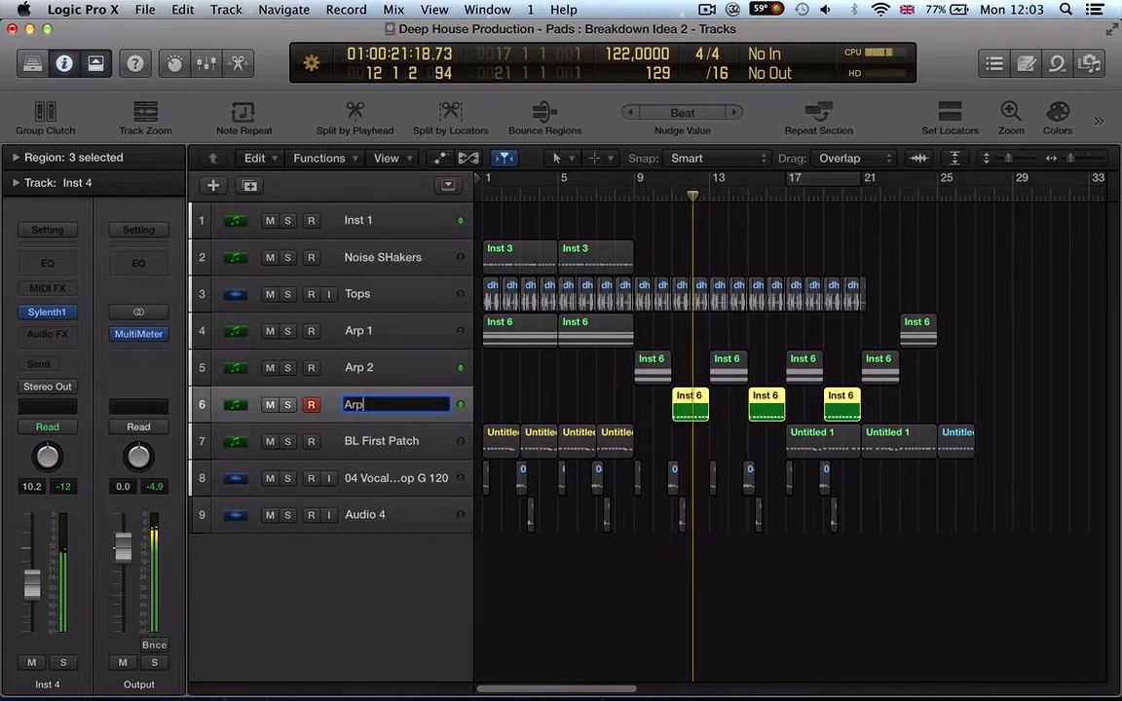
key("Return")
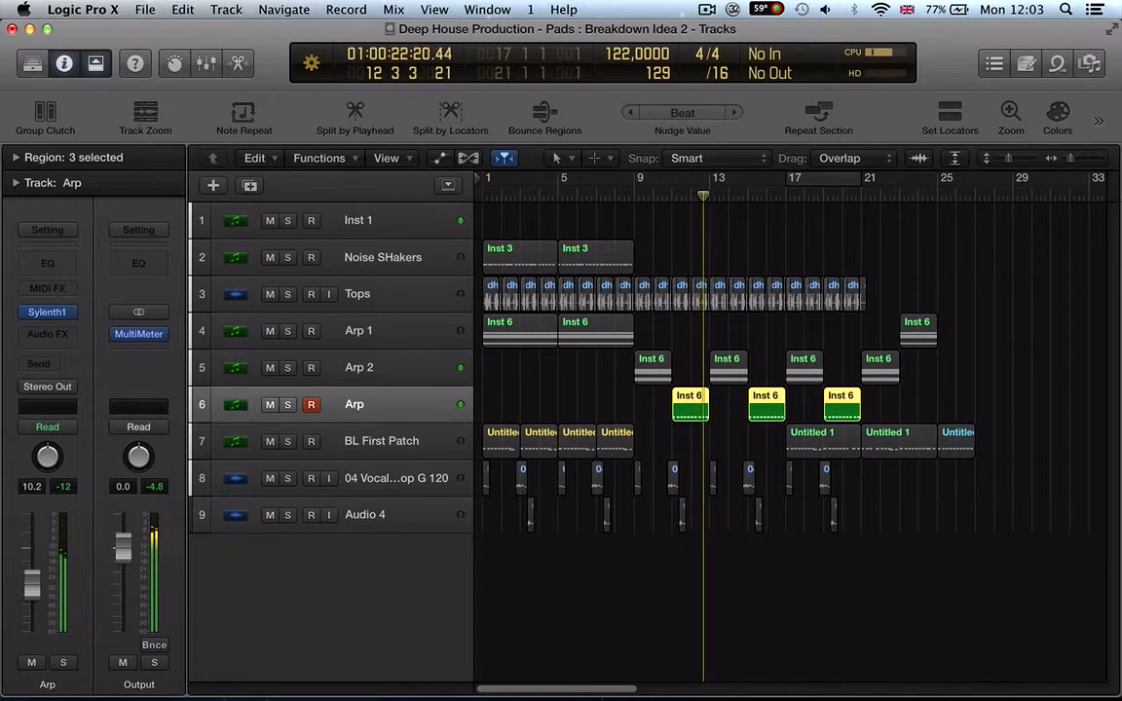
double_click(355, 404)
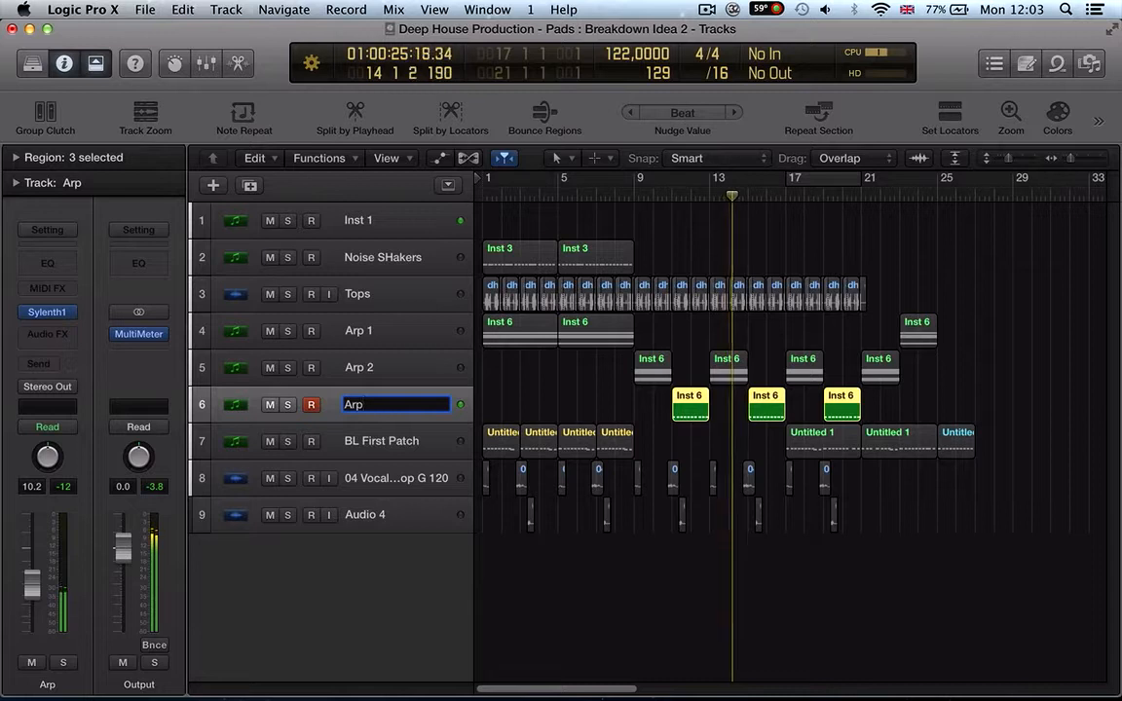
type("3")
key("Return")
Step: Return playback to the start and rename the BL First Patch track as Bass
key("Return")
left_click(394, 442)
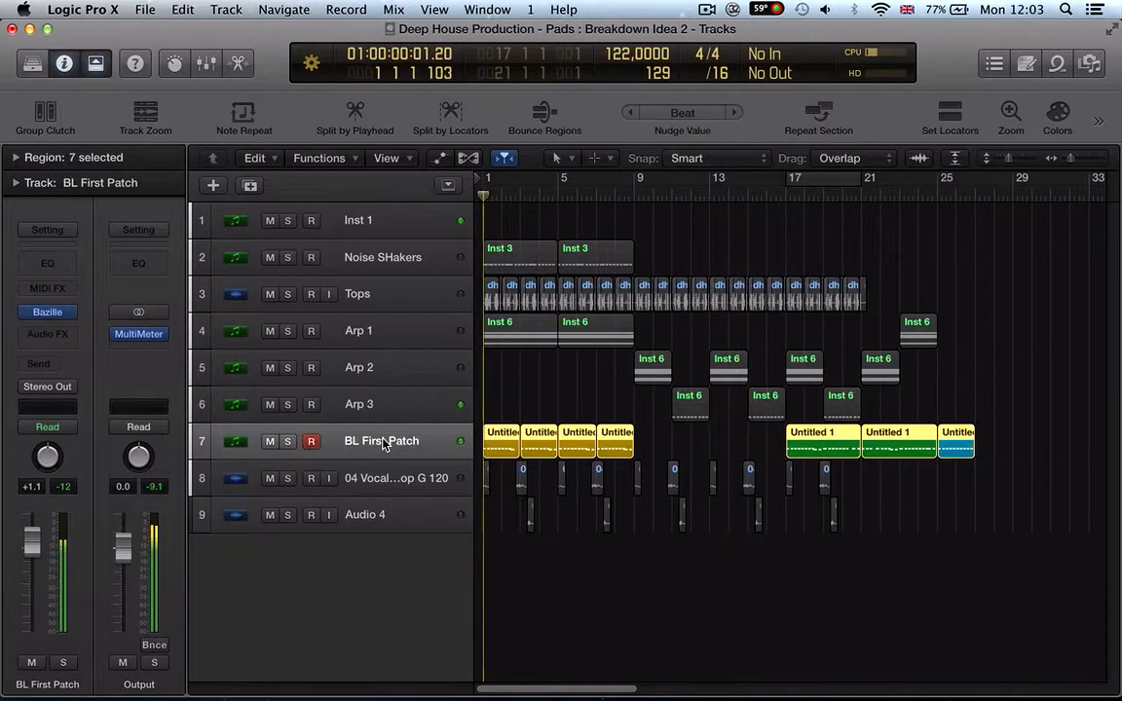
double_click(395, 441)
type("Bass")
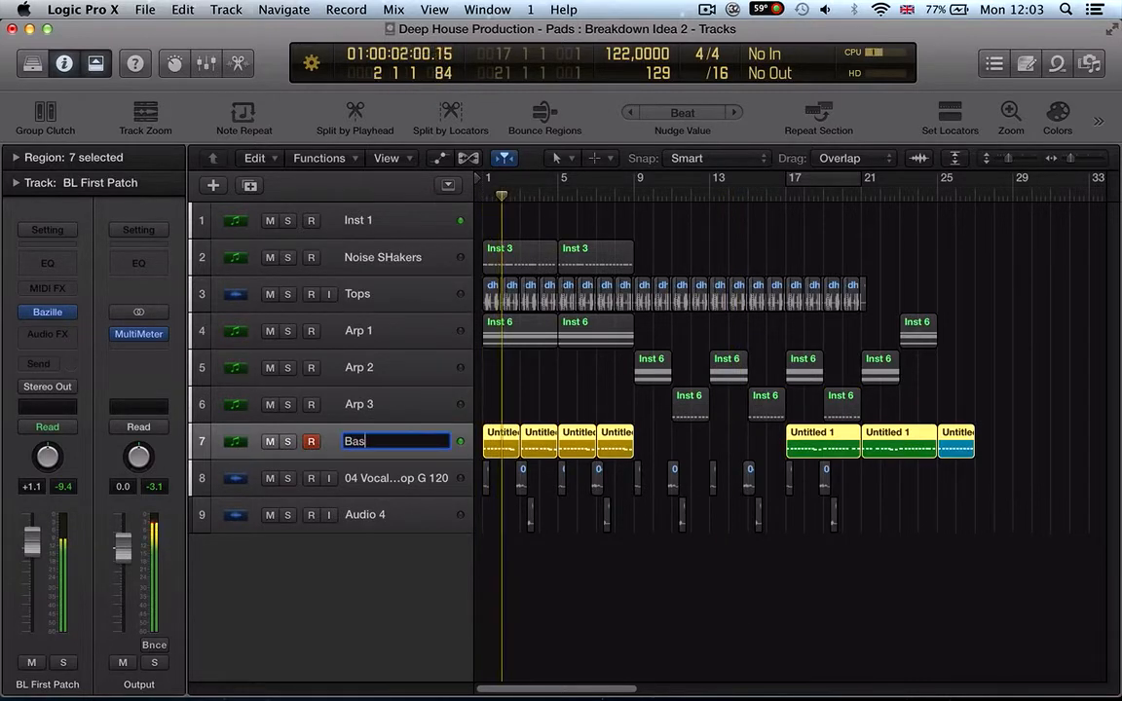
key("Return")
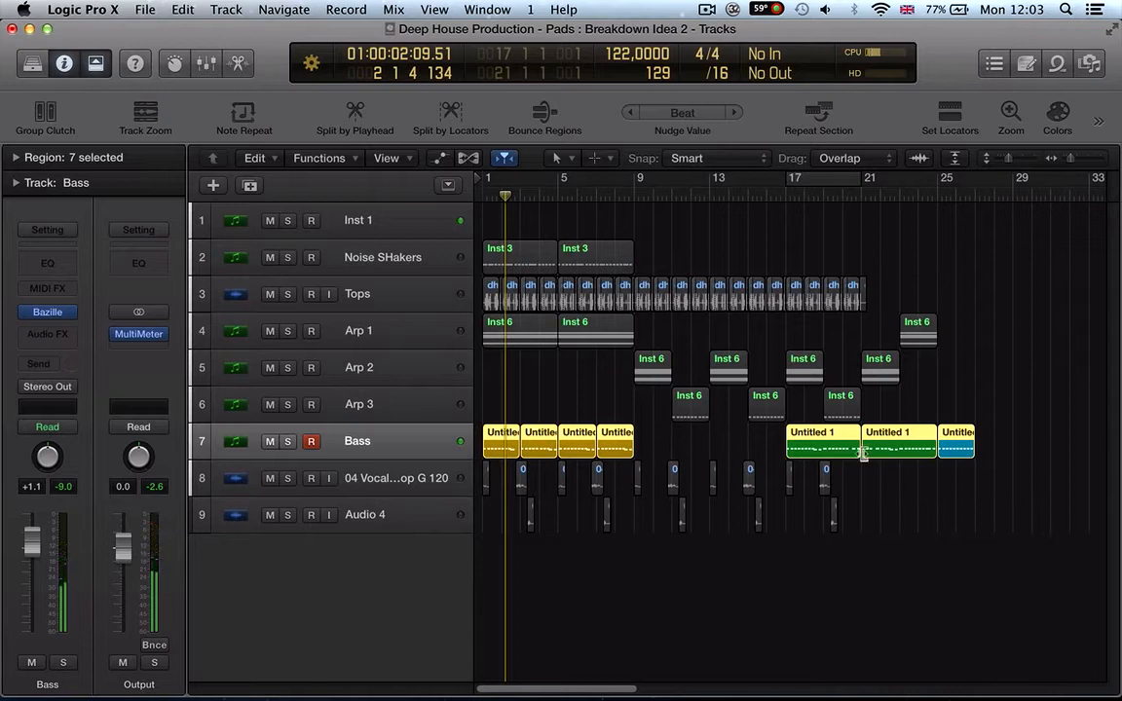
Step: Rename the 04 Vocal Loop G 120 track as Vocal 1
left_click(414, 474)
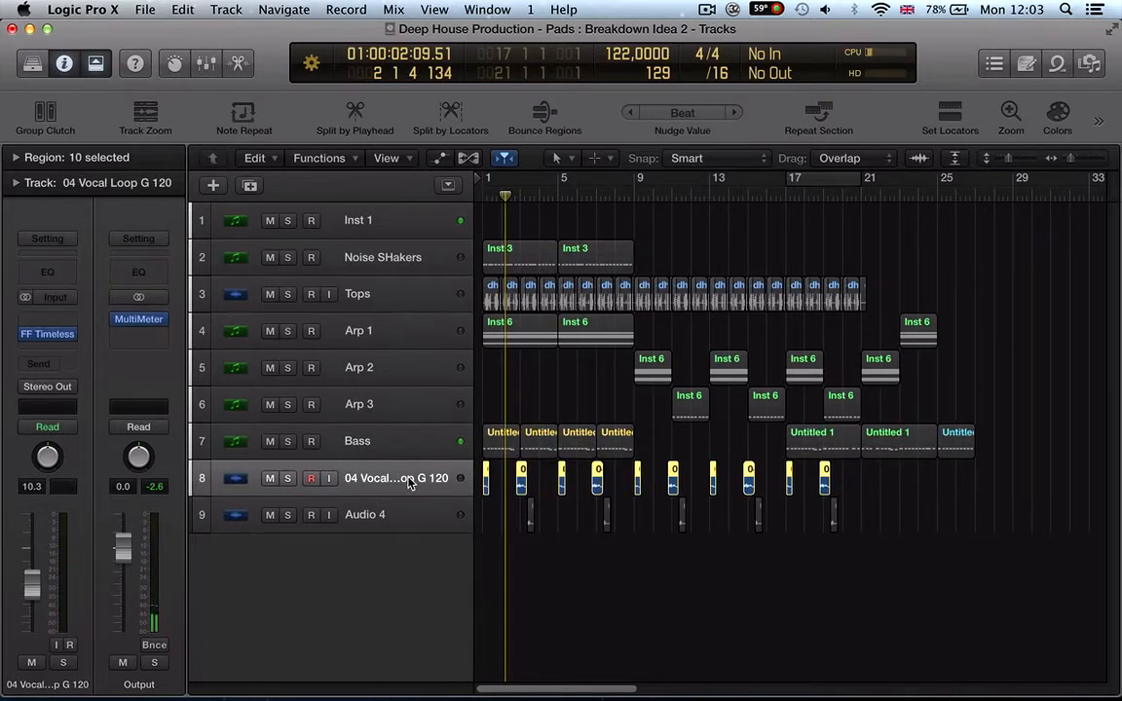
double_click(414, 475)
type("Vocal 1")
key("Return")
Step: Rename the Audio 4 track as Vocal 2
left_click(413, 516)
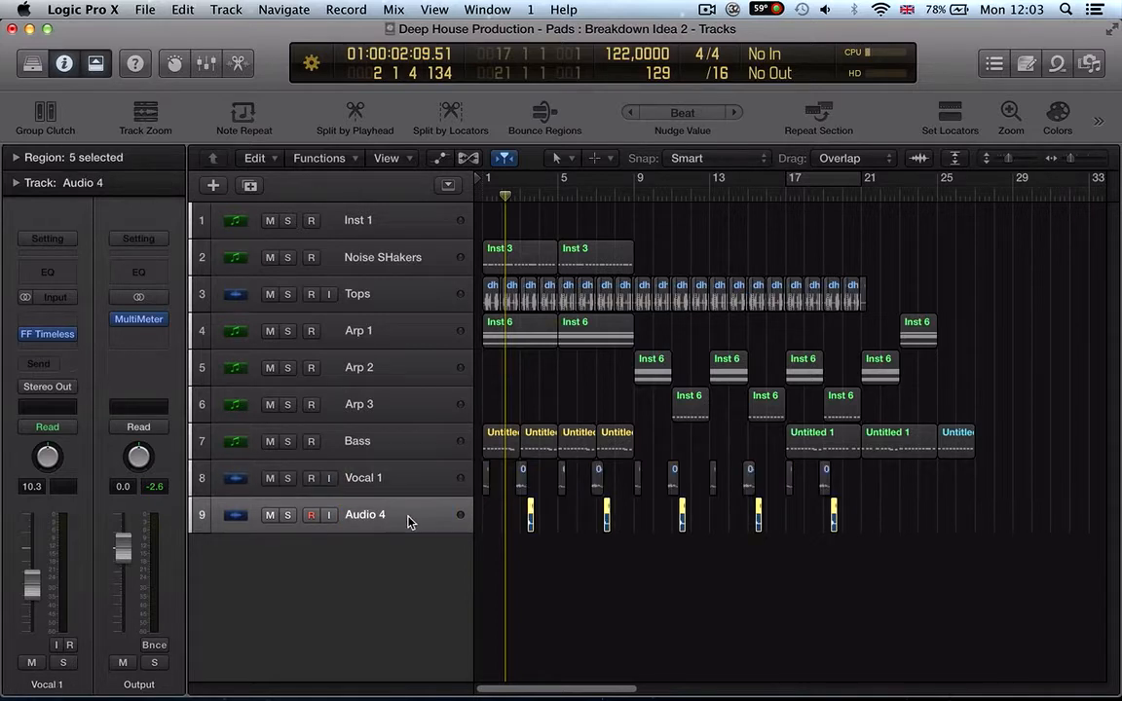
double_click(368, 516)
type("Voc")
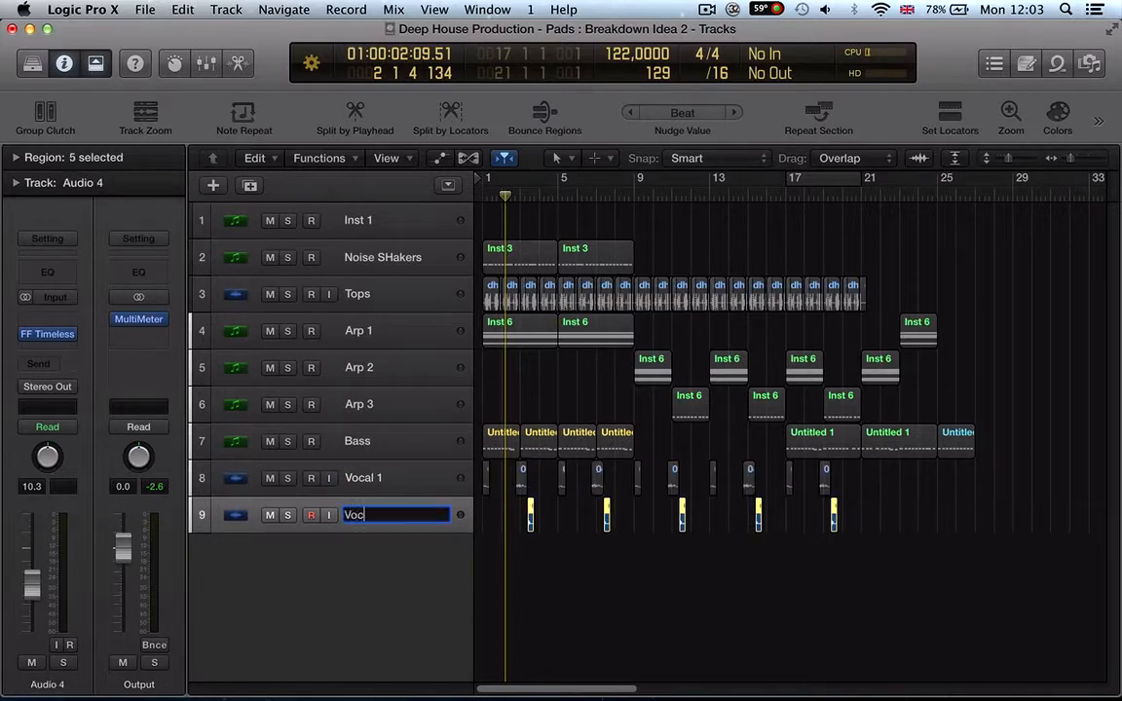
type("al 2")
key("Return")
Step: Listen to the Vocal 2 track and the Vocal 1 track in solo
key("space")
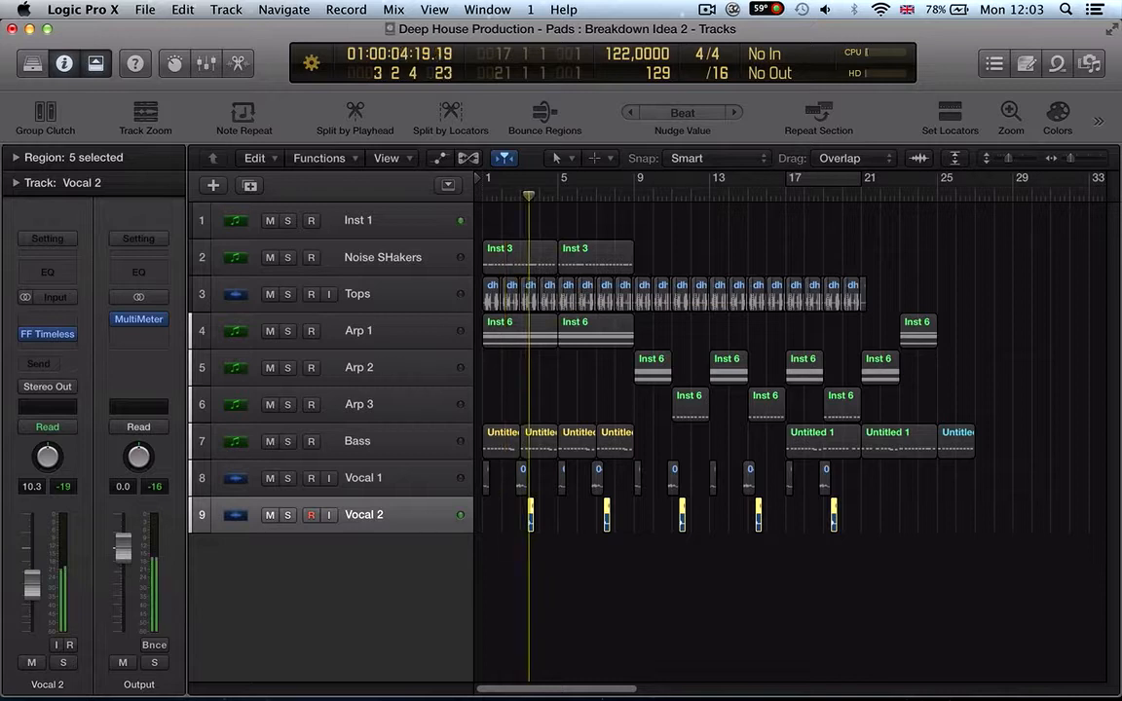
left_click(397, 484)
key("Return")
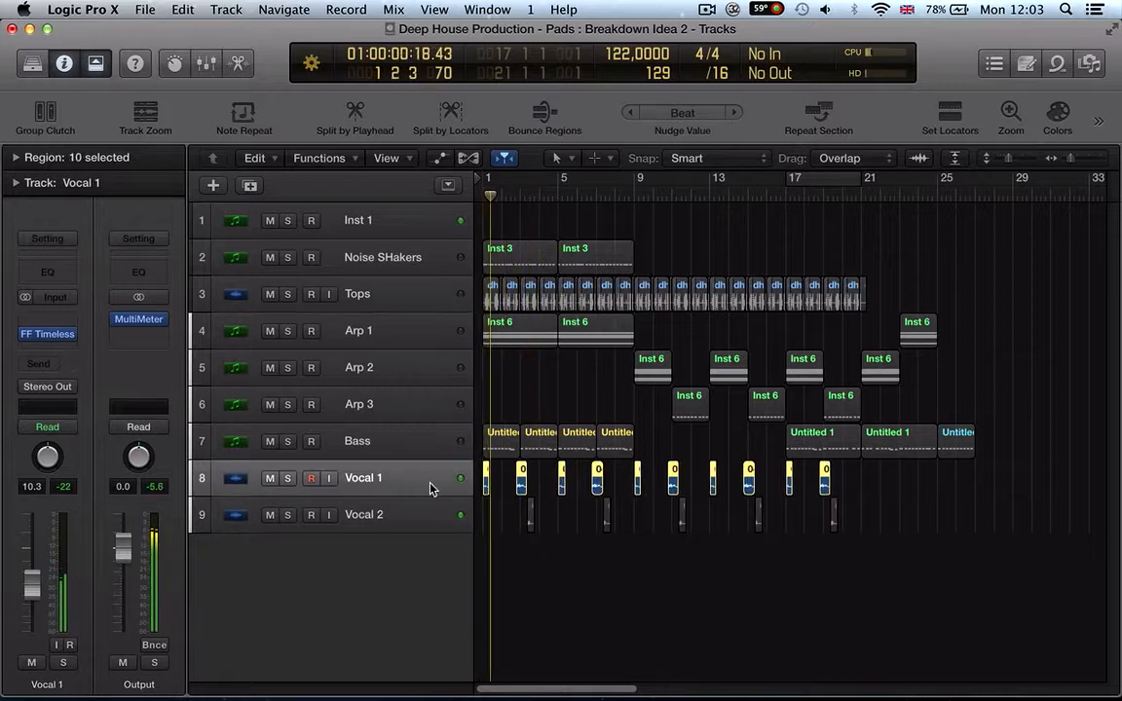
key("super+Right")
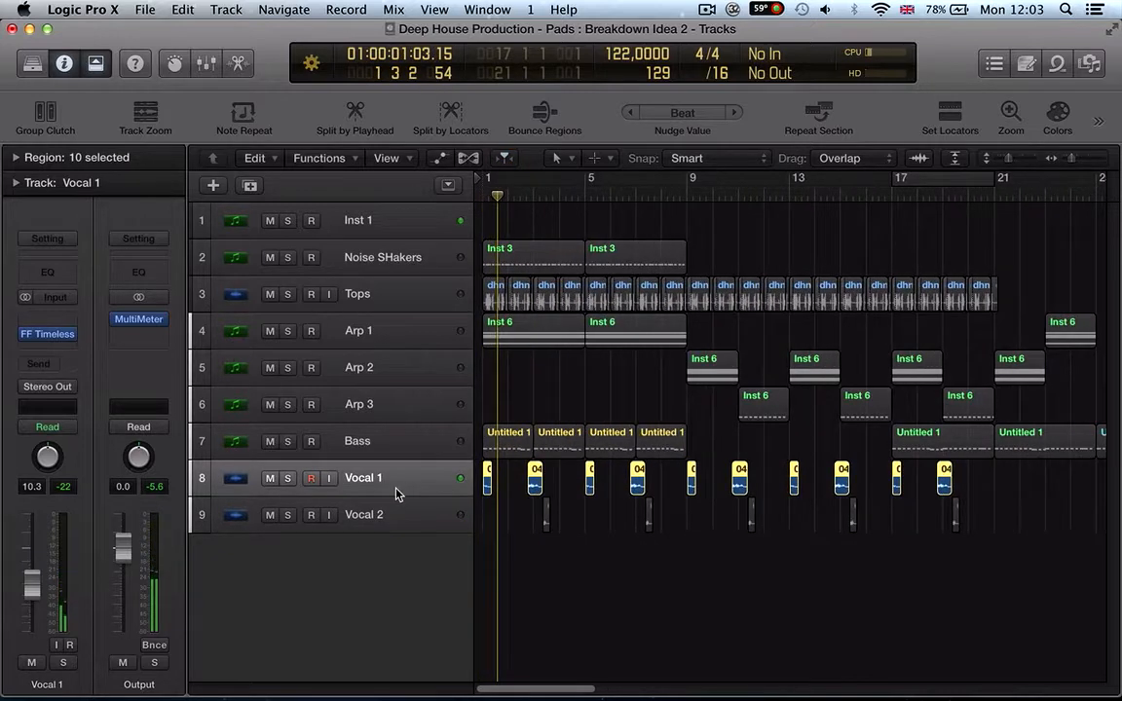
Step: Try to delete the Tops regions beyond bar 9 from the arrangement
left_click_drag(1054, 297, 702, 300)
left_click(724, 413)
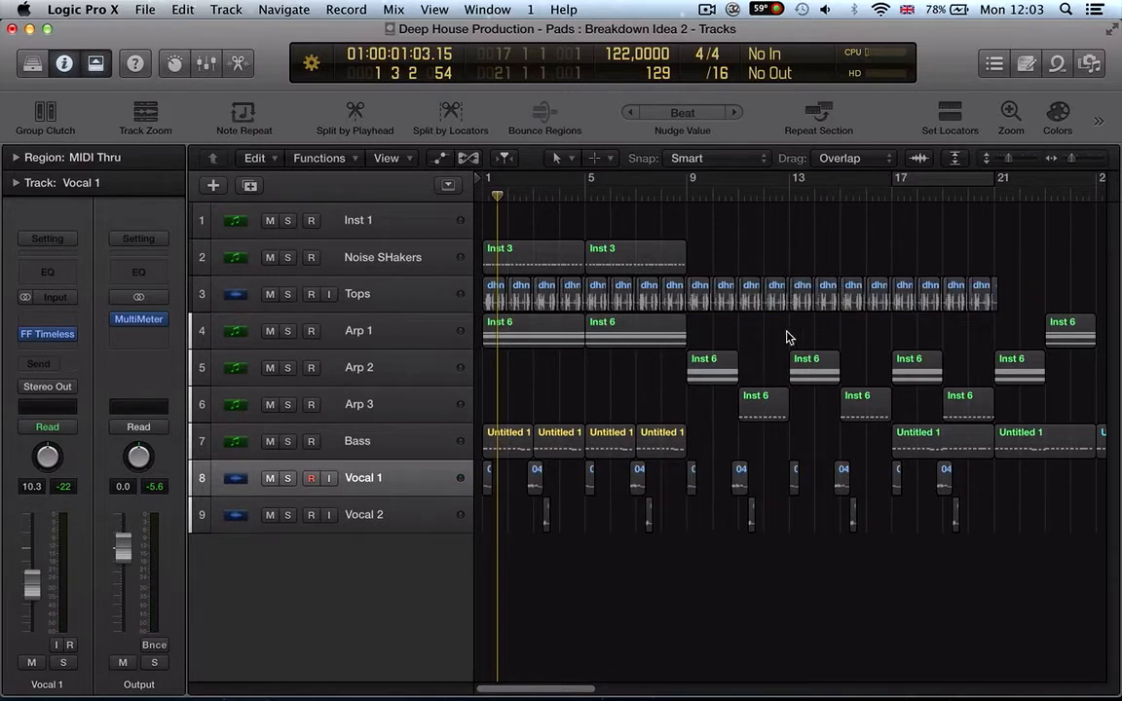
key("super+Left")
left_click_drag(896, 293, 650, 299)
key("Delete")
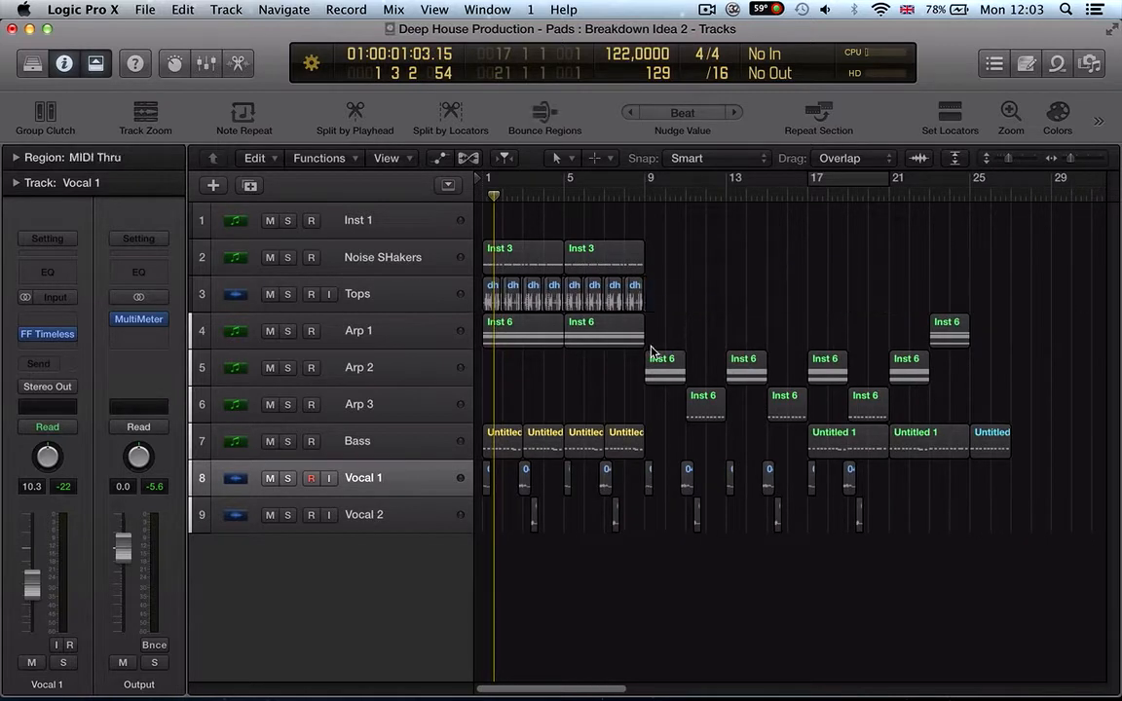
Step: Place the playhead at bar 9 and examine closely where the last Tops region ends
left_click(366, 293)
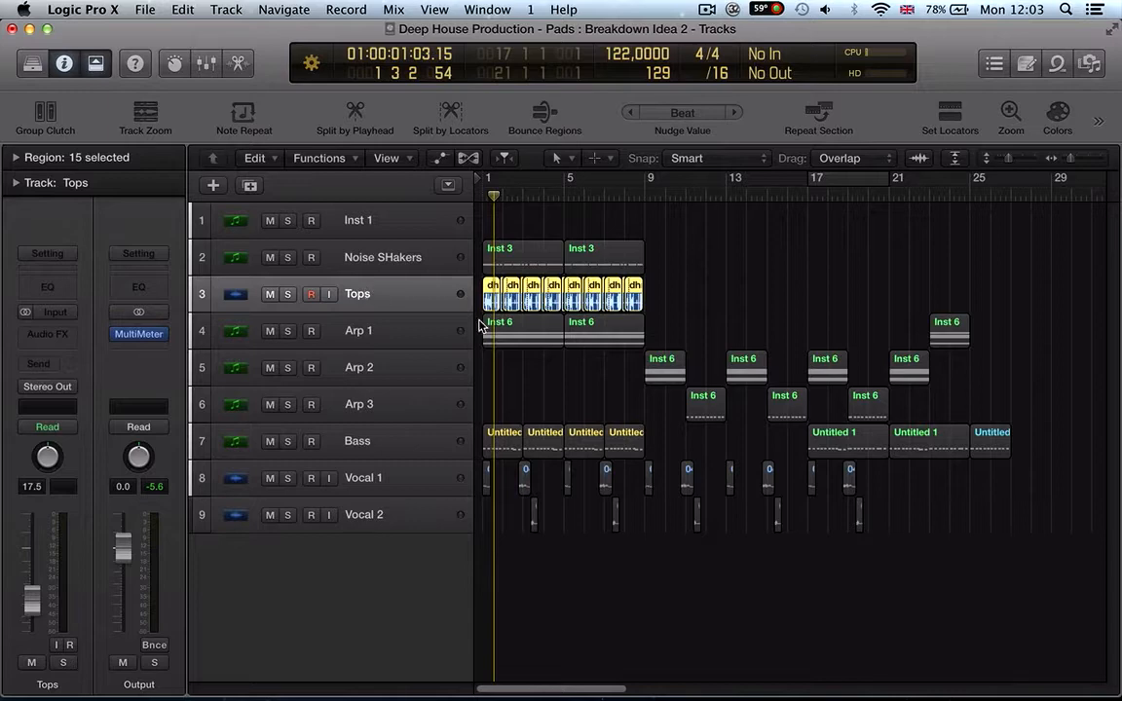
left_click(647, 190)
key("super+Right")
key("super+Right")
key("super+Right")
key("super+Right")
key("super+Right")
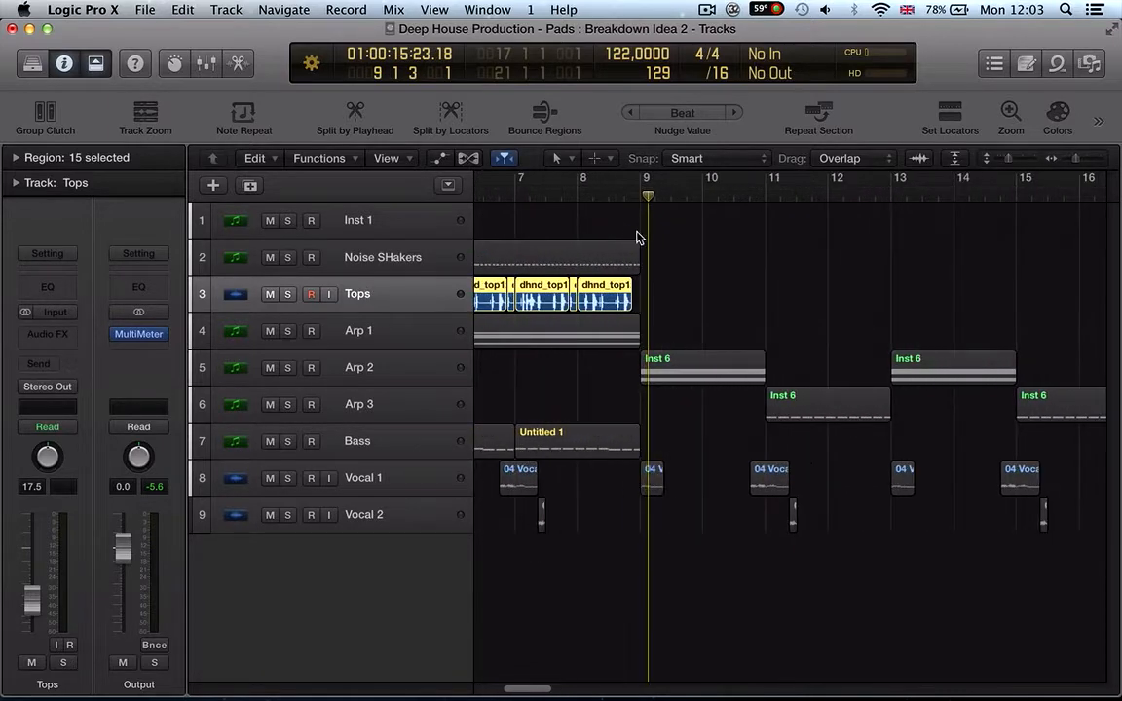
key("super+Right")
key("super+Right")
key("super+Right")
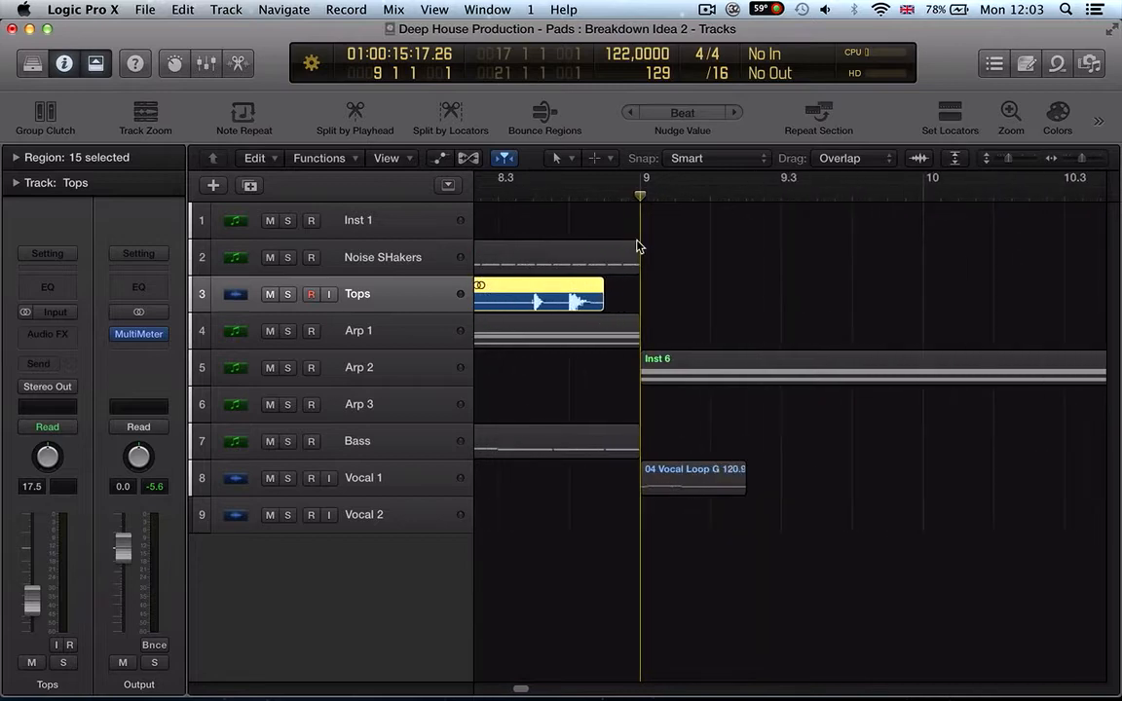
Step: Undo the last deletion and delete only the Tops regions from bar 9 onward, keeping the short slice just before it
key("super+z")
key("super+Left")
key("super+Left")
key("super+Left")
key("super+Left")
key("super+Left")
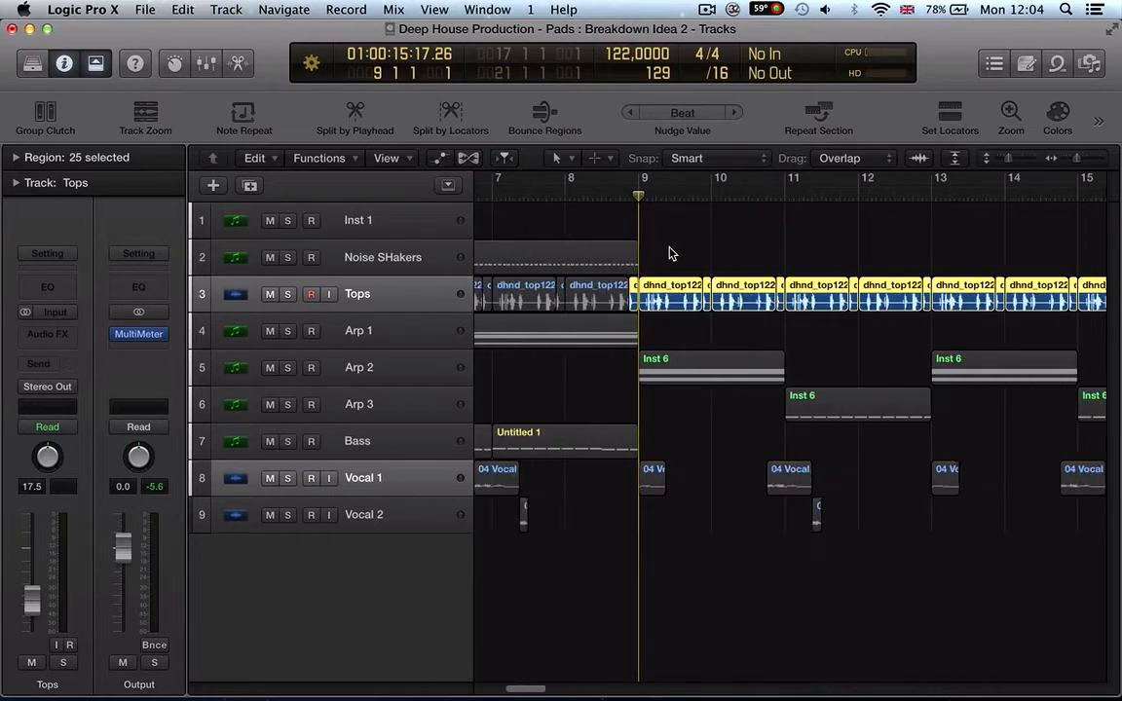
key("super+Left")
key("super+Left")
key("super+Left")
left_click_drag(968, 281, 649, 302)
key("Delete")
Step: Select all remaining Tops regions and extend the end of the last one exactly to bar 9
left_click(376, 294)
scroll(376, 293, "left", 1)
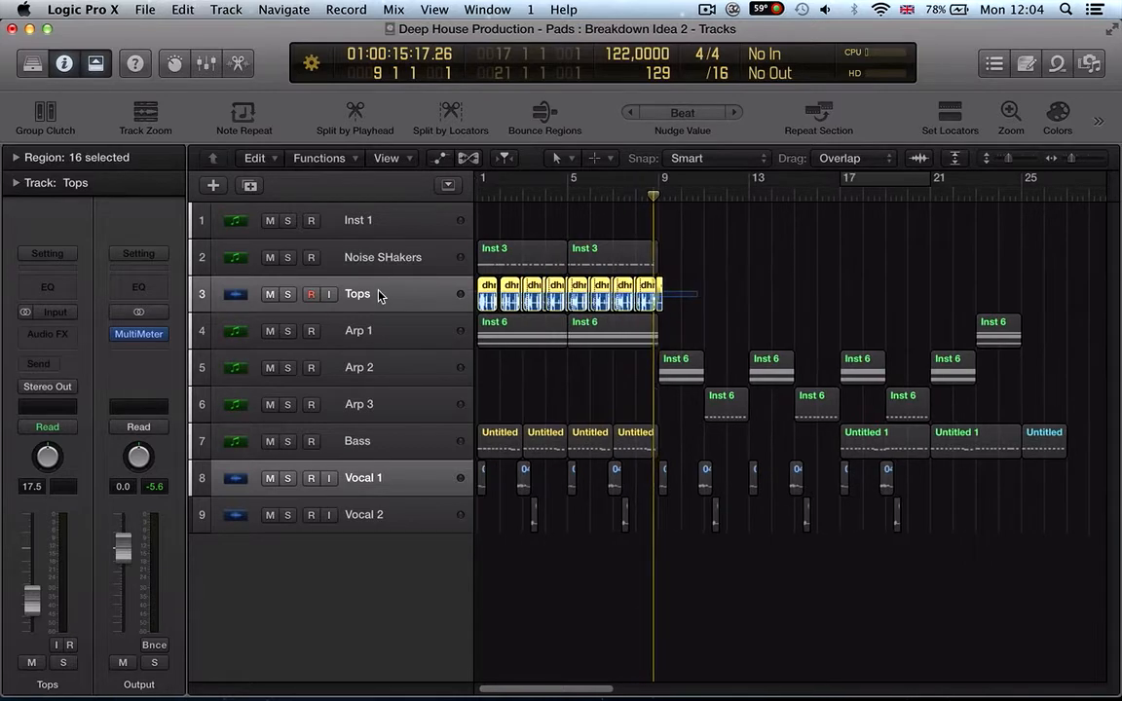
key("super+Right")
key("super+Right")
key("super+Right")
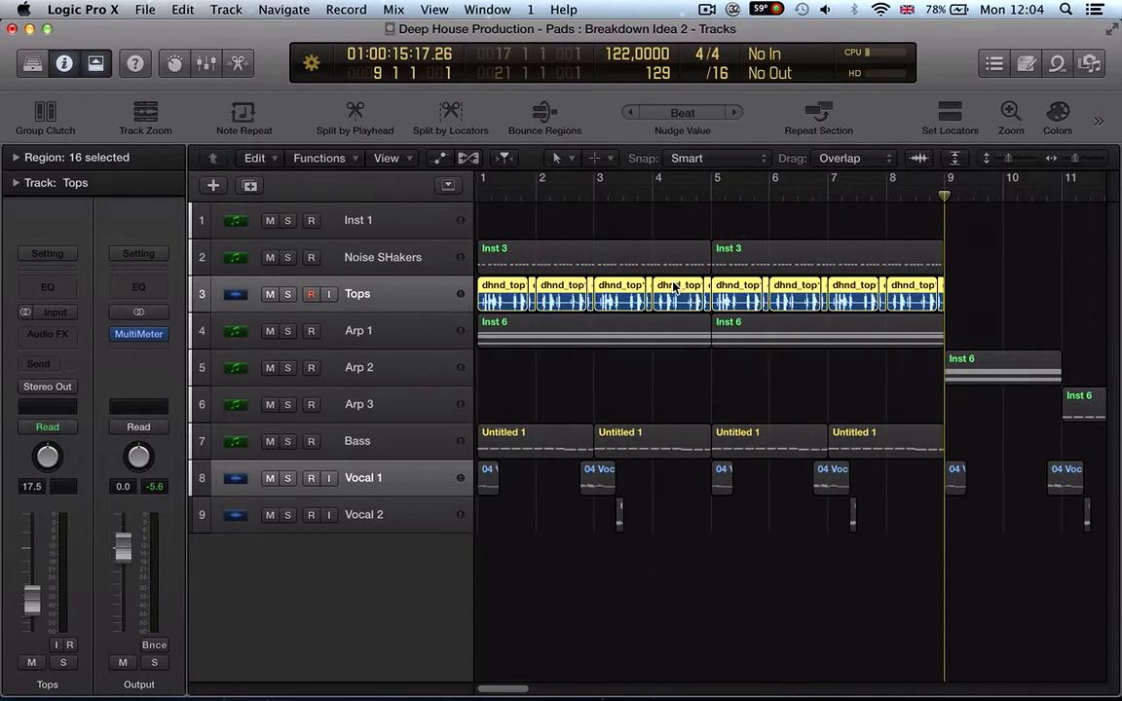
key("super+Left")
key("super+Left")
key("super+Left")
left_click(661, 198)
key("super+Right")
key("super+Right")
key("super+Right")
key("super+Right")
key("super+Right")
key("super+Right")
key("super+Right")
left_click_drag(633, 194, 624, 291)
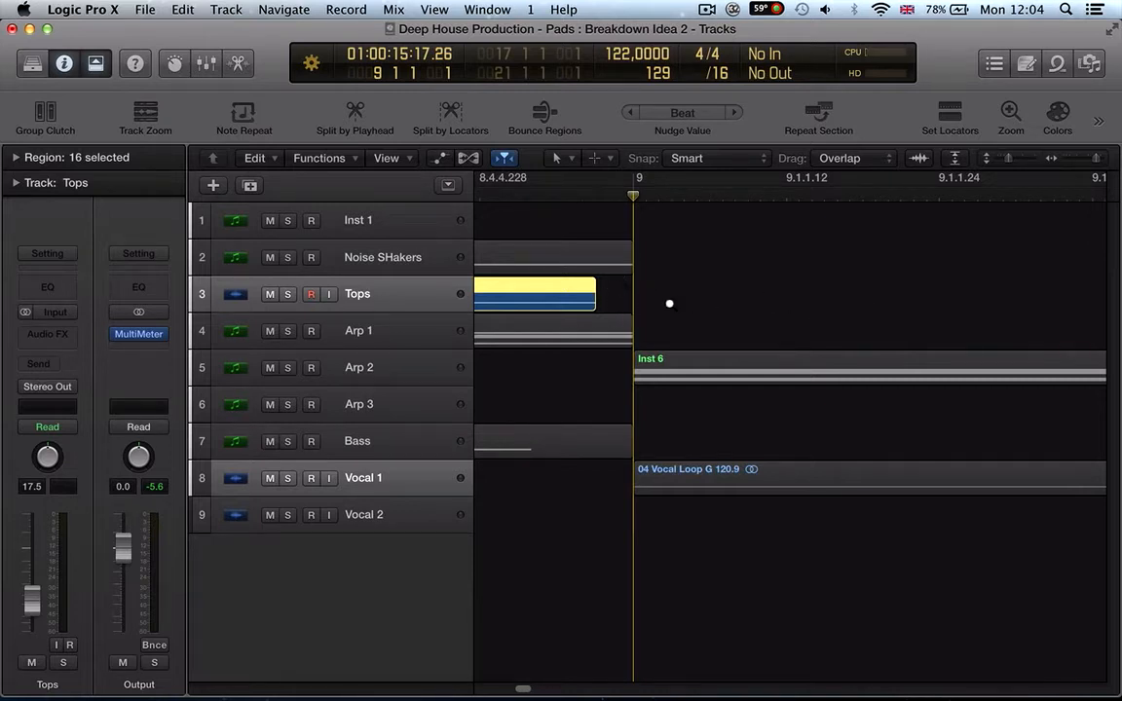
key("super+Left")
key("super+Left")
key("super+Left")
key("super+Left")
key("super+Left")
key("super+Left")
key("super+Left")
key("super+Left")
key("super+Left")
key("super+Left")
key("super+Left")
key("super+Left")
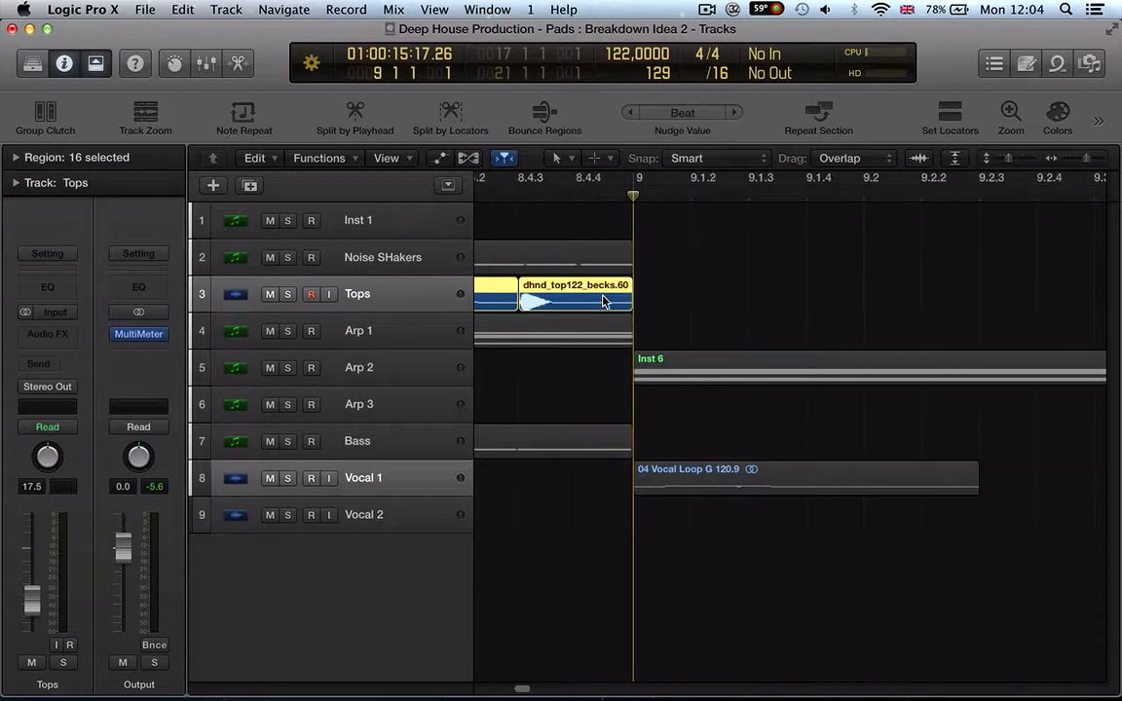
Step: Join the selected Tops regions between bars 1 and 9 into a single region
key("super+Right")
key("super+Right")
key("super+Right")
key("super+Right")
key("super+Right")
scroll(570, 304, "left", 10)
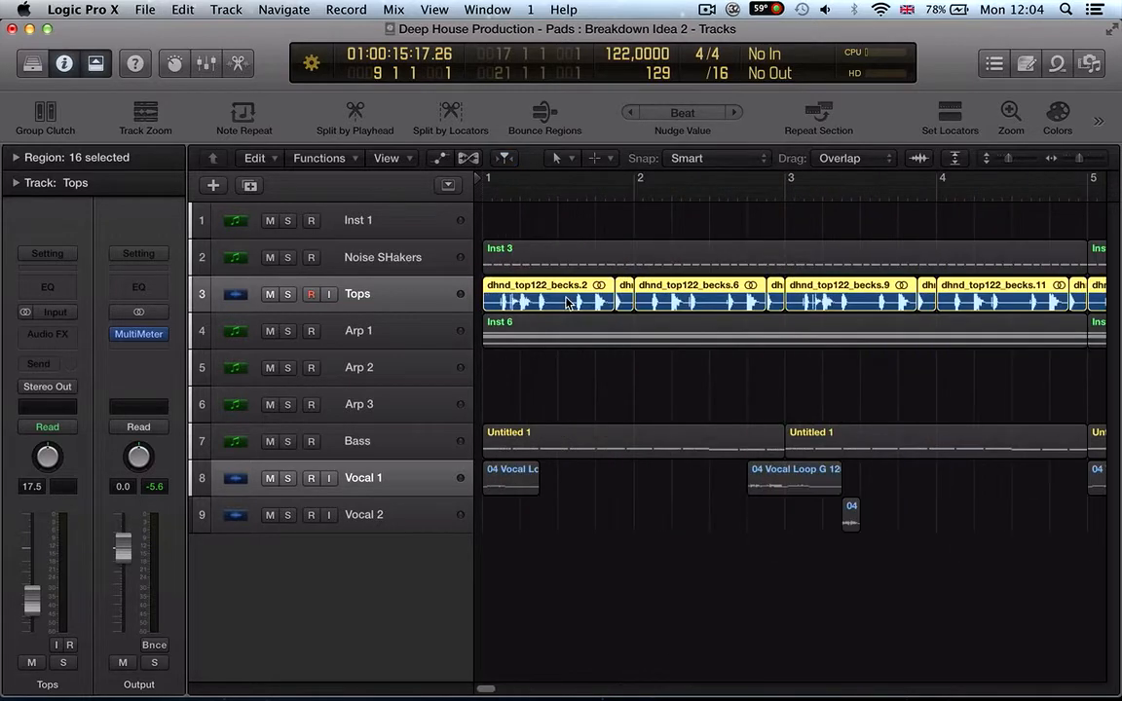
key("super+Left")
key("super+Left")
key("super+Left")
key("super+Left")
key("super+j")
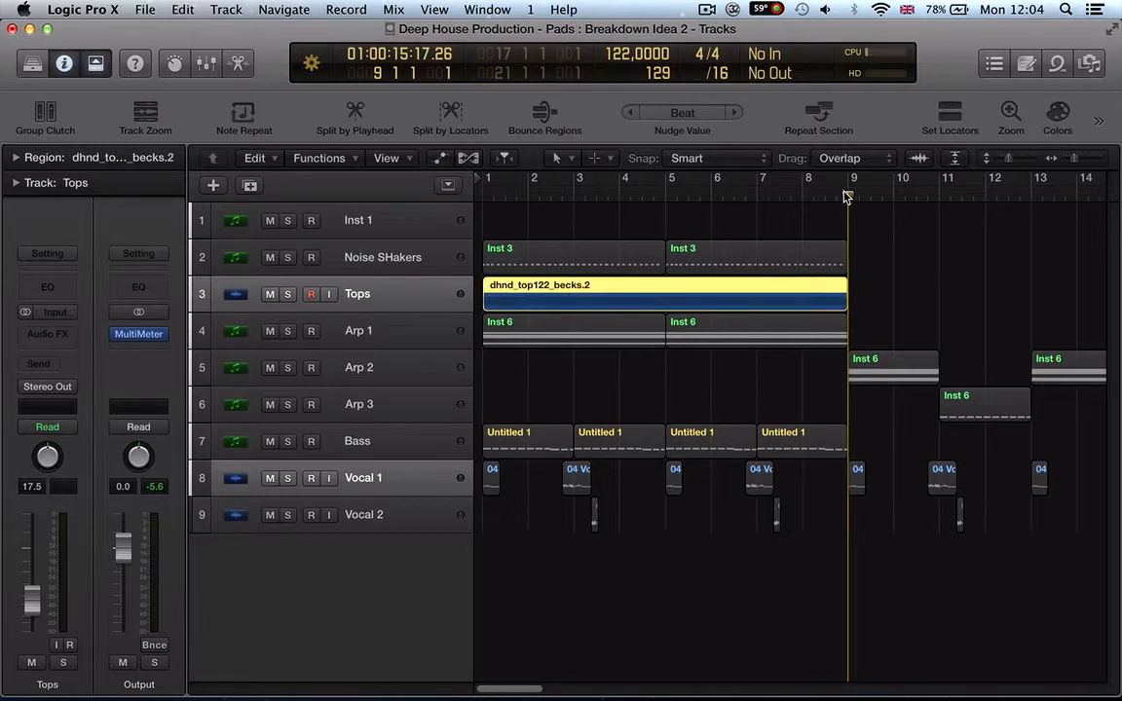
Step: Check closely whether the joined Tops region ends exactly on bar 9
left_click_drag(850, 199, 835, 276)
left_click_drag(814, 195, 805, 335)
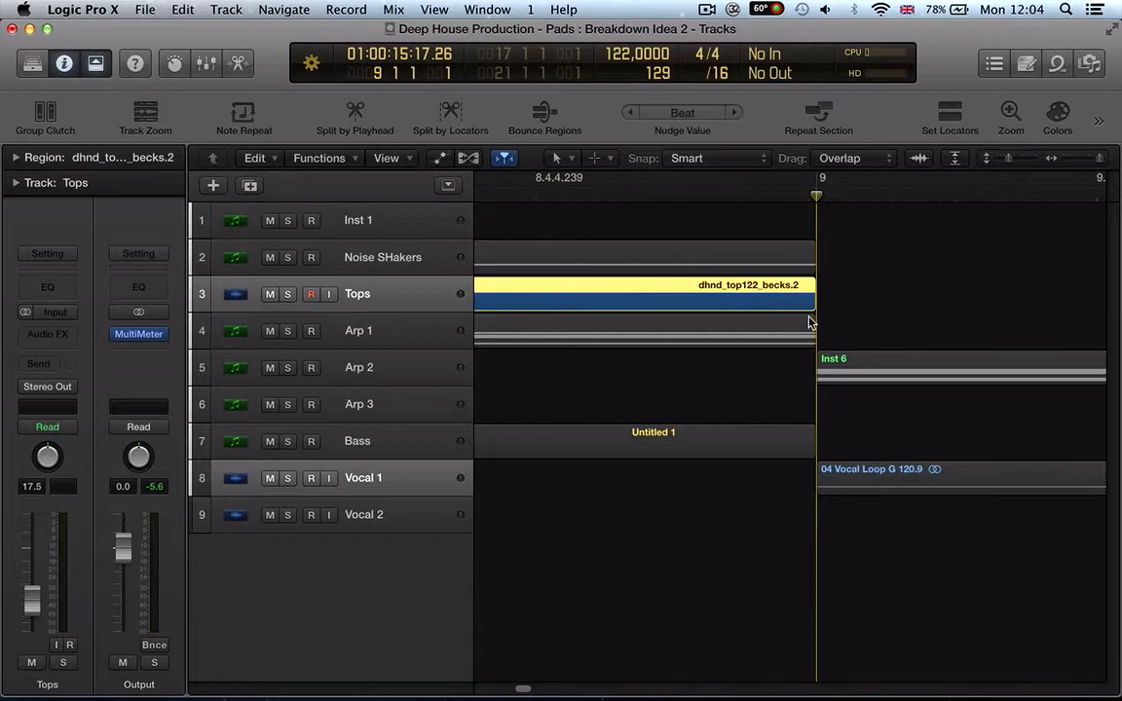
key("super+Left")
key("super+Left")
key("super+Left")
key("super+Left")
key("super+Left")
key("super+Left")
key("super+Left")
key("super+Left")
key("super+Left")
key("super+Left")
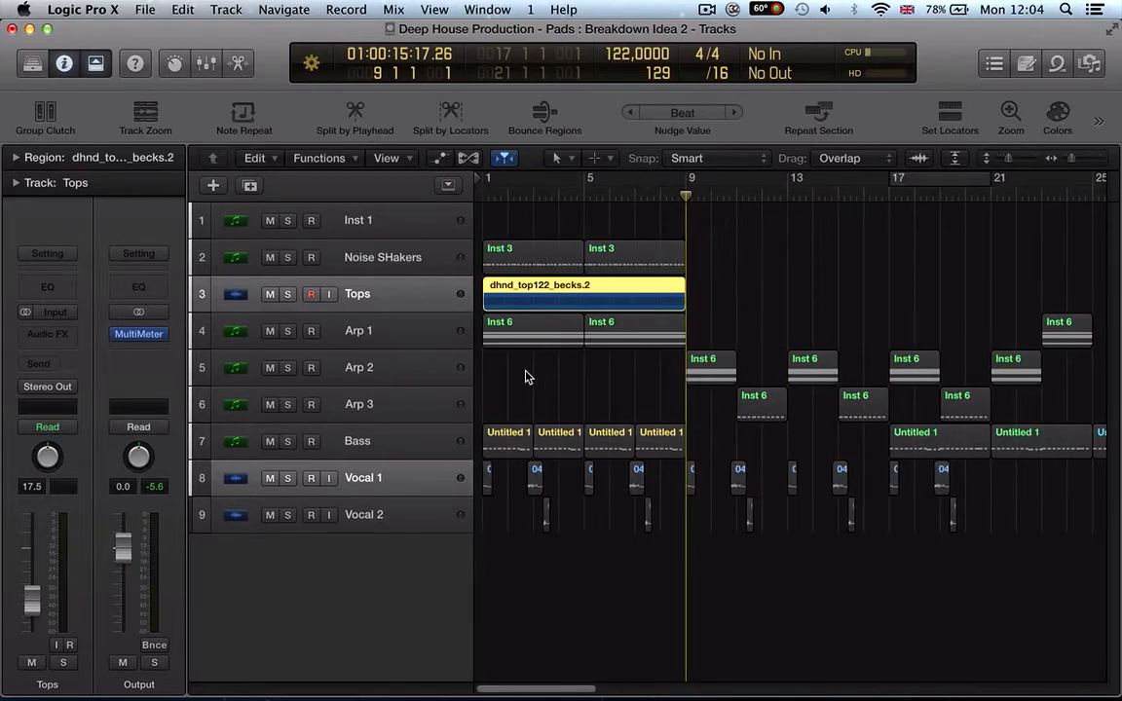
key("super+Left")
key("super+Left")
Step: Examine how the Arp 1, Arp 2 and Arp 3 regions are arranged around bars 9 to 13
left_click(358, 326)
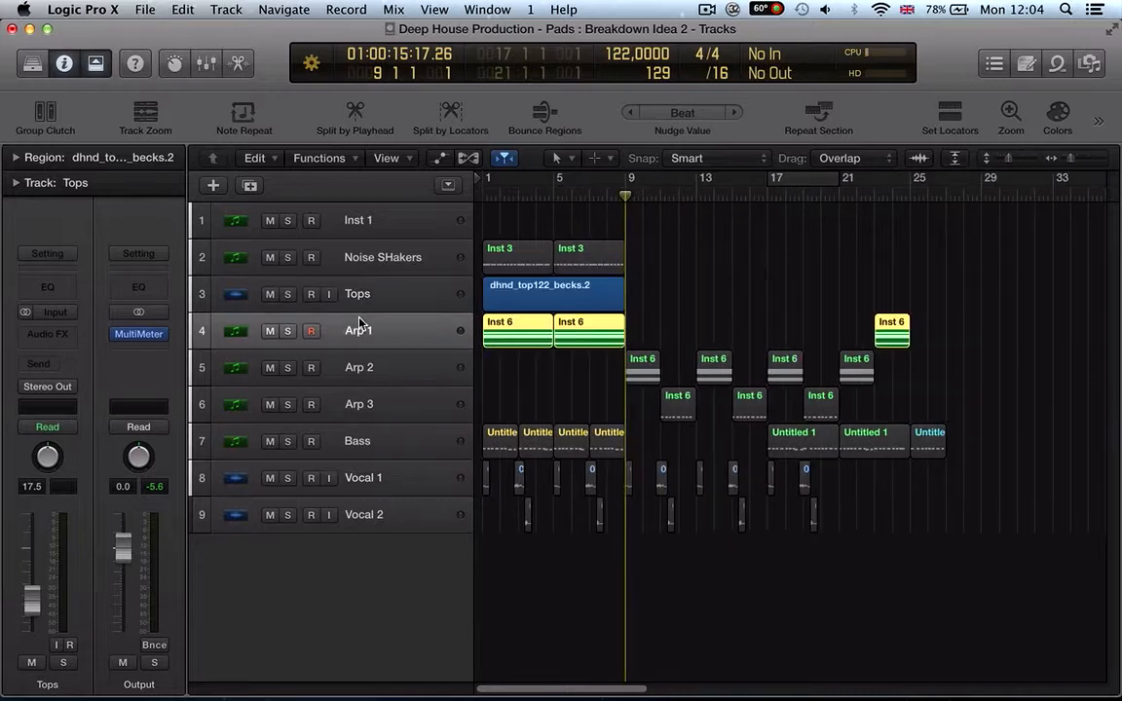
left_click(358, 373)
left_click(497, 385)
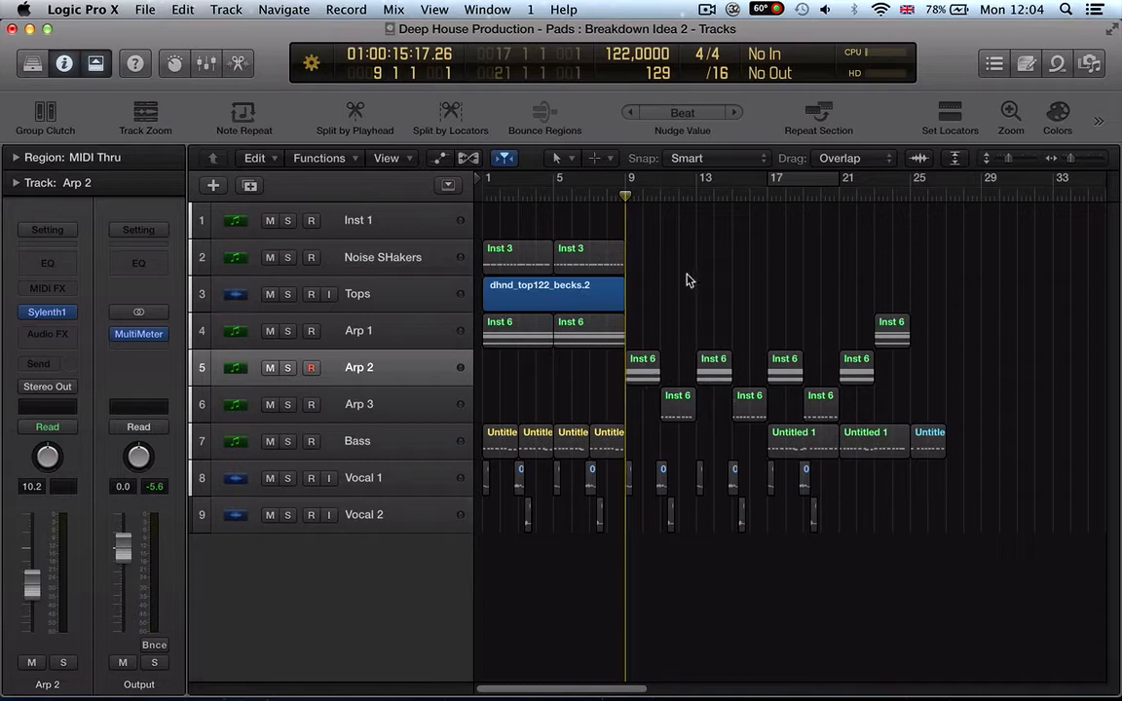
left_click(642, 196)
key("super+Right")
key("super+Right")
key("super+Right")
key("super+Right")
key("super+Right")
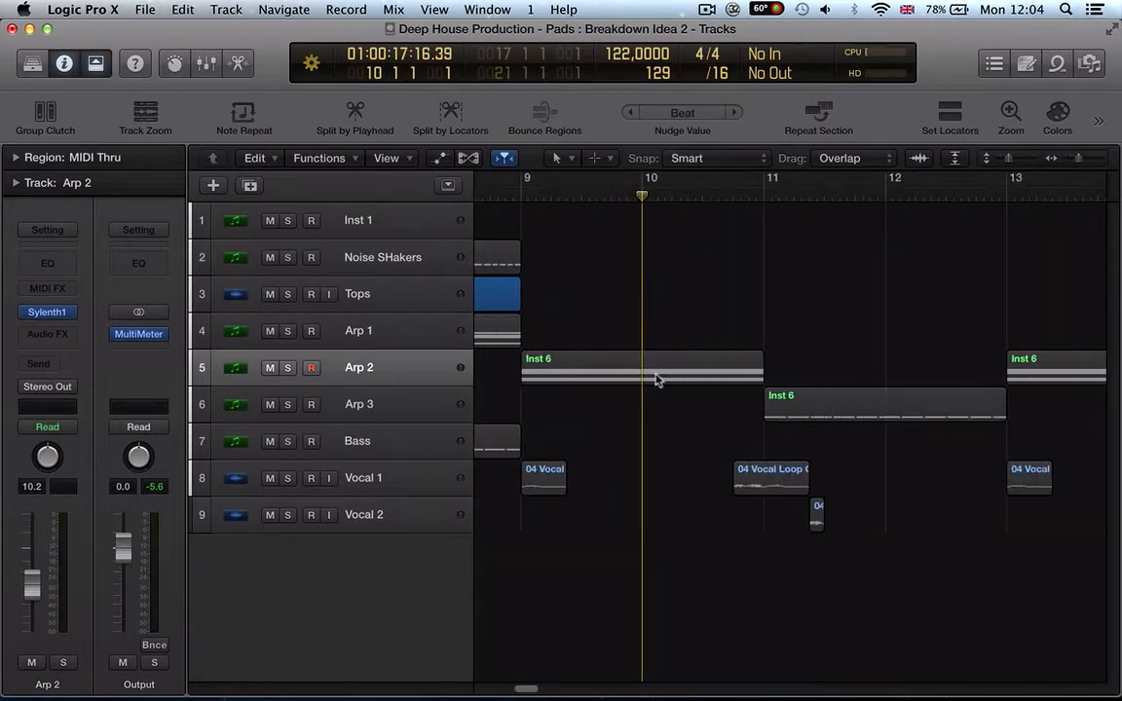
key("super+Left")
key("super+Left")
key("super+Left")
key("super+Left")
key("super+Left")
key("super+Left")
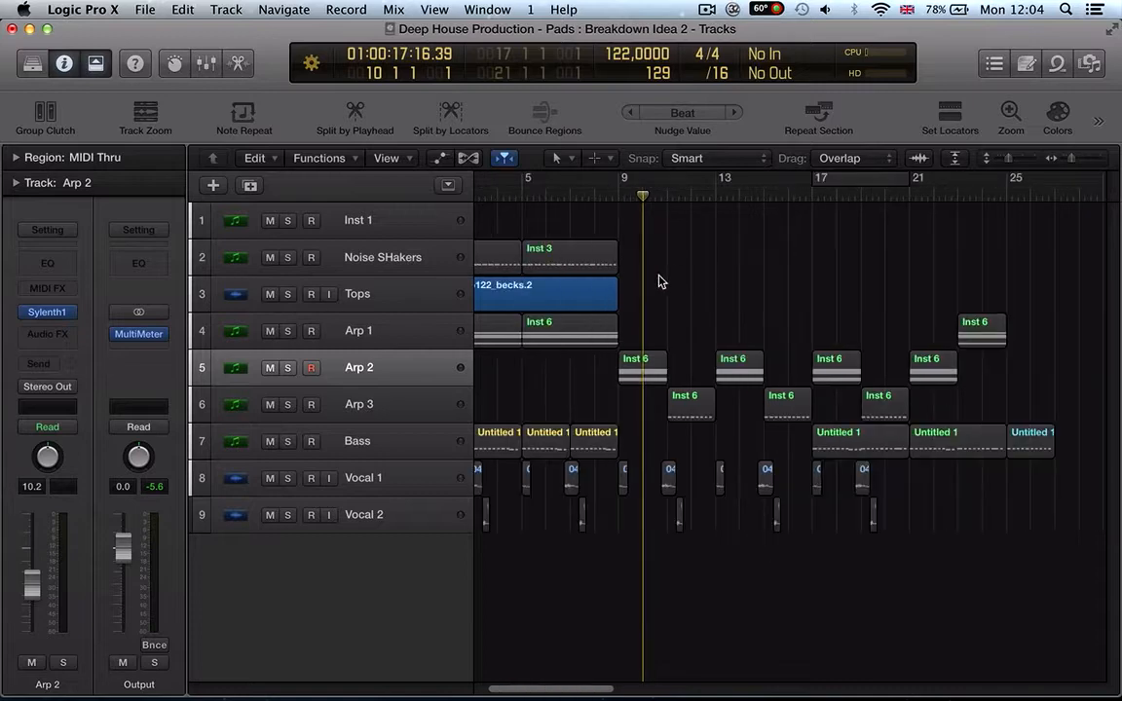
Step: Select all regions in the project and name them after their tracks
key("super+a")
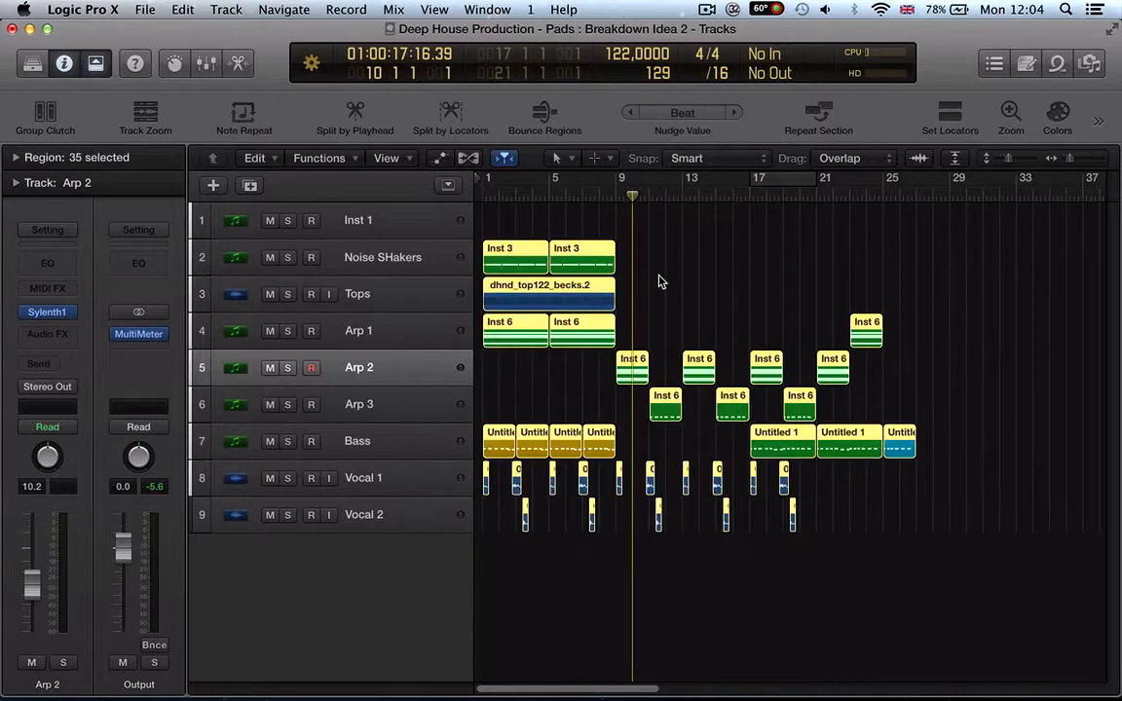
left_click(334, 161)
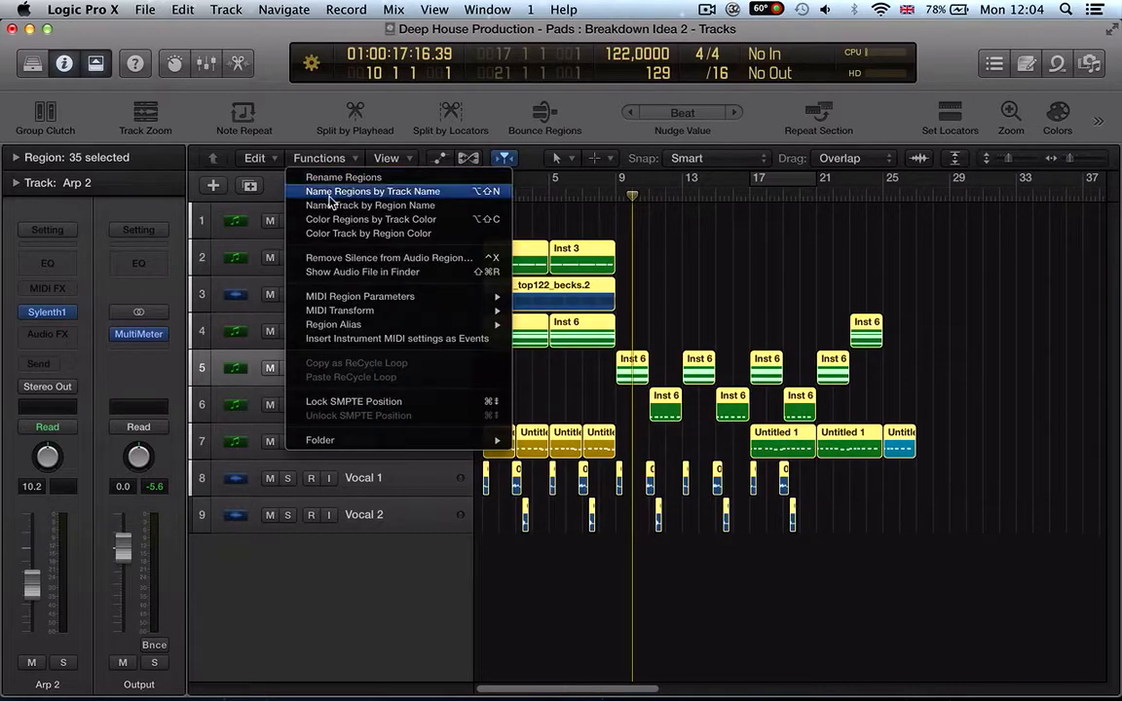
left_click(330, 196)
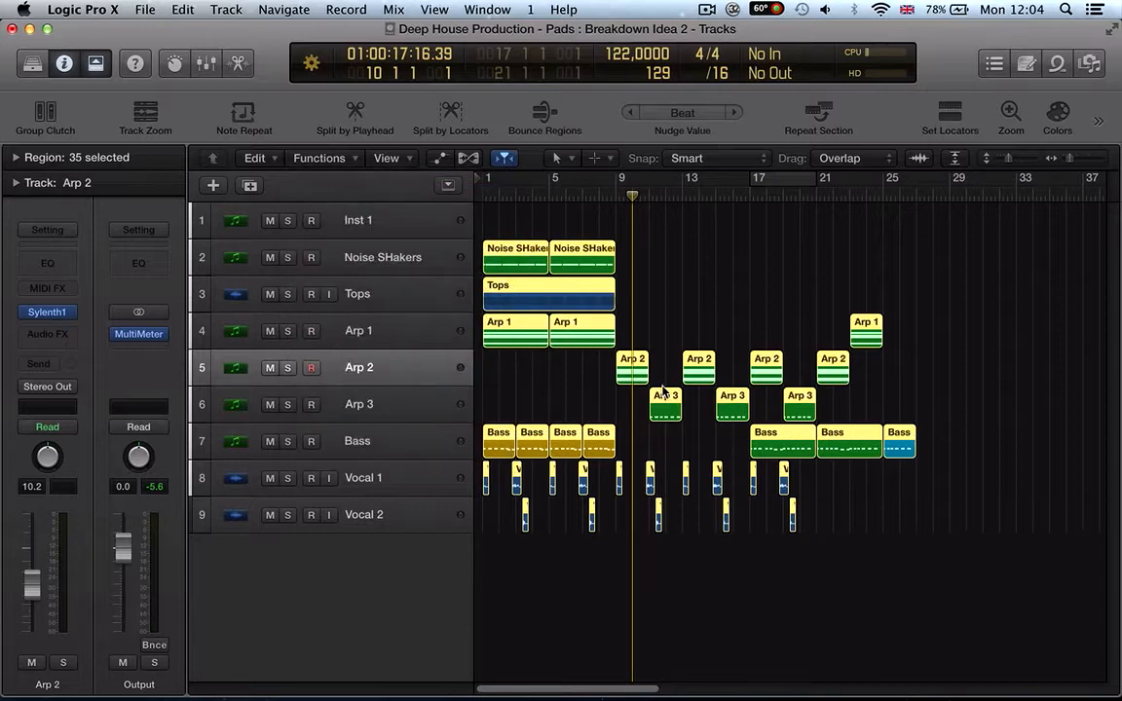
Step: Inspect the region names on all tracks up close and across the whole arrangement, and clear the selection
key("super+Right")
key("super+Right")
key("super+Right")
key("super+Right")
key("super+Right")
key("super+Right")
key("super+Right")
key("super+Right")
key("super+Right")
key("super+Right")
key("super+Right")
key("super+Right")
key("super+Right")
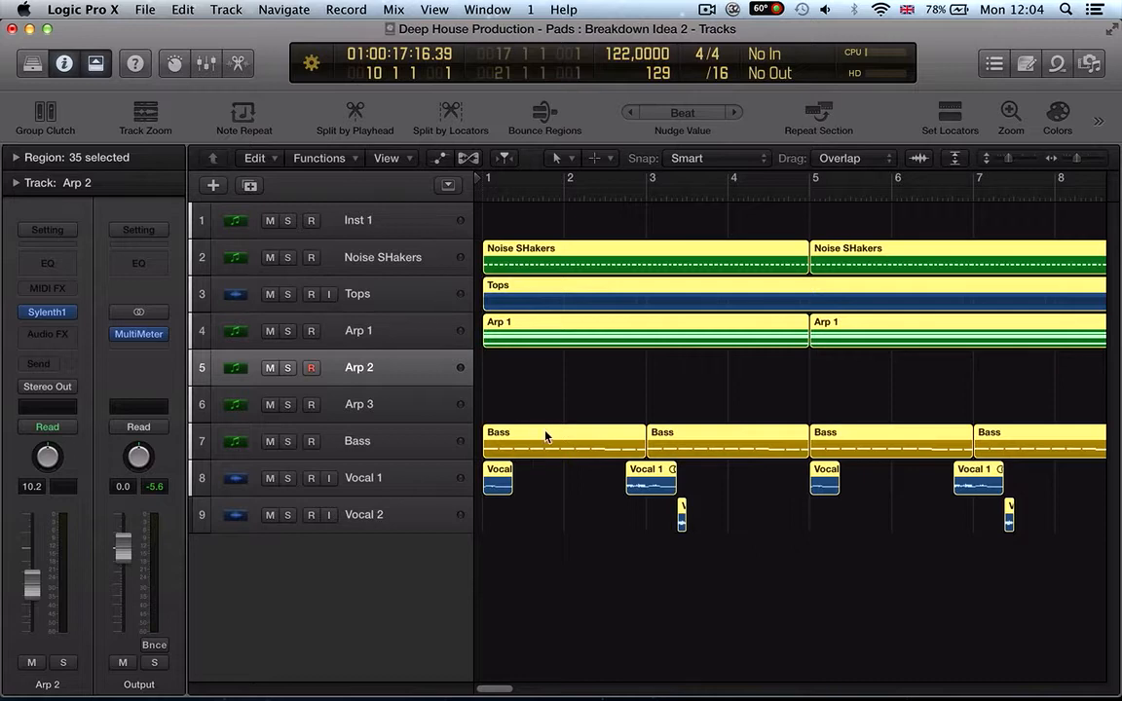
key("super+Left")
key("super+Left")
key("super+Left")
key("super+Left")
key("super+Left")
key("super+Left")
key("super+Left")
key("super+Left")
key("super+Left")
key("super+Left")
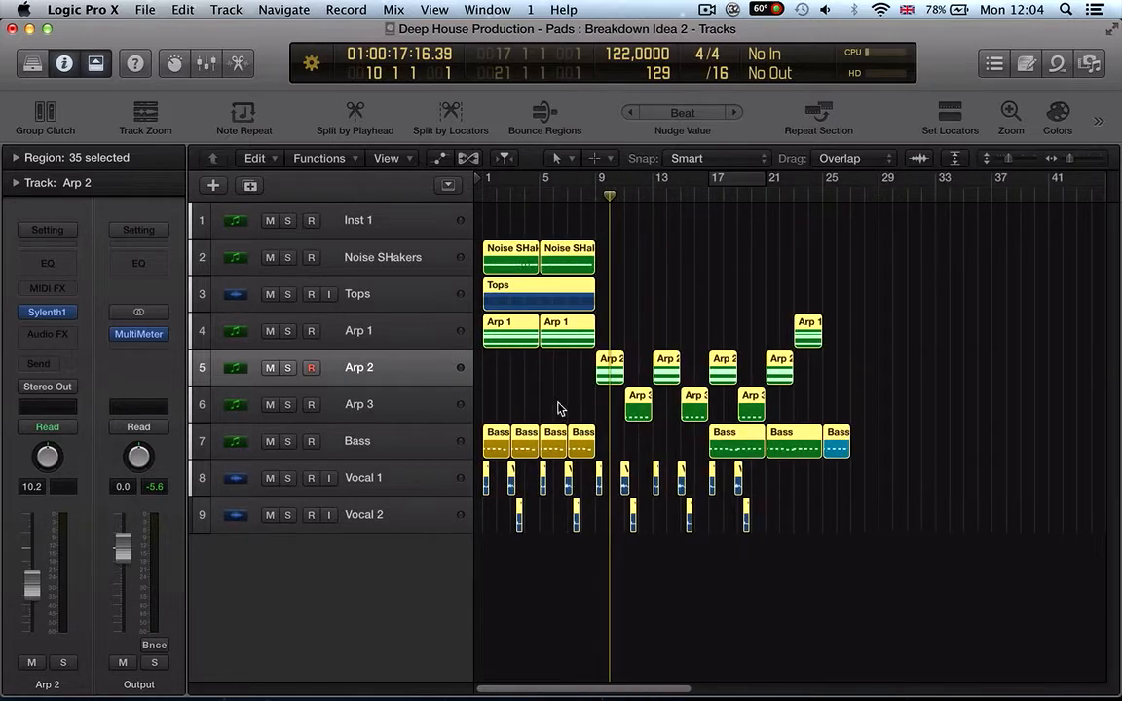
left_click(561, 405)
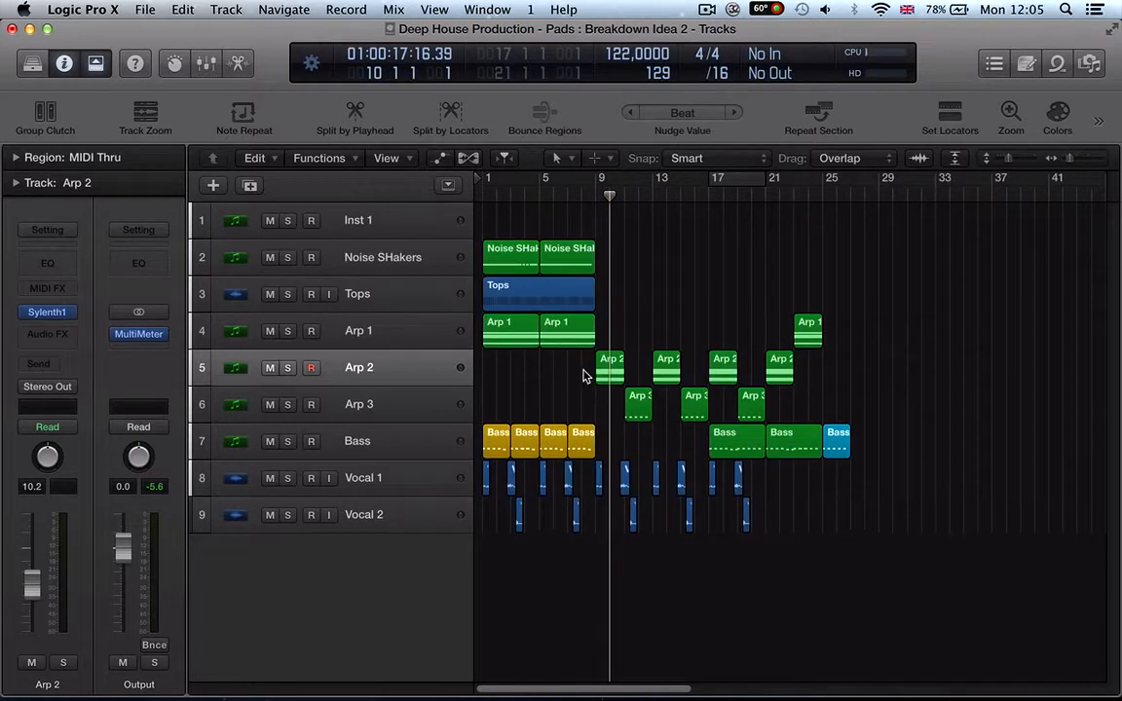
Step: Open the Maschine 2 instrument of the Inst 1 track and reposition its window so the channel strip stays visible
left_click(433, 224)
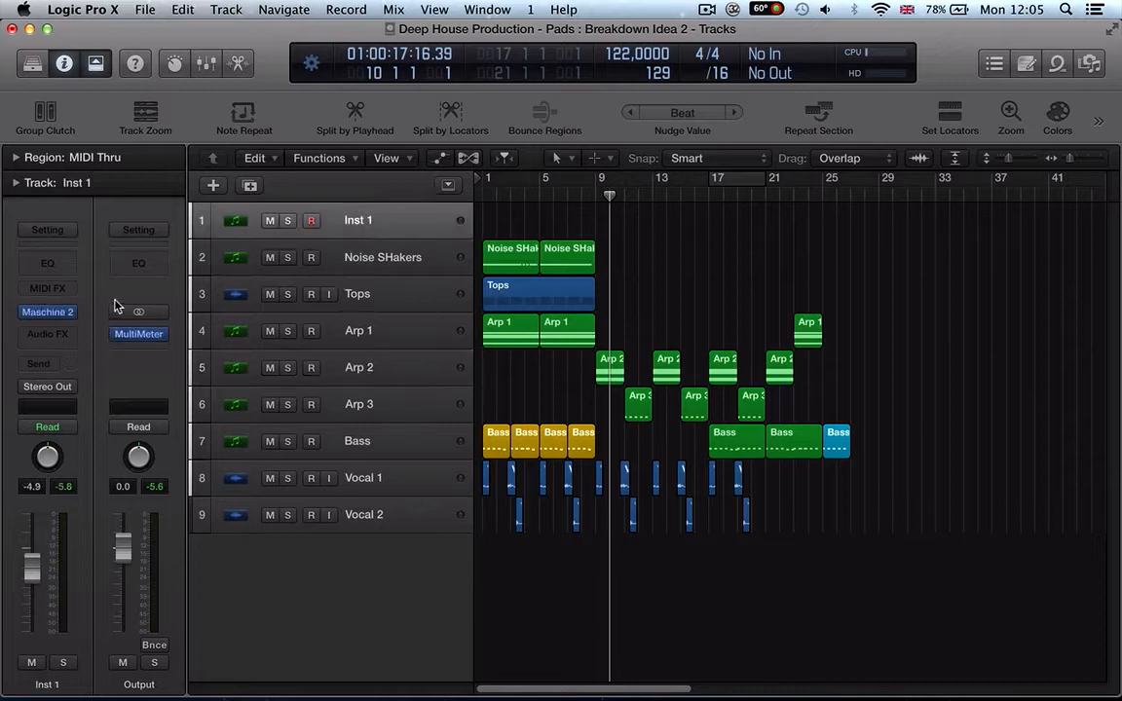
left_click(49, 316)
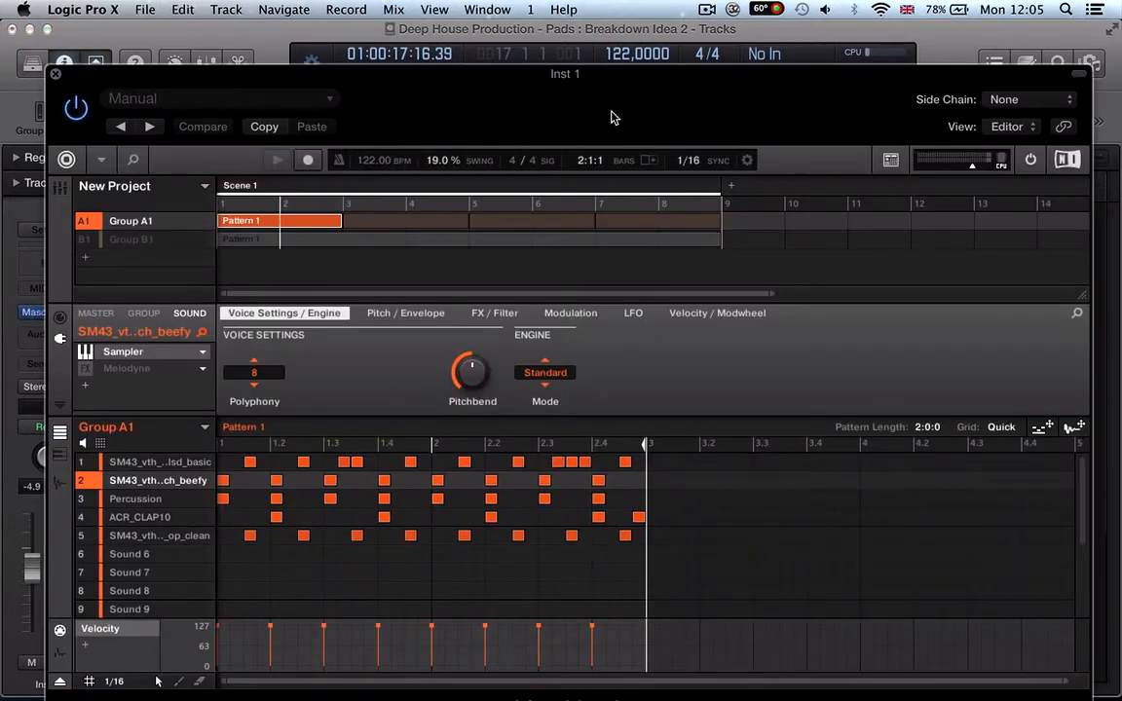
left_click_drag(611, 117, 676, 93)
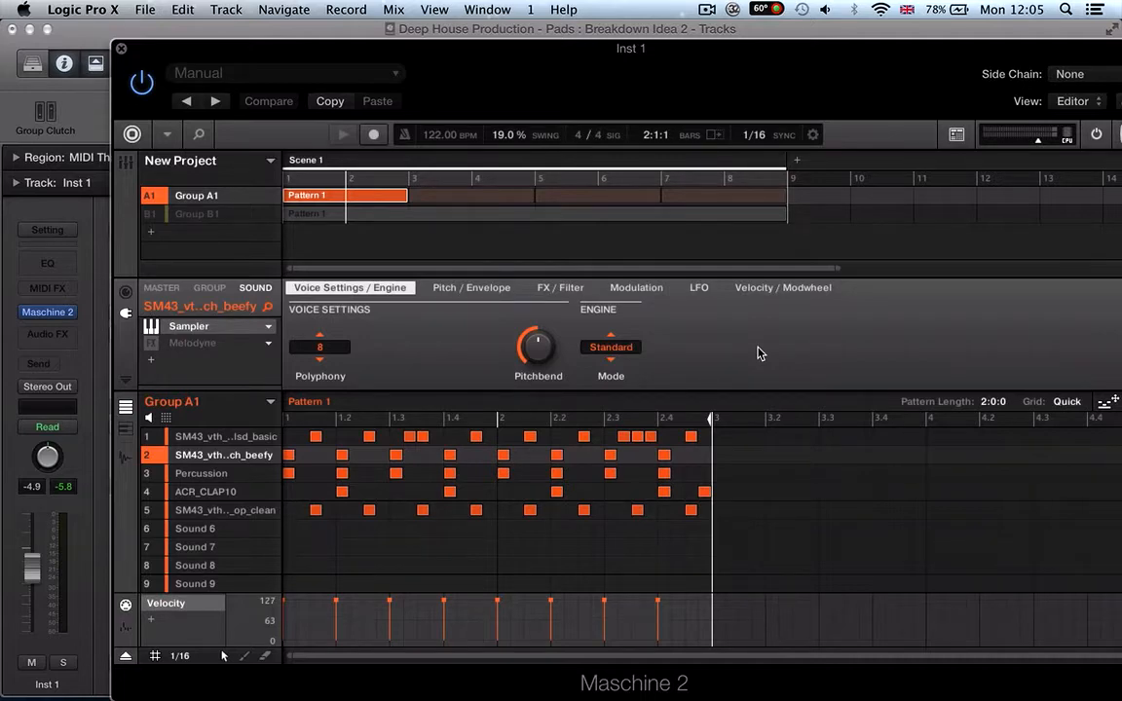
key("super+w")
left_click(47, 316)
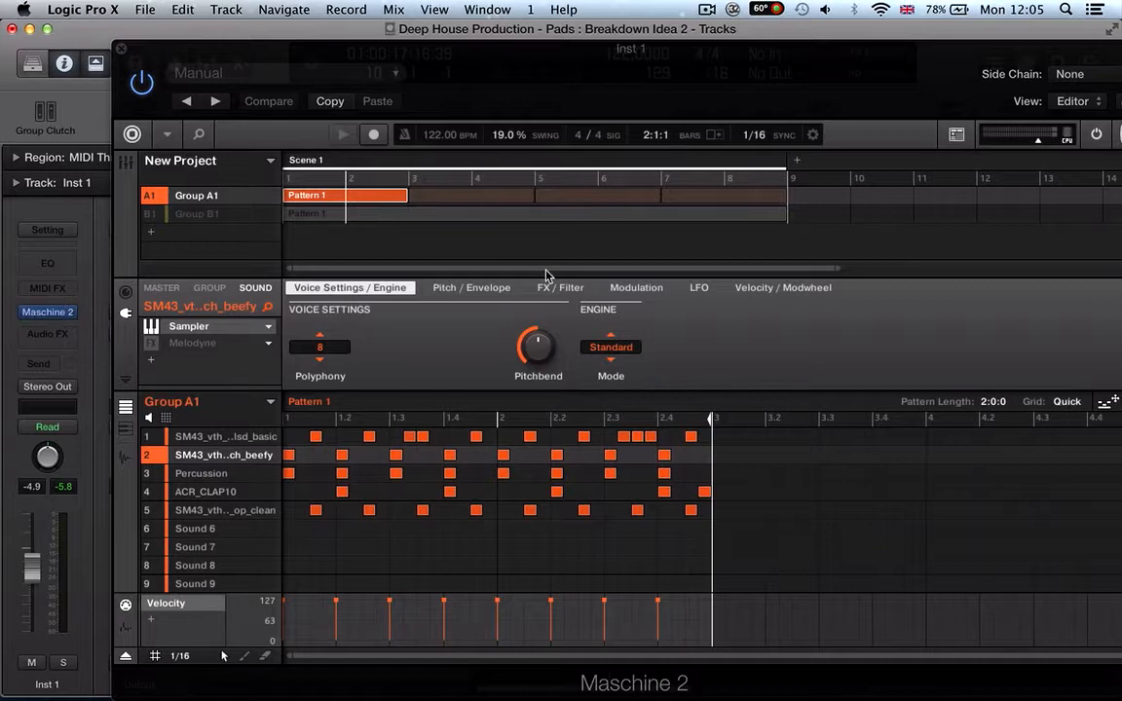
key("super+w")
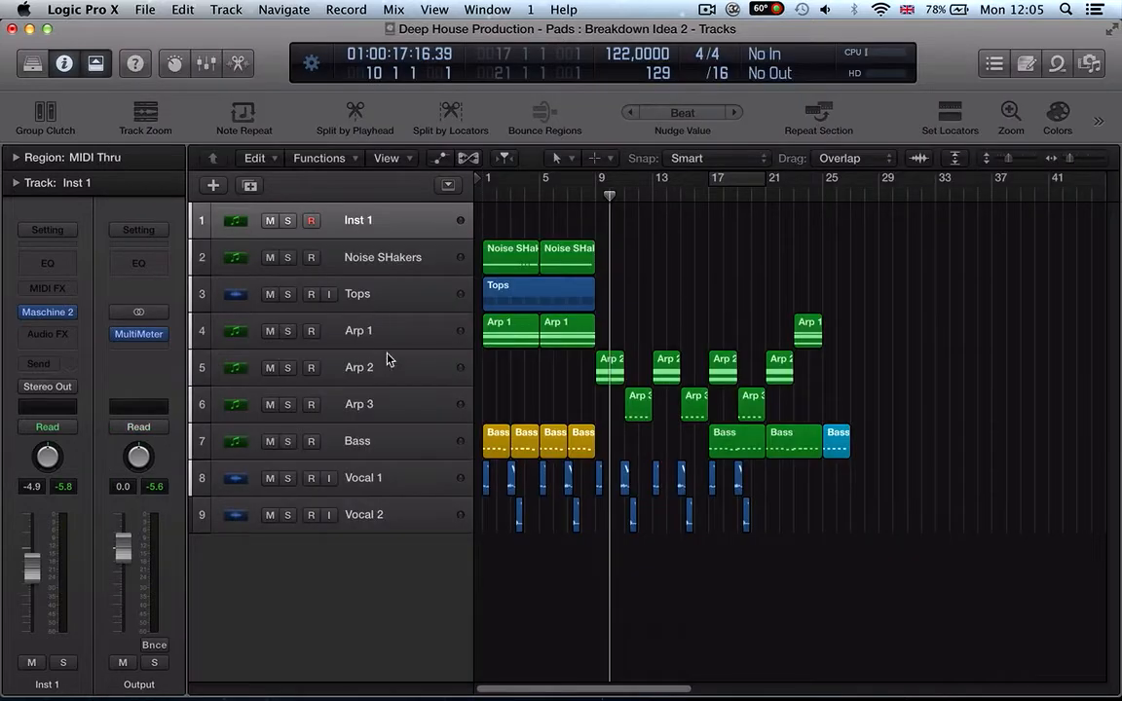
key("v")
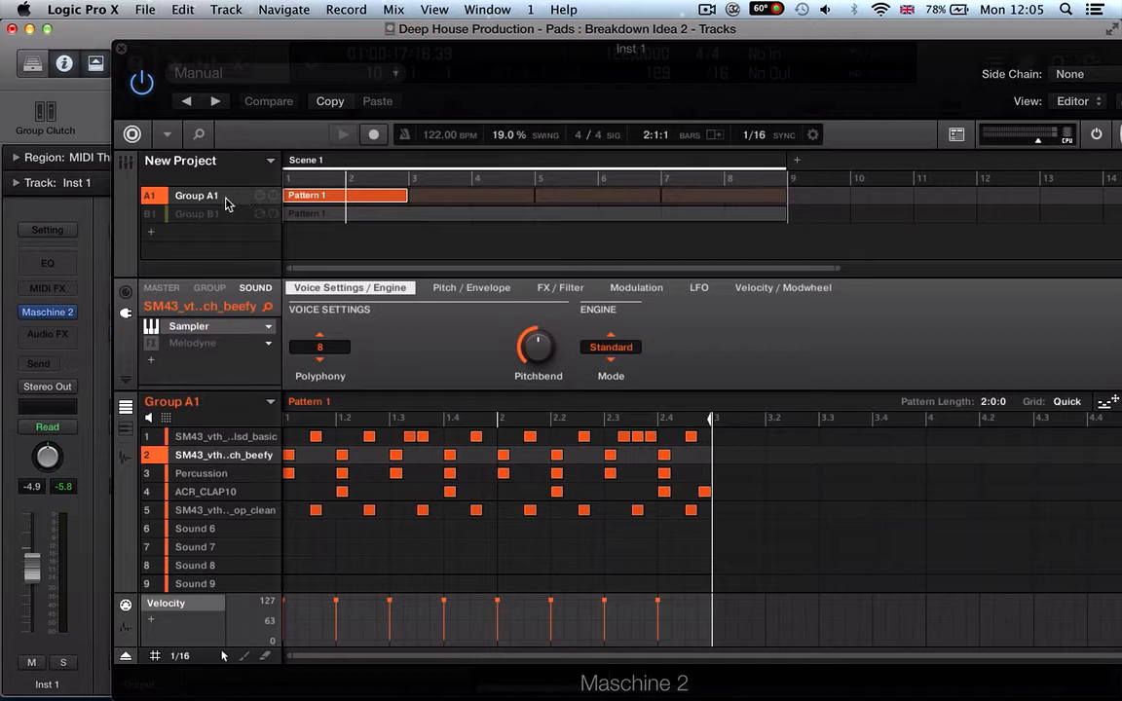
Step: Audition the five drum sounds of Group A1 in Maschine, including the percussion and ACR_CLAP10
left_click(212, 436)
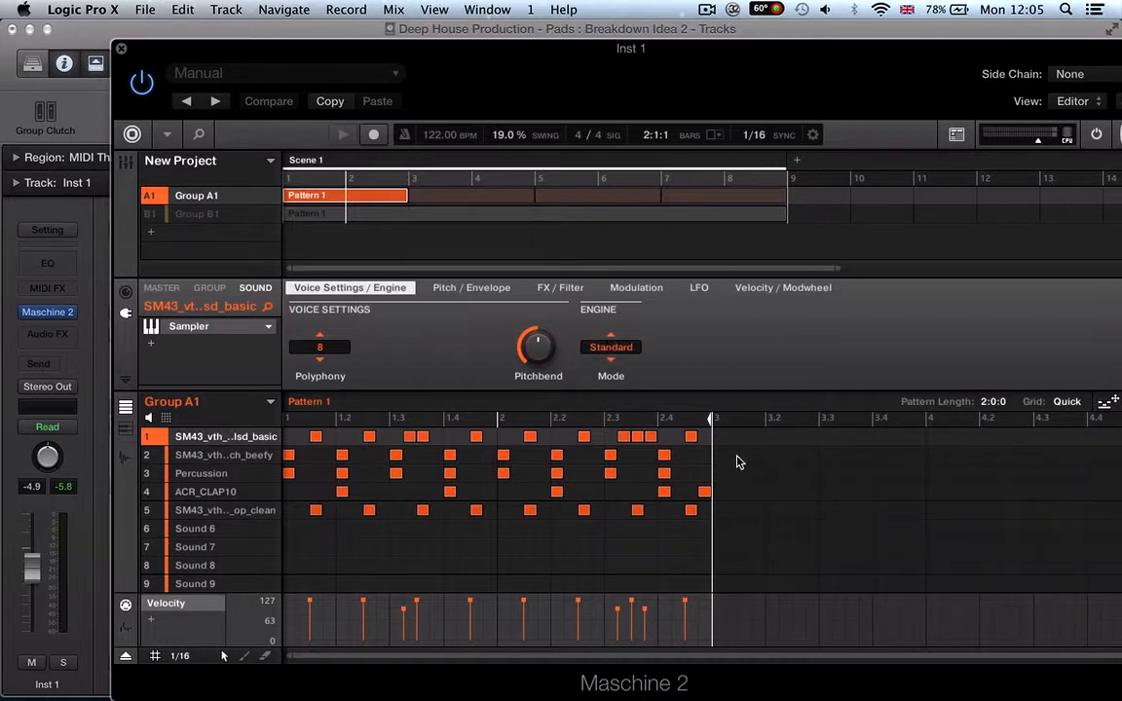
left_click(238, 455)
left_click(207, 474)
left_click(208, 492)
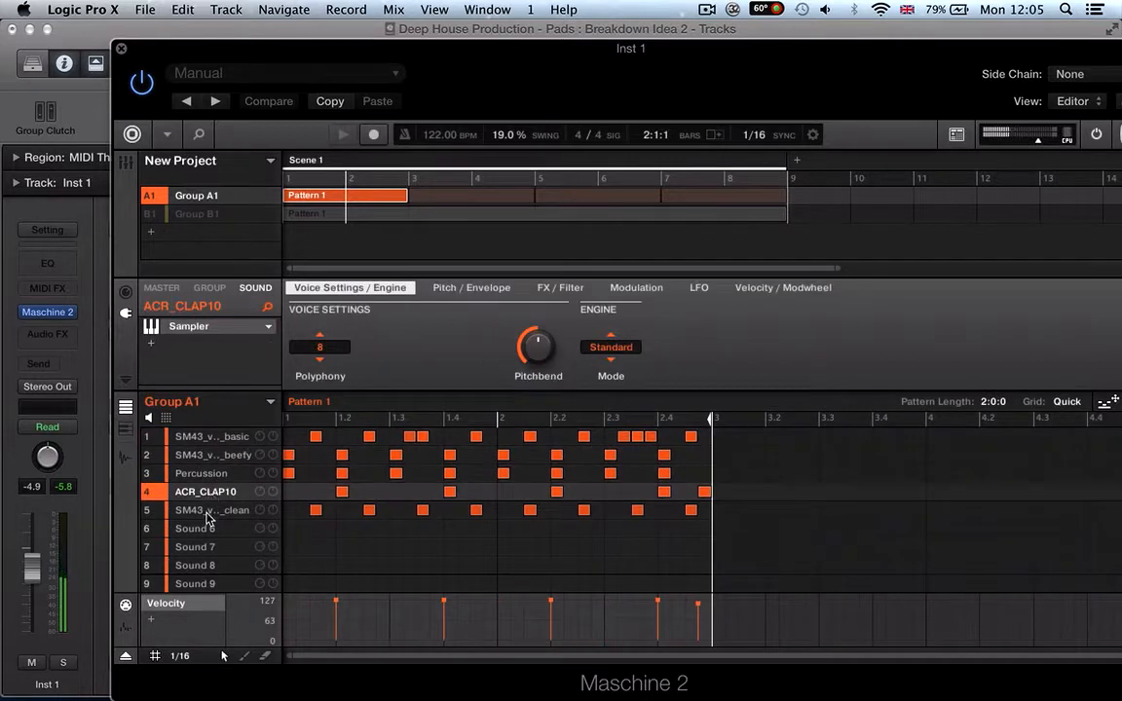
left_click(207, 511)
left_click(213, 450)
left_click(214, 439)
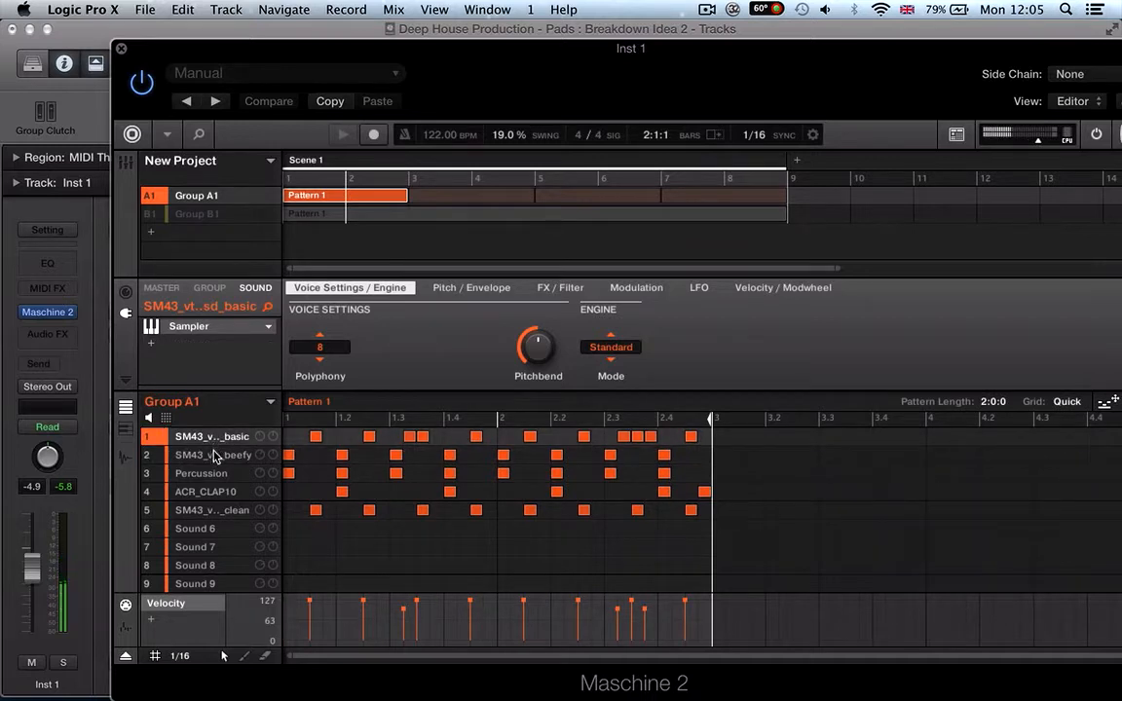
left_click(212, 456)
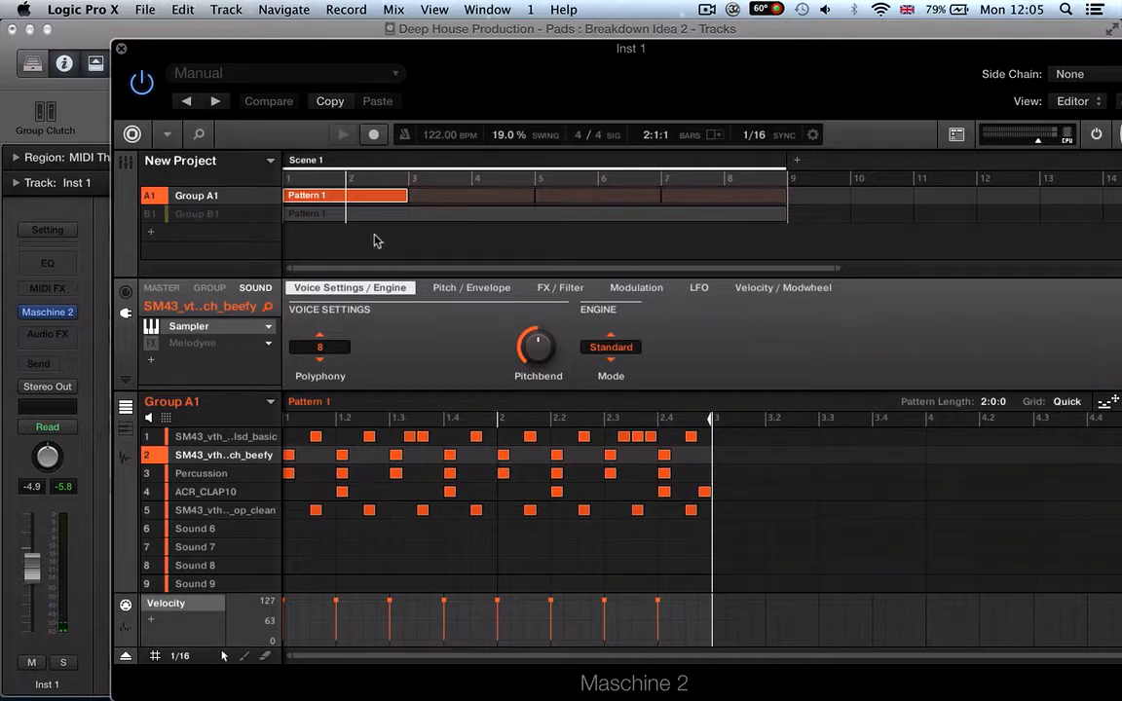
Step: Switch the Inst 1 track's Maschine 2 to its Multi-Output (16xStereo) version and check that its pattern is loaded
key("super+w")
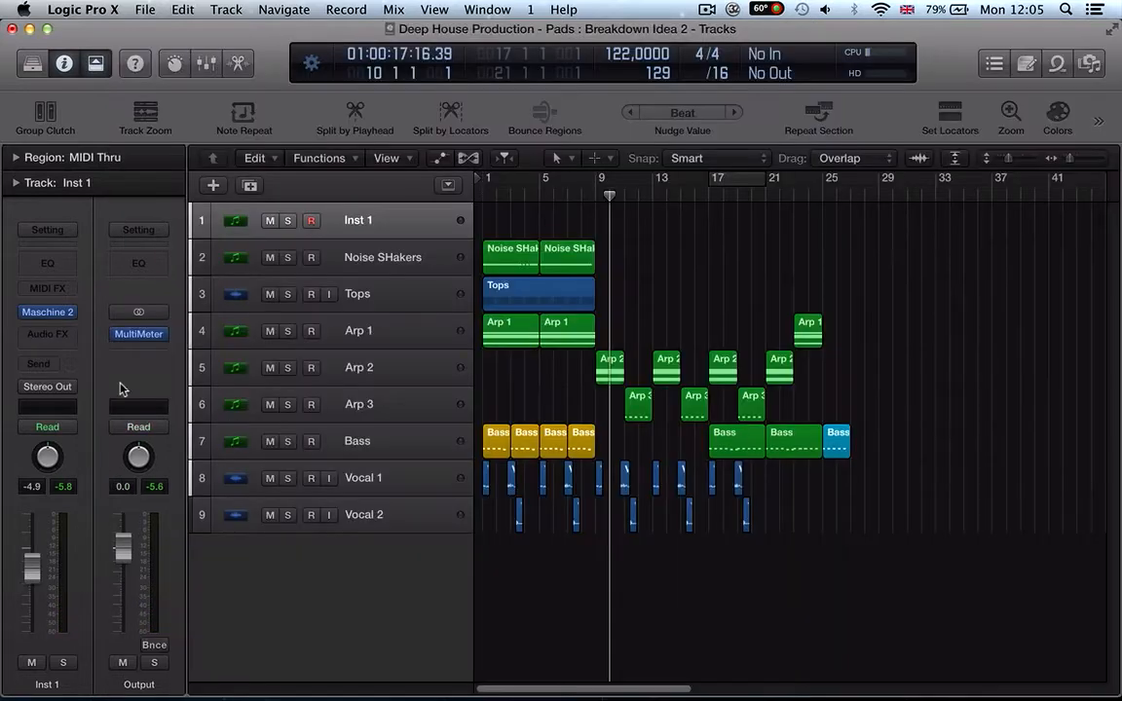
left_click(76, 314)
mouse_move(82, 654)
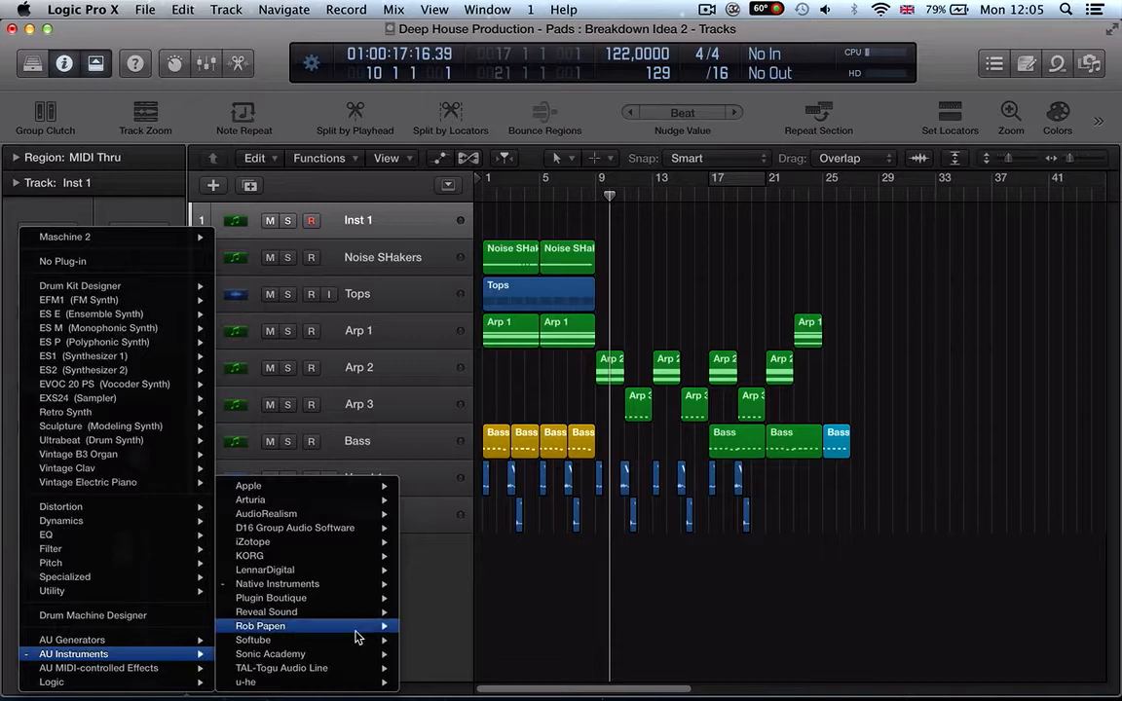
mouse_move(343, 584)
mouse_move(458, 654)
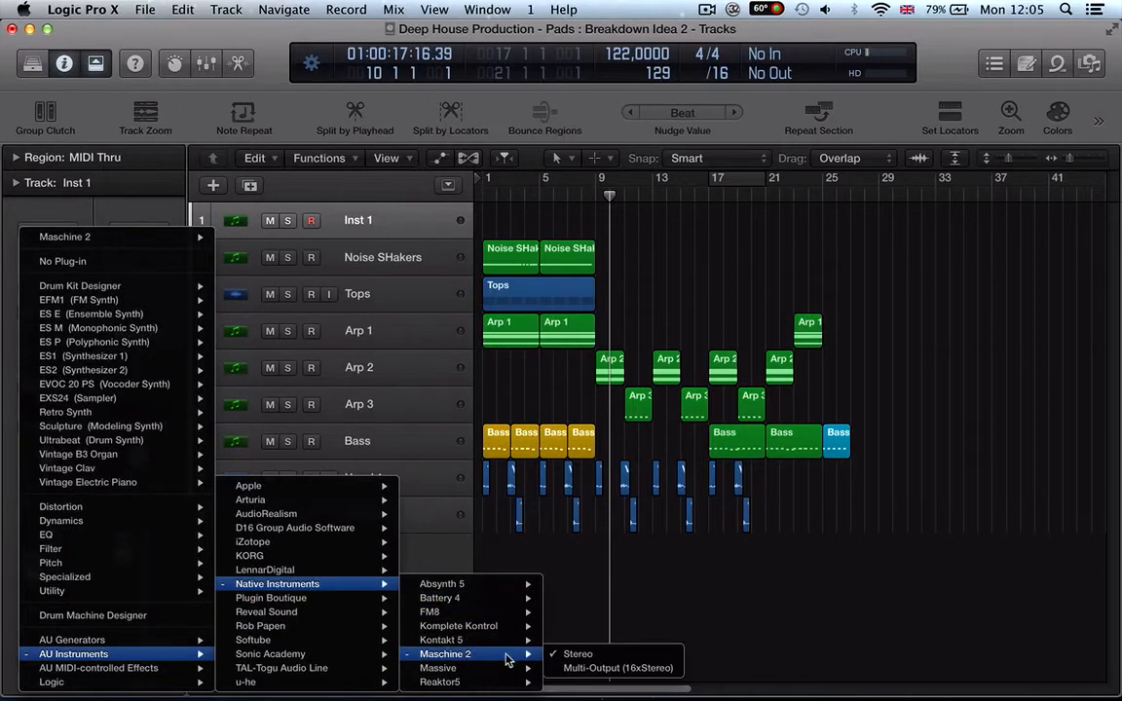
left_click(575, 670)
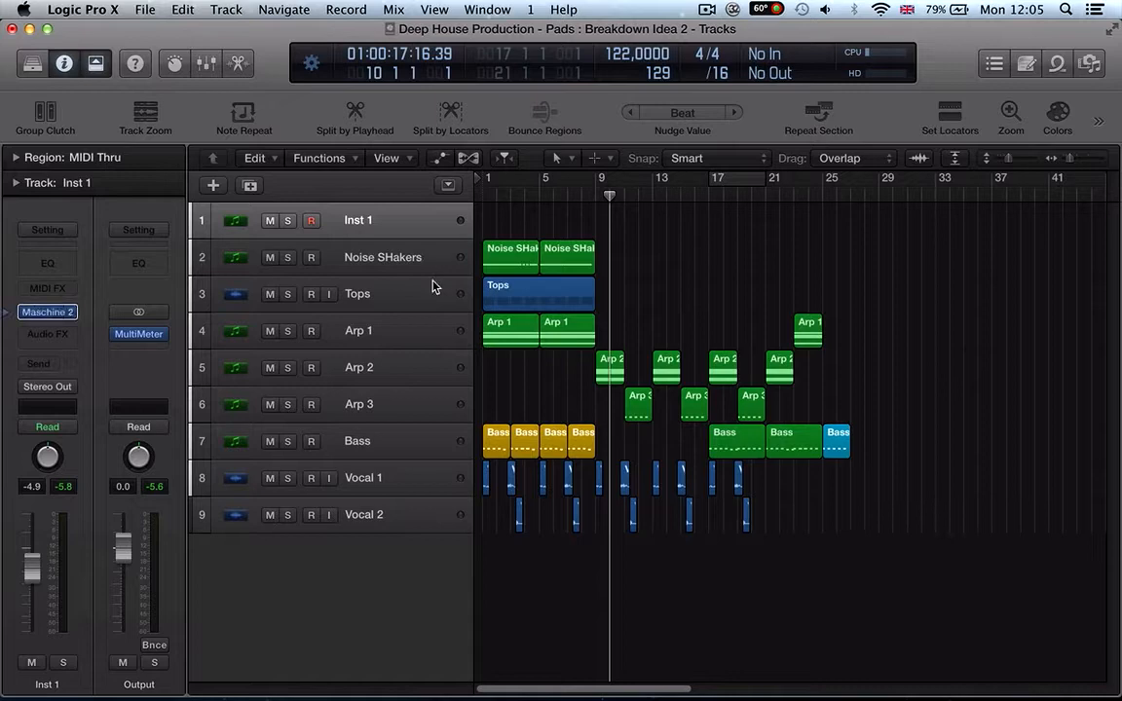
left_click(51, 316)
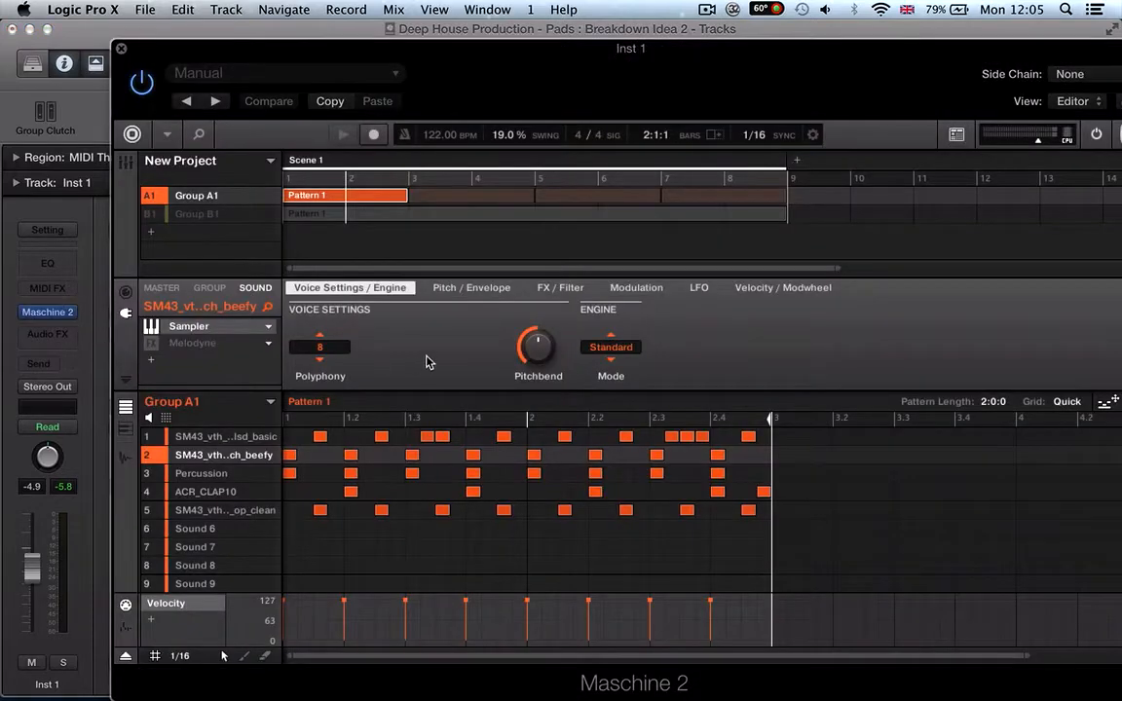
key("super+w")
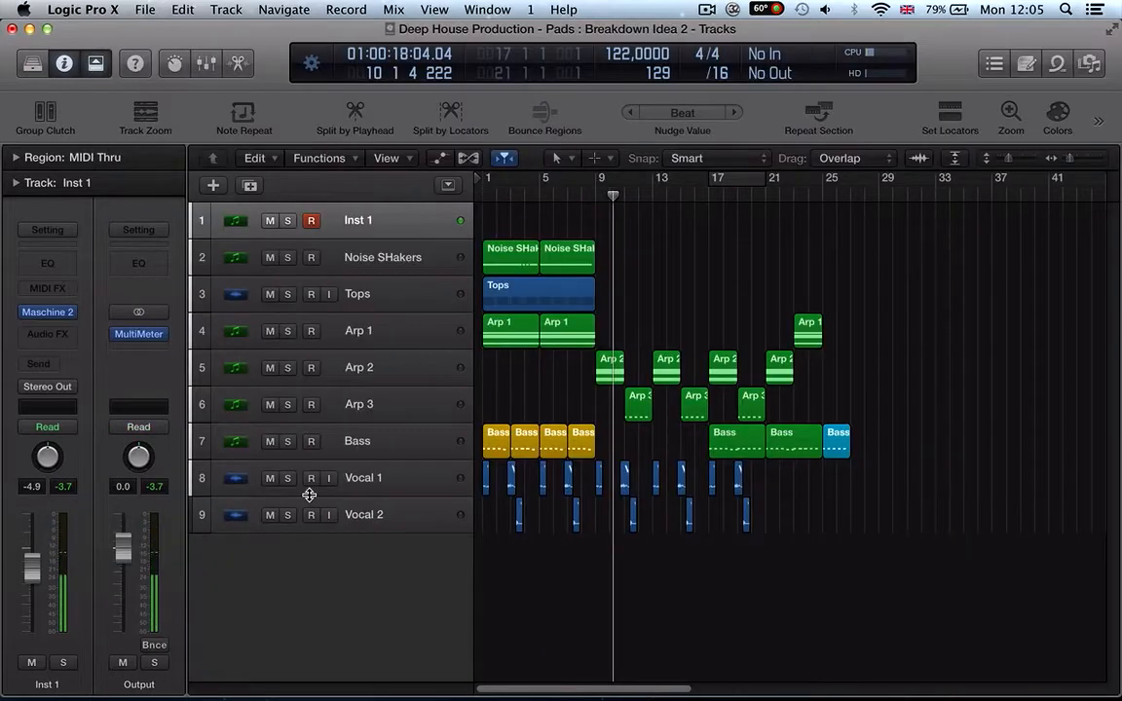
Step: Show the mixer and add six aux channels to the Inst 1 channel strip for Maschine's separate outputs
key("x")
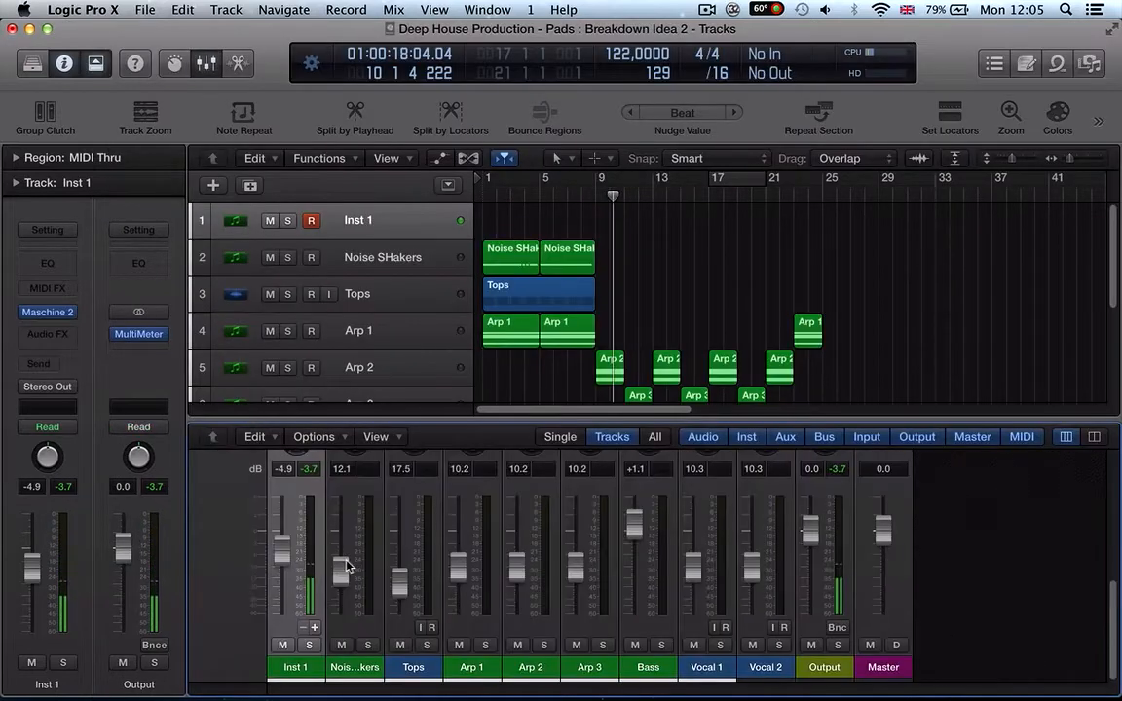
left_click(313, 630)
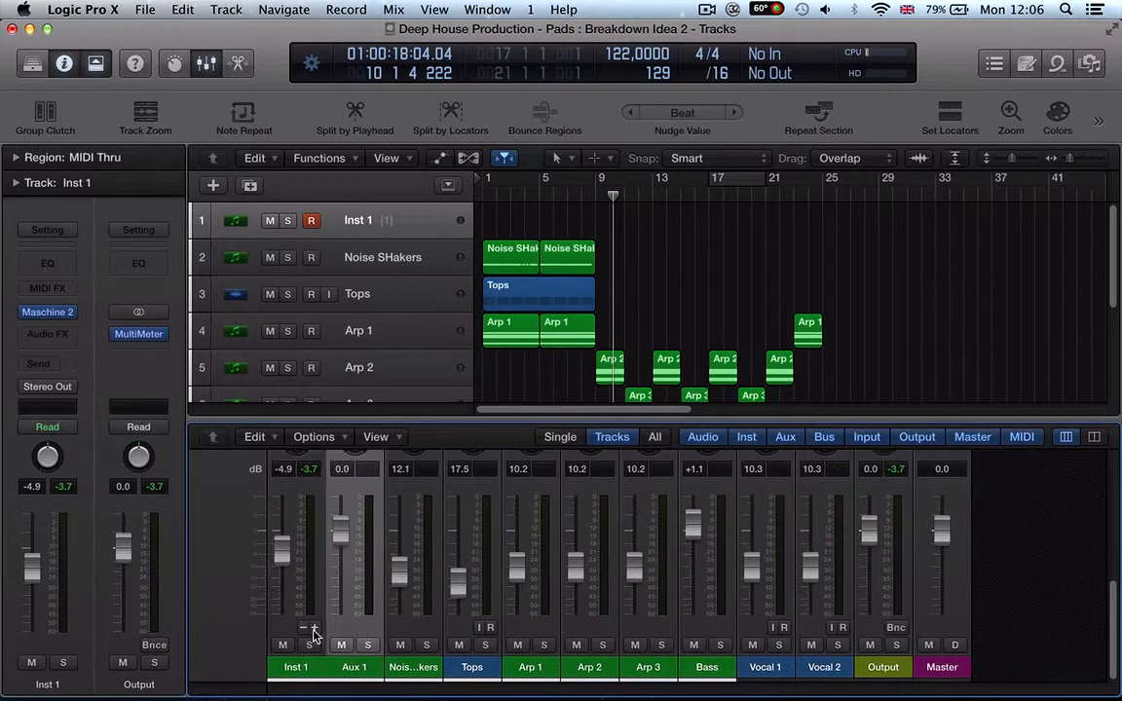
left_click(312, 629)
left_click(313, 630)
left_click(313, 629)
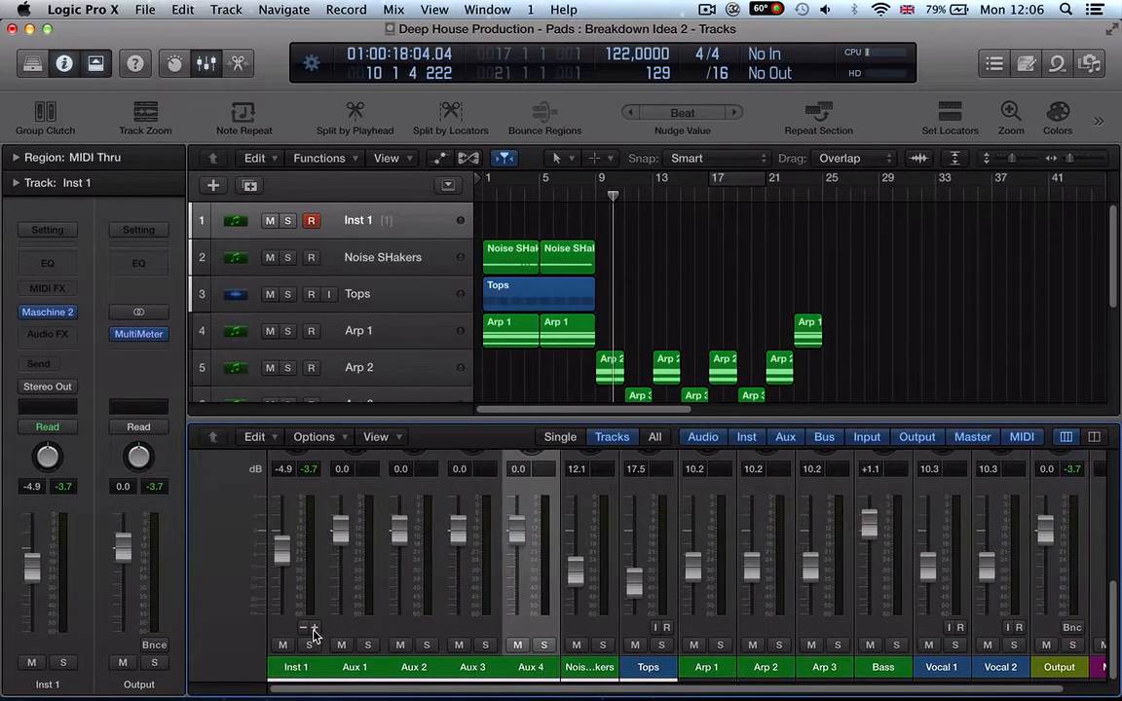
left_click(312, 629)
left_click(313, 629)
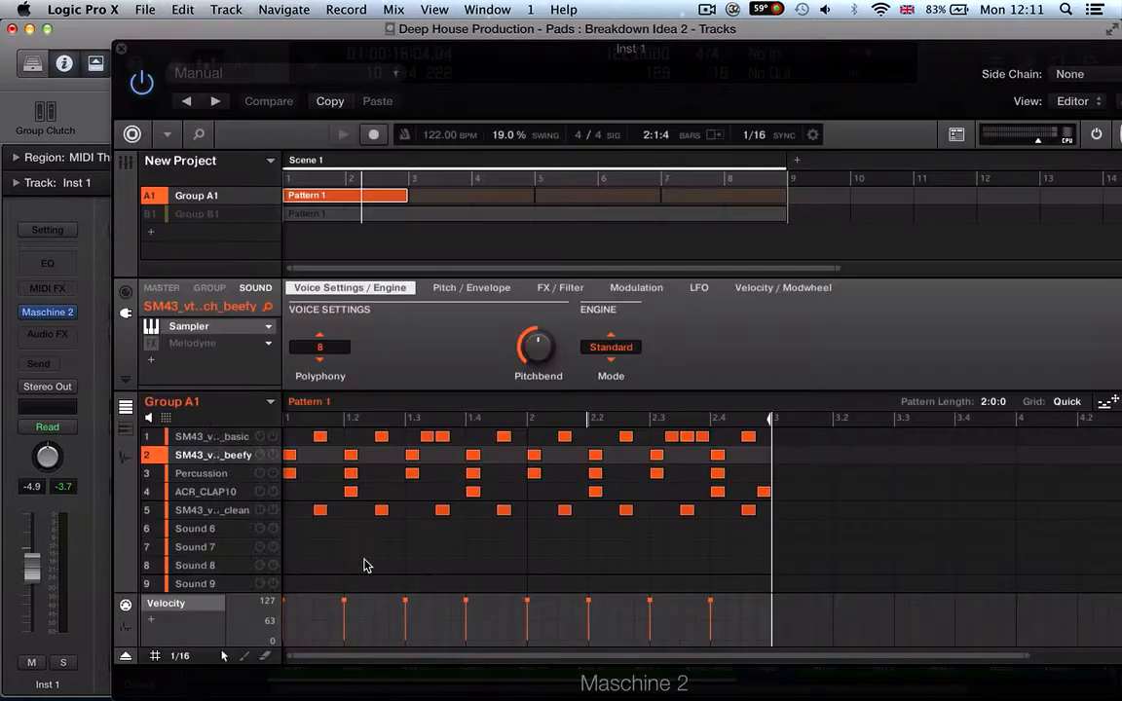
Step: Listen through Maschine's sounds 1 to 5 again and reselect the first one
left_click(217, 438)
left_click(214, 455)
left_click(213, 474)
left_click(212, 492)
left_click(211, 508)
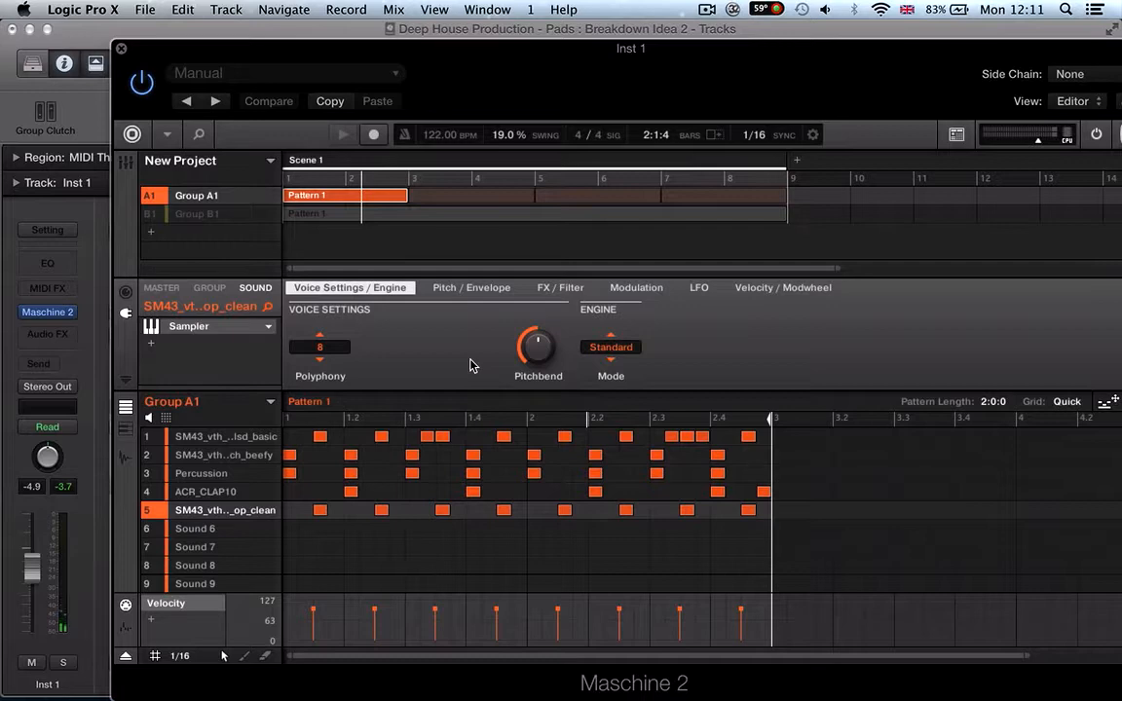
left_click(226, 437)
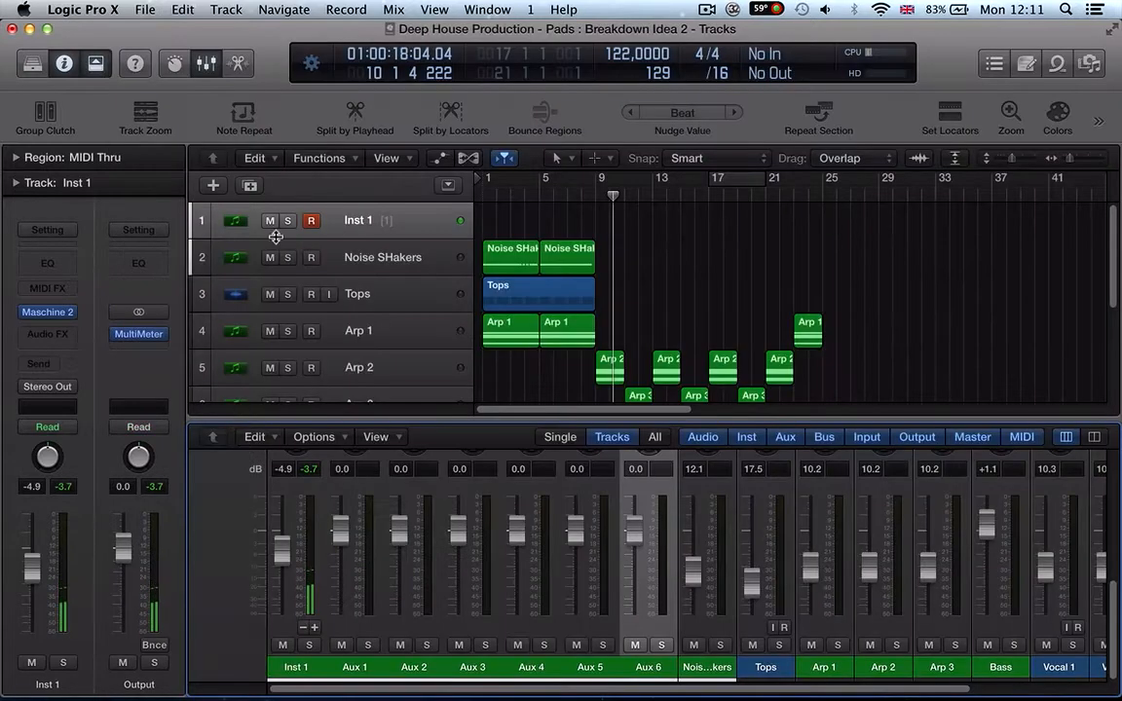
Step: Solo the Inst 1 track and route Maschine's first sound to output Ext. 2
left_click(287, 220)
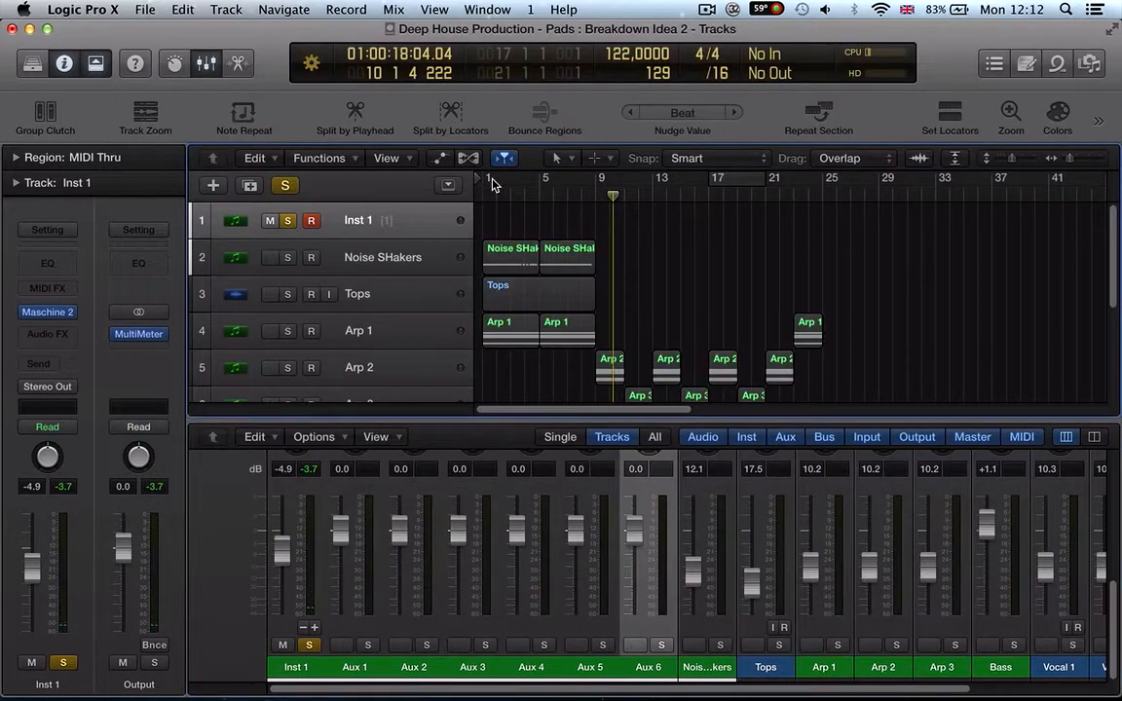
key("v")
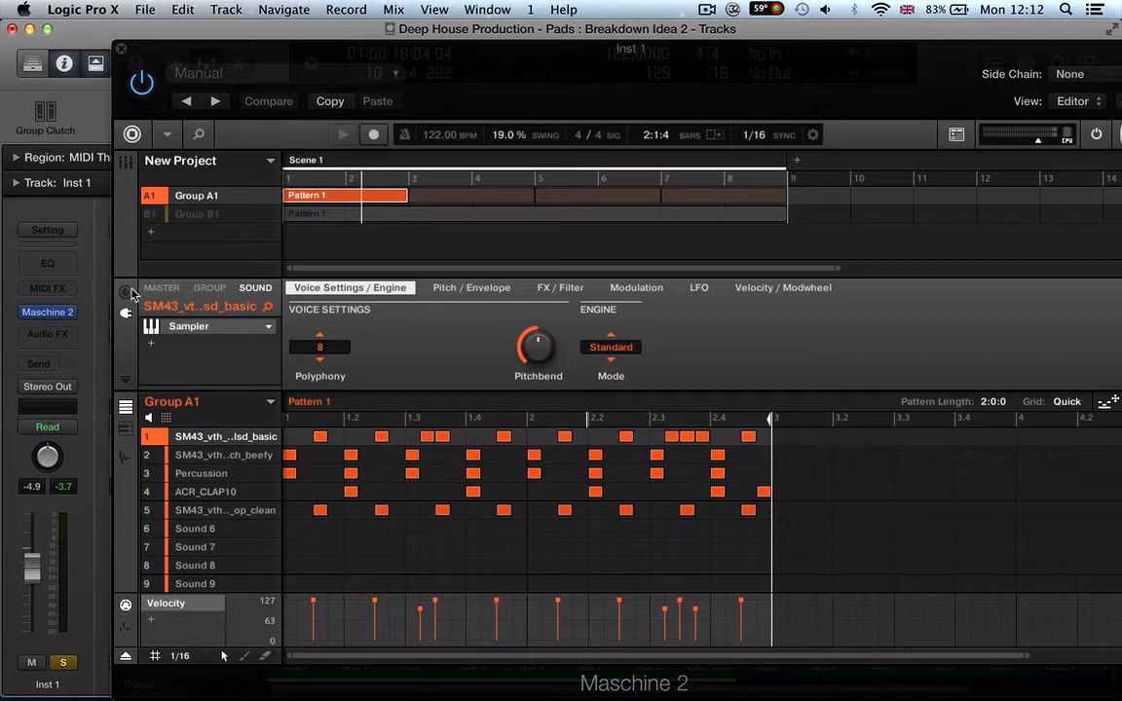
left_click(125, 294)
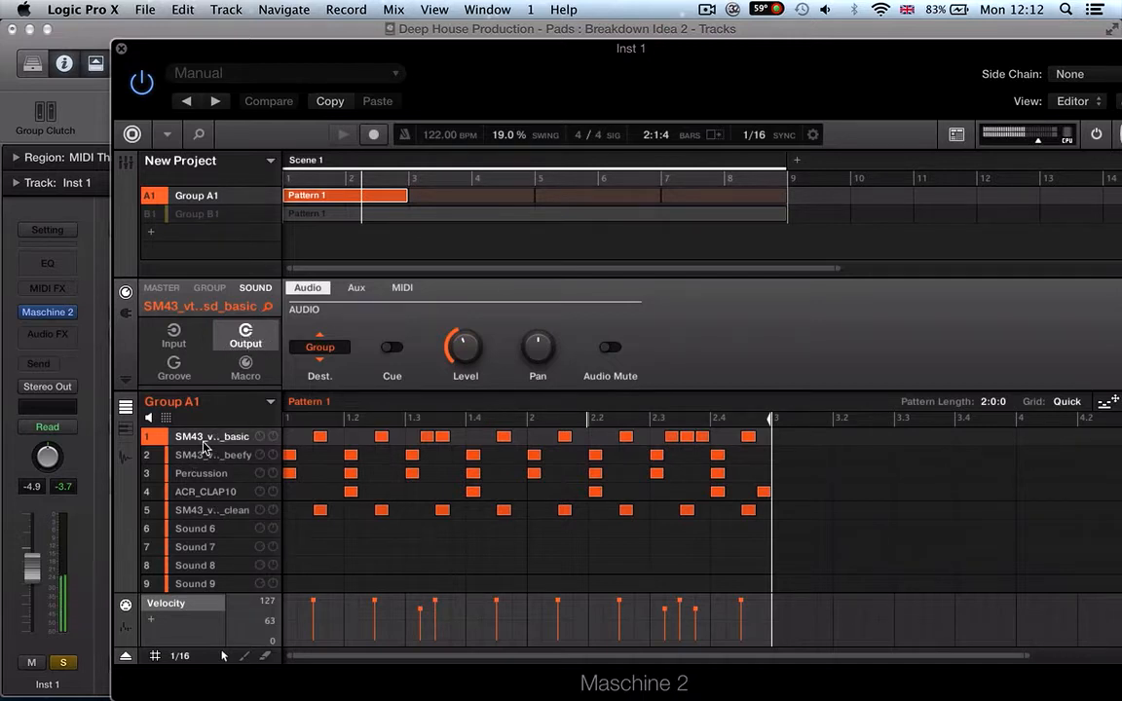
left_click(319, 351)
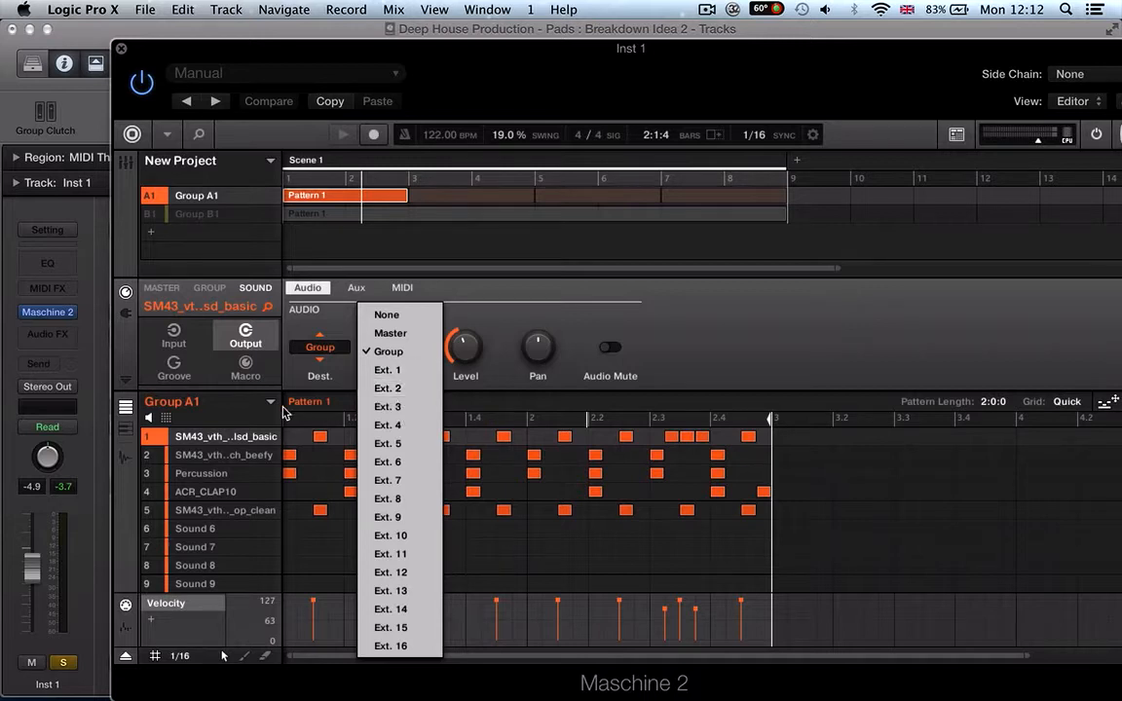
left_click(381, 388)
Step: Route Maschine's second sound to output Ext. 3 and the Percussion sound to Ext. 4
left_click(202, 458)
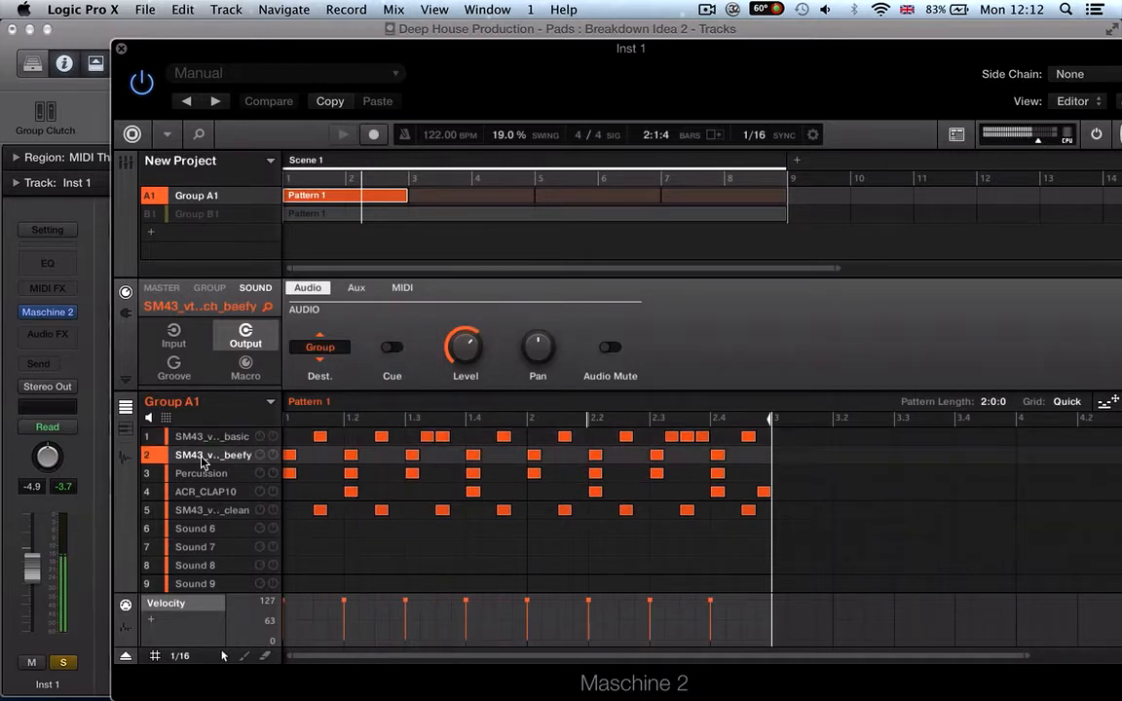
left_click(316, 347)
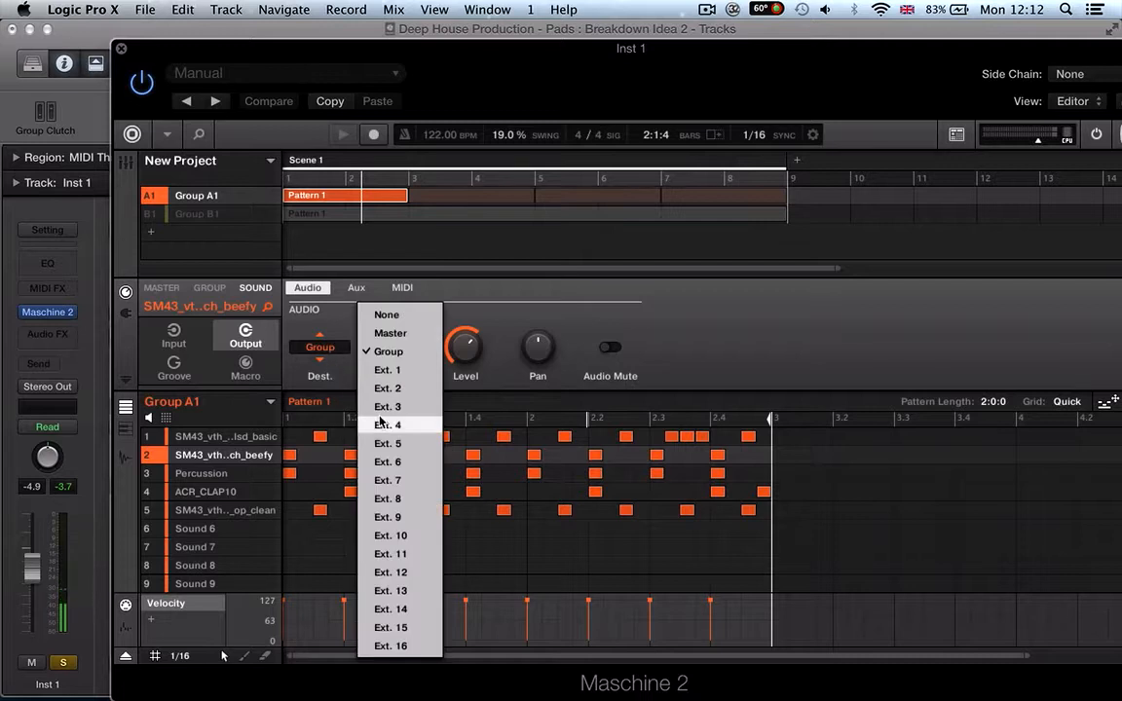
left_click(385, 407)
left_click(190, 473)
left_click(318, 347)
left_click(386, 426)
Step: Route ACR_CLAP10 to output Ext. 5 and the fifth sound to Ext. 6, and close the Maschine window
left_click(195, 491)
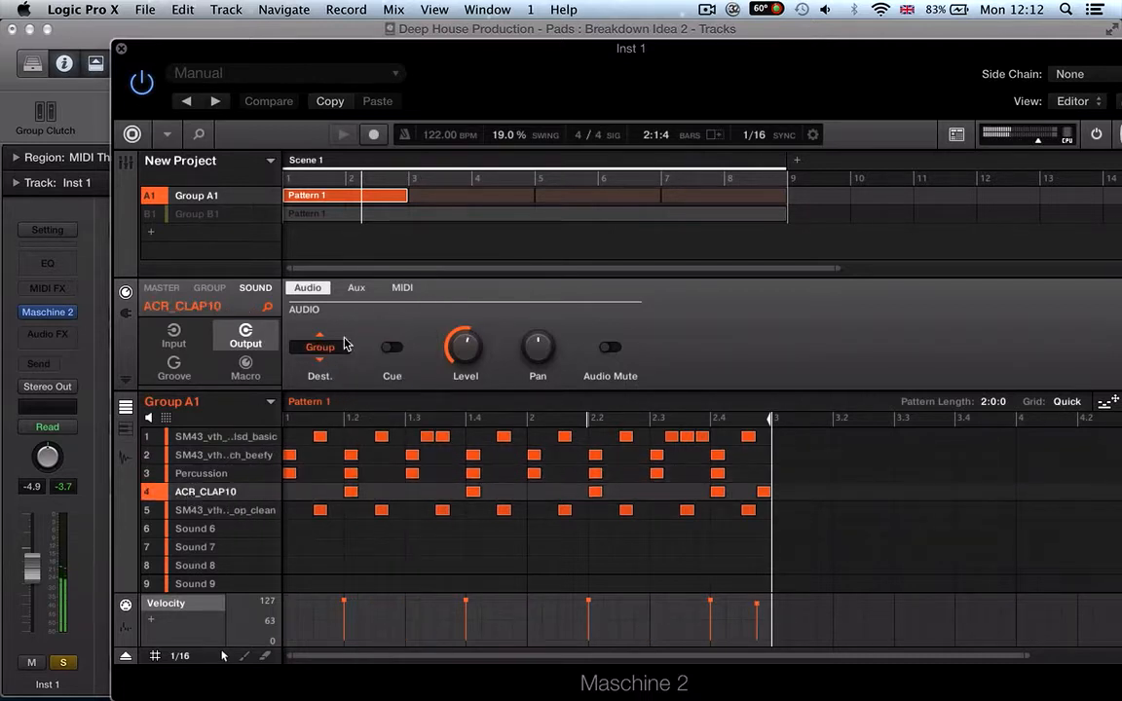
left_click(320, 347)
left_click(387, 443)
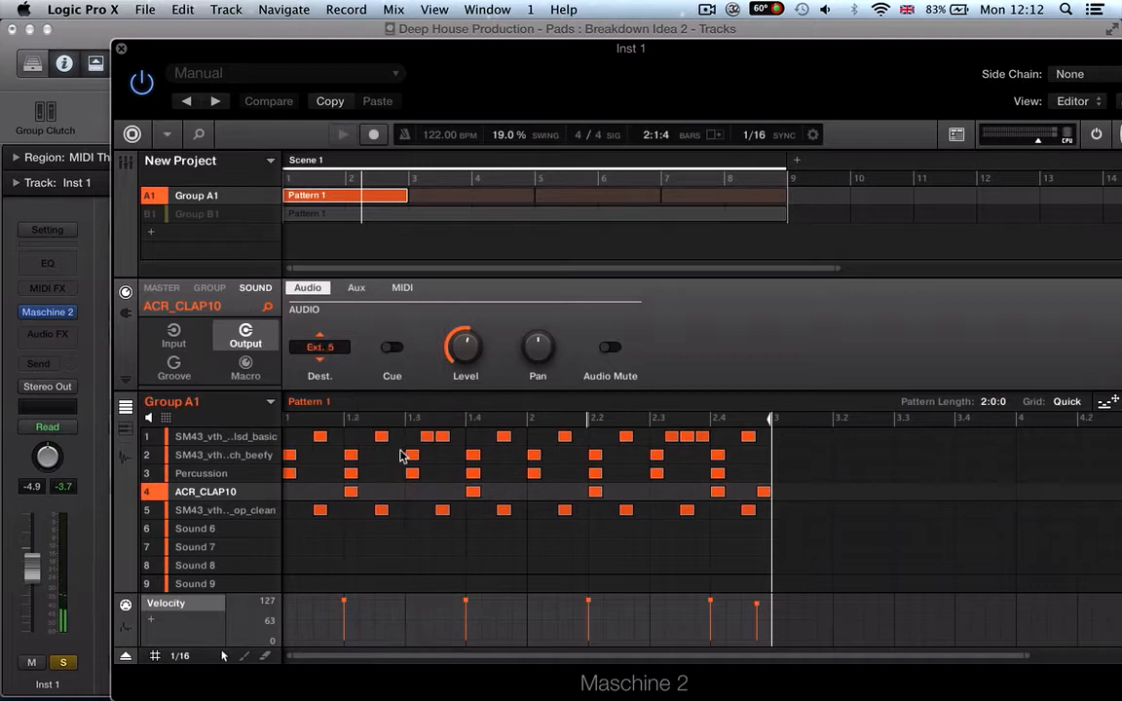
left_click(239, 511)
left_click(331, 353)
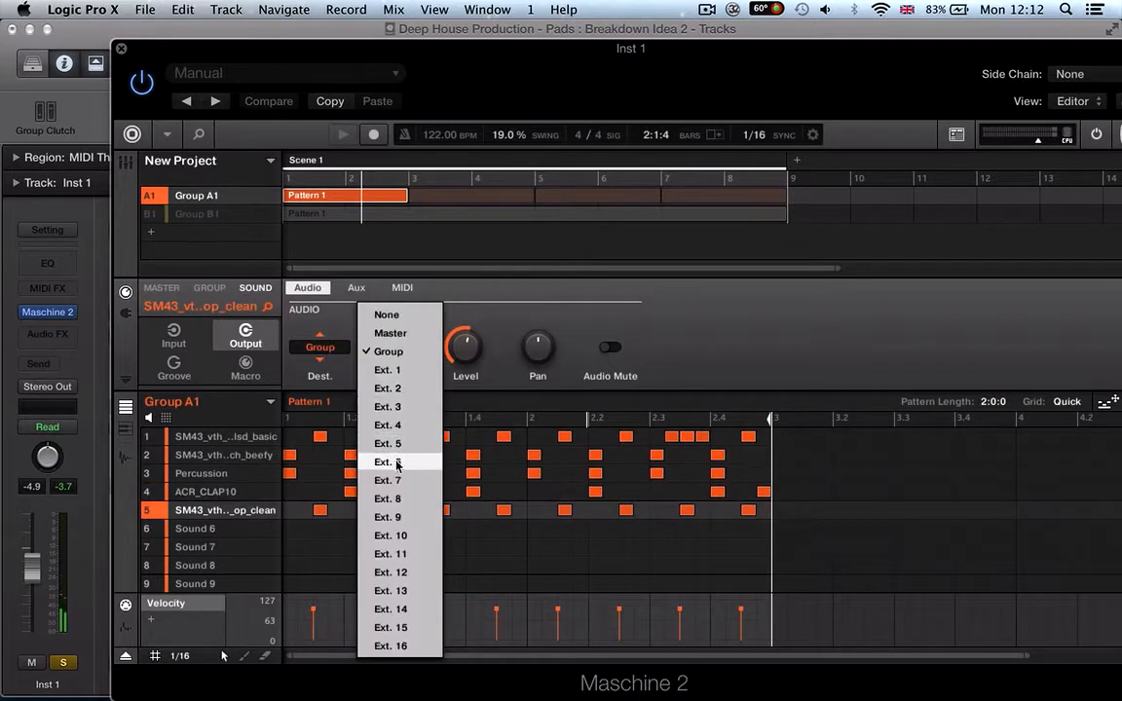
left_click(390, 462)
key("super+w")
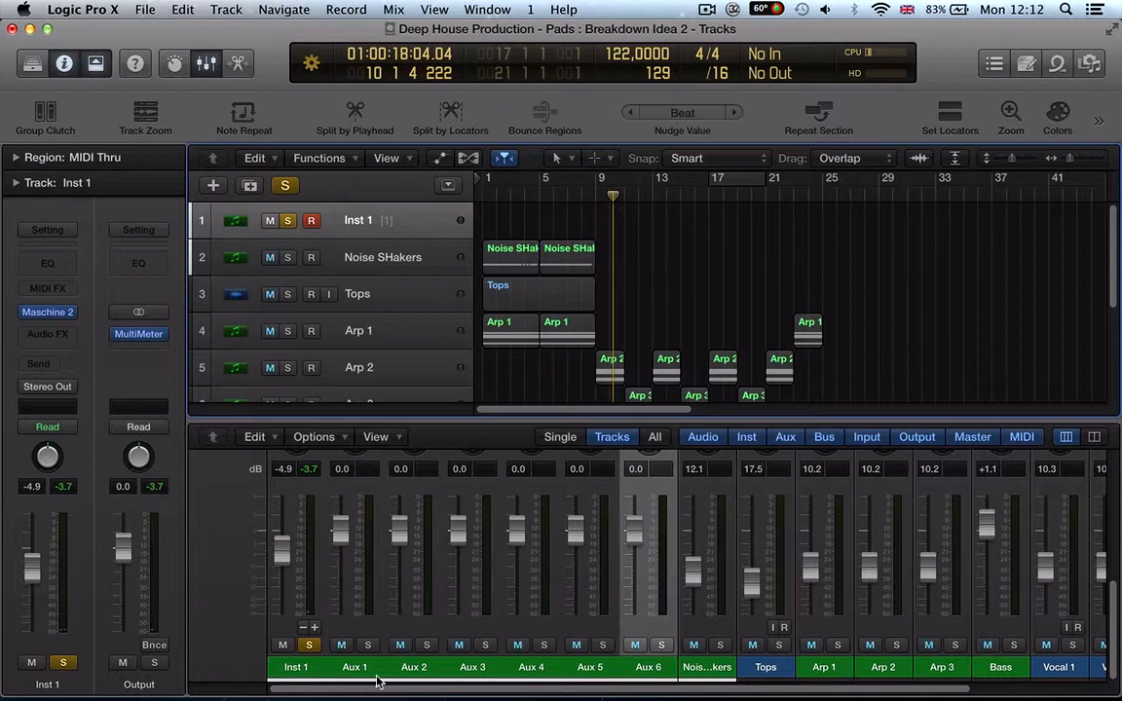
Step: Solo Aux 1 to Aux 6 together in the mixer and start playback to check the separate outputs
left_click_drag(354, 669, 570, 612)
left_click(661, 645)
key("space")
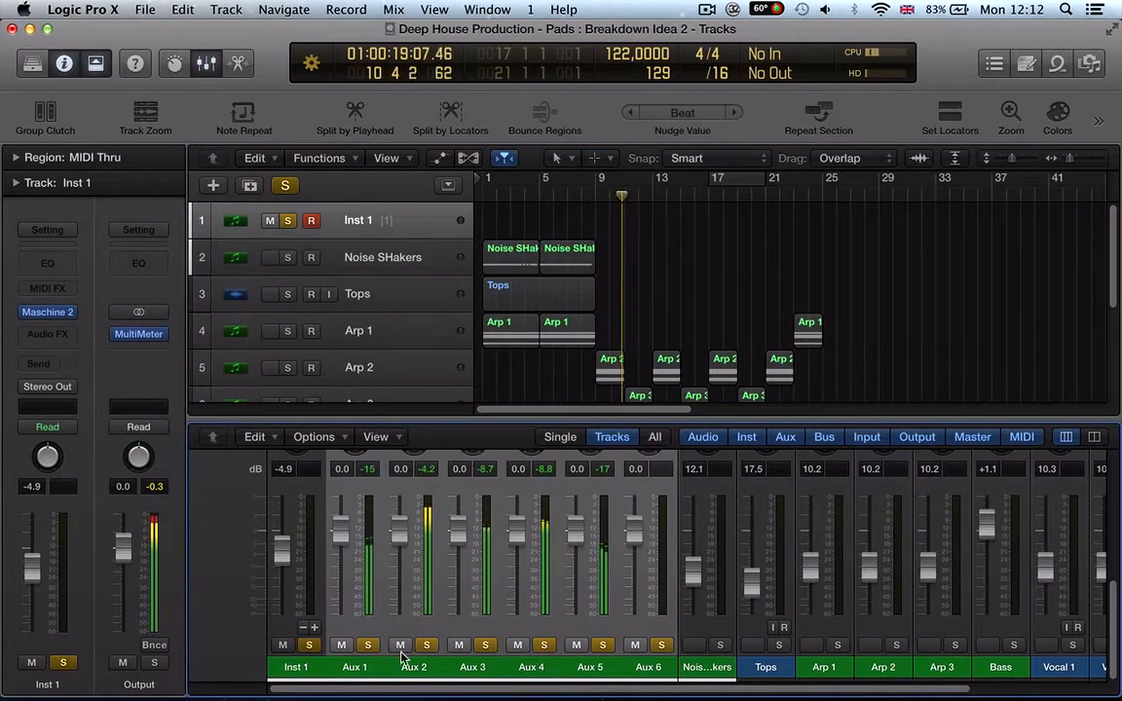
Step: Delete the unused Aux 6 channel despite its active bus routing
left_click(651, 672)
key("Delete")
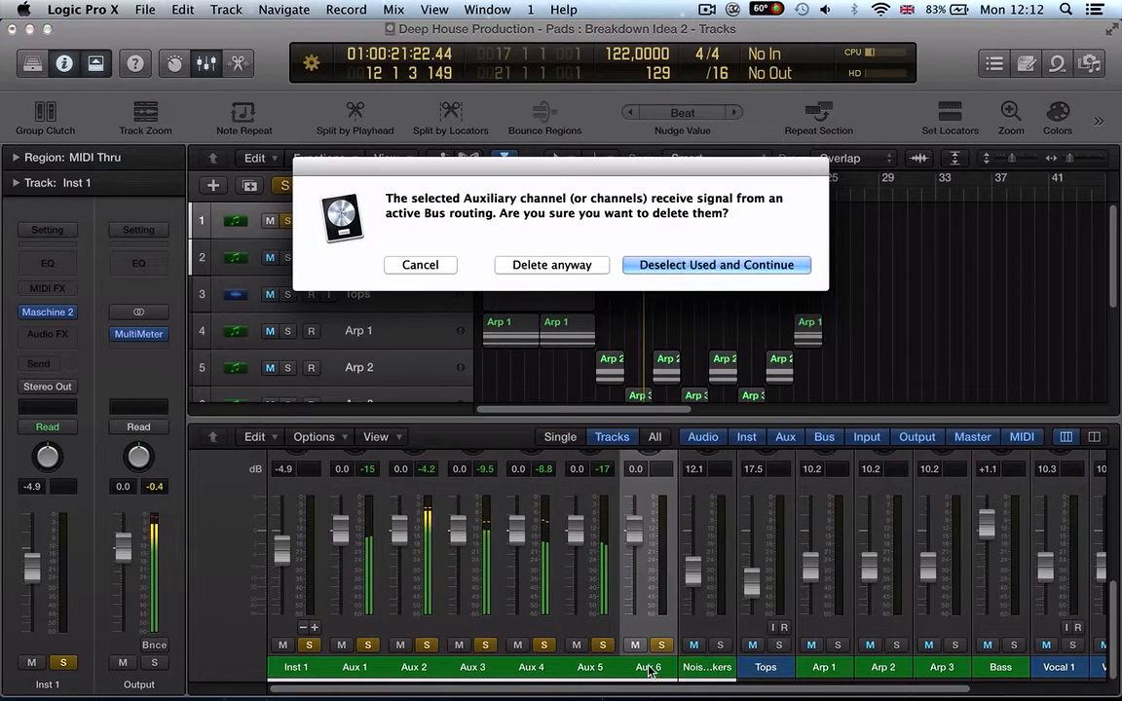
left_click(551, 265)
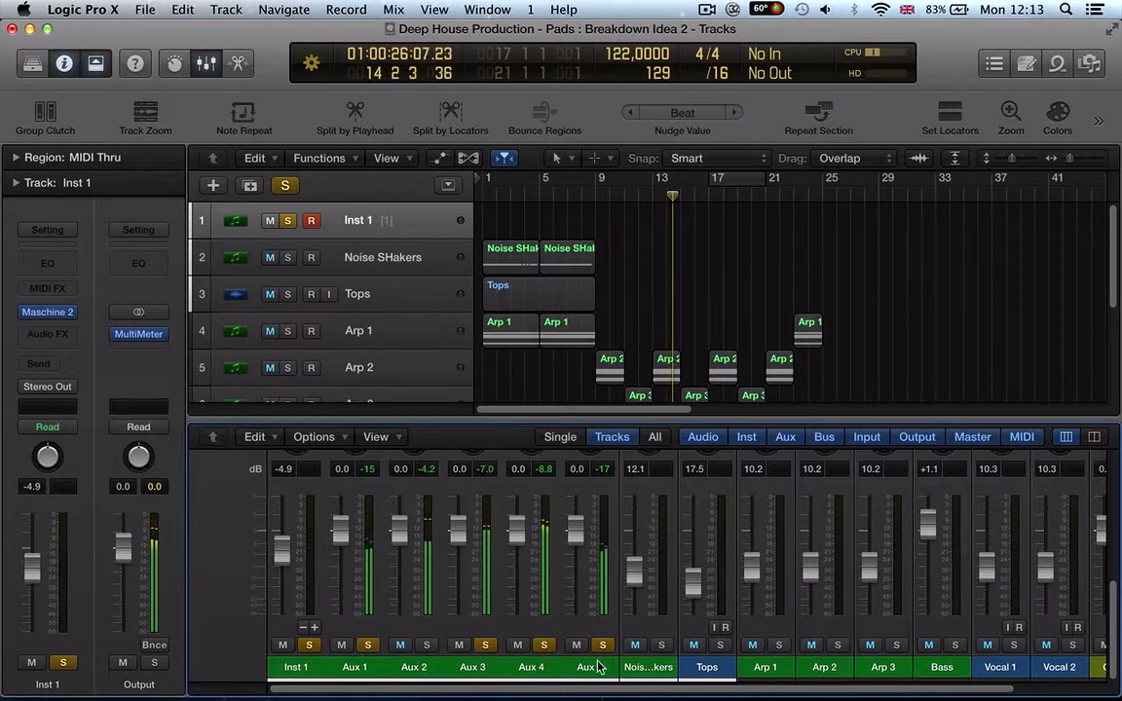
Step: Listen to Aux 1 and Aux 2 in turn and rename them Shaker and Kick
left_click(482, 667)
double_click(349, 668)
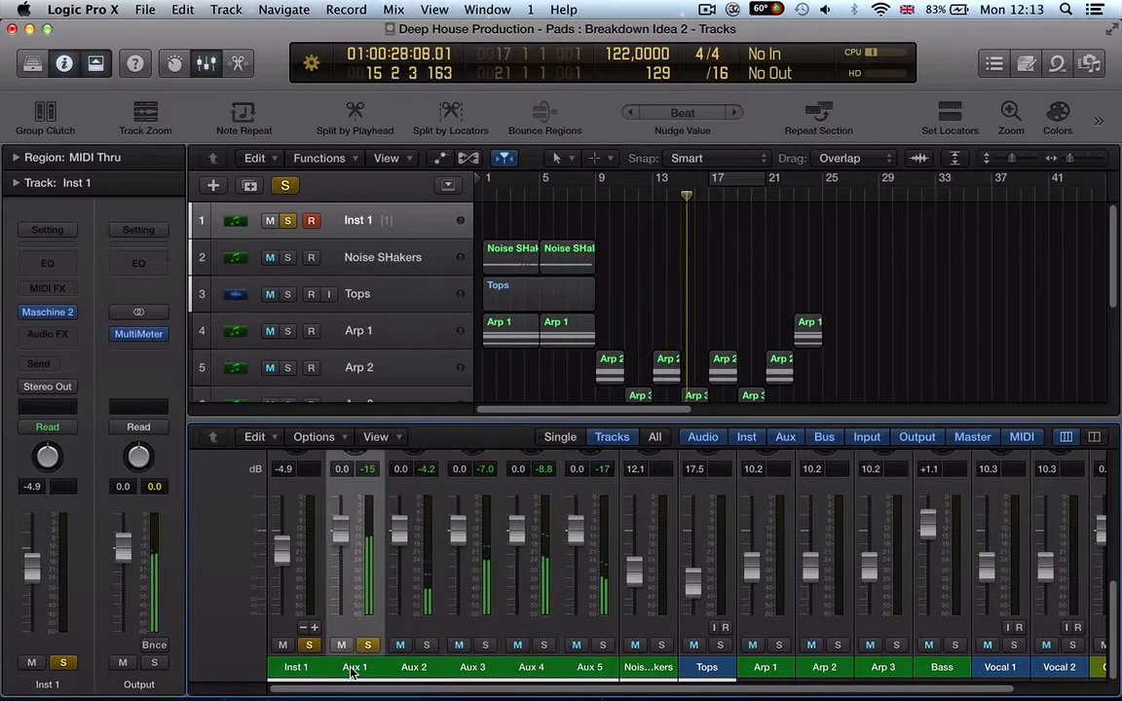
type("Shaker")
key("Return")
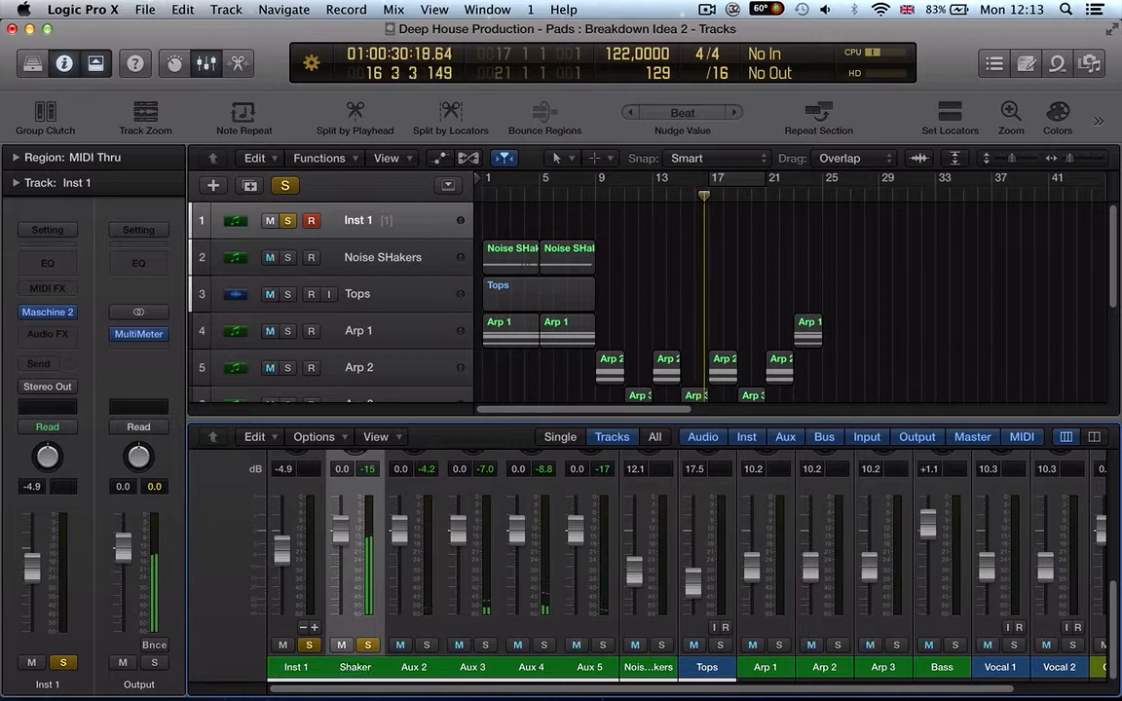
double_click(414, 668)
type("Kick")
key("Return")
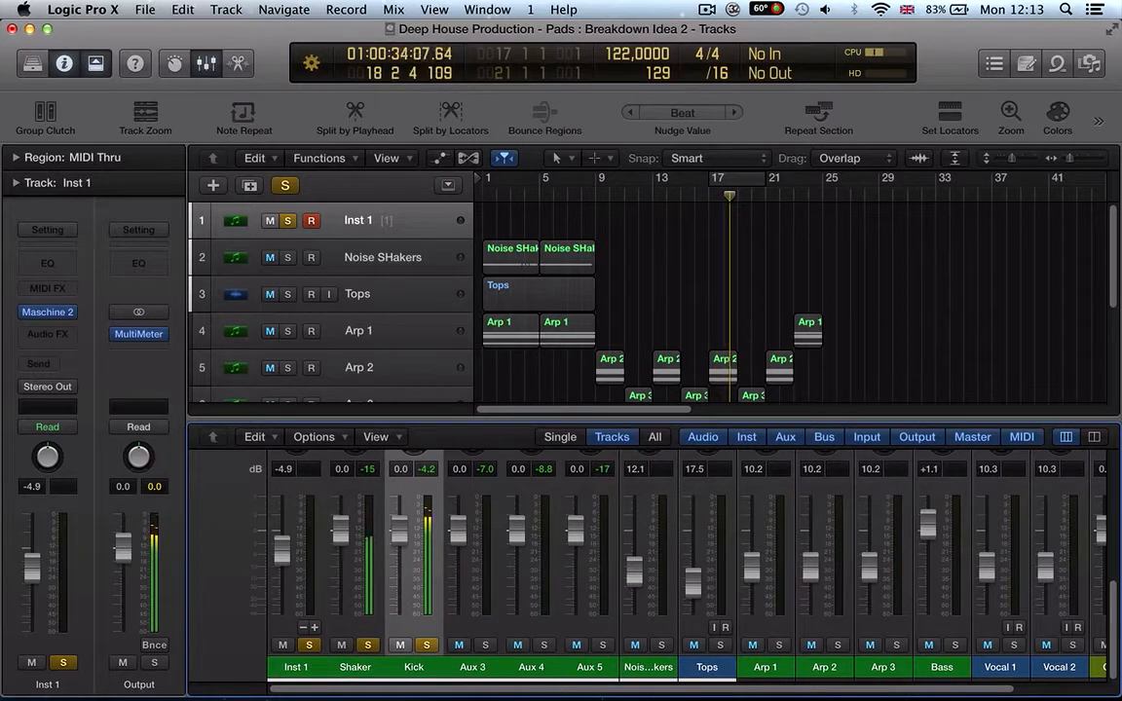
Step: Solo Aux 3 and rename it Kic Shaker
left_click(484, 650)
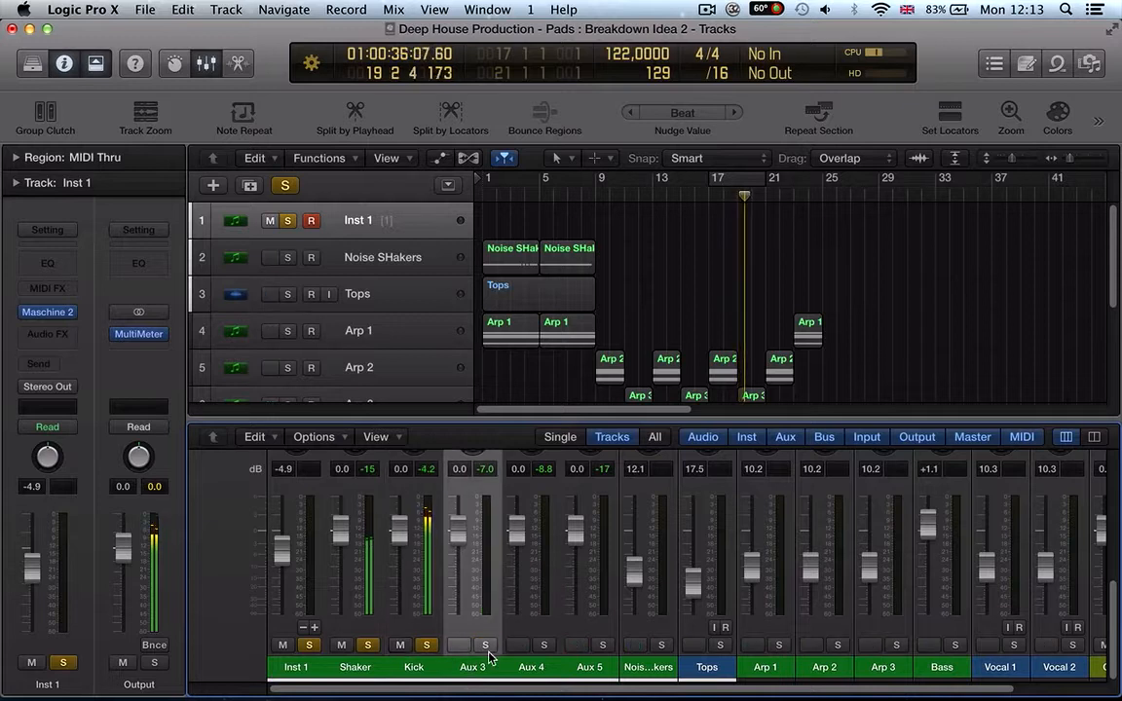
double_click(473, 667)
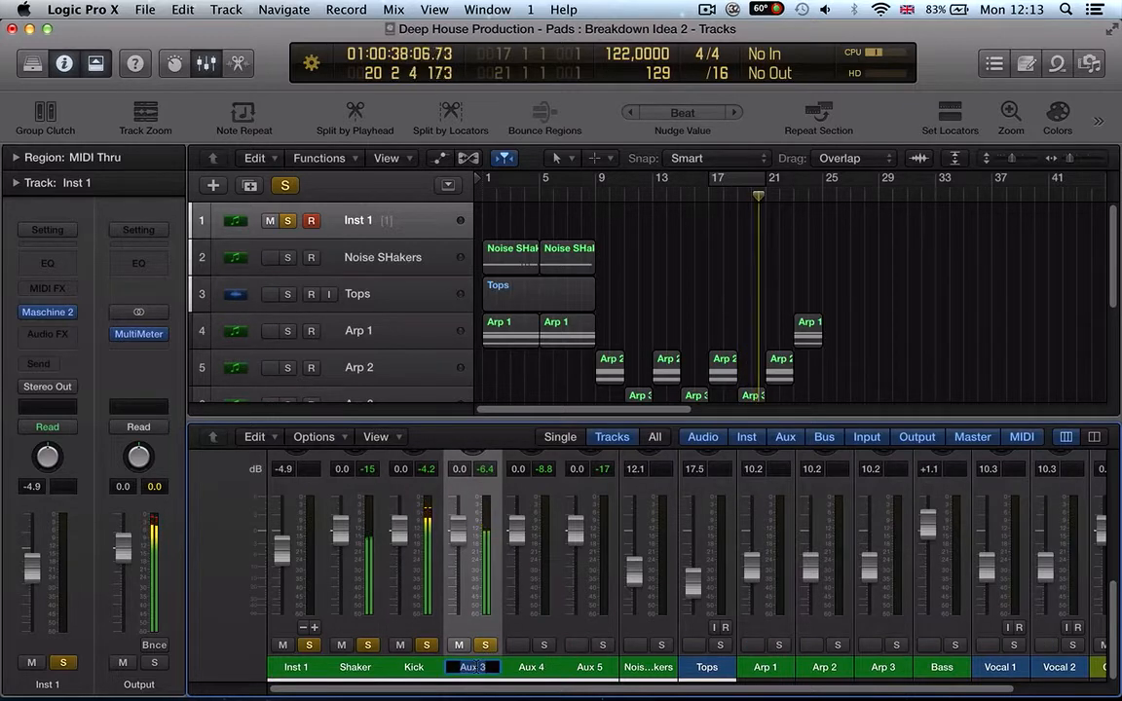
type("Kic")
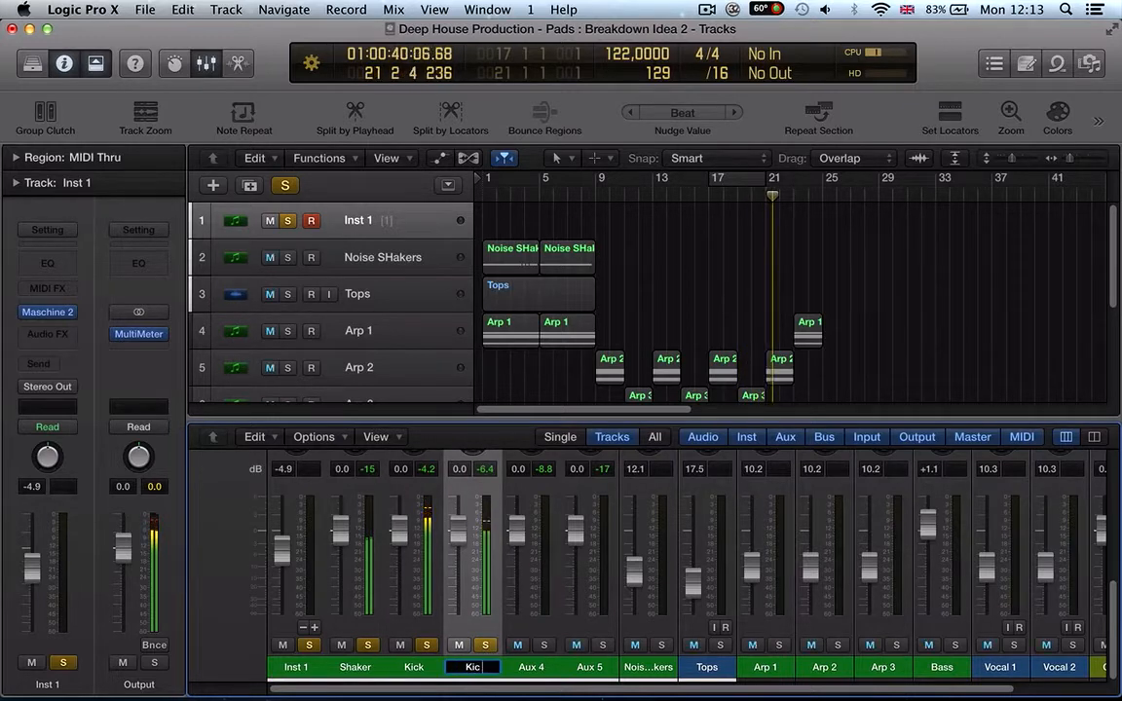
type(" Shaker")
key("Return")
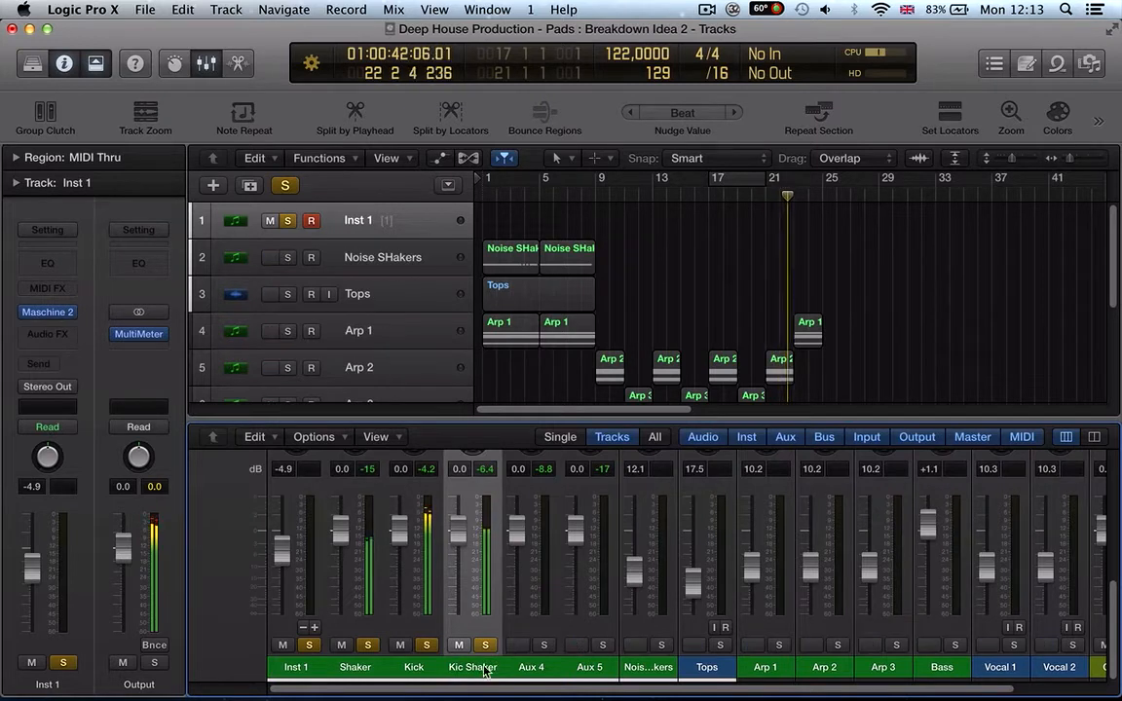
Step: Rename Aux 4 as Clap and Aux 5 as Open Hat, with both channels soloed
double_click(532, 667)
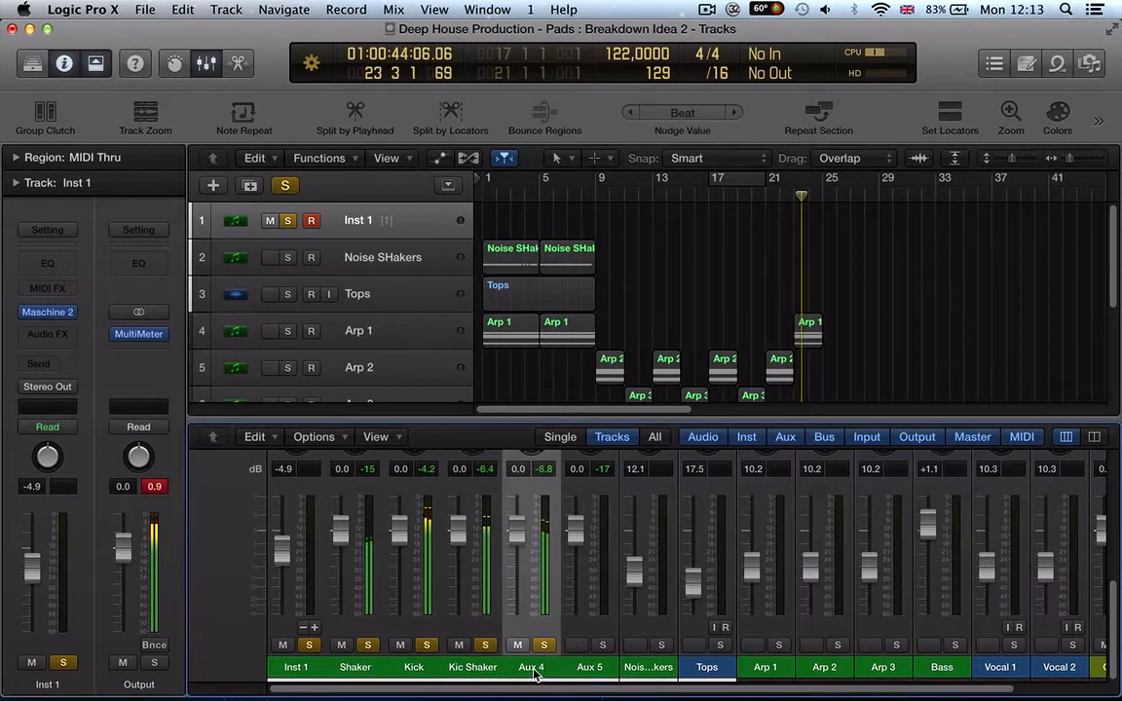
type("Clap")
key("Return")
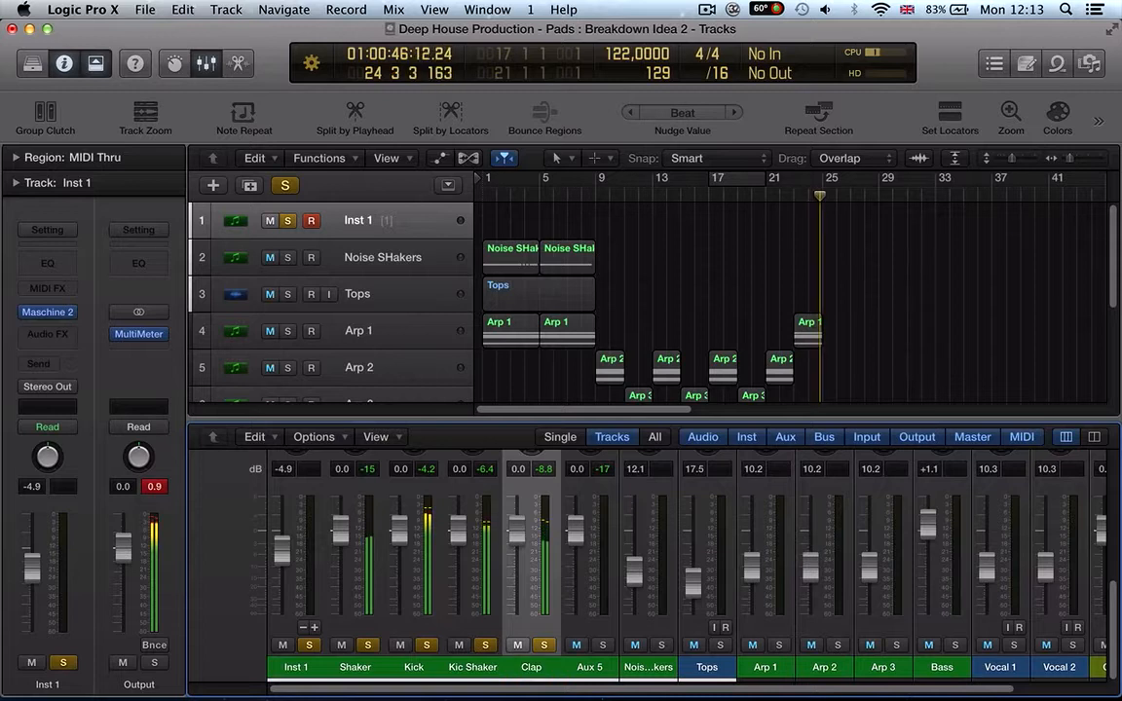
left_click(599, 668)
double_click(600, 668)
type("Open Hat")
key("Return")
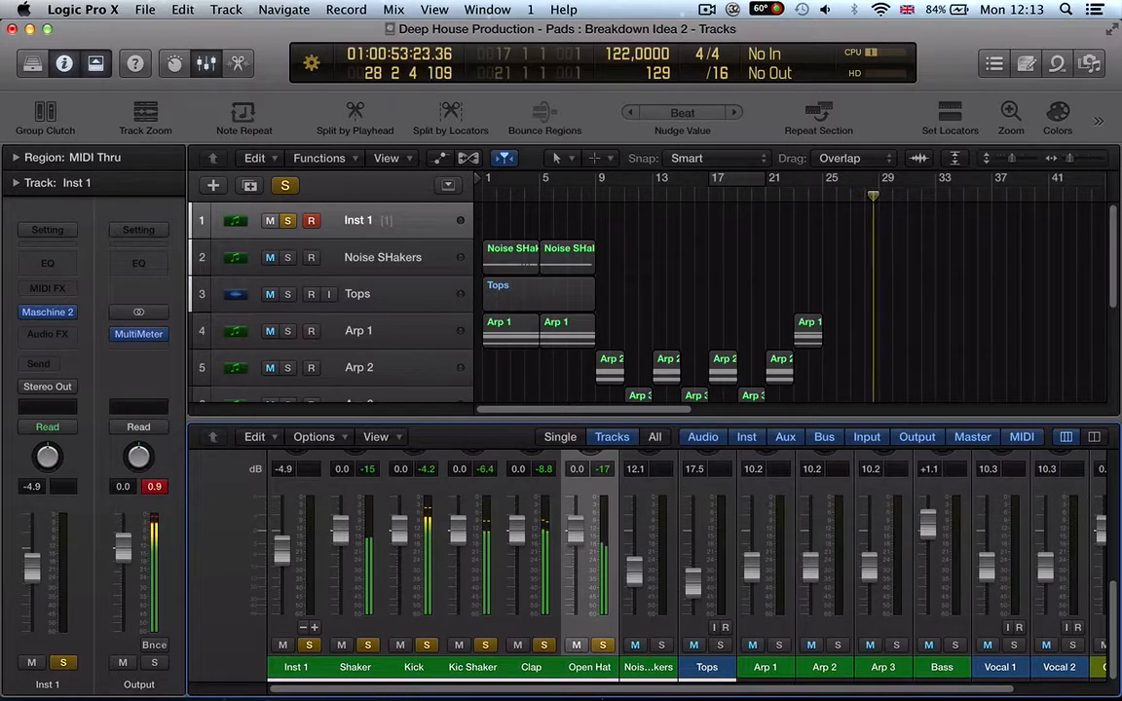
Step: Lower the faders of the five drum channels together to -3.3 dB and reset the output's peak reading
left_click_drag(356, 667, 564, 669)
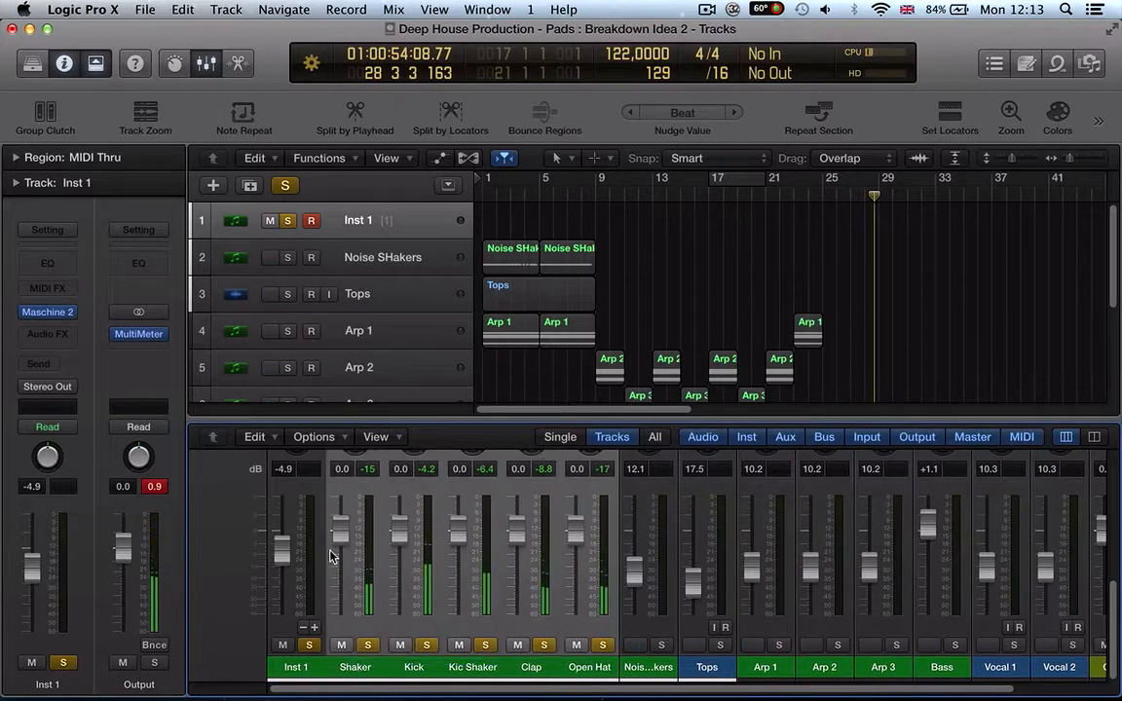
left_click_drag(334, 531, 254, 529)
left_click(153, 487)
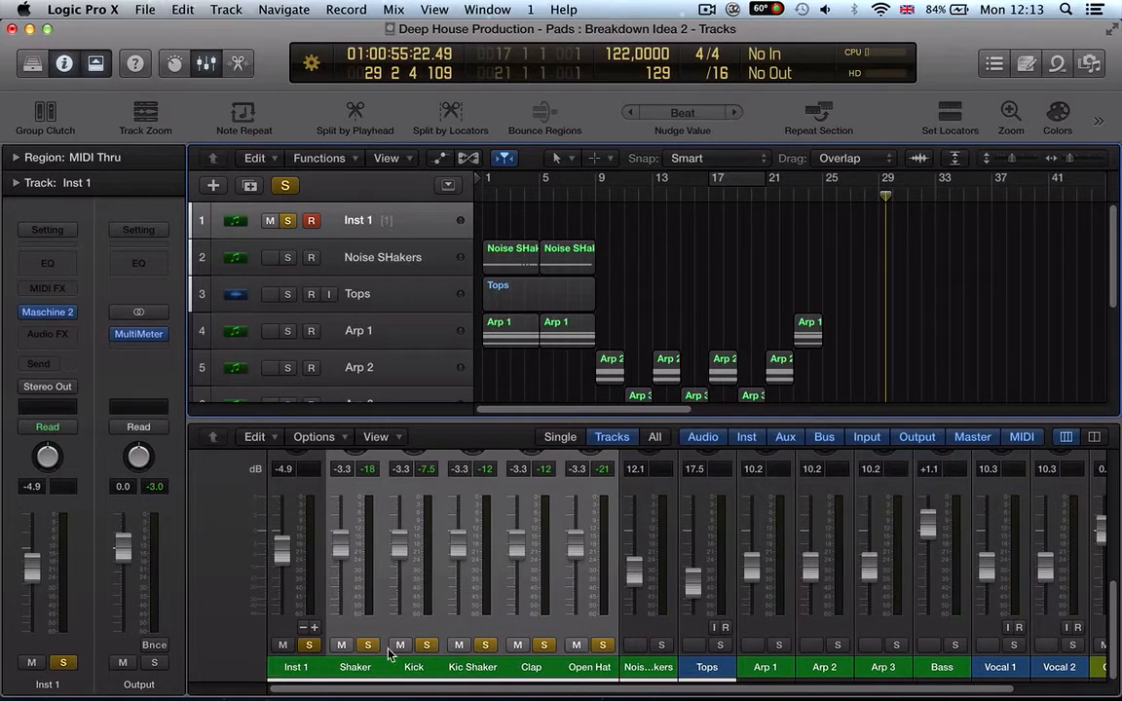
Step: Create arrangement tracks for the five selected channels, Shaker to Open Hat, and check them in the track list
left_click(350, 666)
left_click_drag(604, 672, 358, 675)
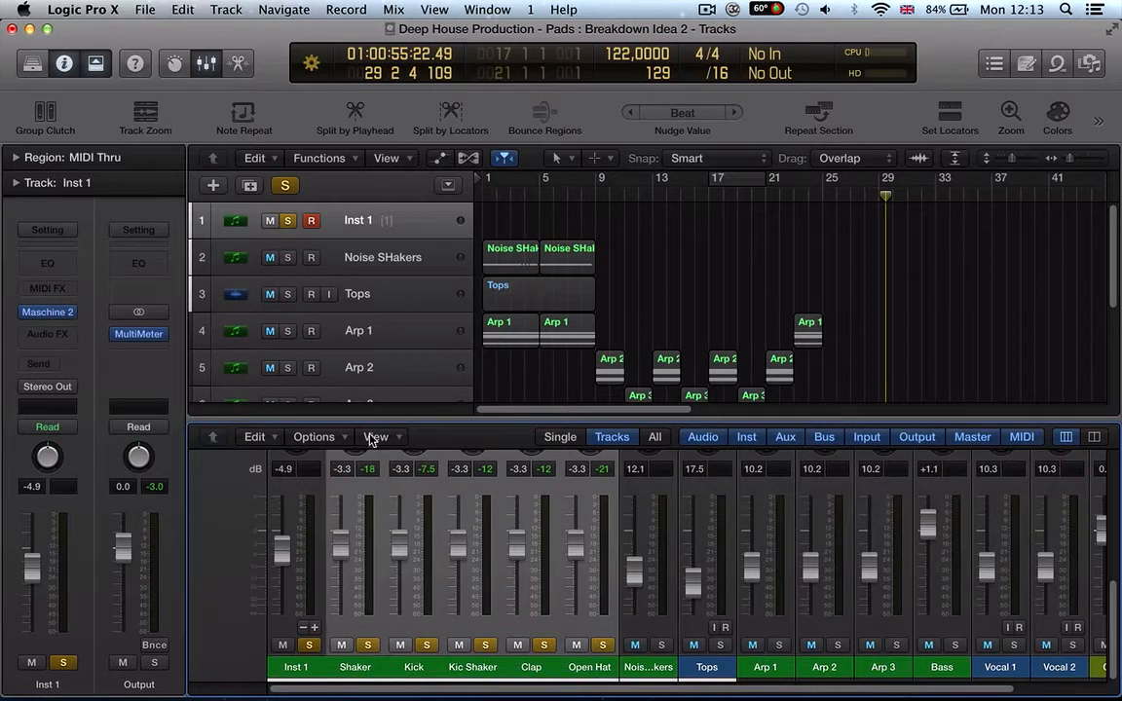
left_click(302, 438)
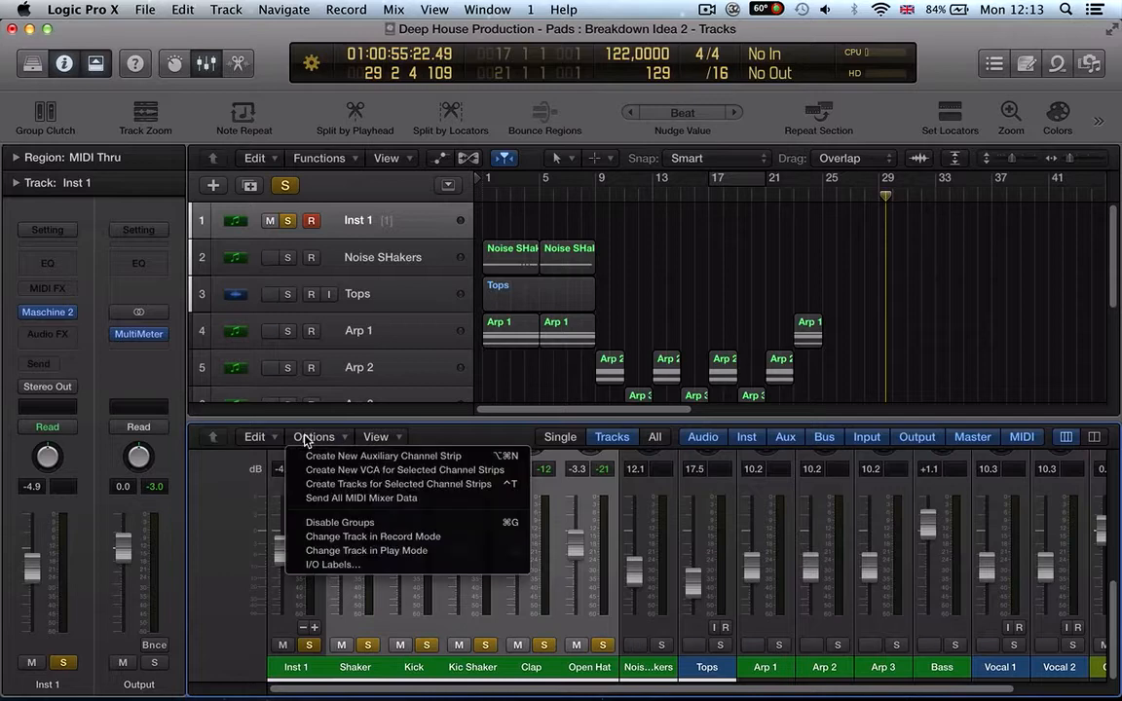
left_click(314, 485)
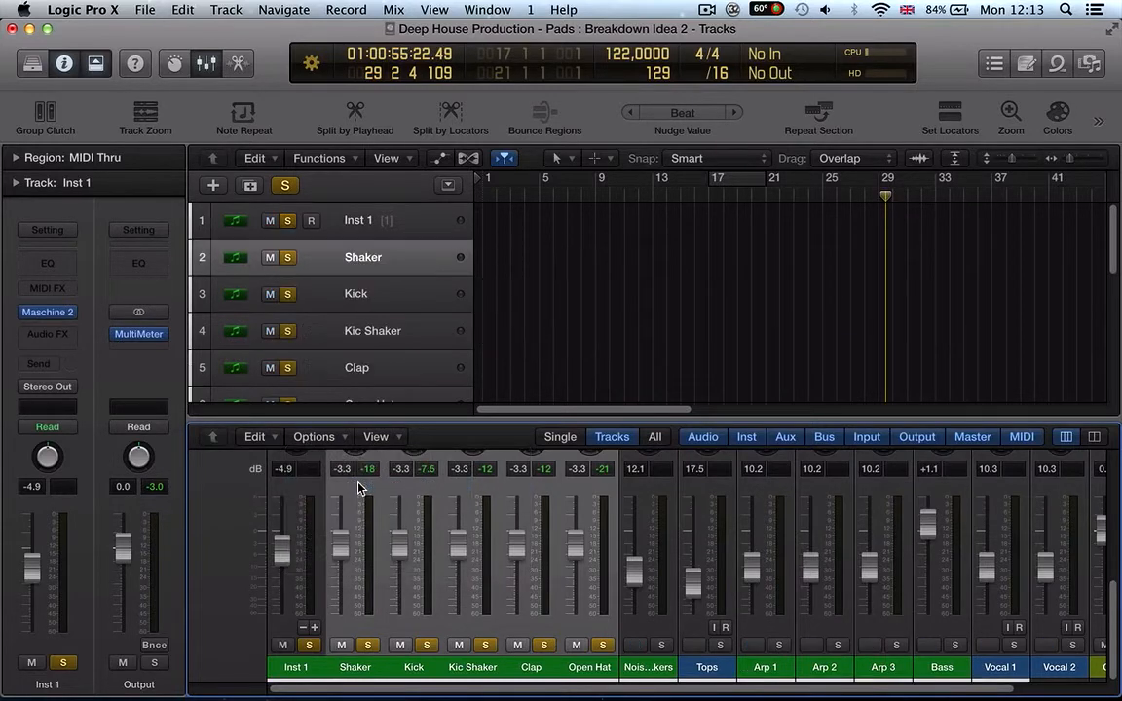
scroll(399, 363, "down", 3)
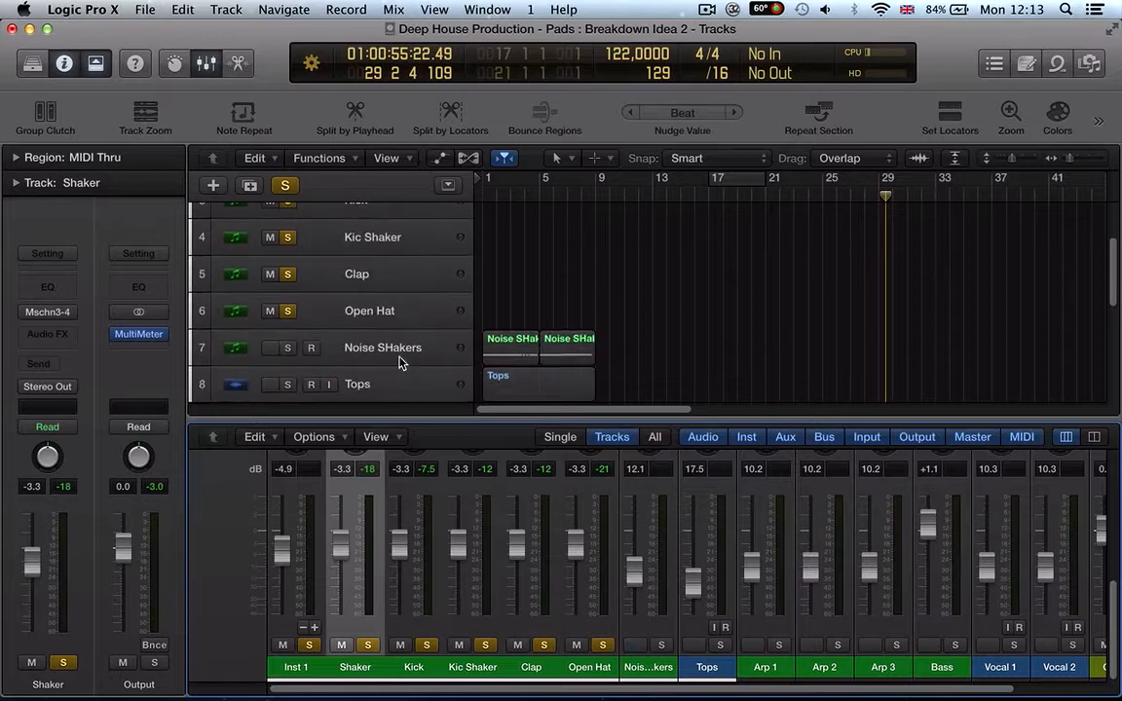
key("x")
scroll(399, 364, "up", 2)
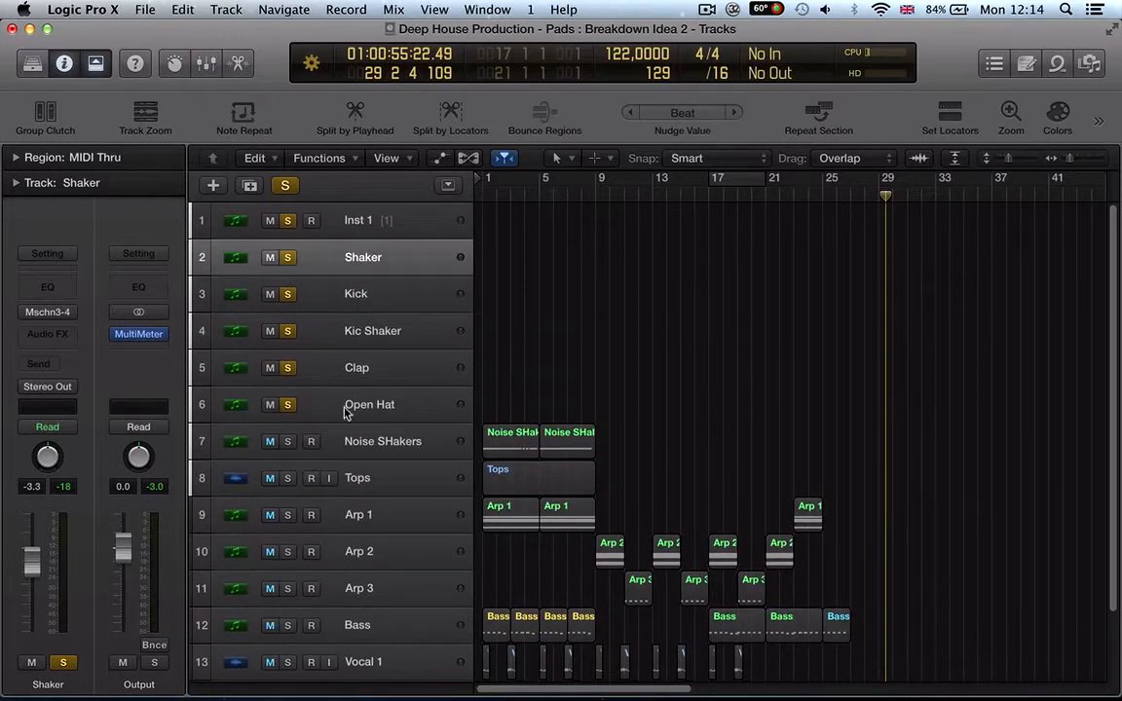
key("x")
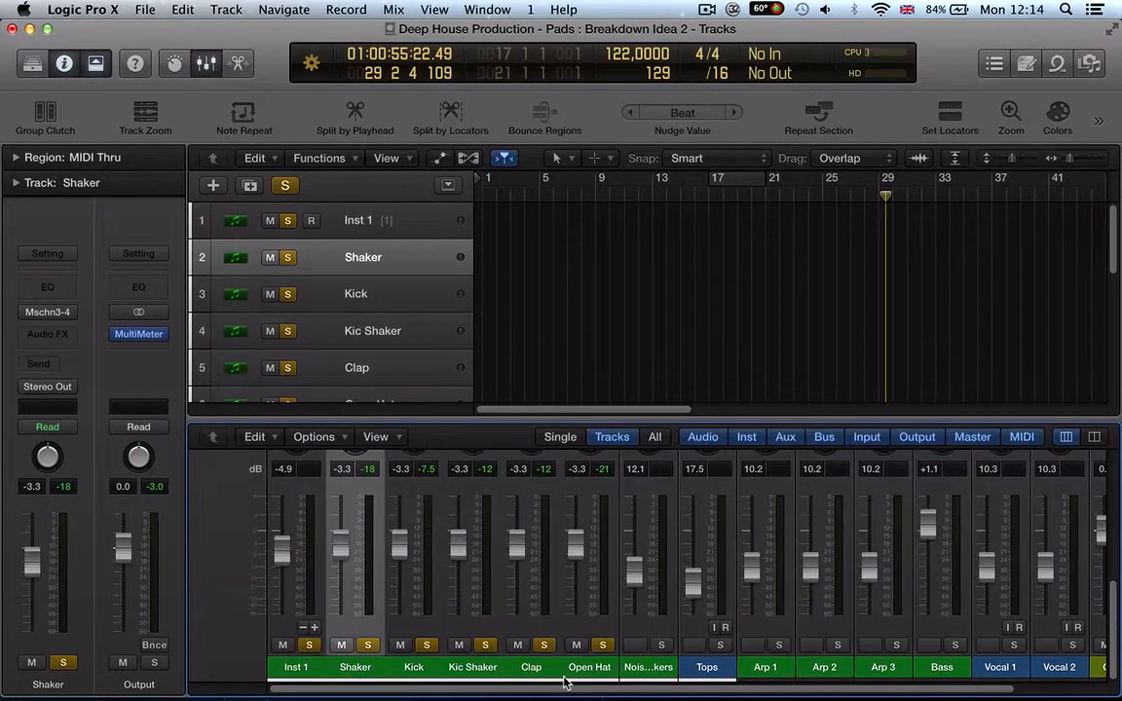
Step: Select the Shaker track, return the playhead to the project start and reopen the Inst 1 Maschine window
left_click_drag(589, 671, 294, 674)
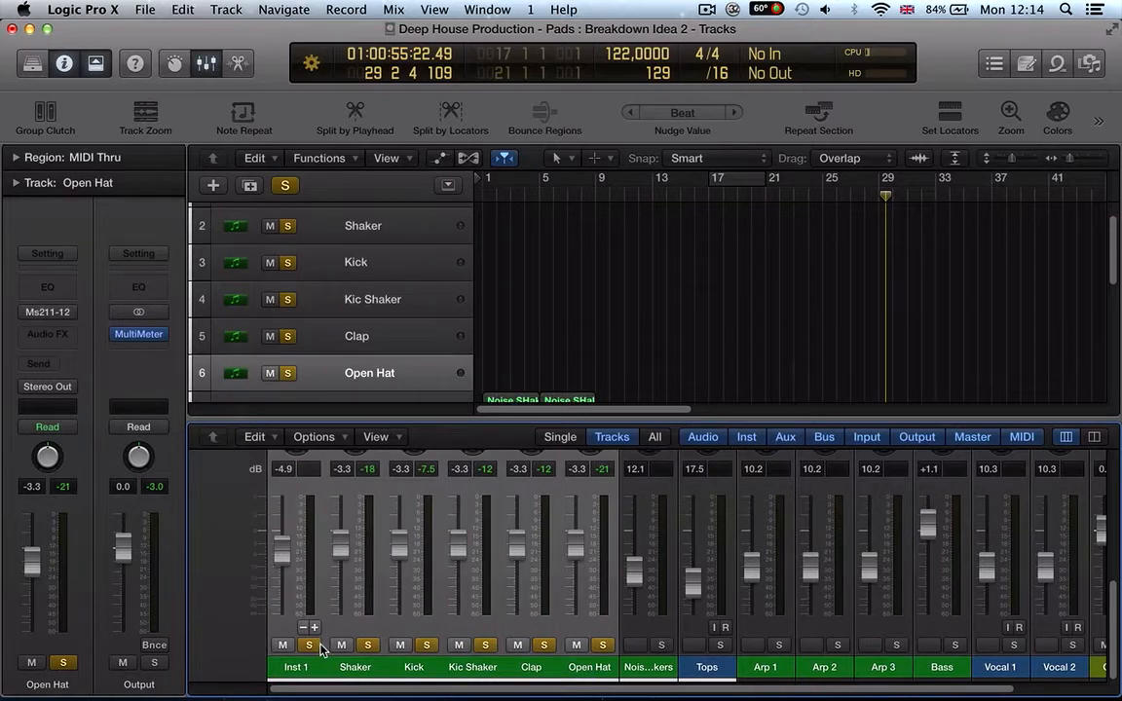
scroll(331, 370, "up", 2)
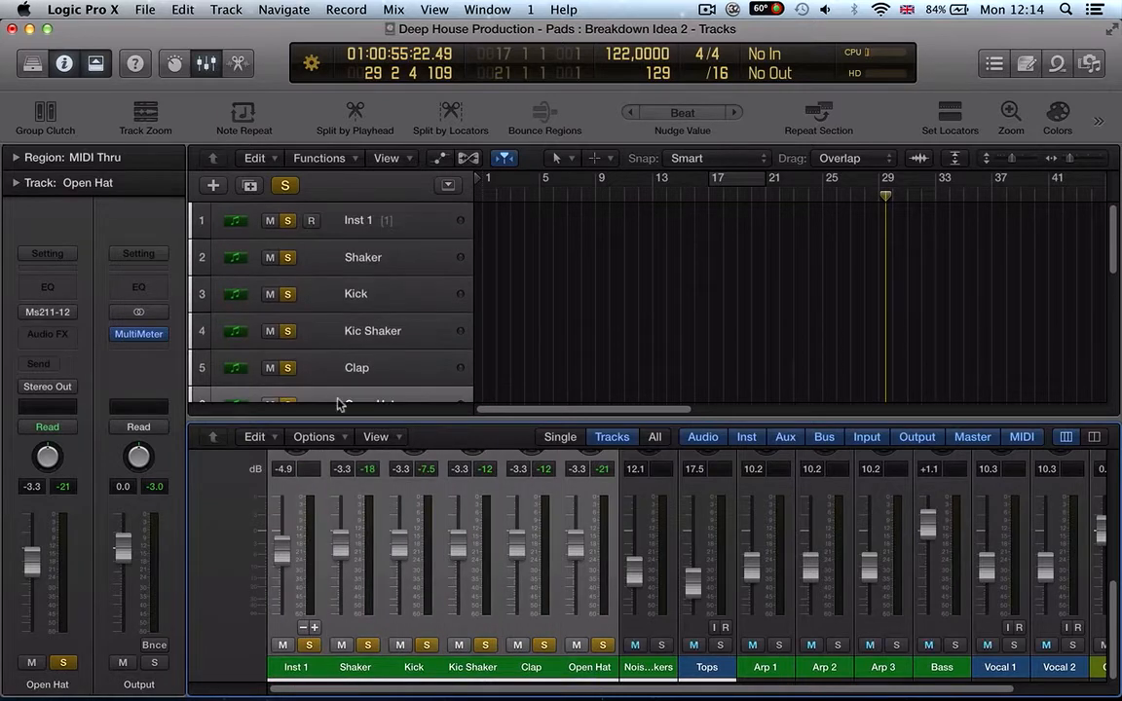
left_click(326, 224)
left_click(408, 265)
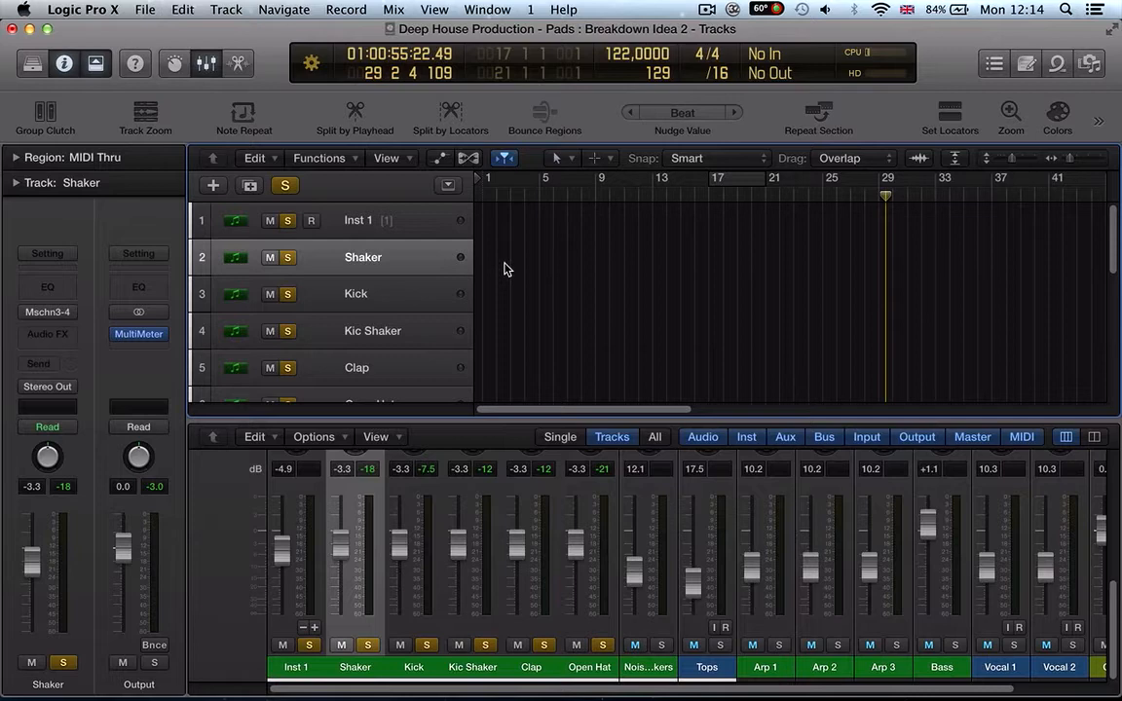
key("Return")
key("v")
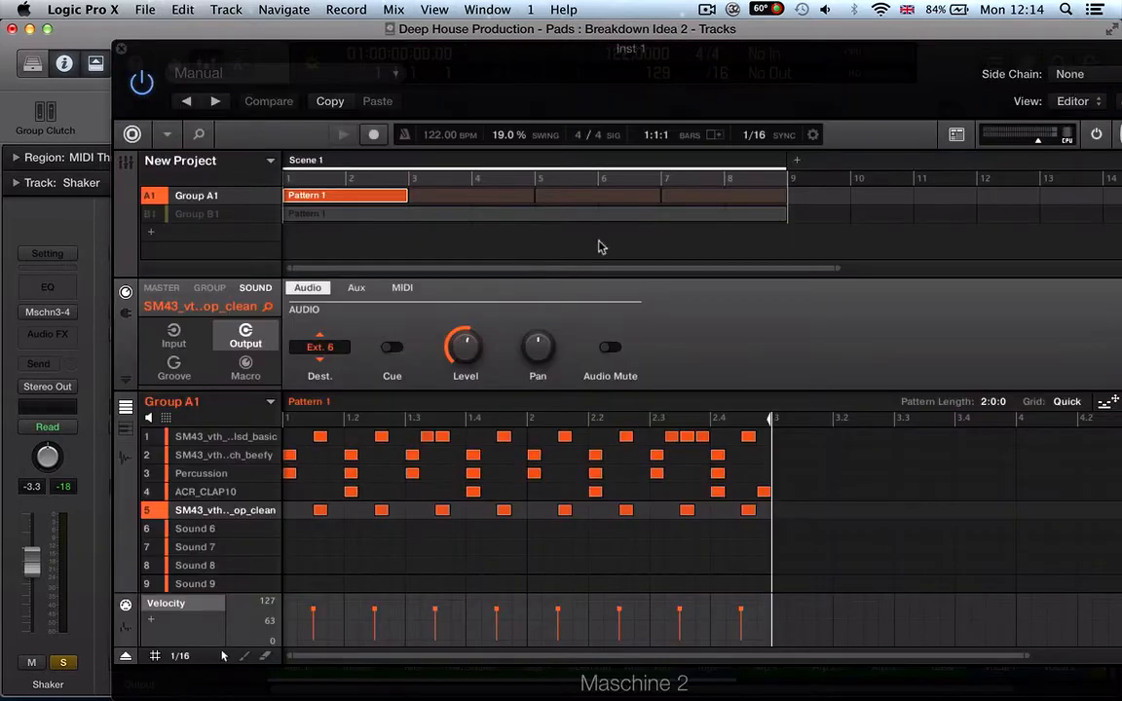
Step: Try to export the whole Group A1 pattern's MIDI from Maschine onto the arrangement, moving the plug-in window aside for access
left_click_drag(844, 65, 646, 6)
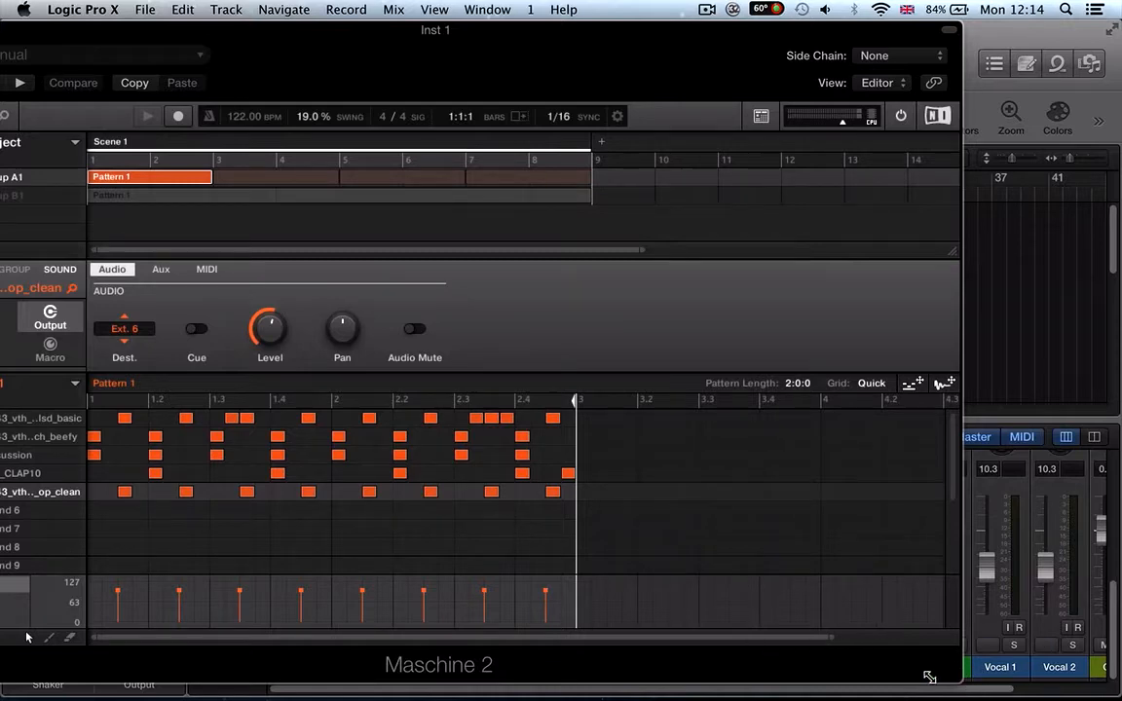
left_click_drag(605, 53, 698, 74)
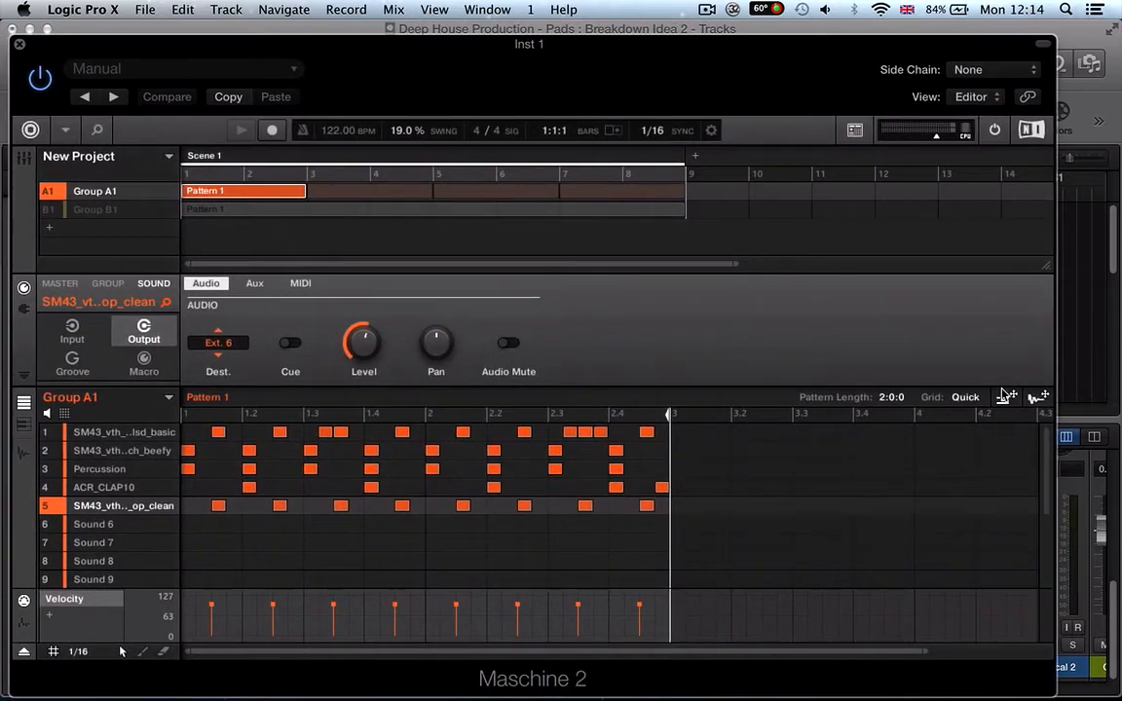
mouse_move(123, 477)
mouse_move(1007, 399)
left_mouse_down()
mouse_move(1067, 343)
mouse_move(1023, 359)
mouse_move(991, 402)
left_mouse_up()
key("v")
key("v")
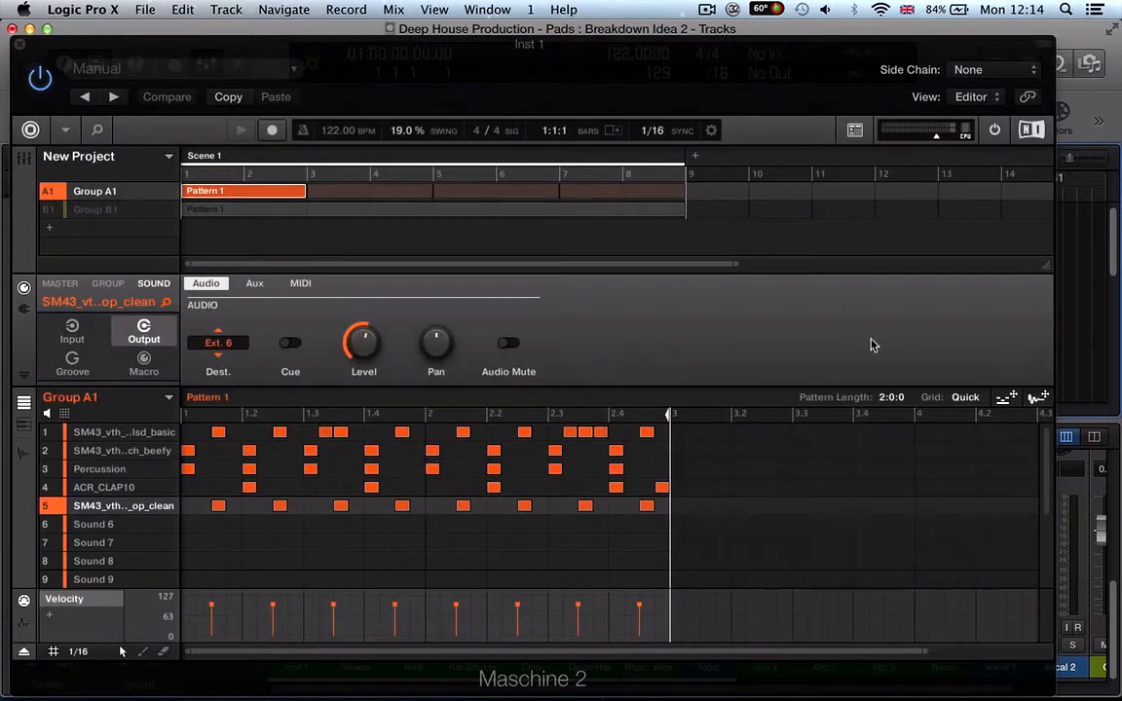
left_click_drag(1007, 398, 1074, 331)
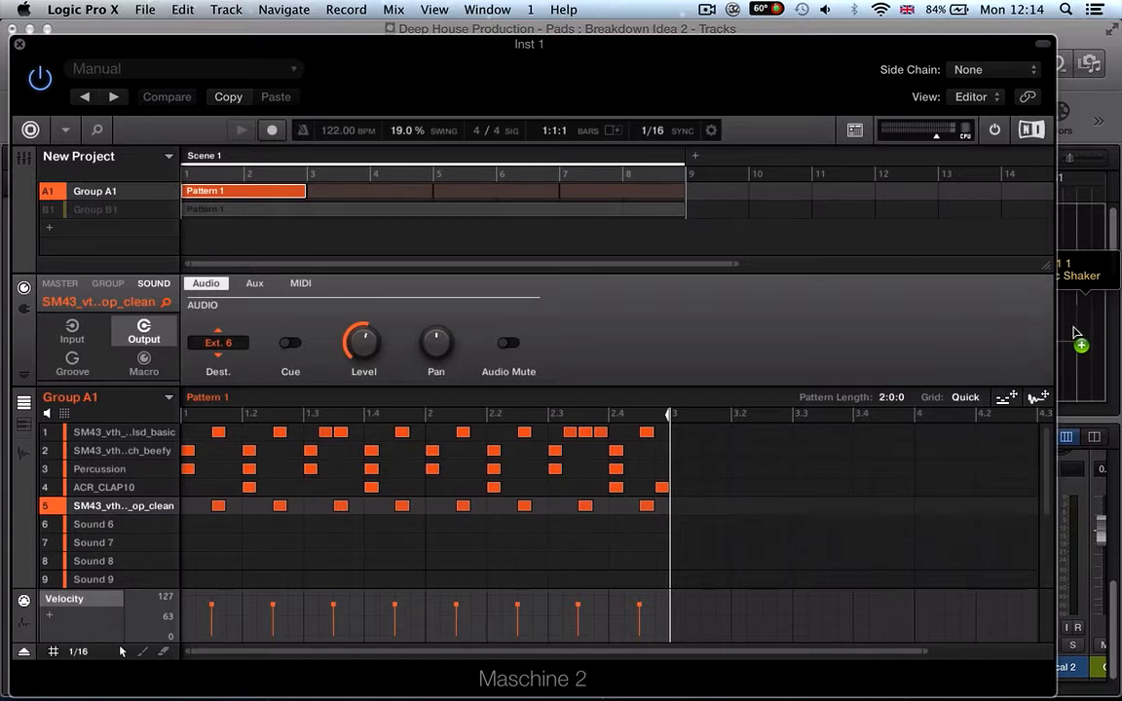
left_click_drag(1074, 331, 1075, 331)
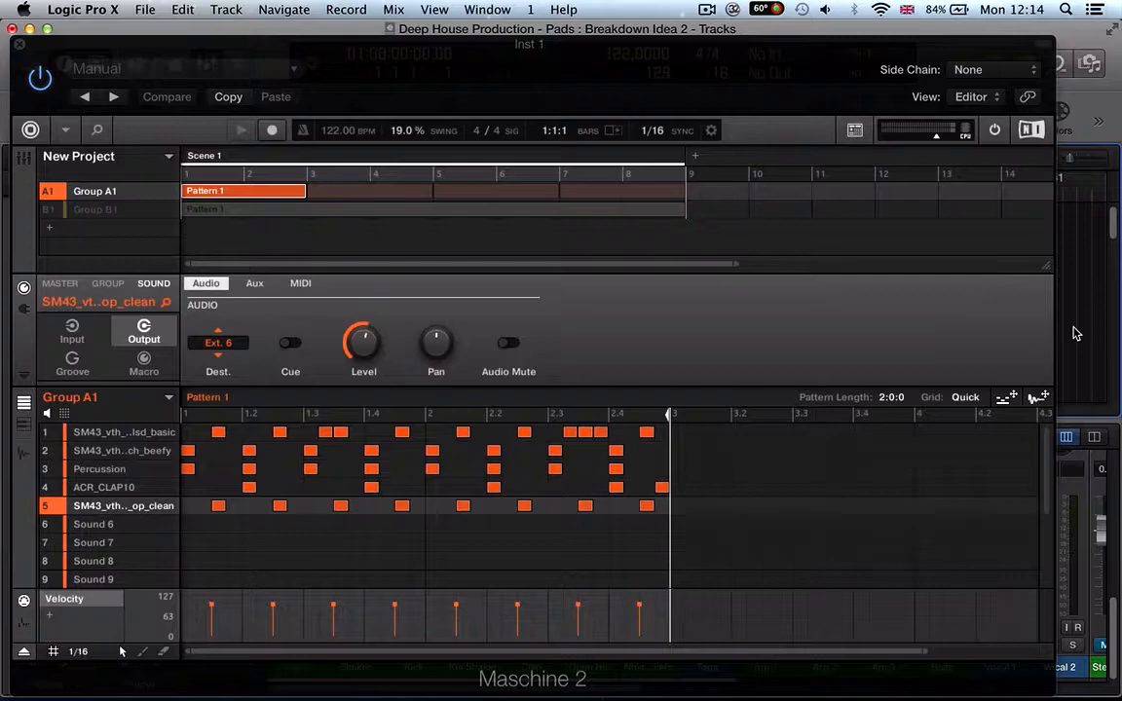
Step: Hide the Maschine window and the mixer, and turn on cycle mode for bars 17 to 21
key("v")
key("x")
scroll(764, 385, "down", 10)
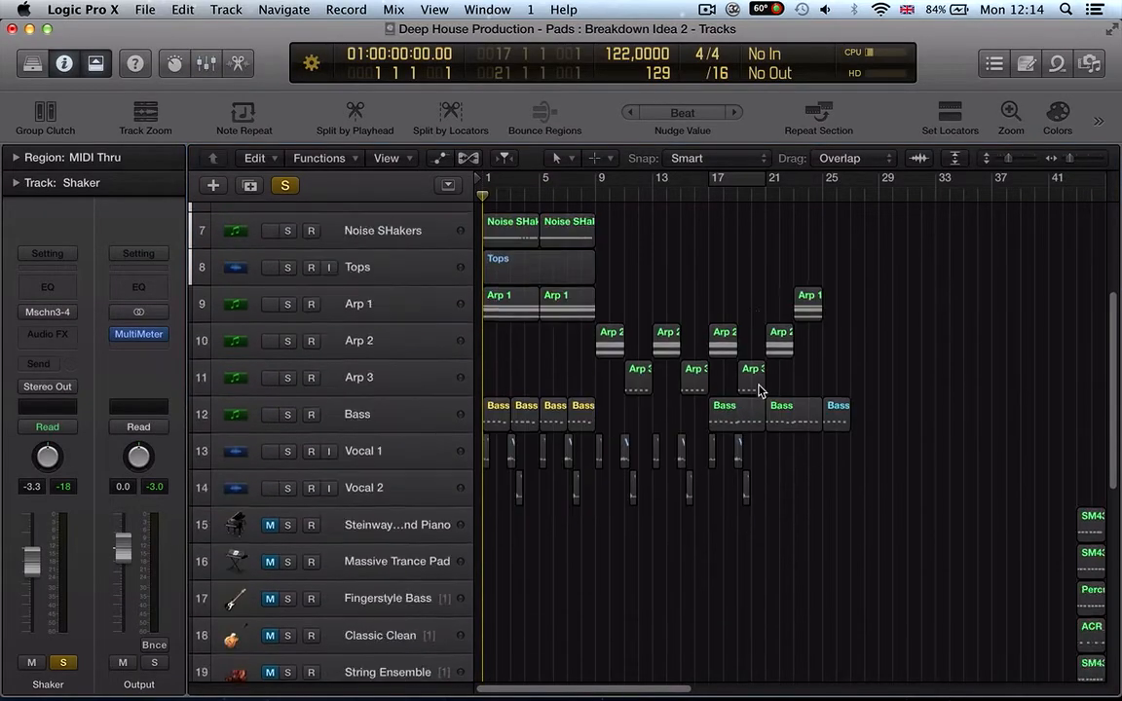
key("super+Up")
scroll(701, 429, "right", 5)
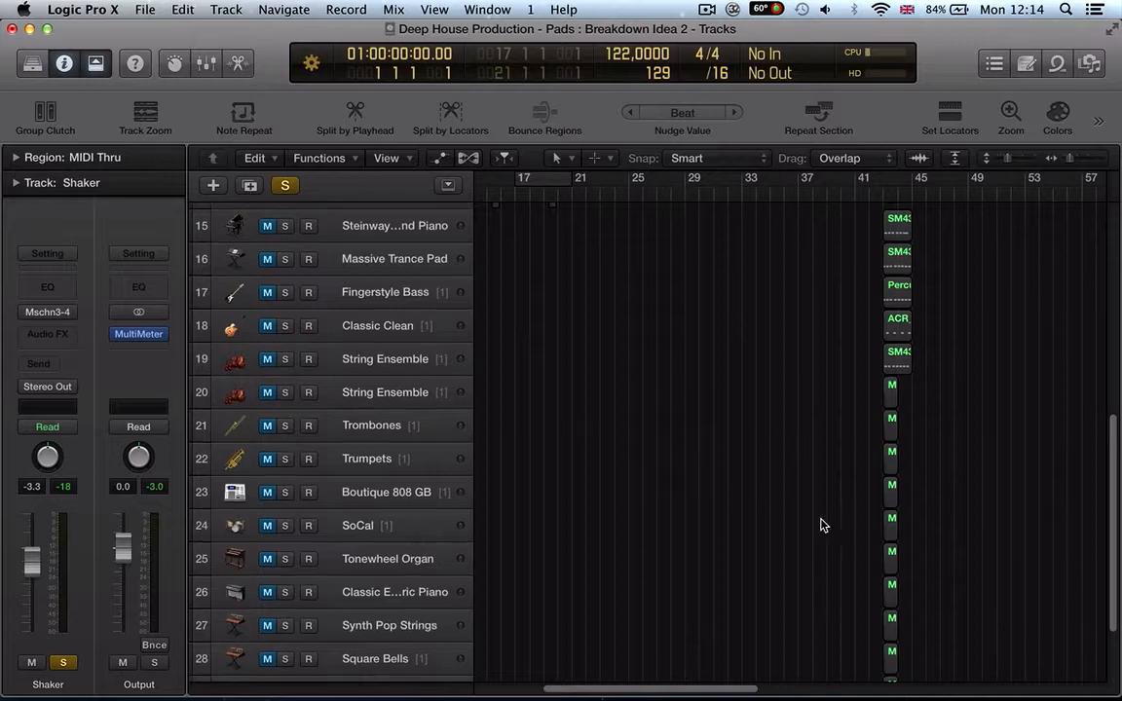
key("c")
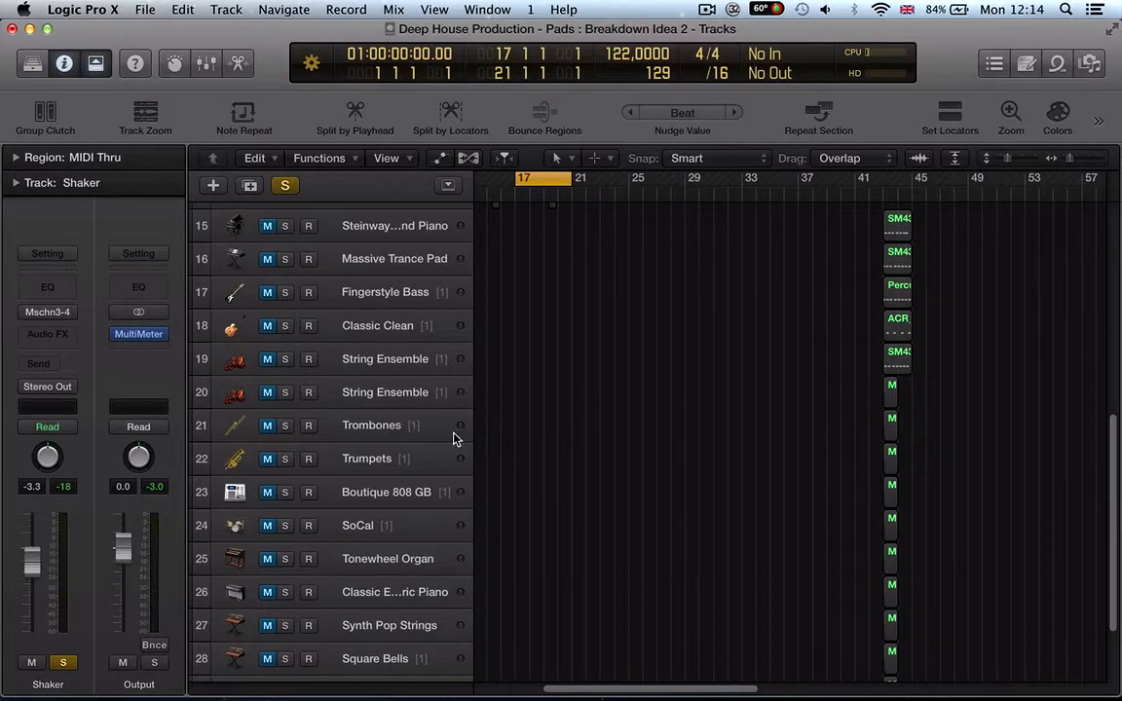
Step: Check Maschine's list of sound slots against the regions imported onto the extra instrument tracks around bar 43
key("v")
left_click(115, 531)
scroll(117, 531, "down", 7)
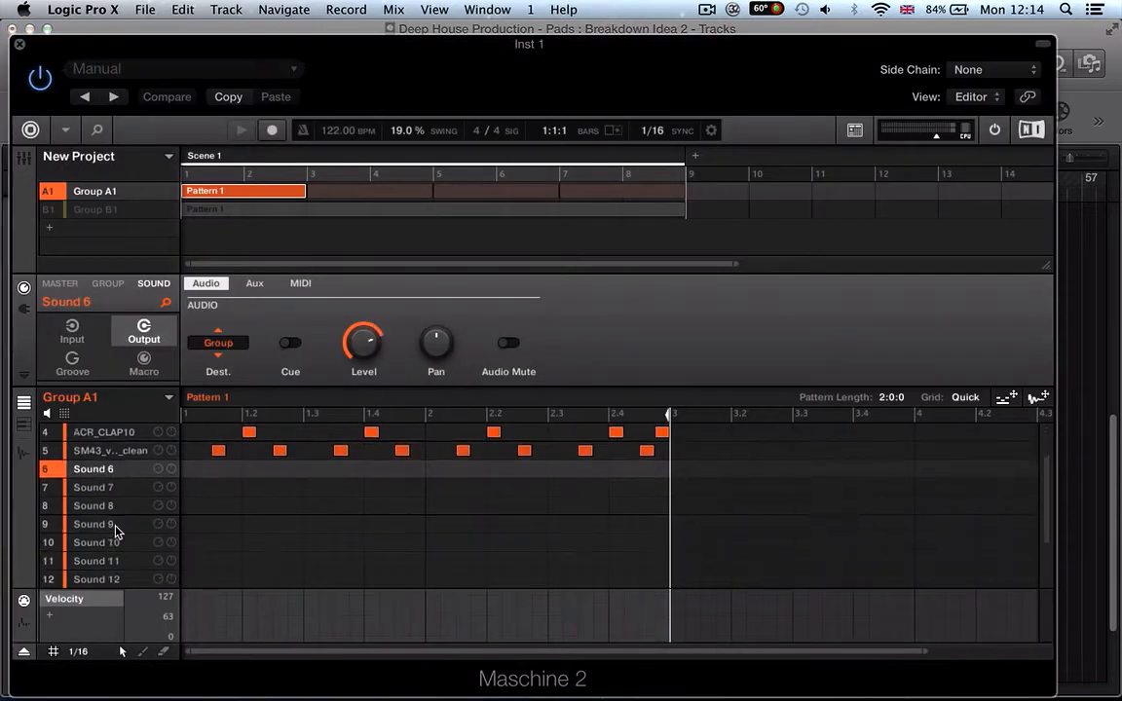
key("v")
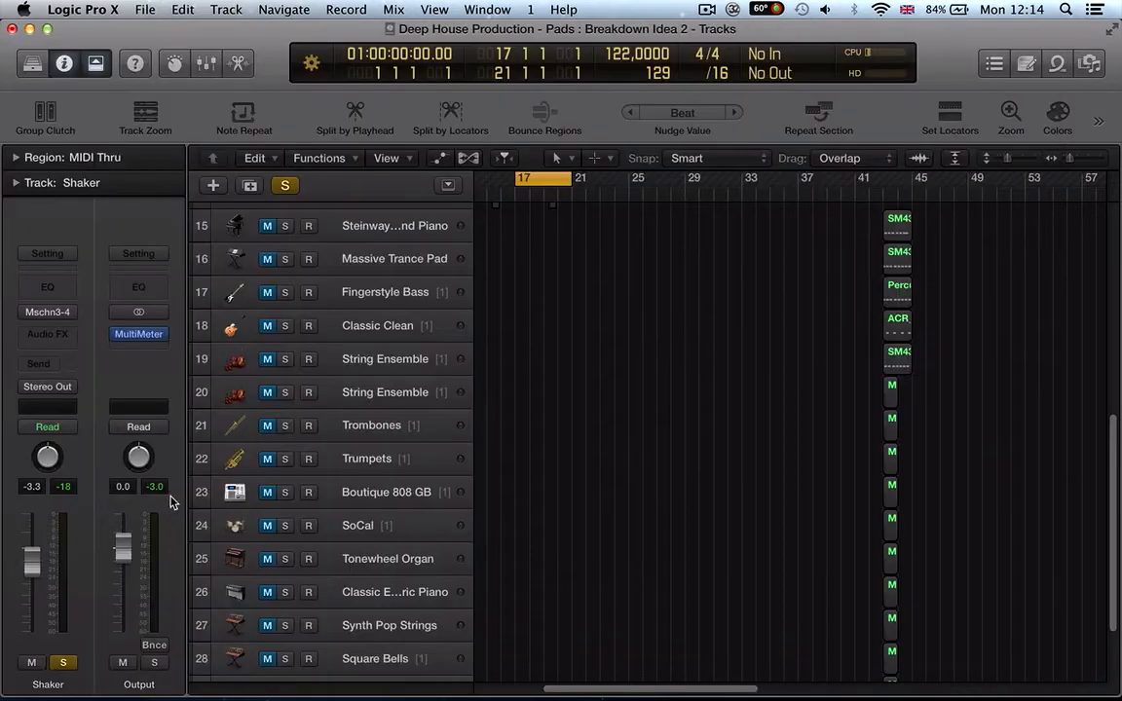
left_click(891, 389)
left_click(897, 426)
key("super+Up")
key("super+Up")
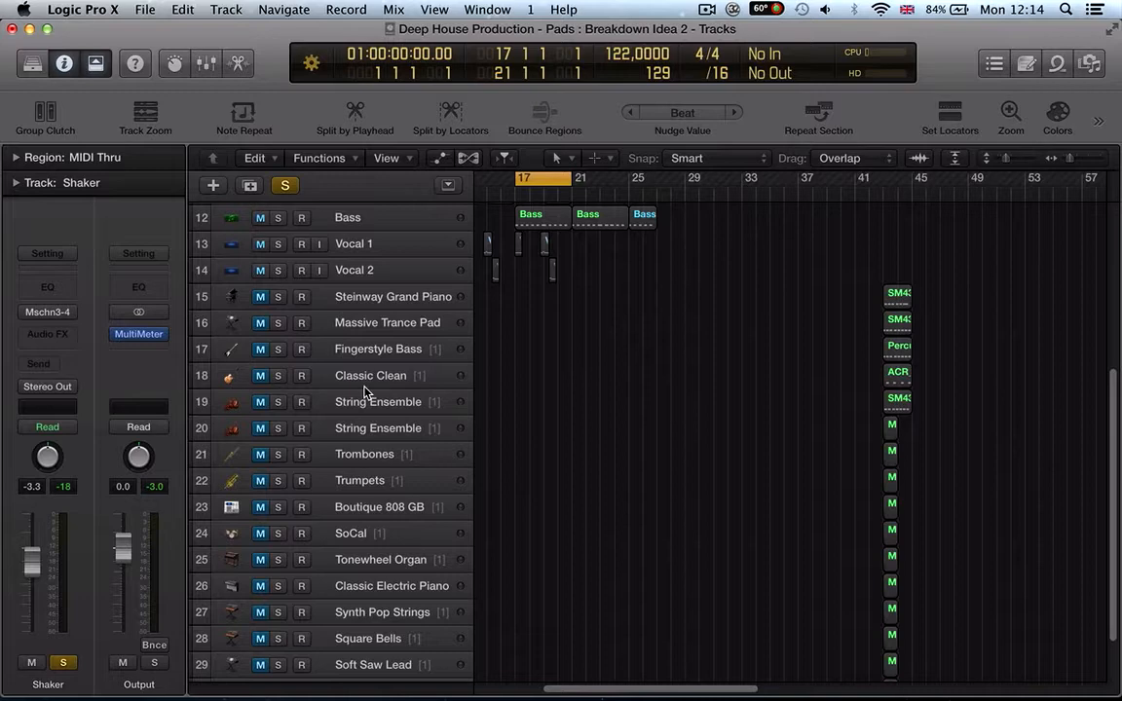
Step: Delete the extra imported instrument tracks below Vocal 2, from Steinway Grand Piano down, together with their regions
left_click(319, 296)
left_click(371, 663, "shift")
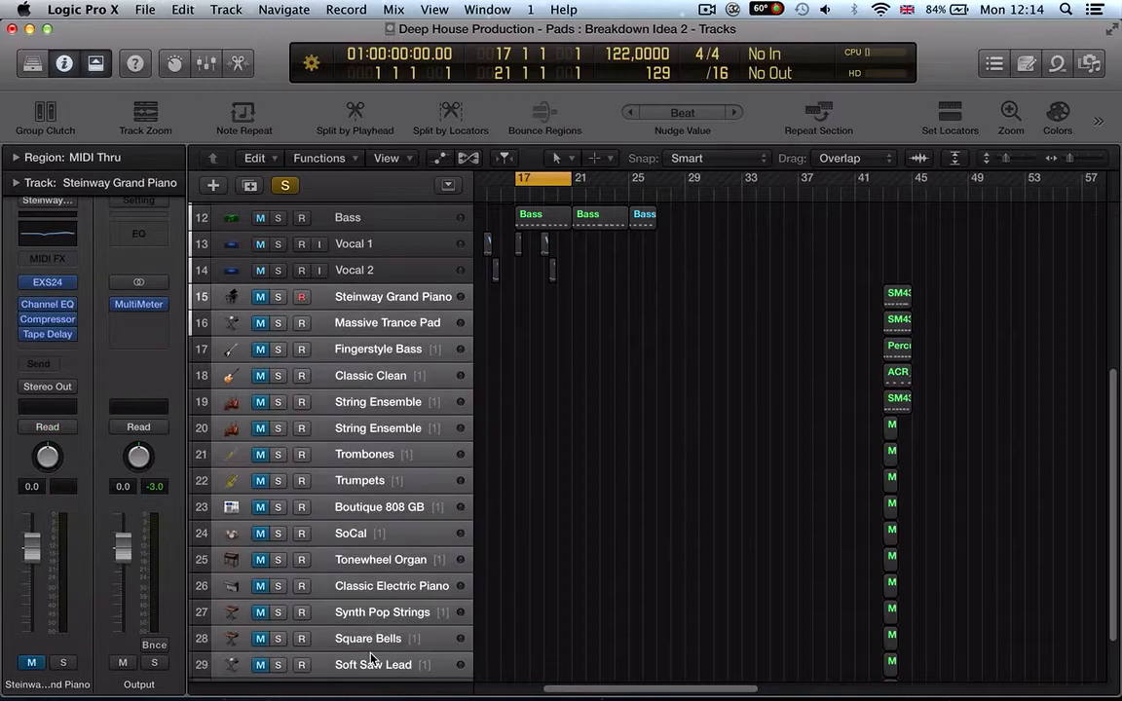
key("super+BackSpace")
key("Escape")
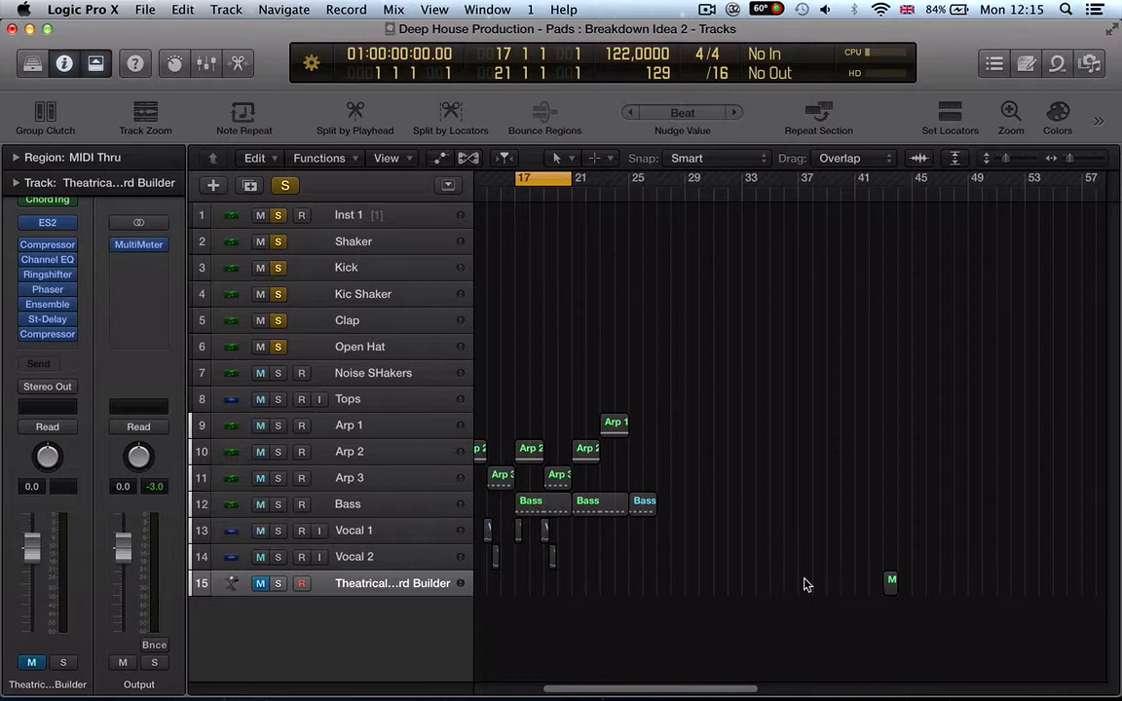
key("super+BackSpace")
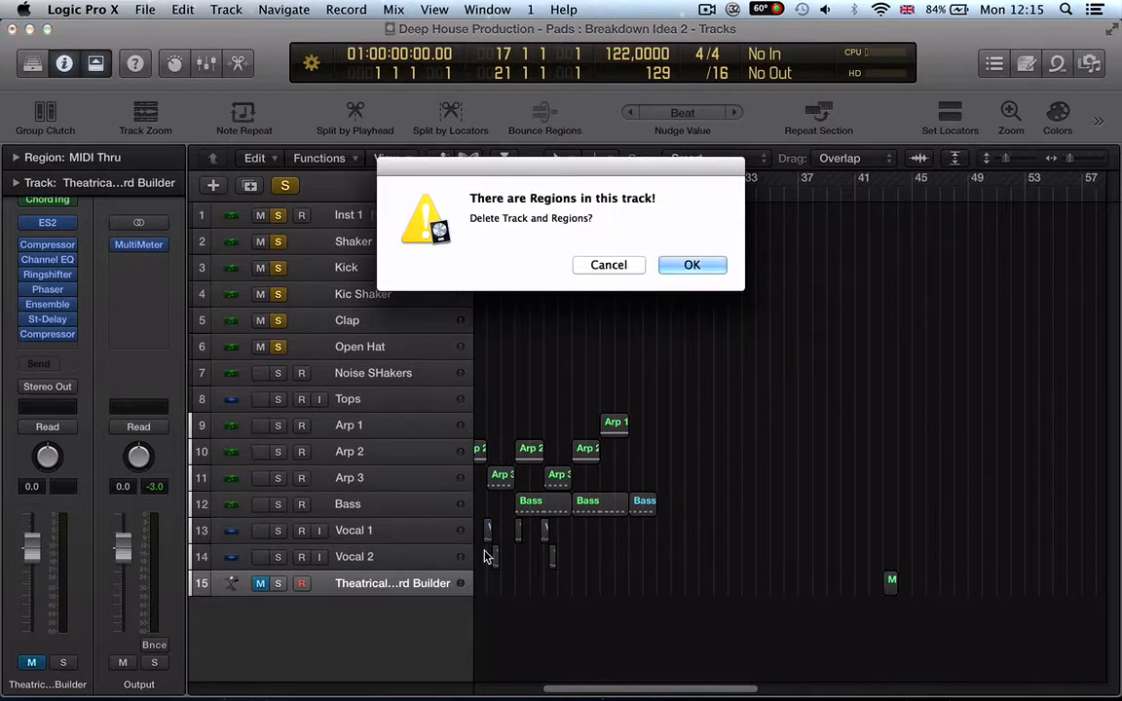
left_click(676, 263)
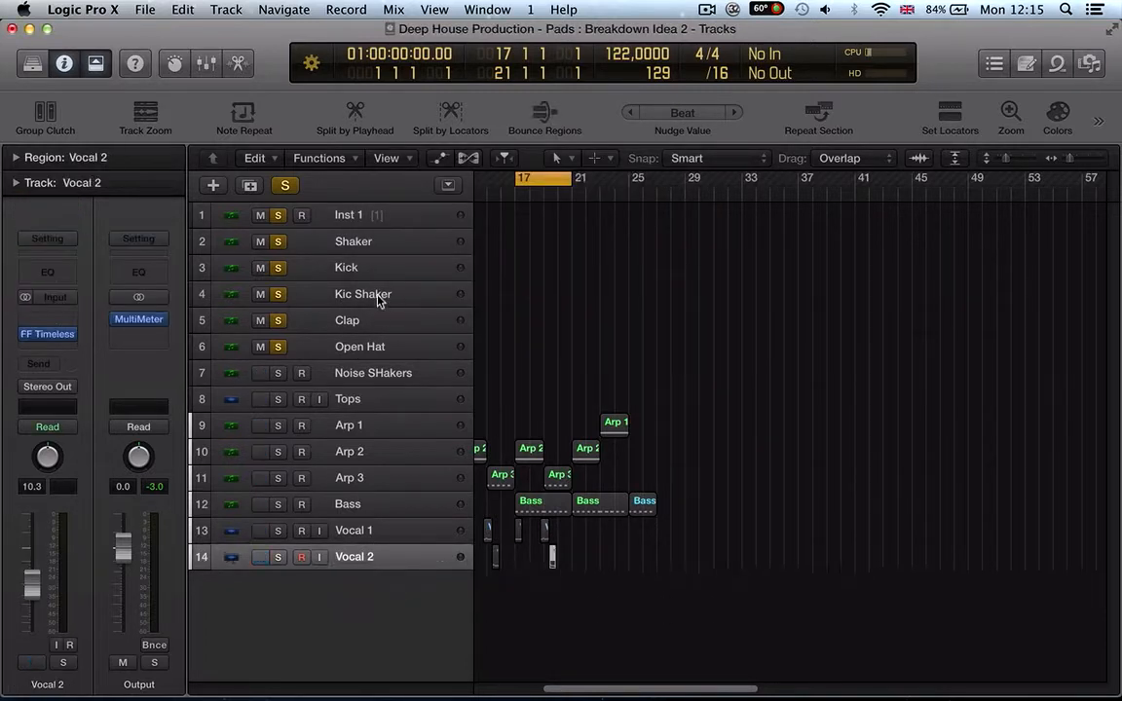
Step: In Maschine's keyboard view, select the closed hi-hat sound and place its MIDI pattern on the Shaker track at bar 17
left_click(363, 242)
key("v")
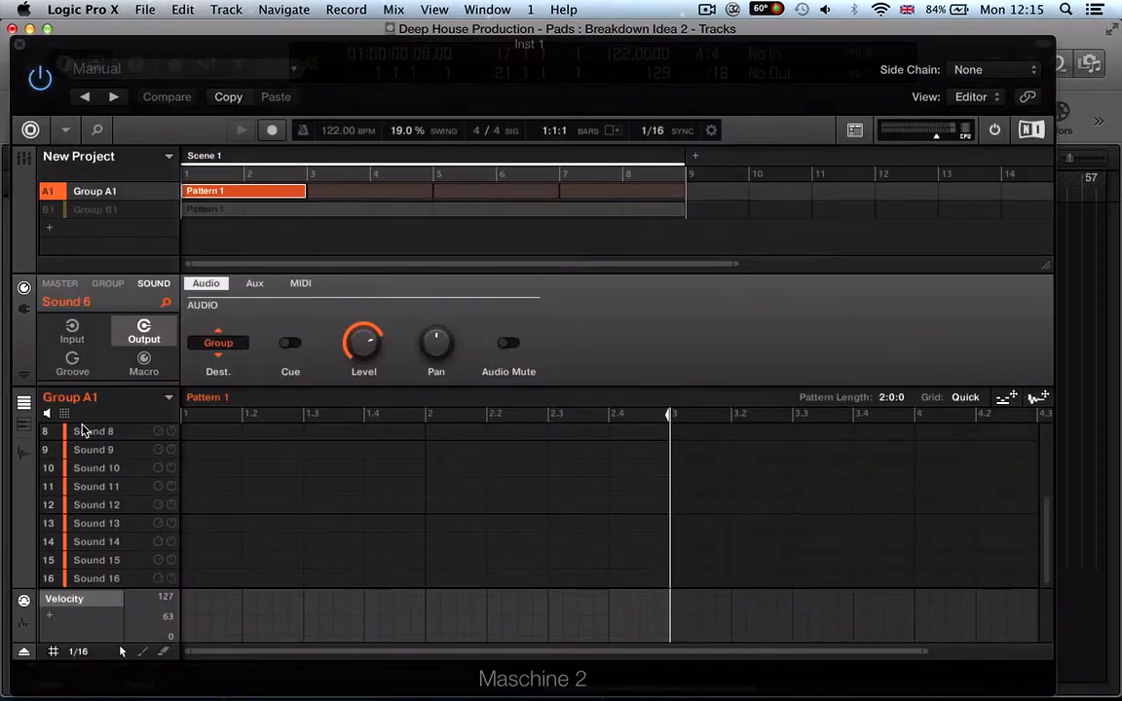
left_click(25, 430)
scroll(114, 466, "up", 5)
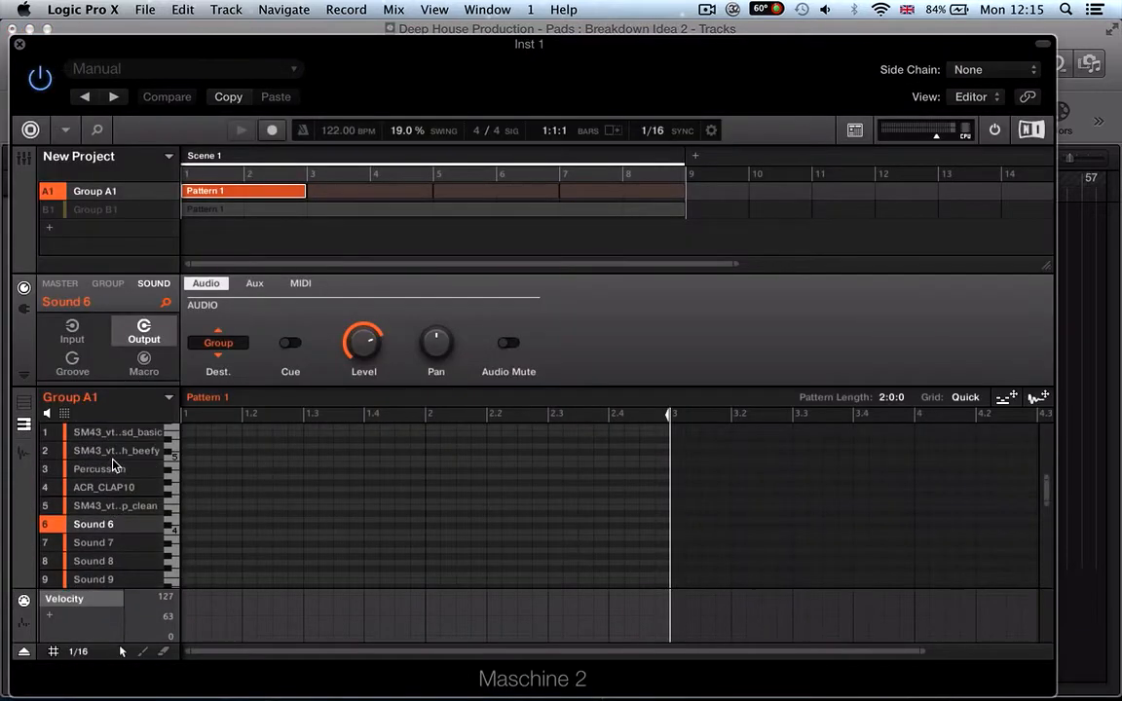
scroll(414, 558, "down", 3)
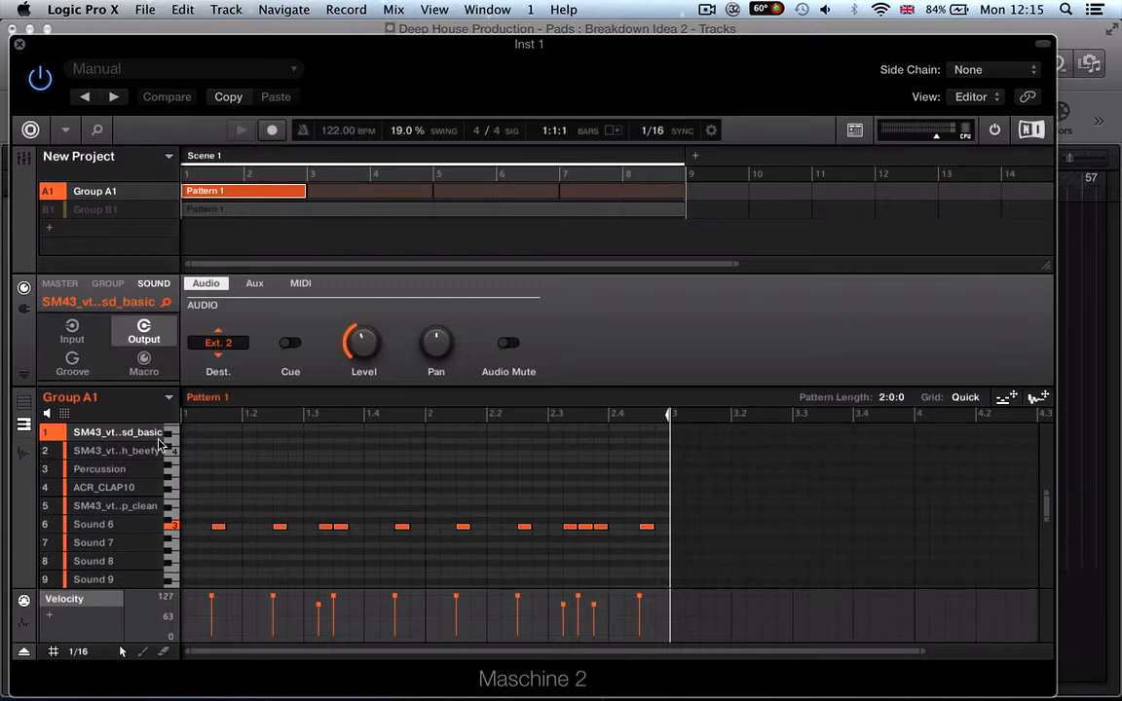
left_click_drag(863, 81, 661, 83)
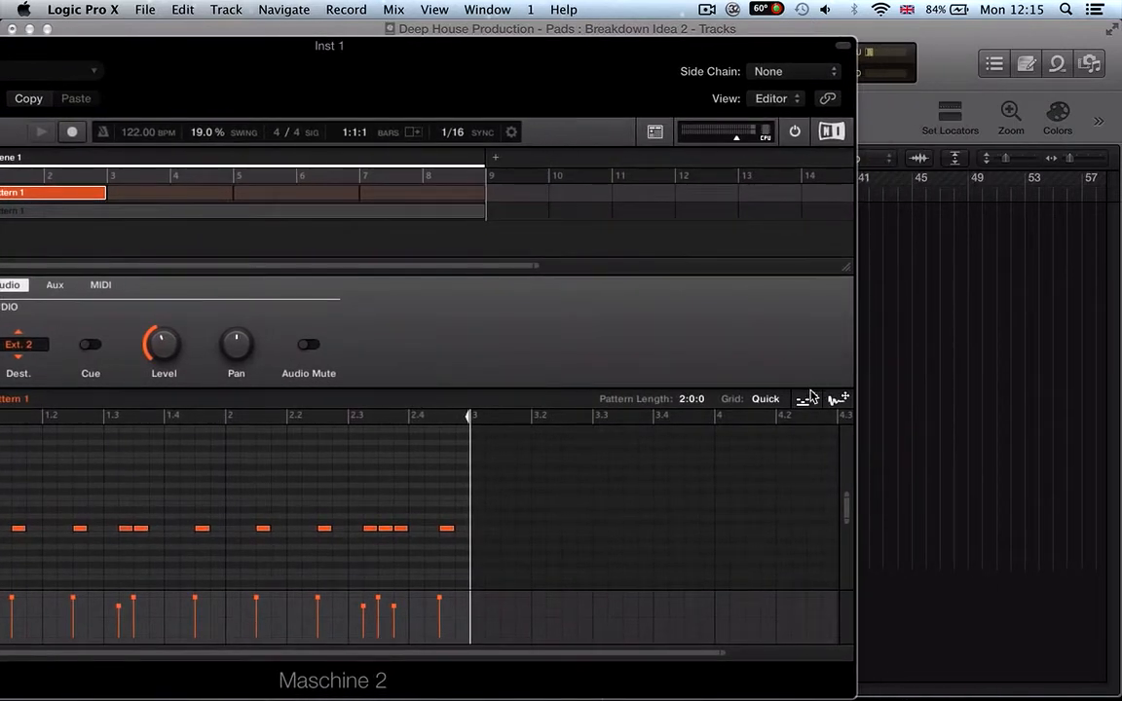
left_click_drag(808, 405, 529, 251)
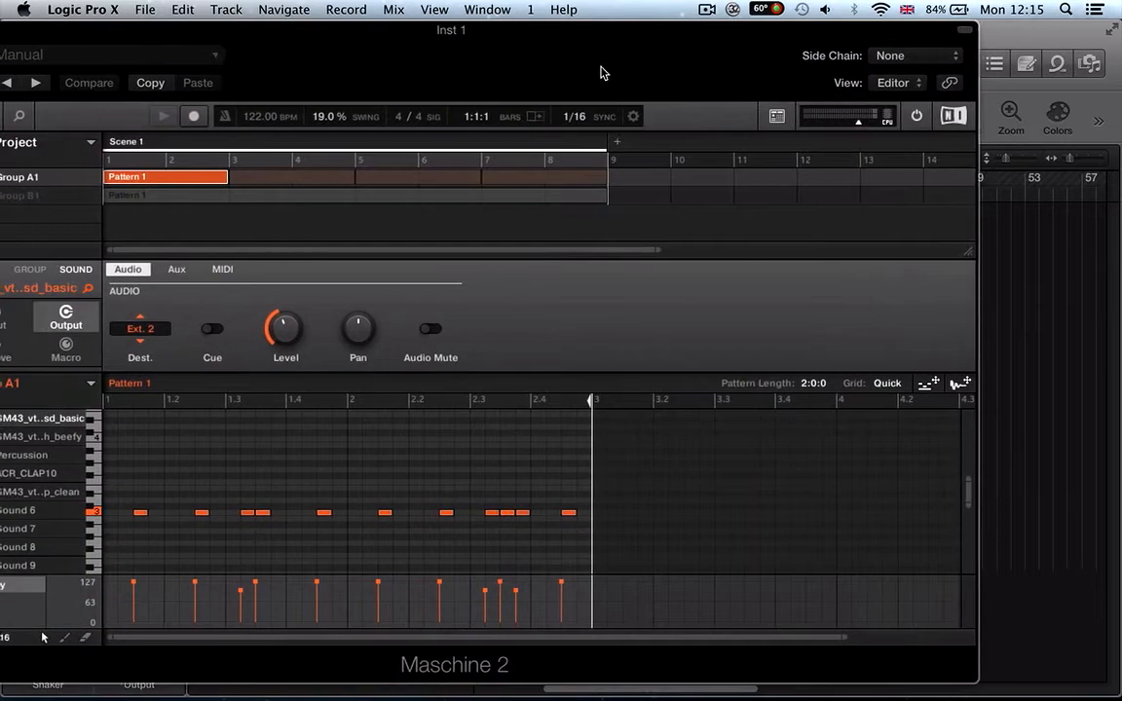
Step: Place the kick sound's MIDI pattern on the Kick track and the Percussion pattern on the Kic Shaker track at bar 52
left_click(53, 438)
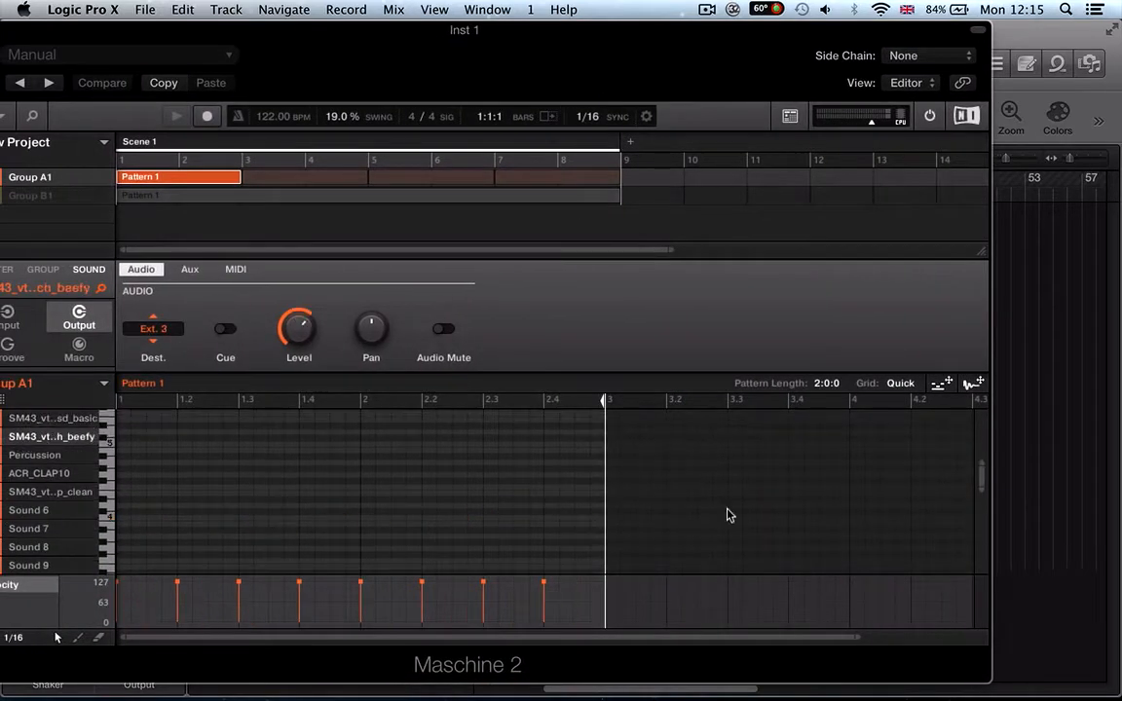
left_click_drag(941, 384, 1018, 290)
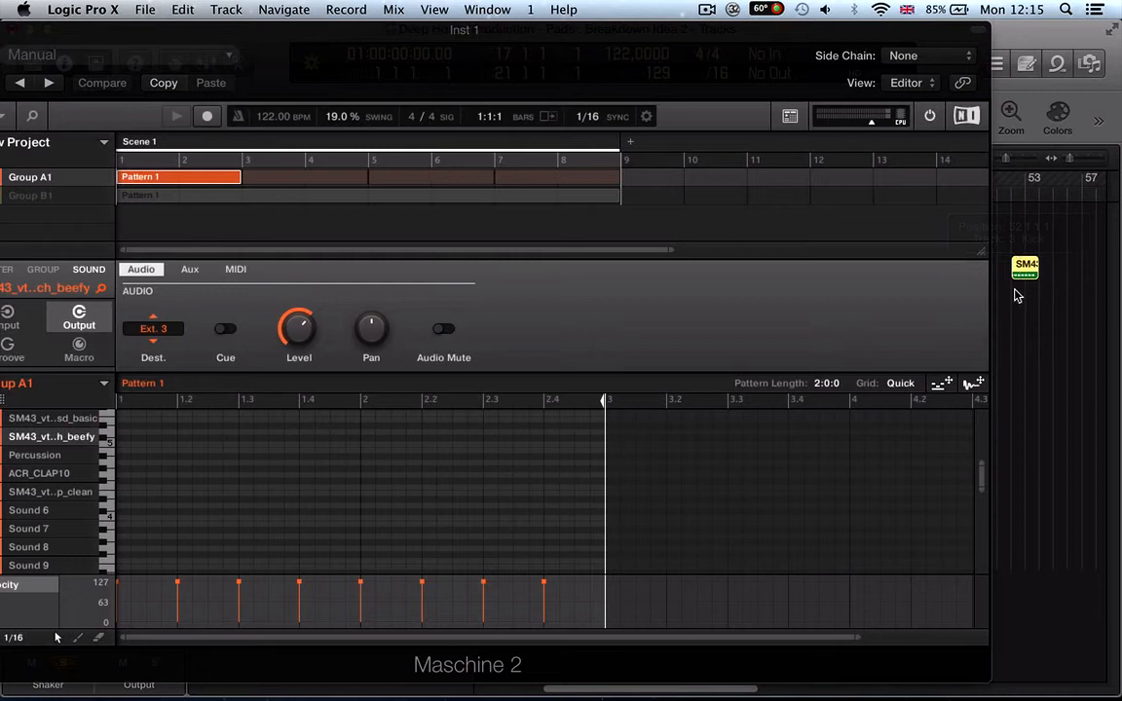
left_click(44, 458)
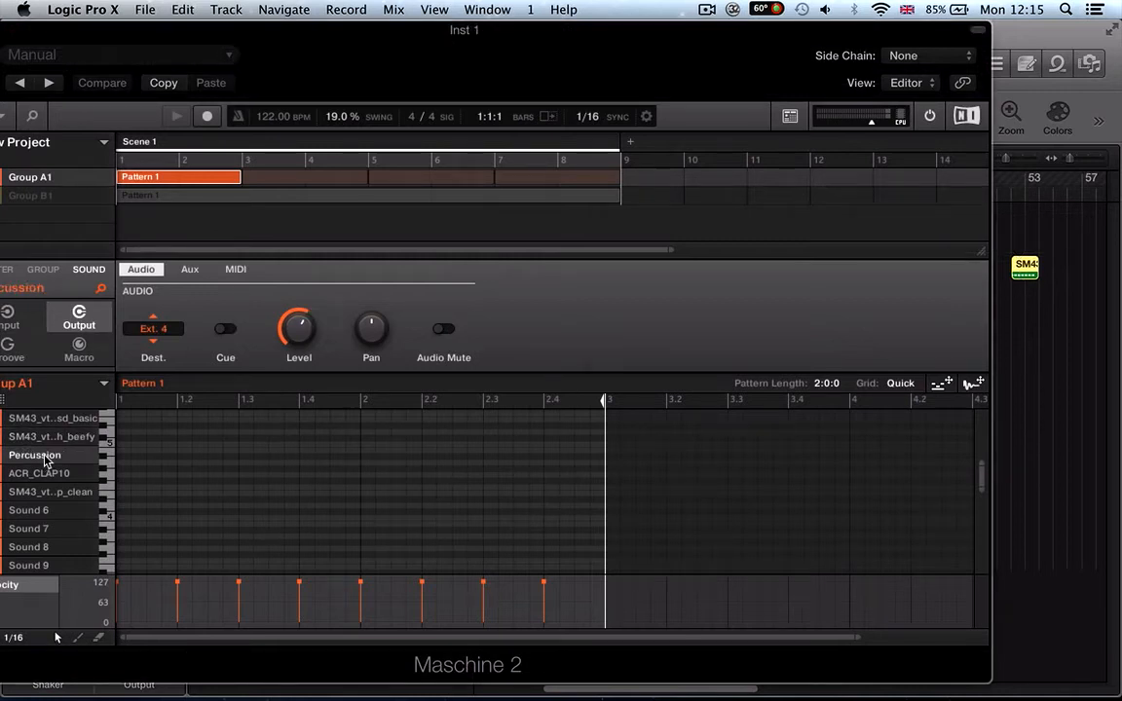
left_click_drag(937, 384, 1013, 307)
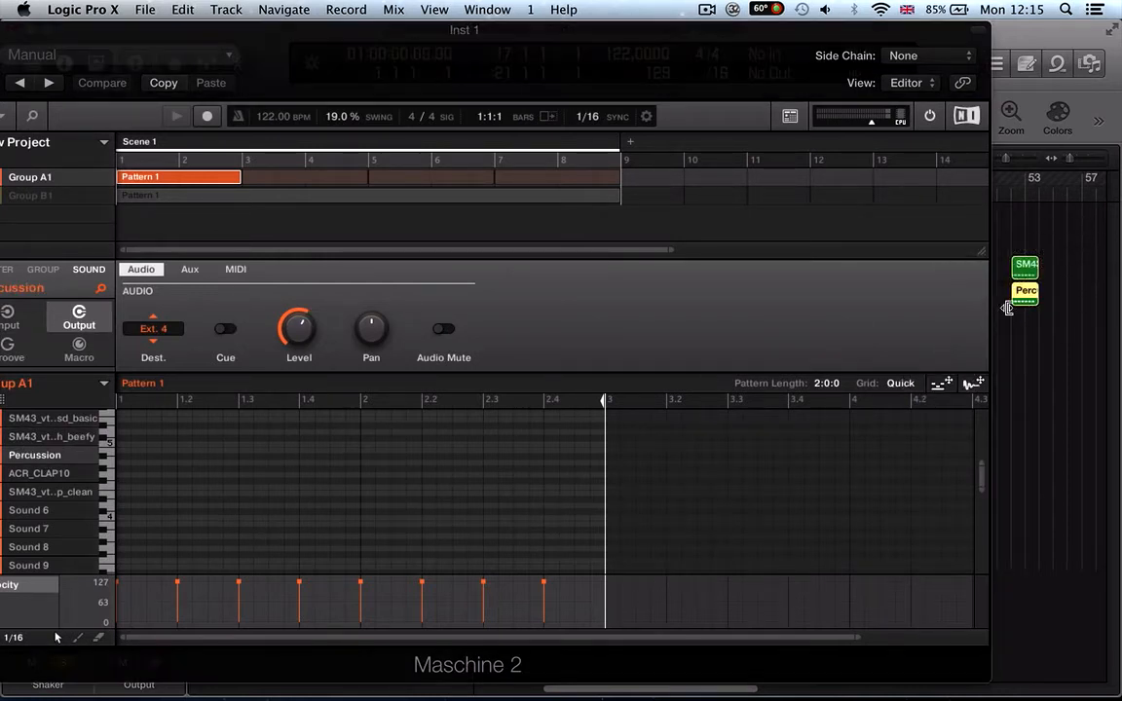
Step: Place the ACR_CLAP10 pattern on the Clap track and the open hi-hat pattern on the Open Hat track at bar 52, and close Maschine
left_click(37, 476)
left_click_drag(940, 383, 1021, 325)
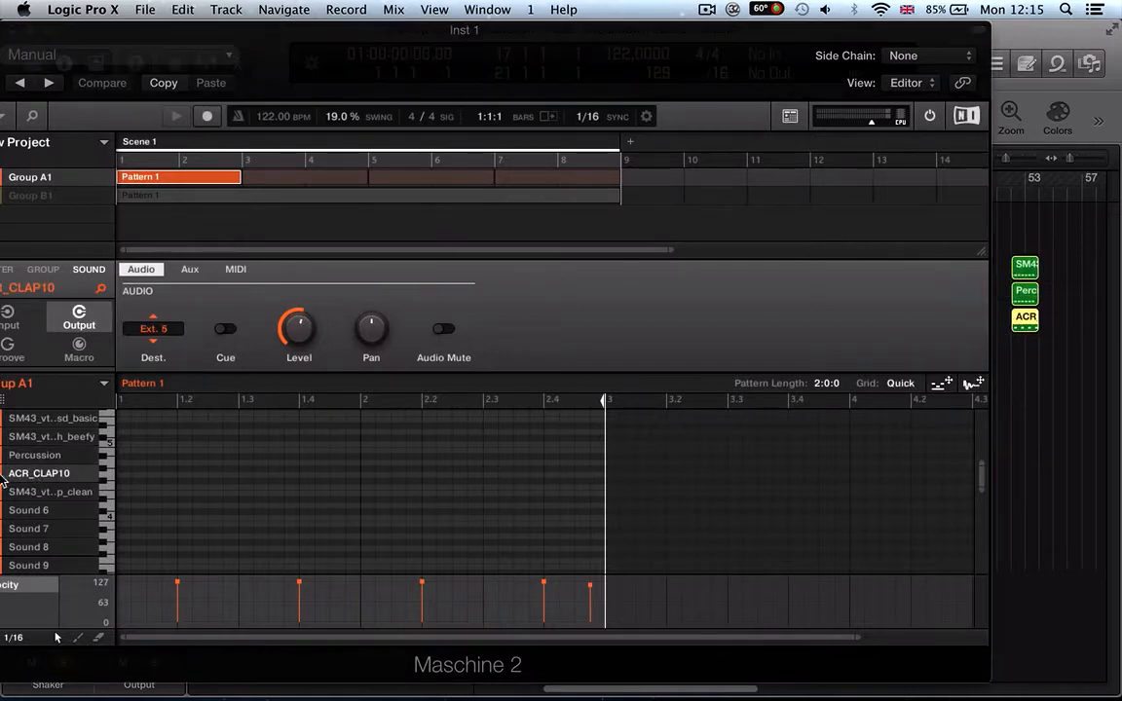
left_click(56, 494)
left_click_drag(937, 384, 1018, 341)
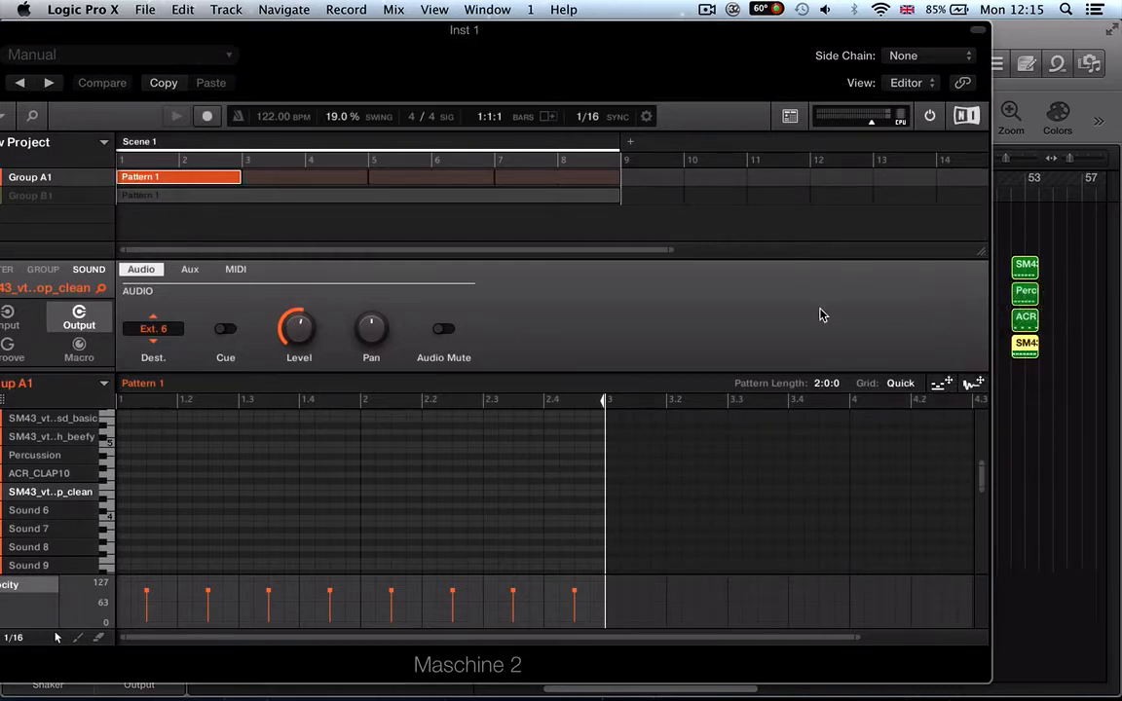
key("super+w")
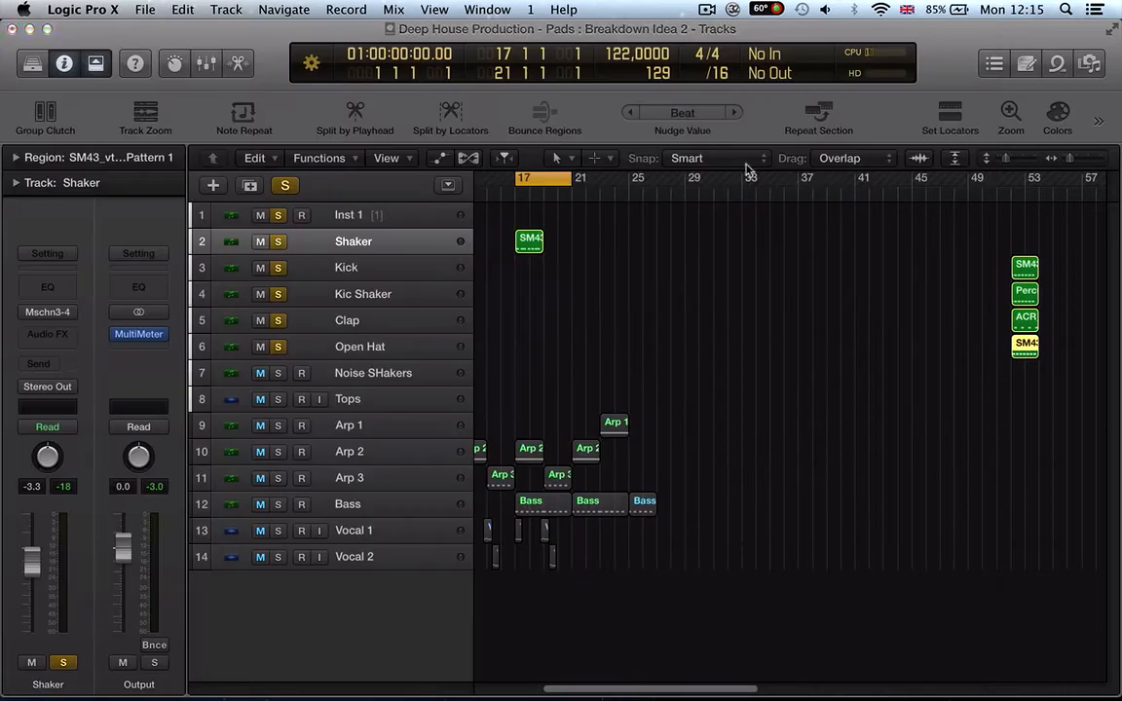
Step: Move the four regions from bar 52 to bar 17 and set the cycle range around all five drum regions, bars 17 to 19
left_click_drag(945, 383, 542, 277)
key("z")
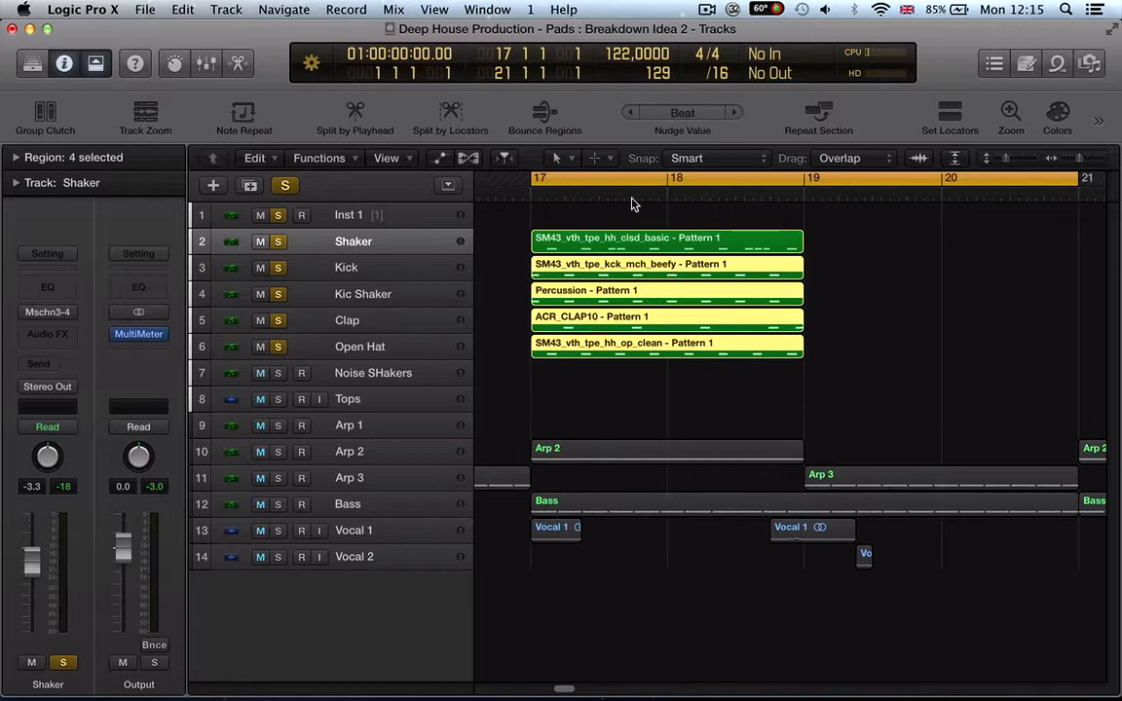
left_click_drag(653, 414, 663, 255)
key("super+u")
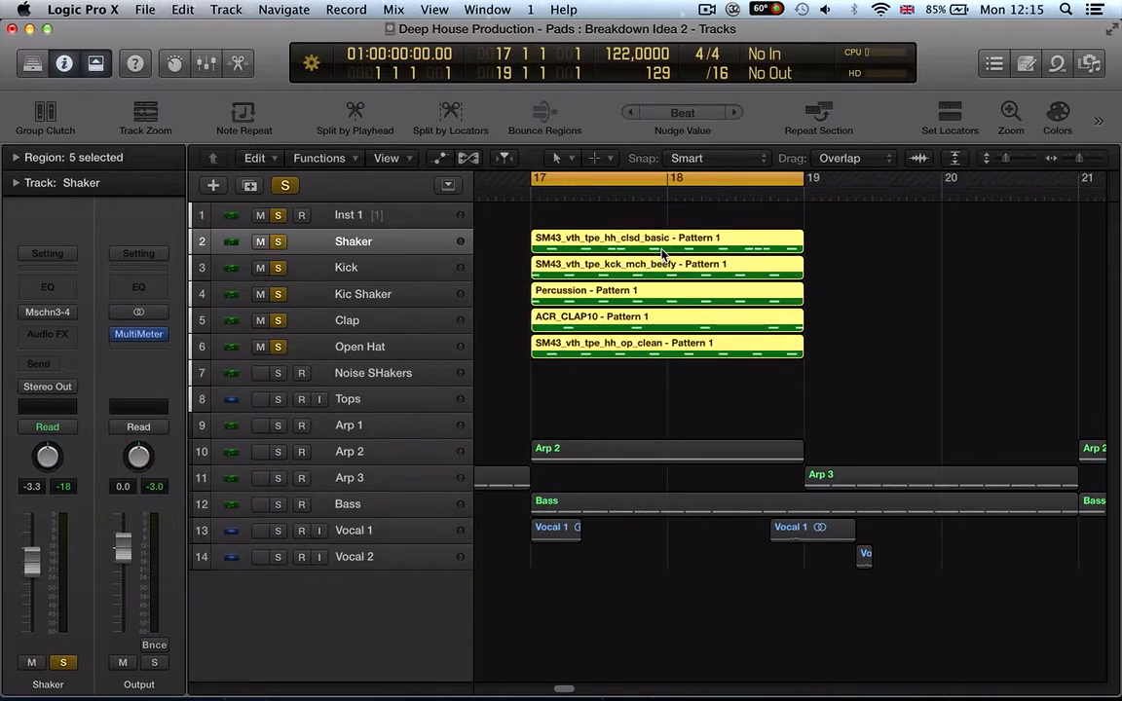
Step: Add an empty Scene 2 in Maschine so its own pattern stays silent, and play the five drum regions in the arrangement
key("space")
key("v")
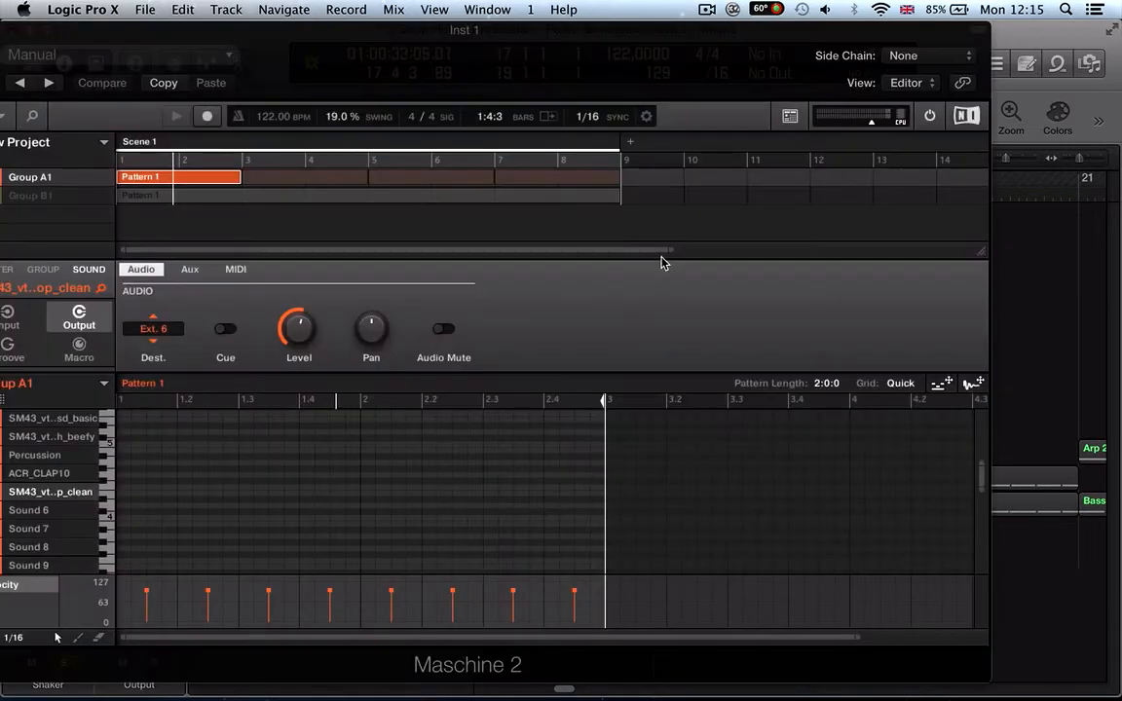
left_click_drag(631, 70, 697, 69)
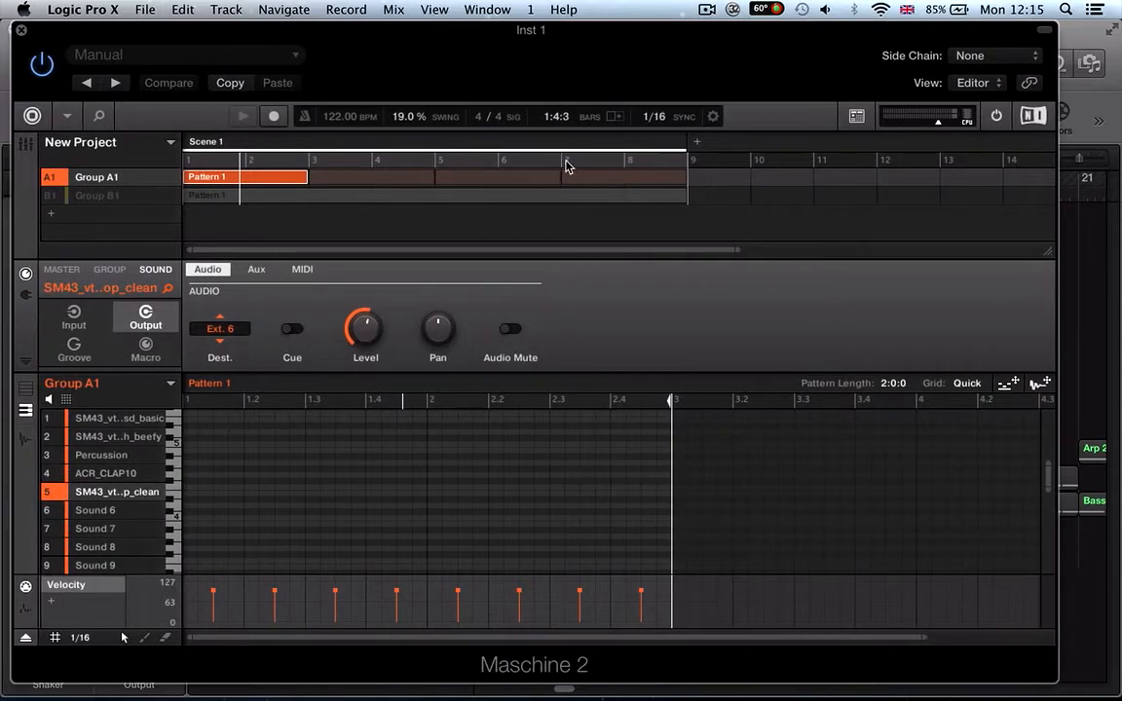
key("v")
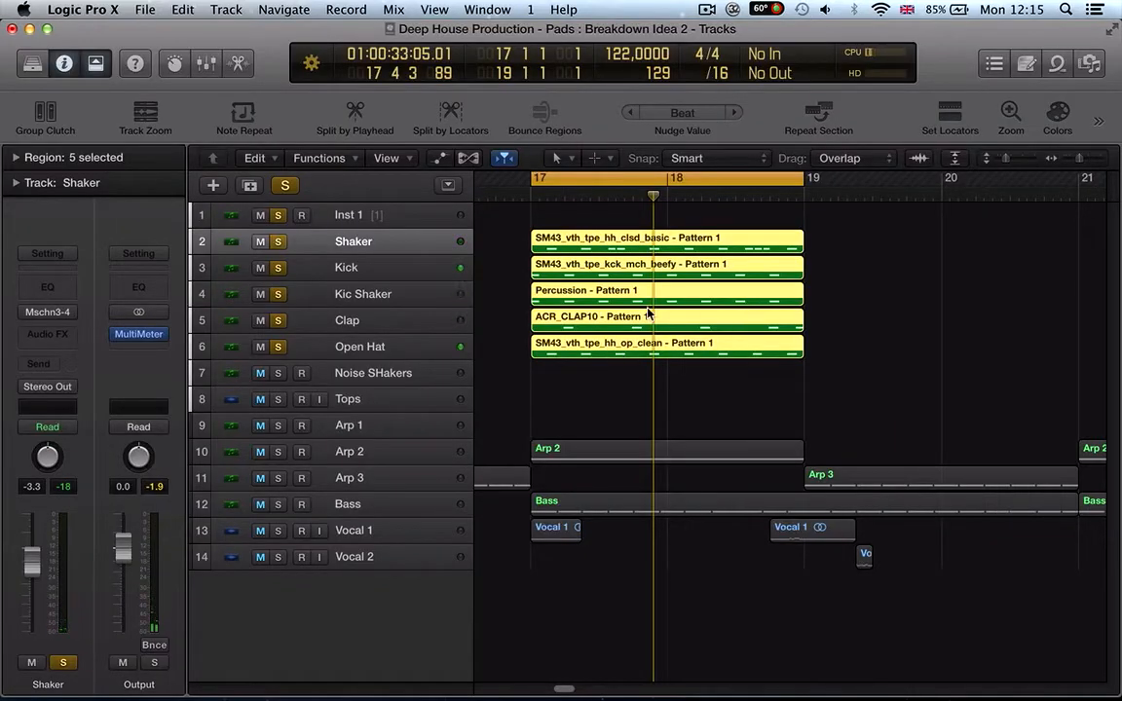
key("v")
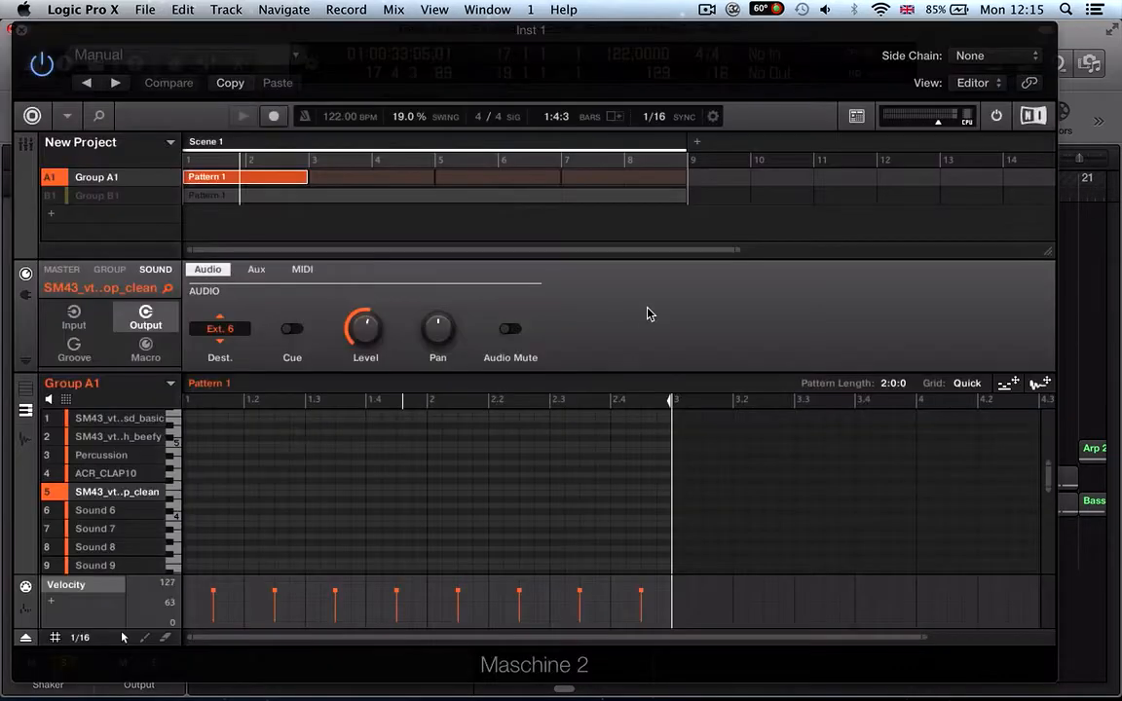
left_click(701, 143)
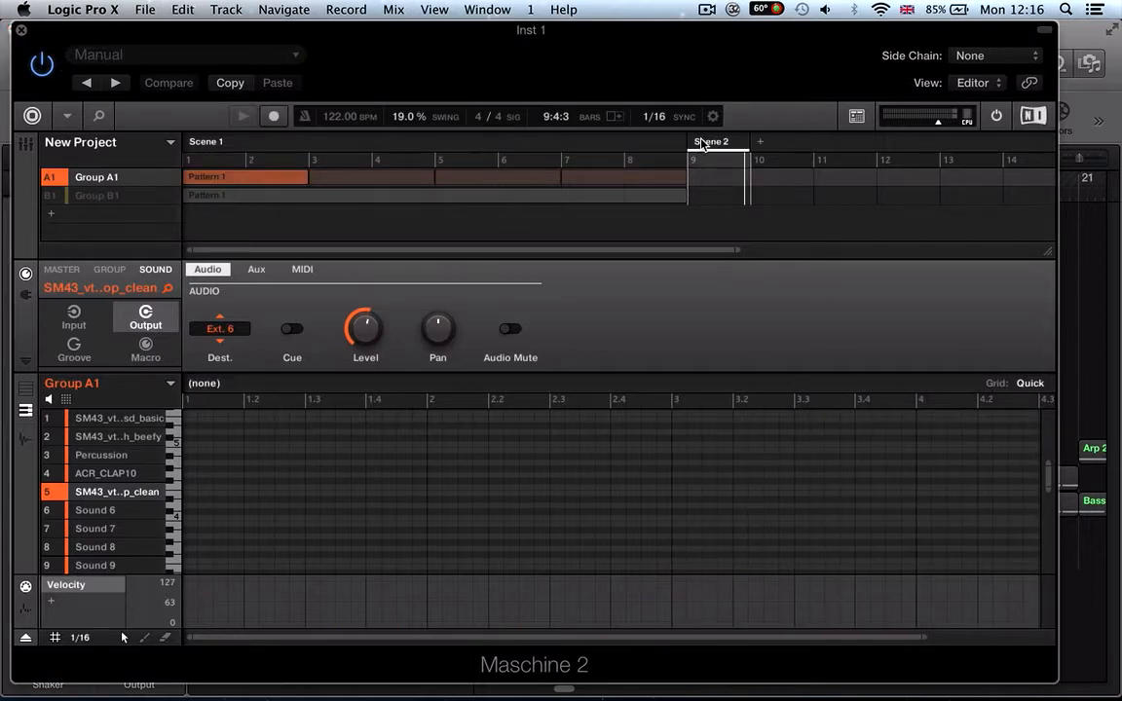
key("v")
key("space")
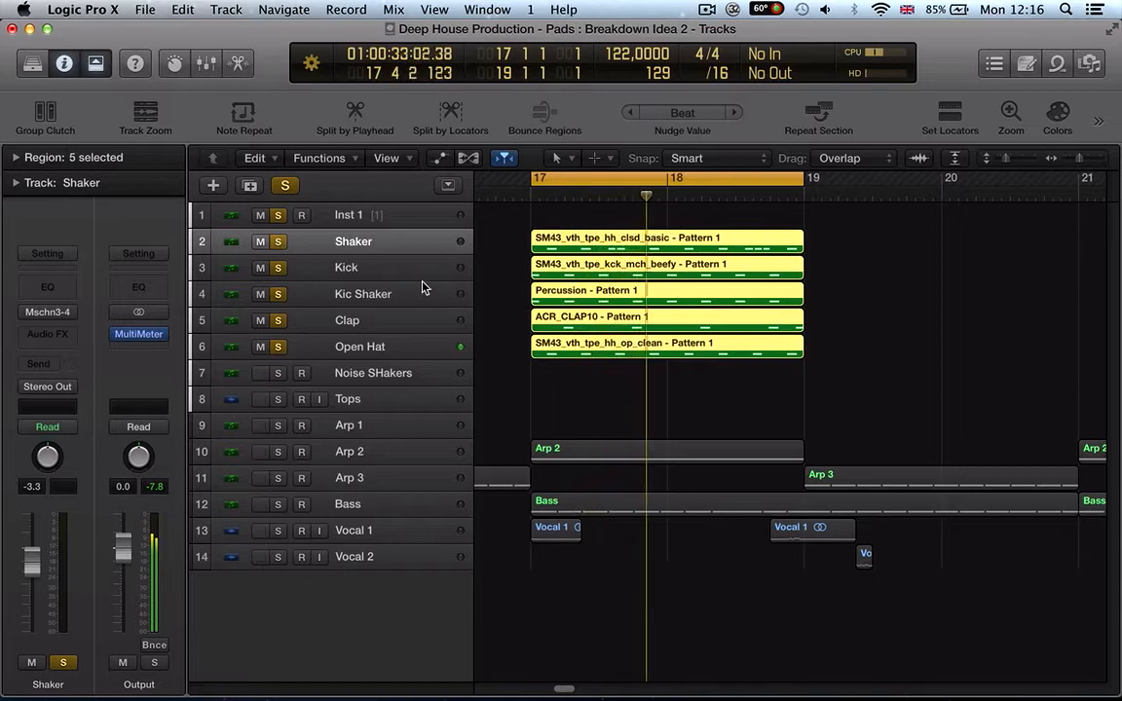
Step: Check Maschine's Scene 2 during playback, close it, and replay the cycle with only the Shaker region selected
key("v")
left_click_drag(652, 37, 763, 98)
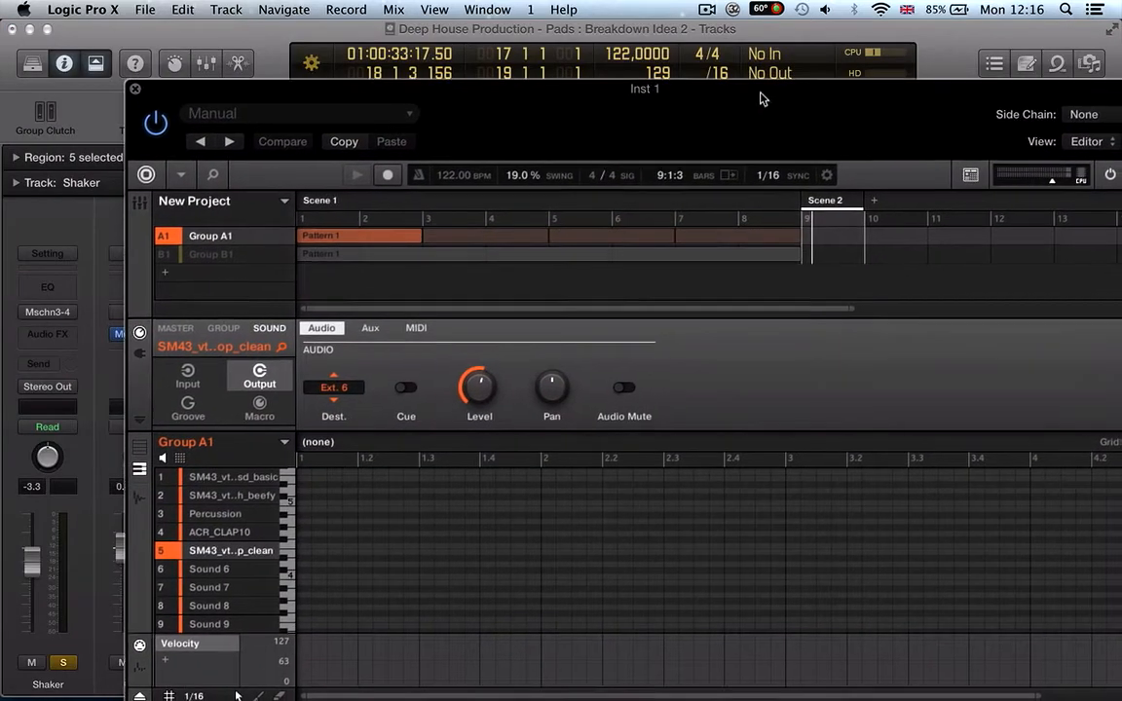
key("v")
left_click(534, 212)
left_click(562, 241)
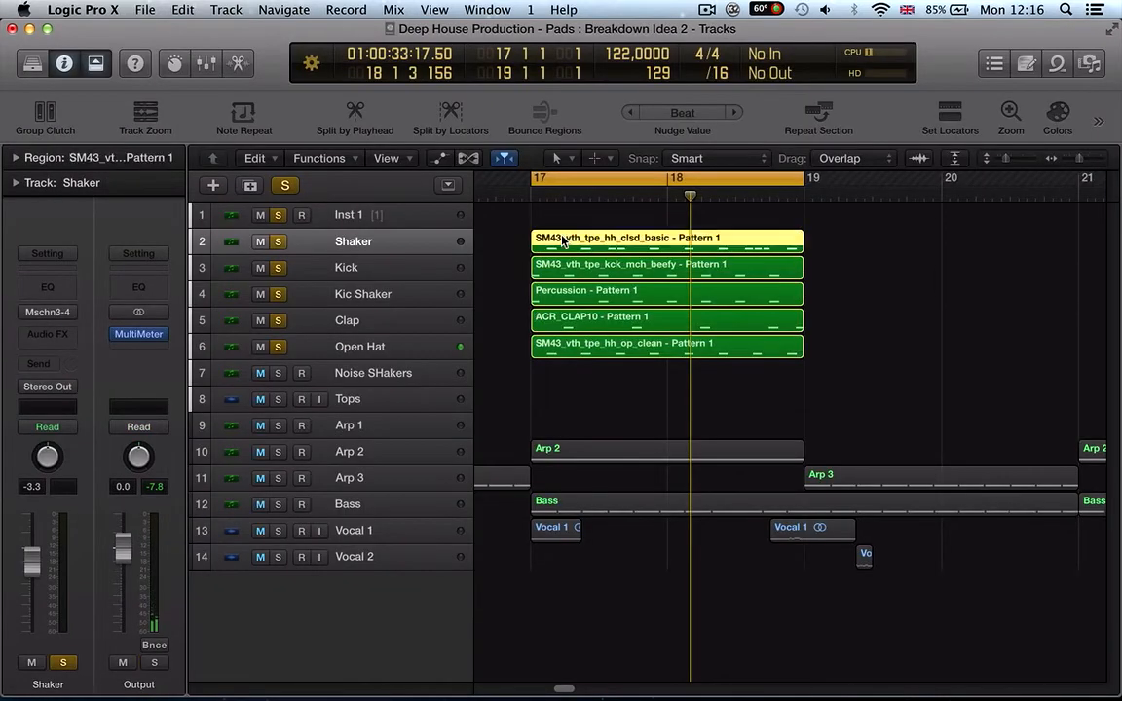
key("space")
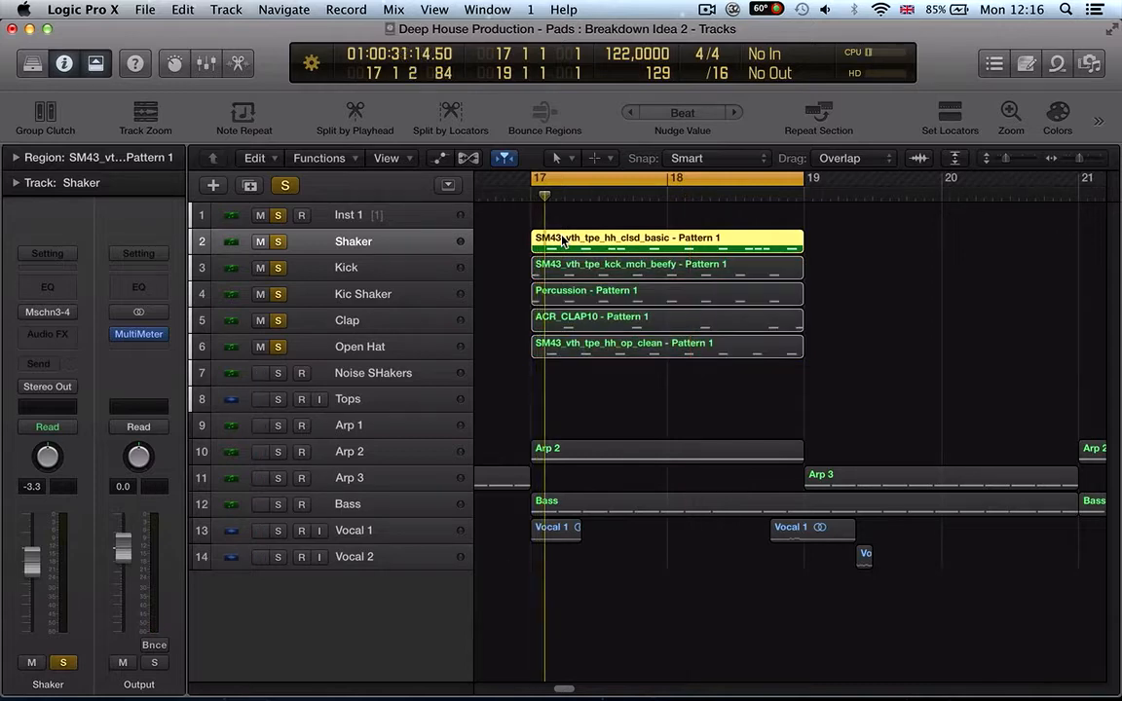
Step: Audition the clap, Percussion and kick sounds in Maschine's Group A1 and check their external output destinations
key("v")
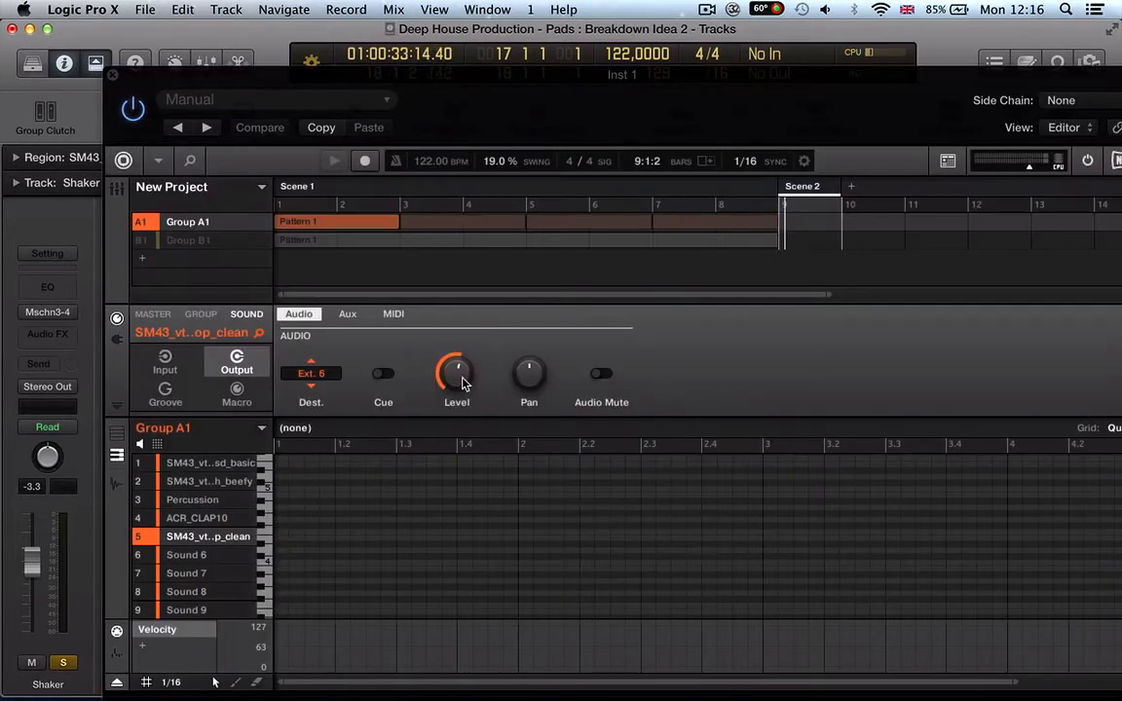
left_click(195, 517)
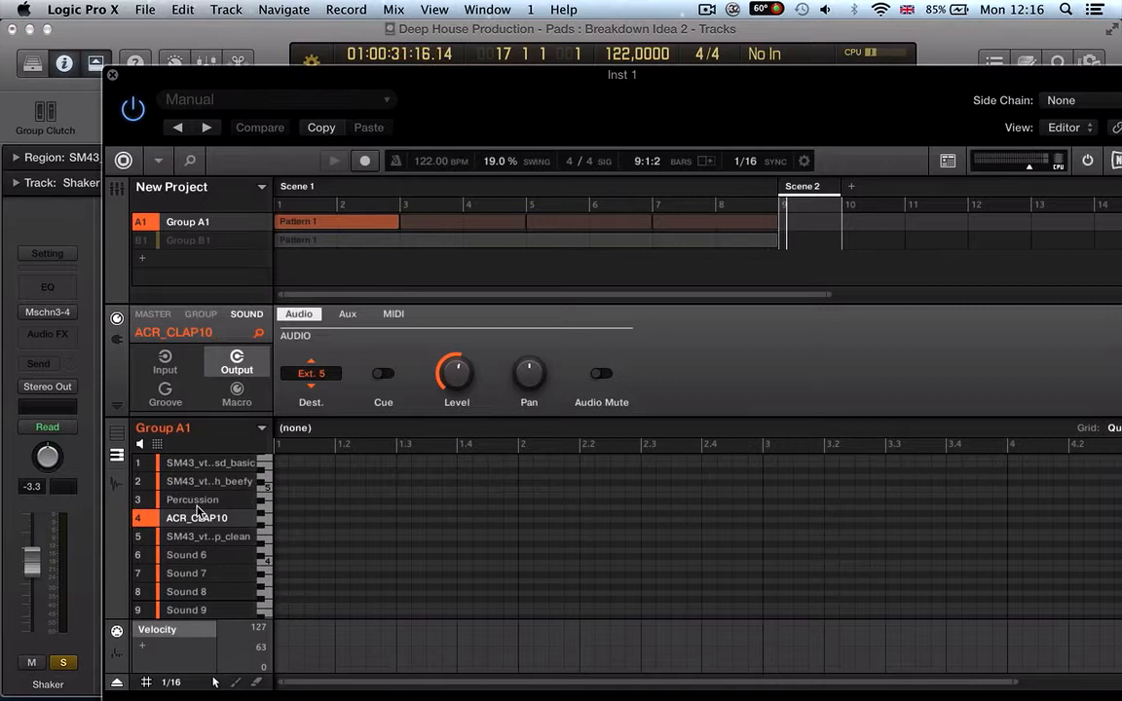
left_click(190, 499)
left_click(209, 481)
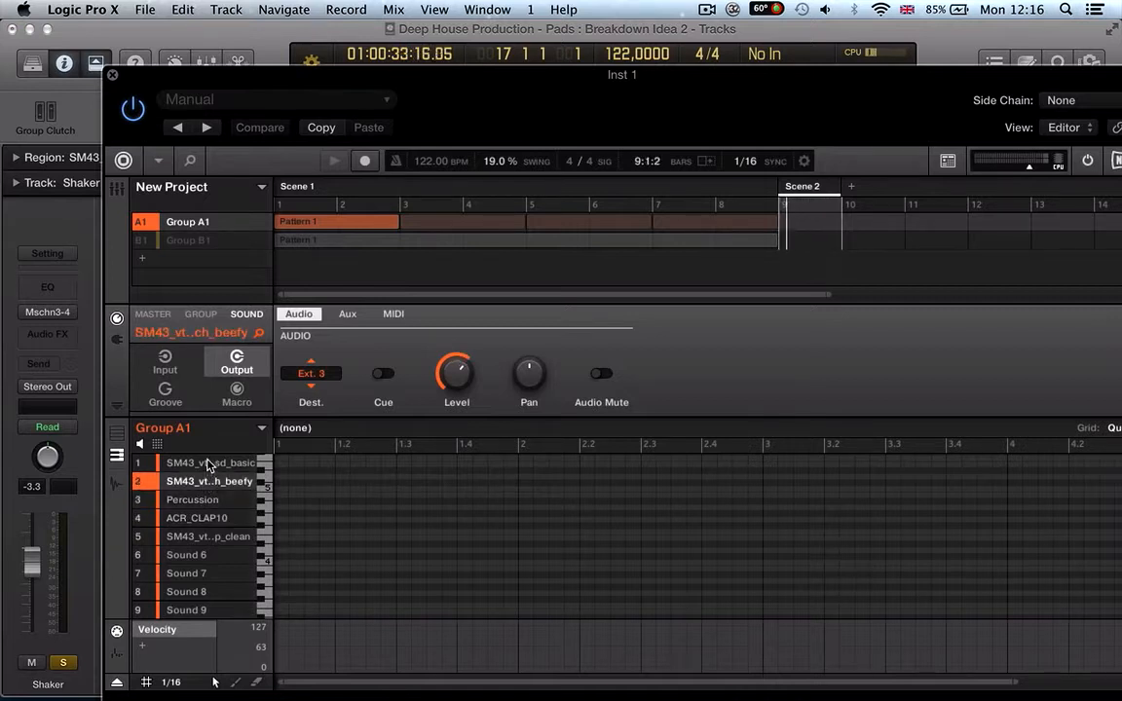
Step: Set the closed hi-hat sound's MIDI input in Maschine to source Host on channel 2
left_click(208, 464)
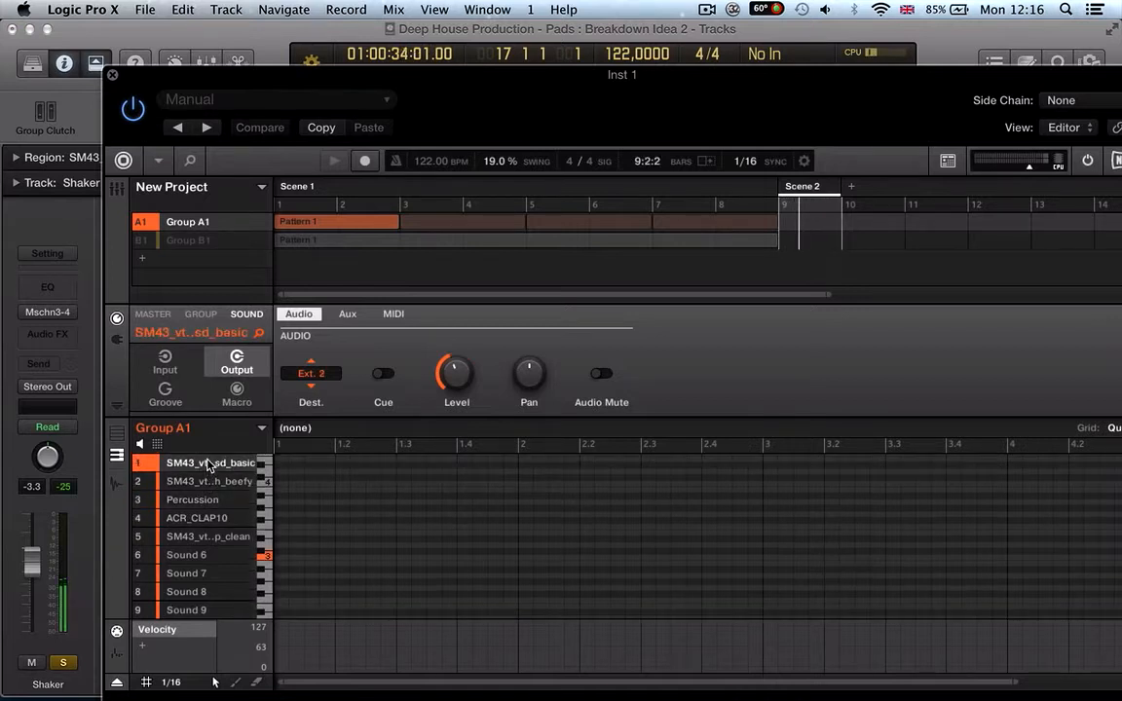
left_click(166, 362)
left_click(352, 317)
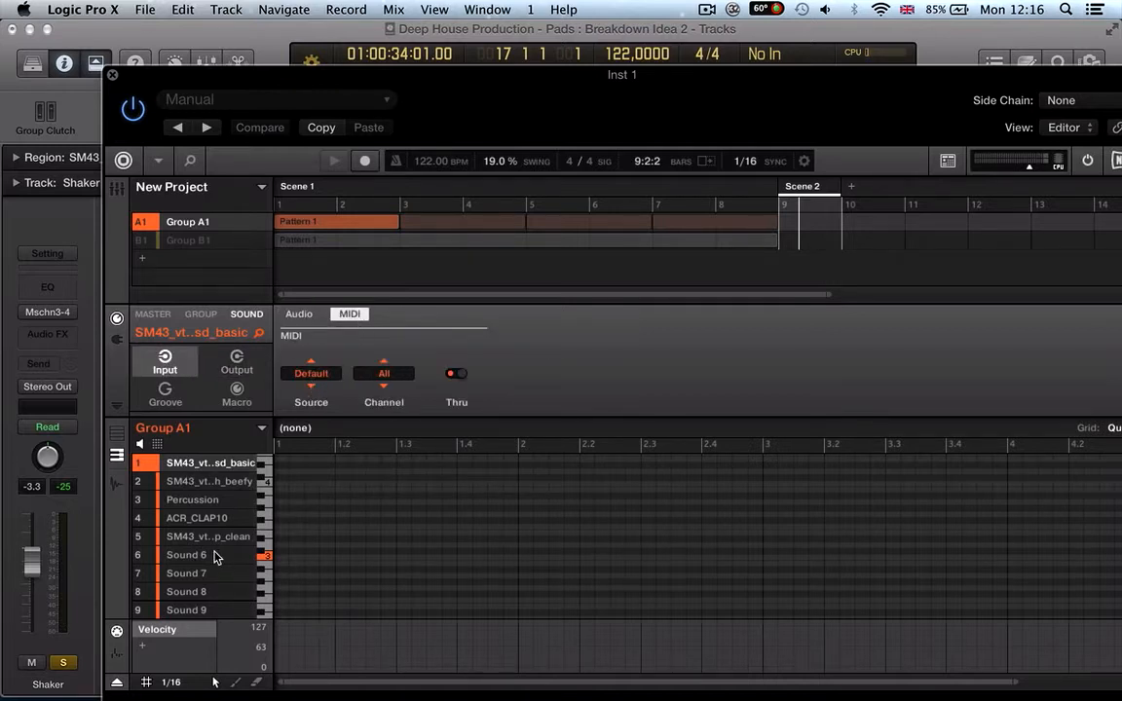
left_click(308, 376)
left_click(328, 436)
left_click(384, 373)
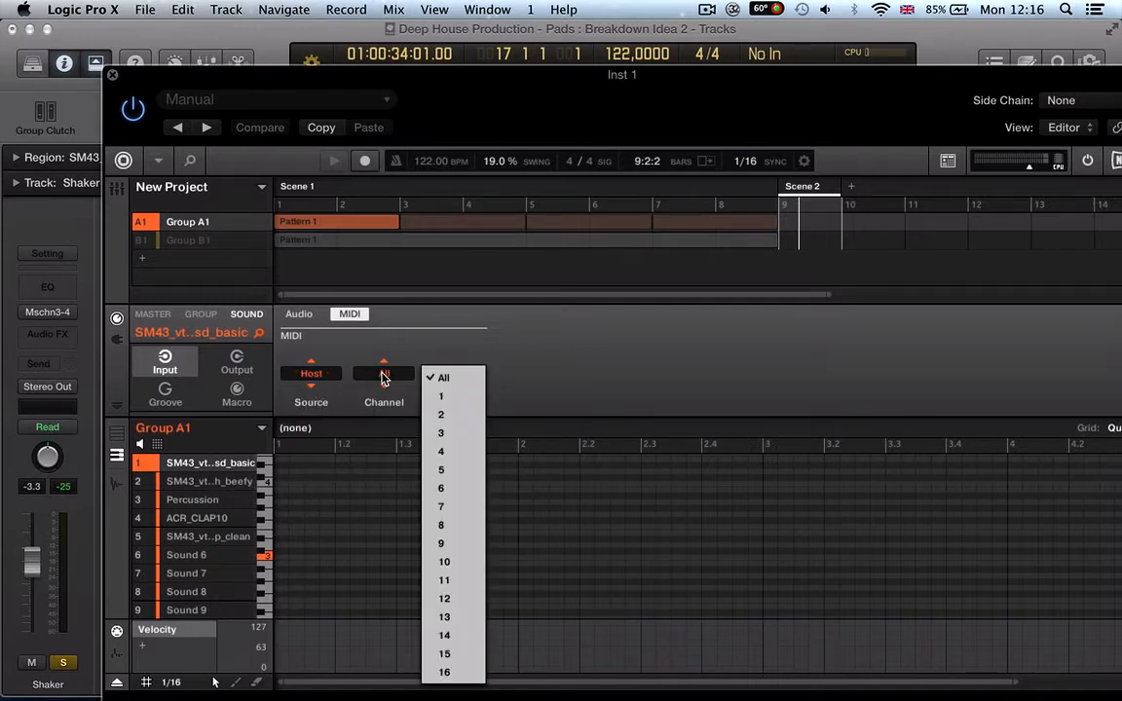
left_click(448, 416)
Step: Set the beefy kick sound's MIDI input to source Host on channel 3
left_click(239, 481)
left_click(324, 376)
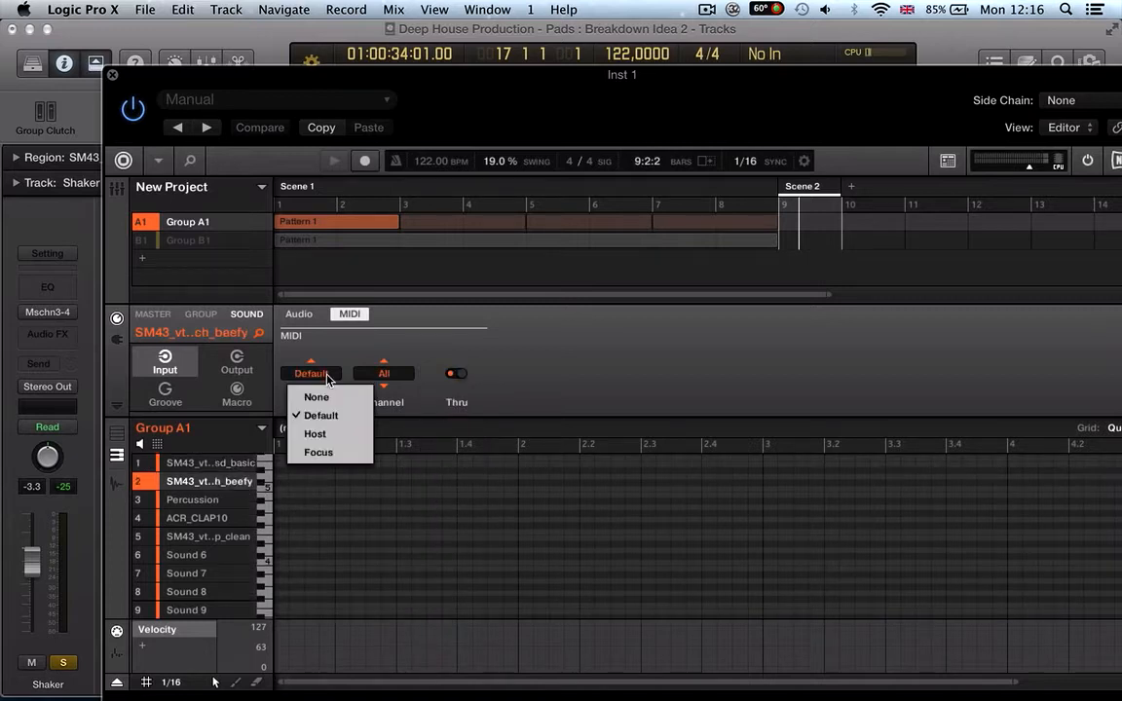
left_click(321, 432)
left_click(383, 375)
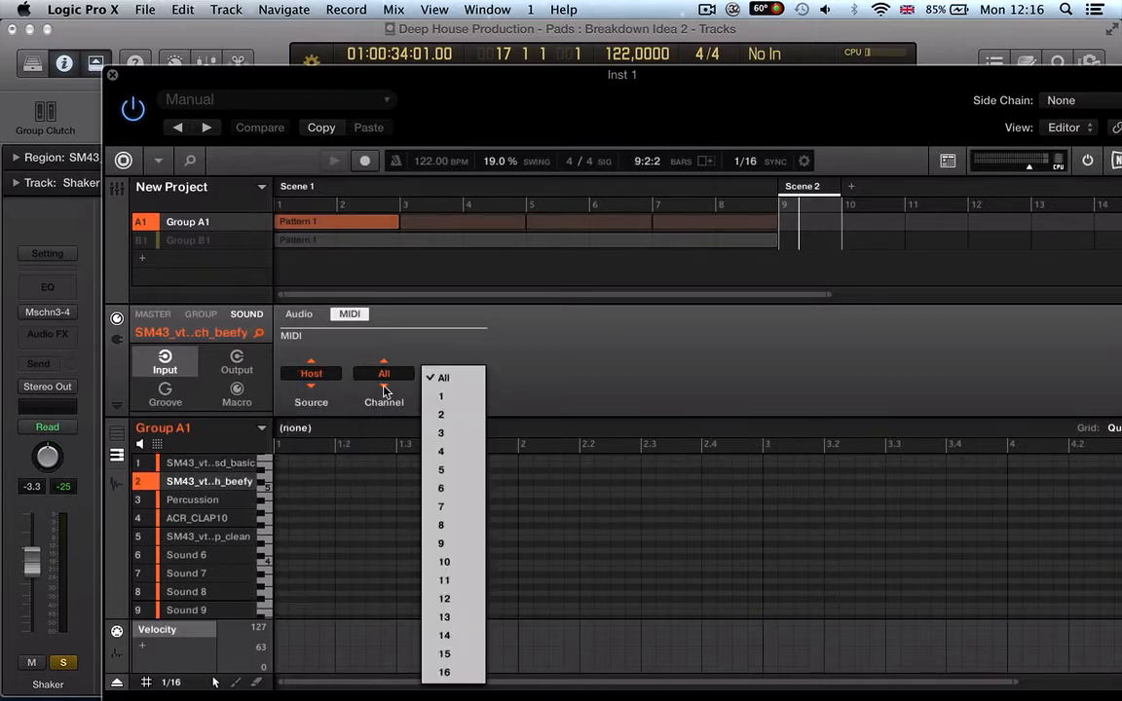
left_click(438, 434)
Step: Set the Percussion sound's MIDI input to source Host on channel 4
left_click(195, 501)
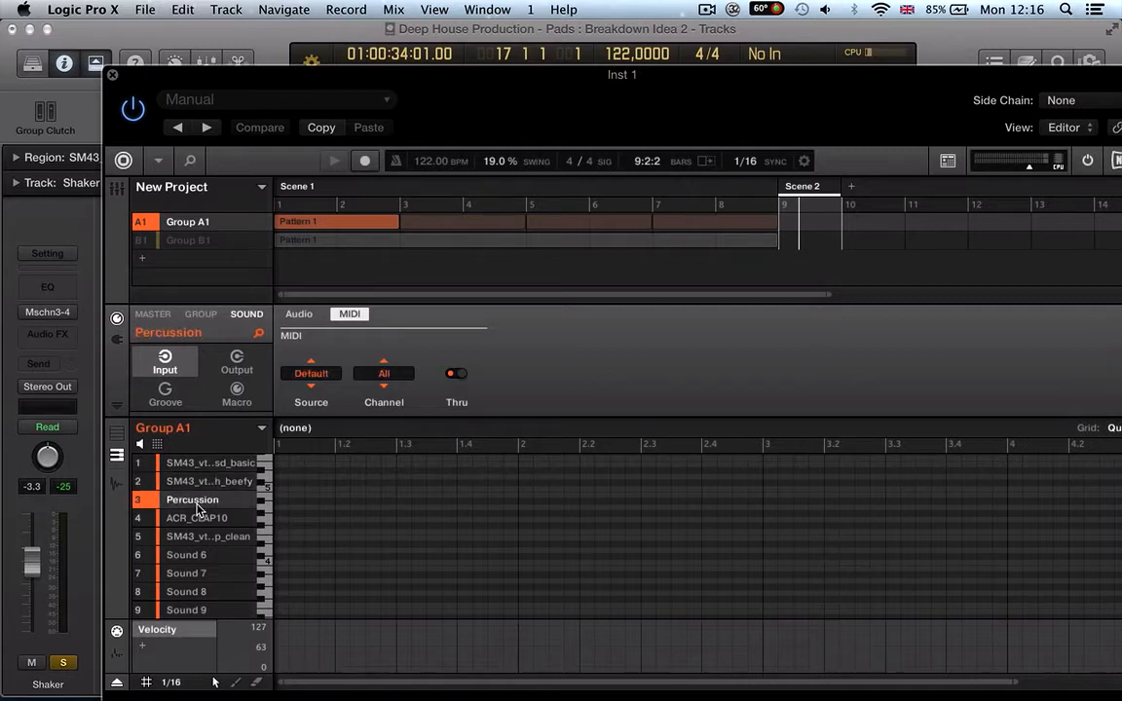
left_click(310, 375)
left_click(320, 433)
left_click(383, 375)
left_click(203, 453)
Step: Set the ACR_CLAP10 sound's MIDI input to source Host on channel 5
left_click(195, 518)
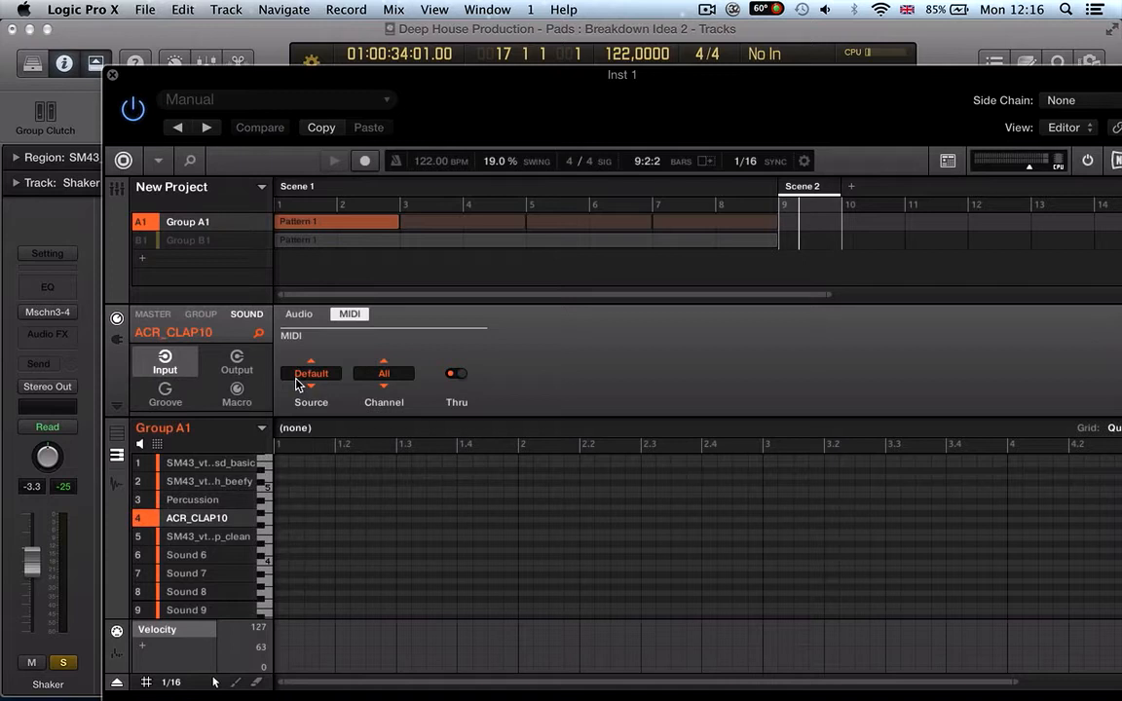
left_click(310, 375)
left_click(336, 435)
left_click(382, 376)
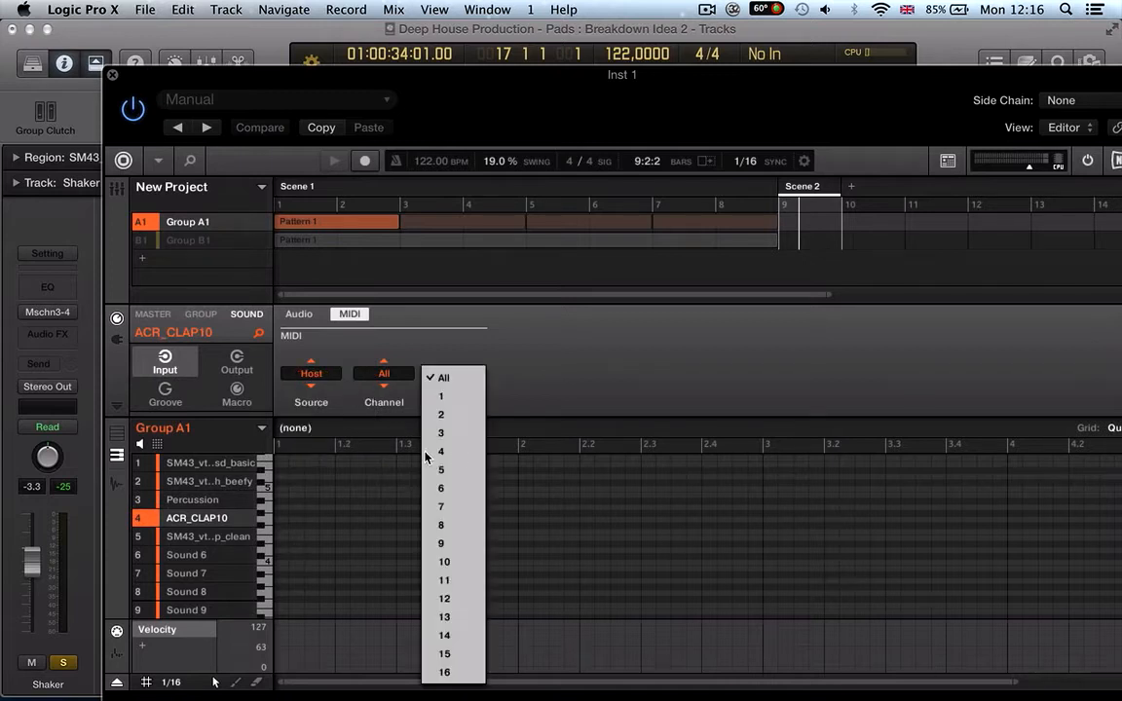
left_click(196, 446)
Step: Set the clean open hi-hat sound's MIDI input to source Host on channel 6, and close Maschine
left_click(215, 537)
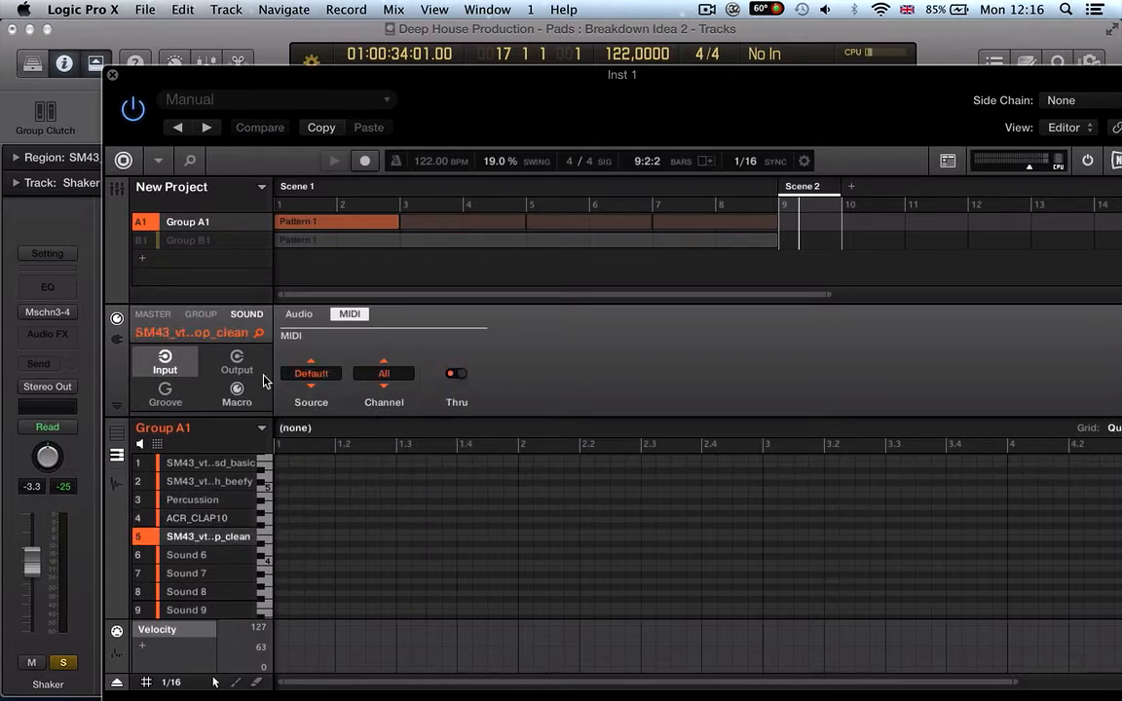
left_click(312, 378)
left_click(336, 435)
left_click(383, 375)
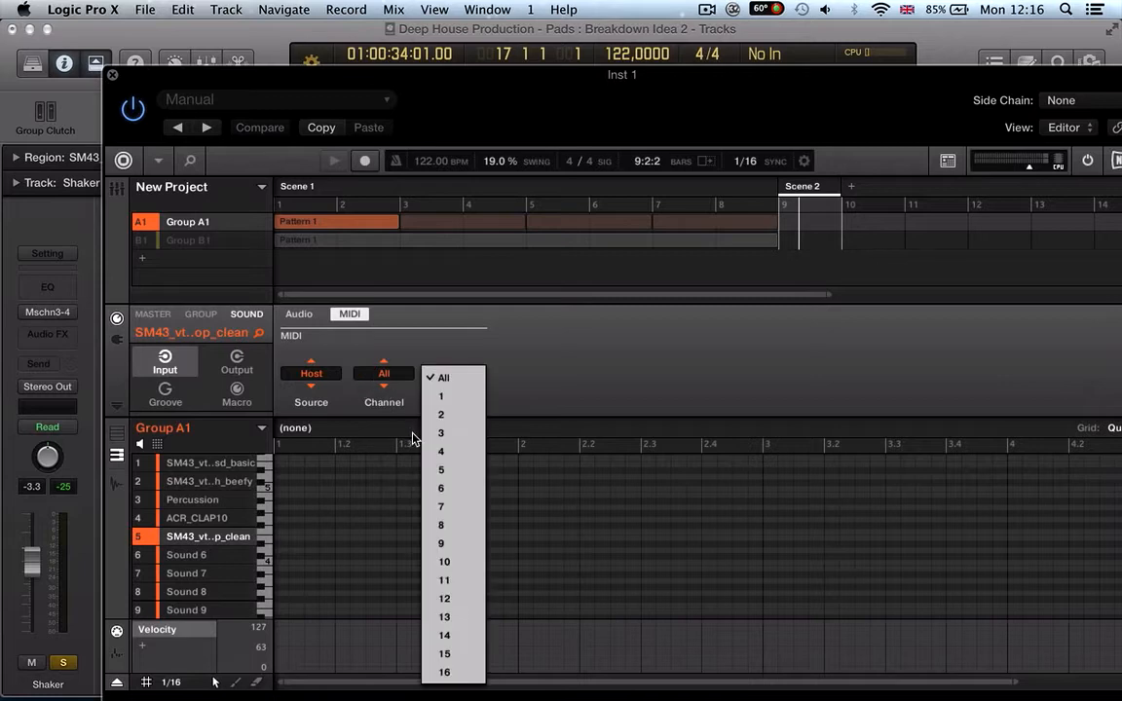
left_click(446, 495)
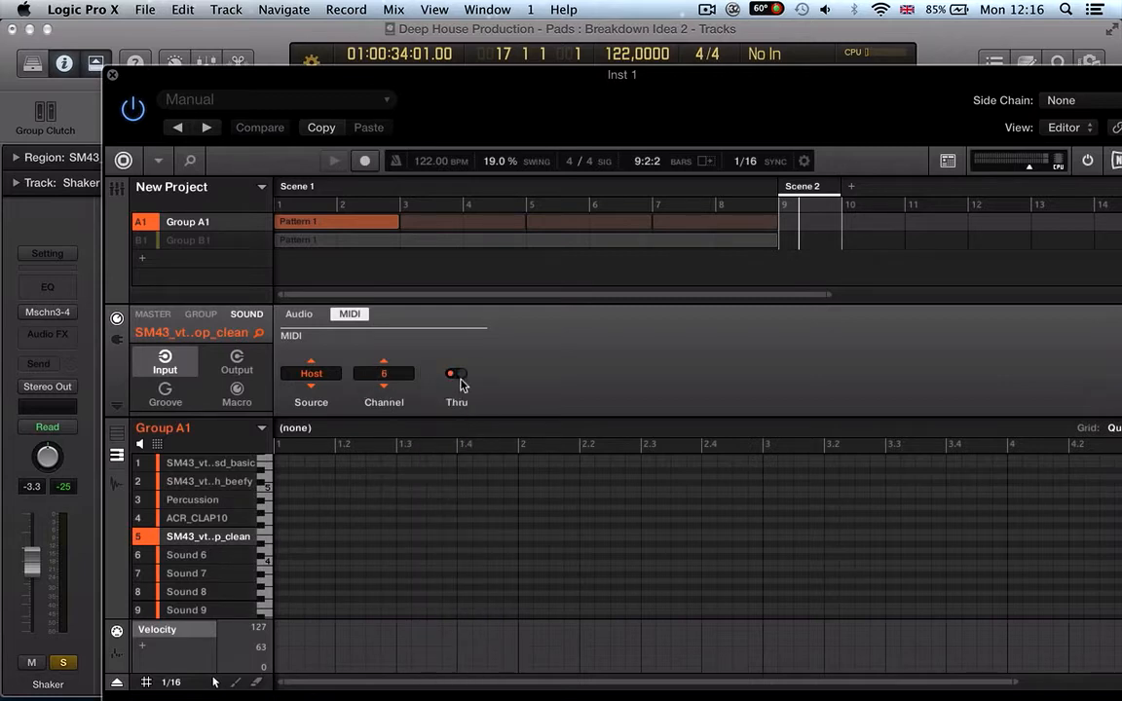
key("super+w")
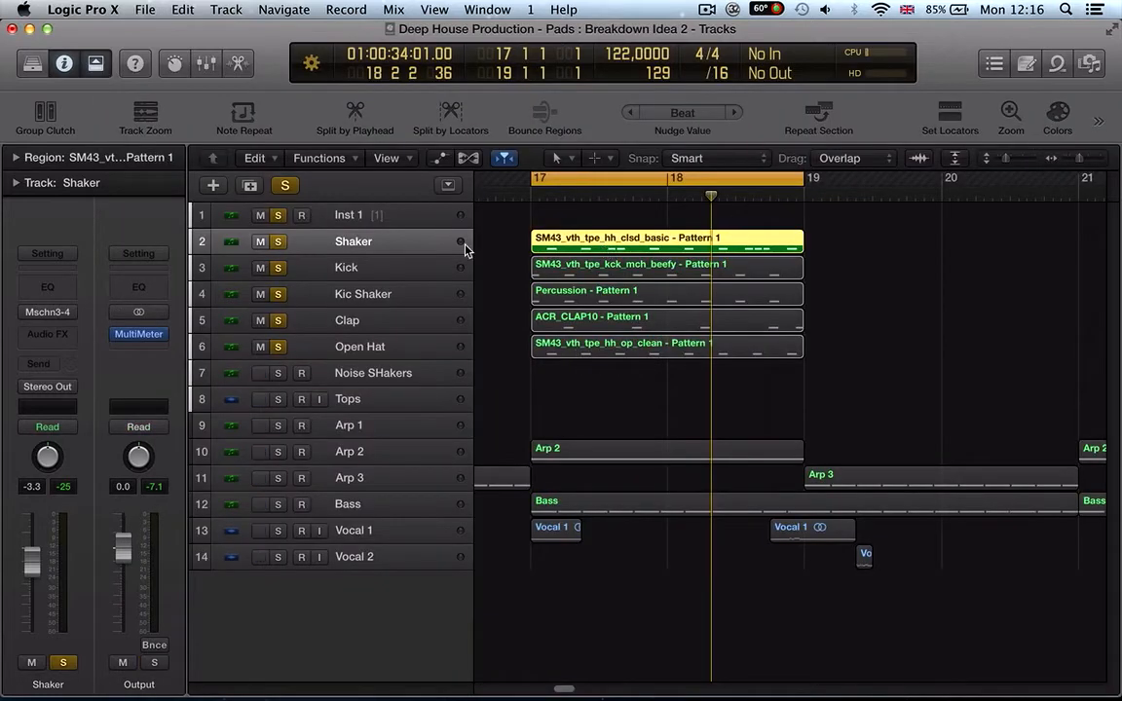
Step: Play the drum regions and check the channel levels of the Shaker, Kick, Kic Shaker, Clap and Open Hat tracks
key("space")
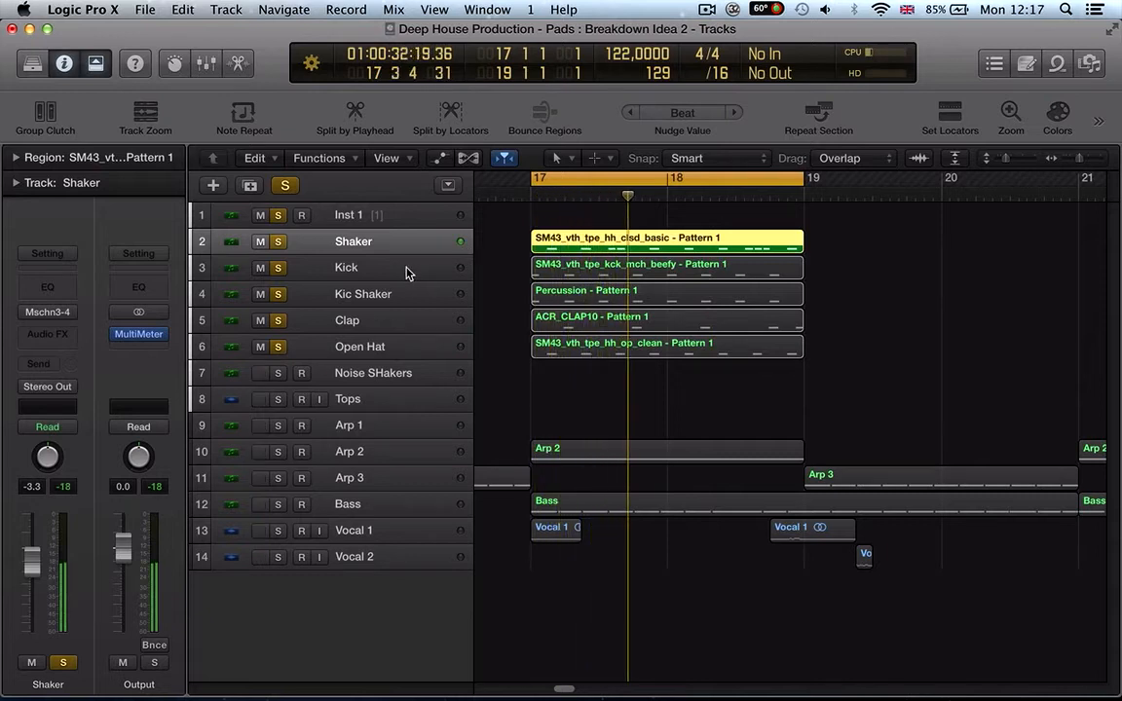
left_click(408, 270)
left_click(404, 292)
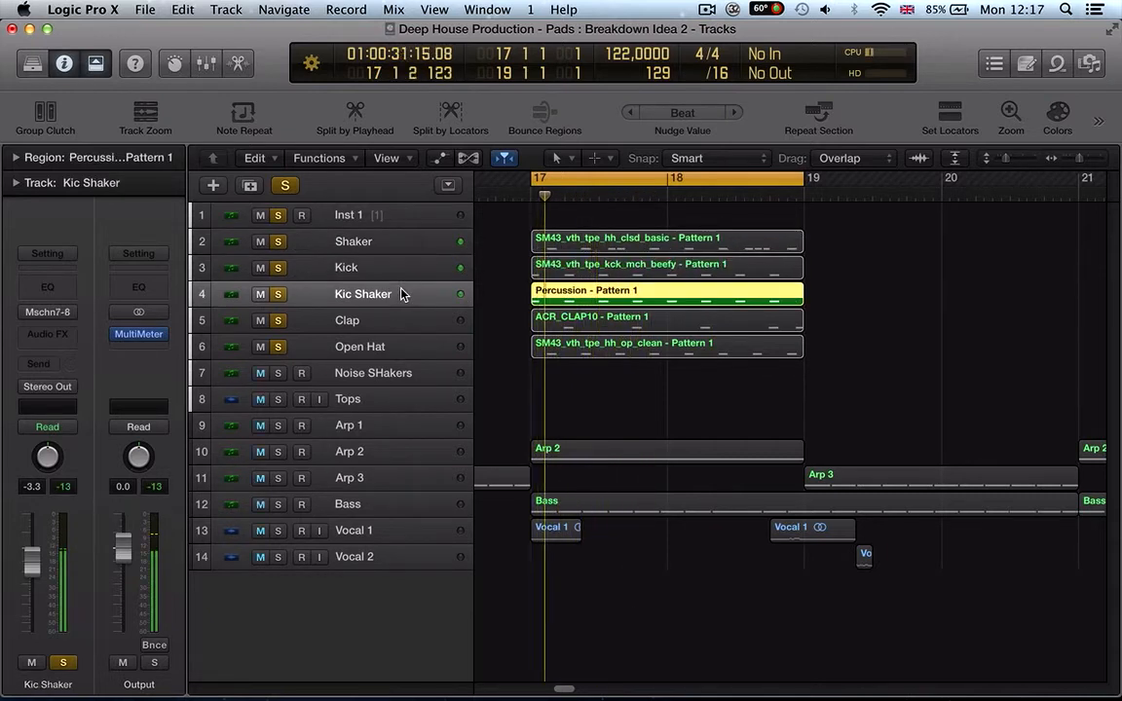
left_click(397, 322)
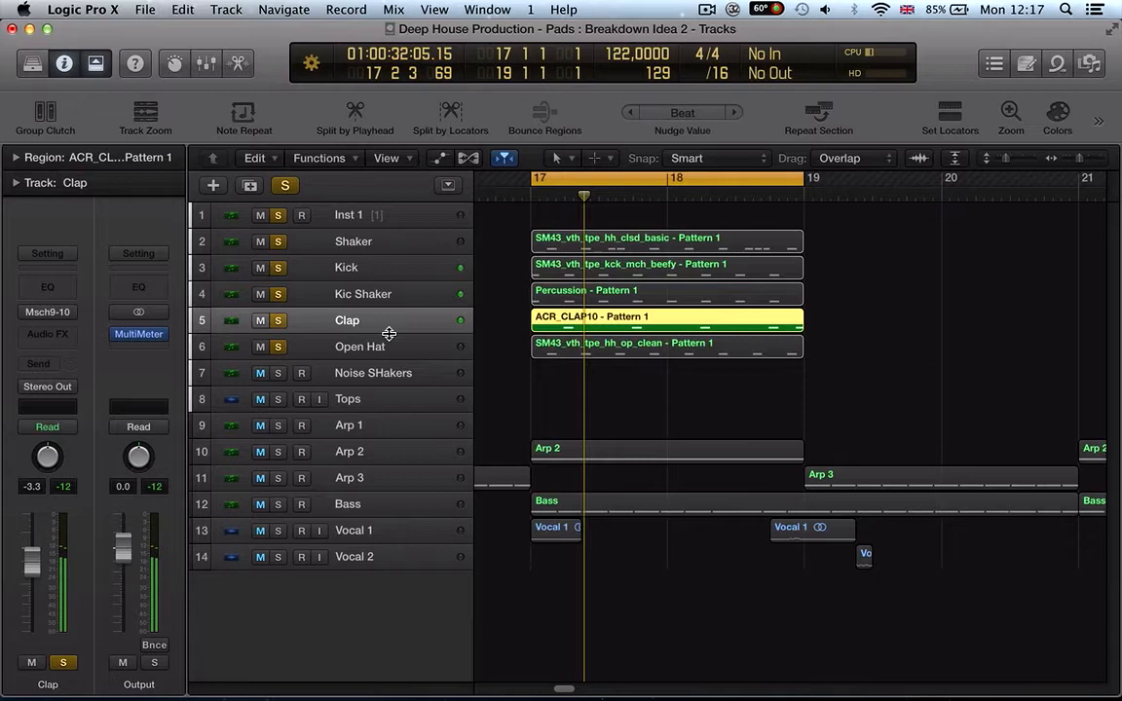
left_click(389, 345)
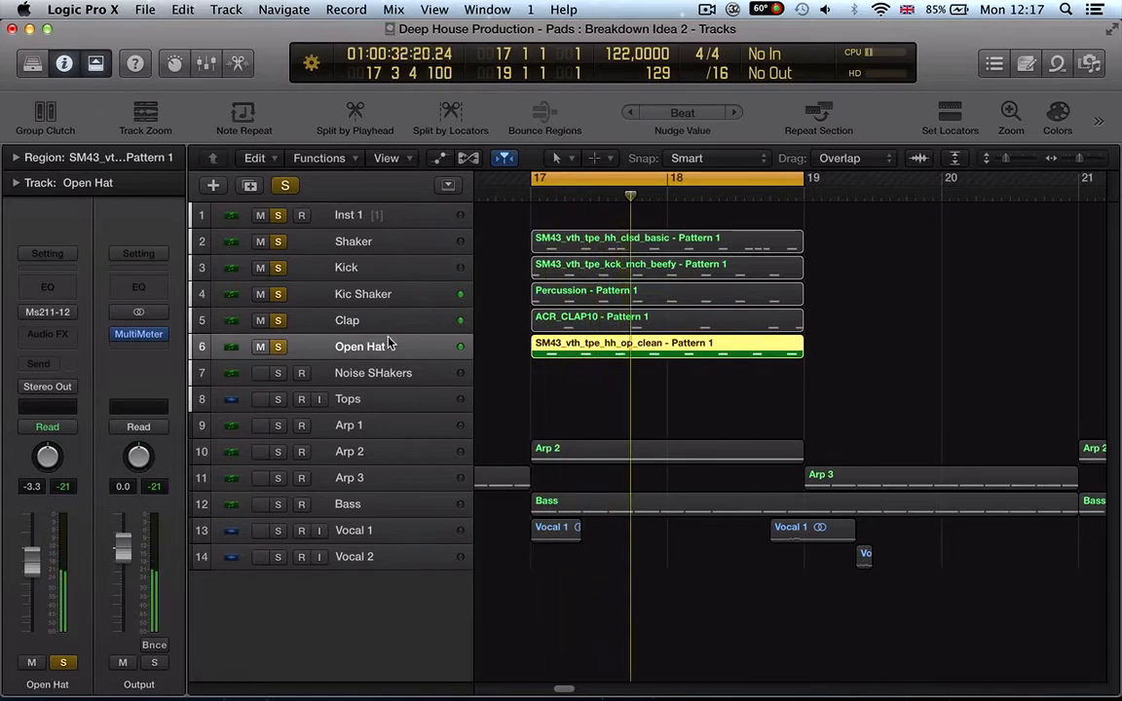
left_click(533, 397)
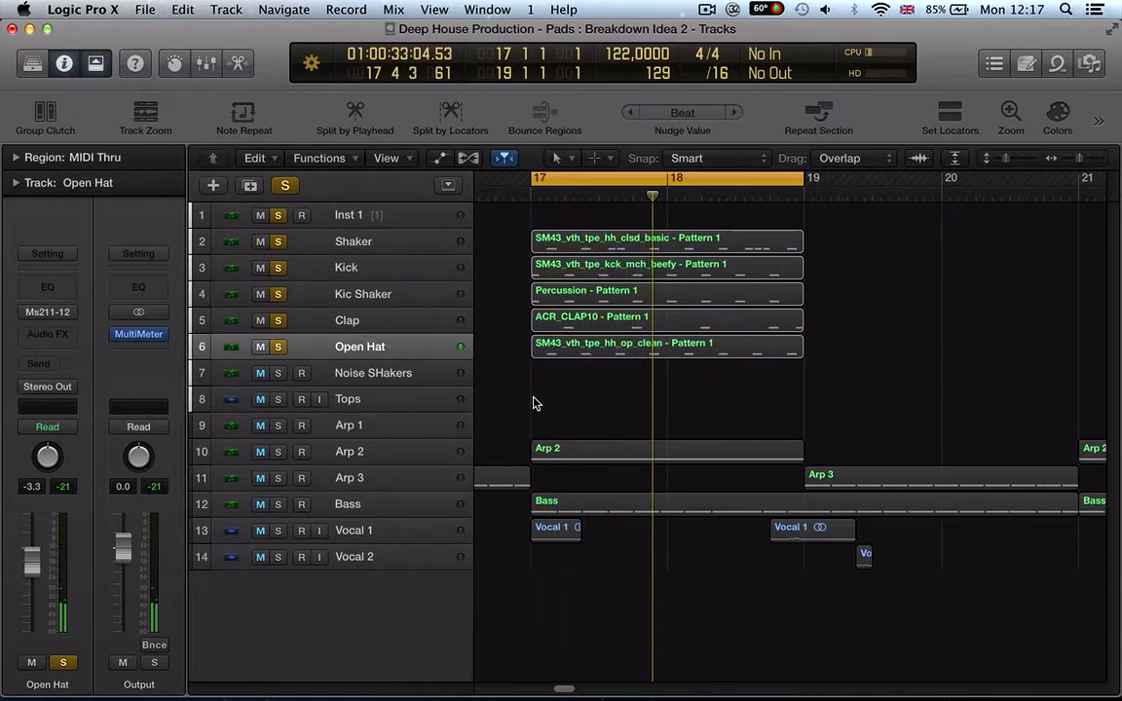
Step: View Pattern 1 of Group B1's Diva sound in Maschine's piano roll, and close Maschine
key("v")
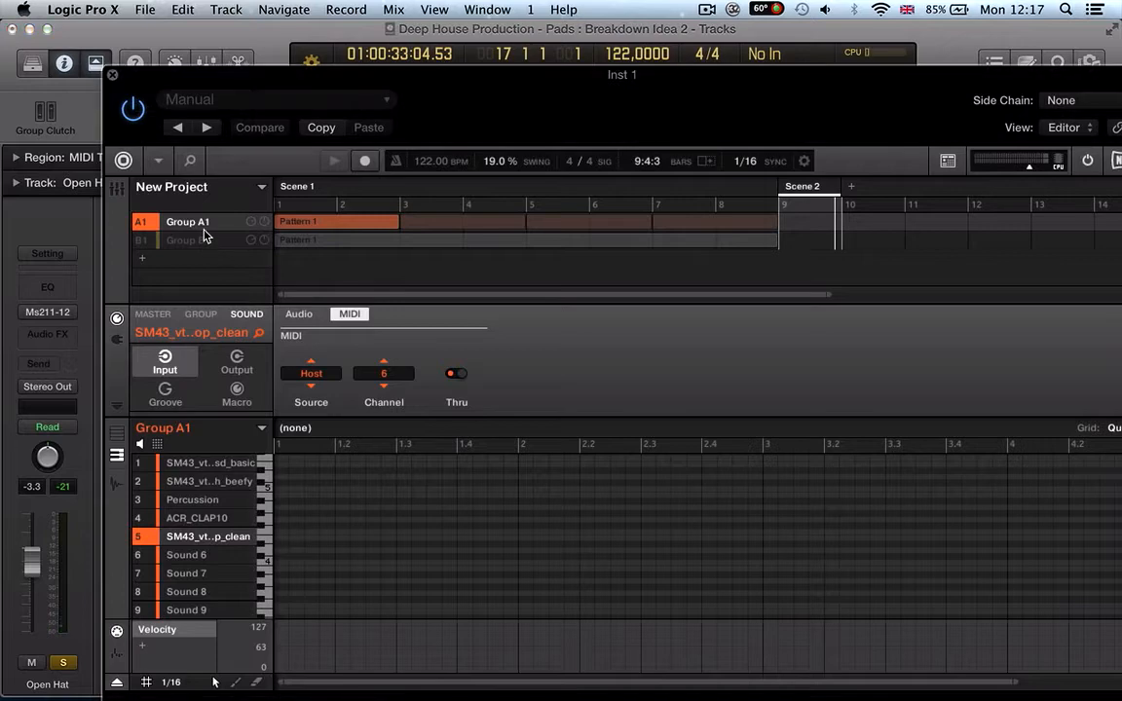
left_click(206, 240)
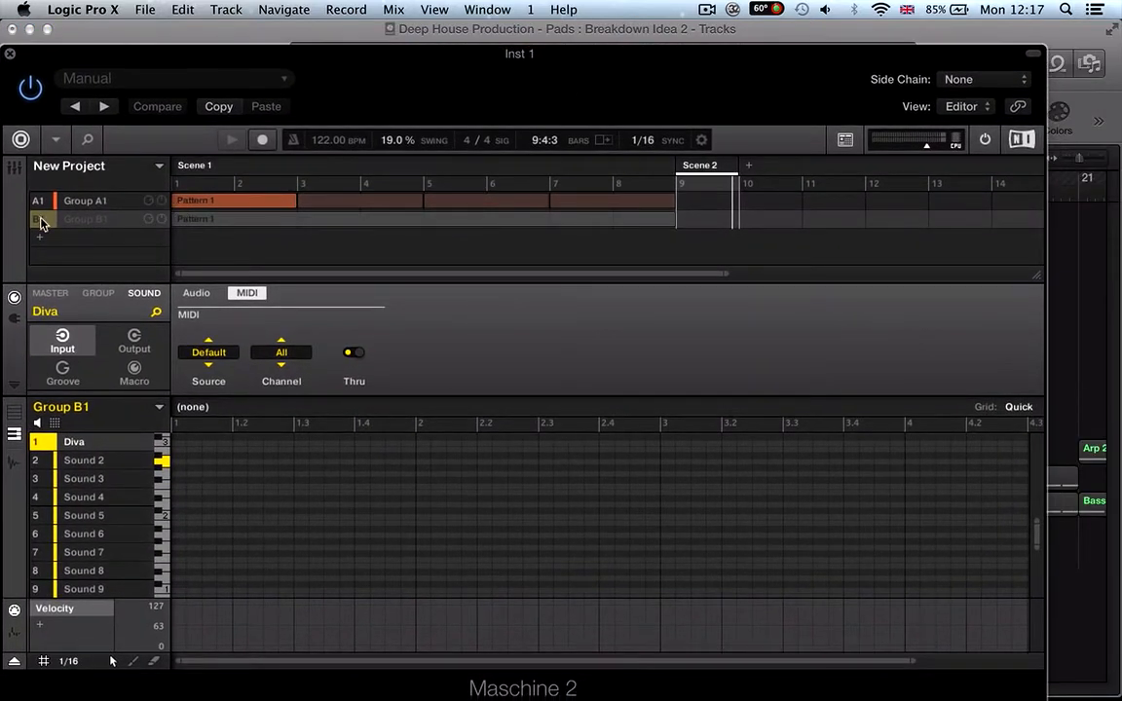
scroll(356, 554, "down", 5)
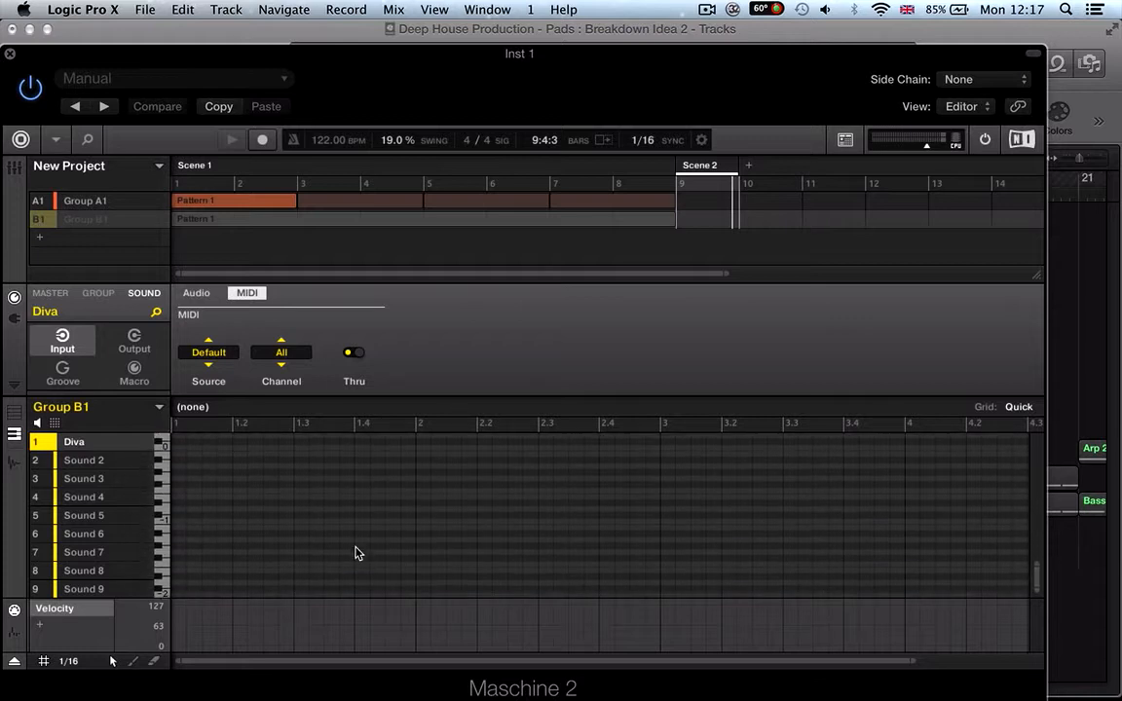
left_click(14, 416)
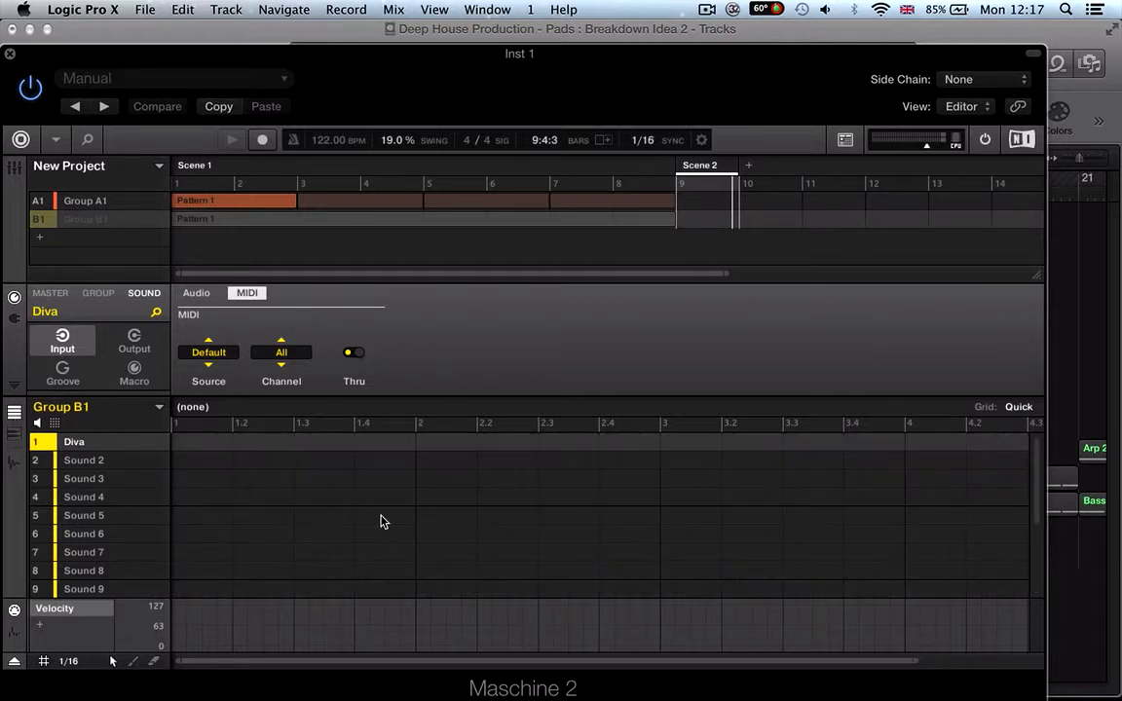
left_click_drag(179, 662, 112, 662)
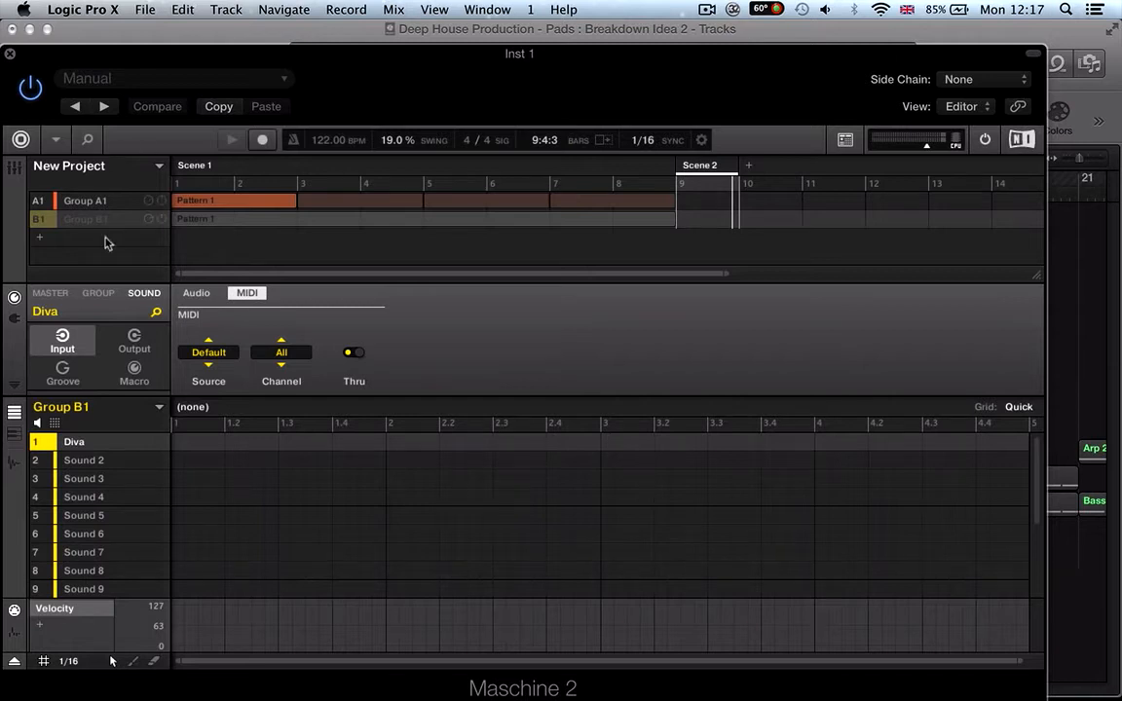
left_click(195, 219)
left_click_drag(178, 661, 112, 661)
left_click(14, 439)
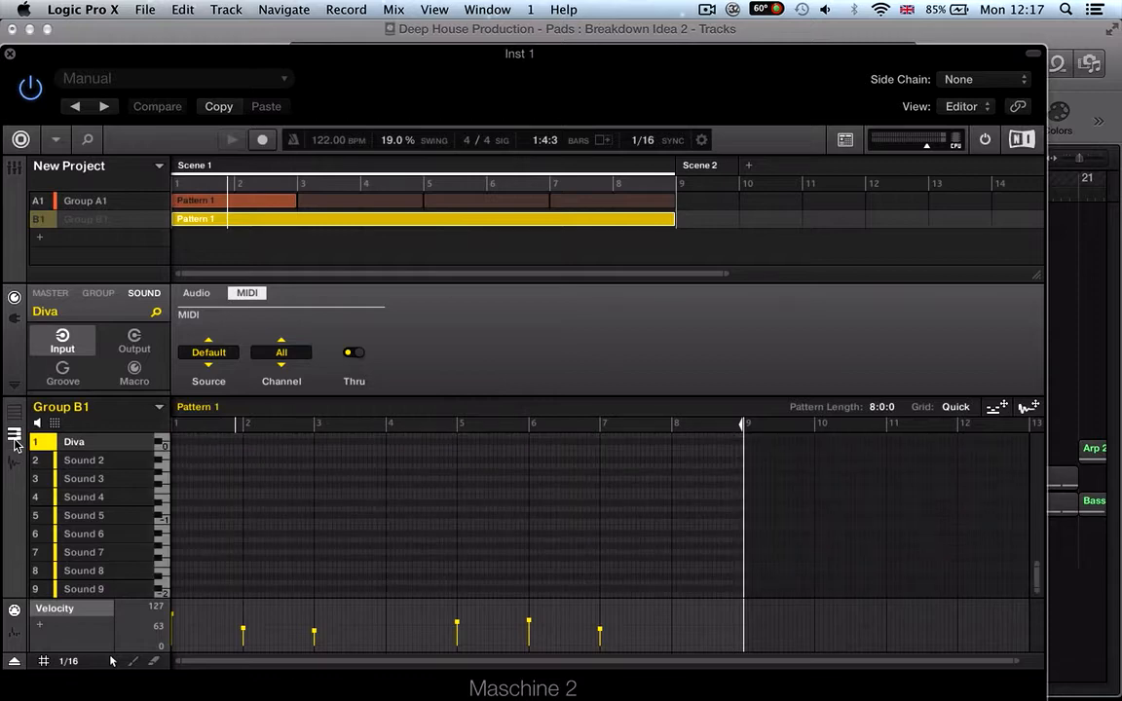
scroll(357, 550, "up", 5)
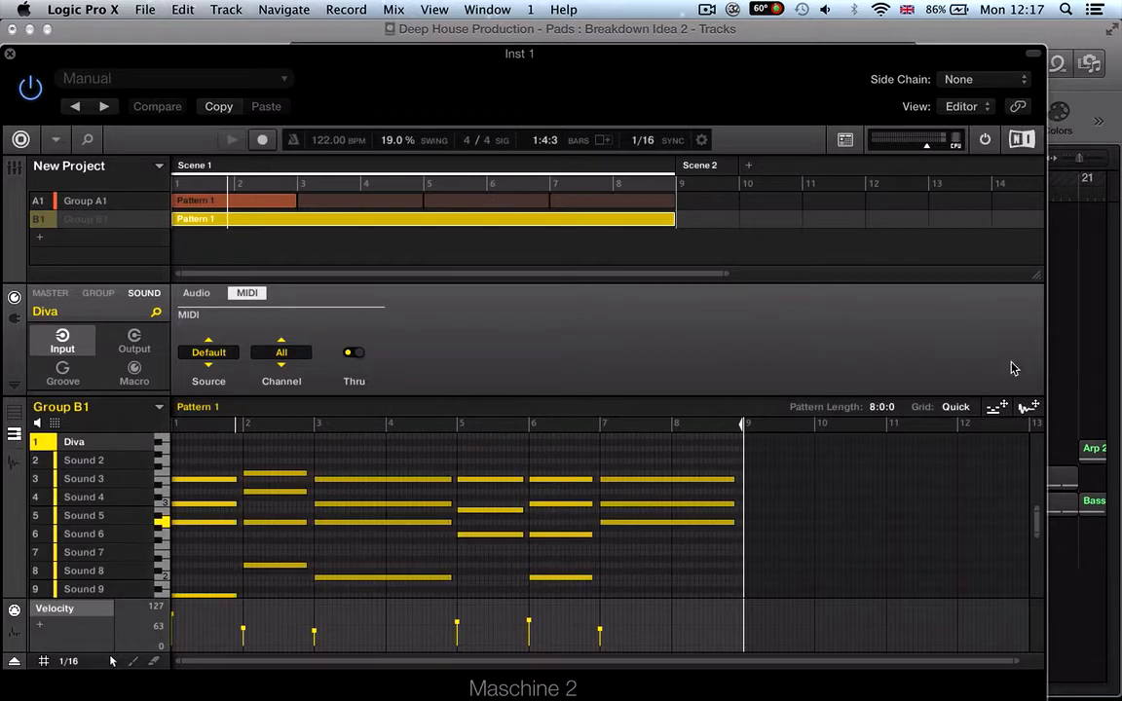
key("super+w")
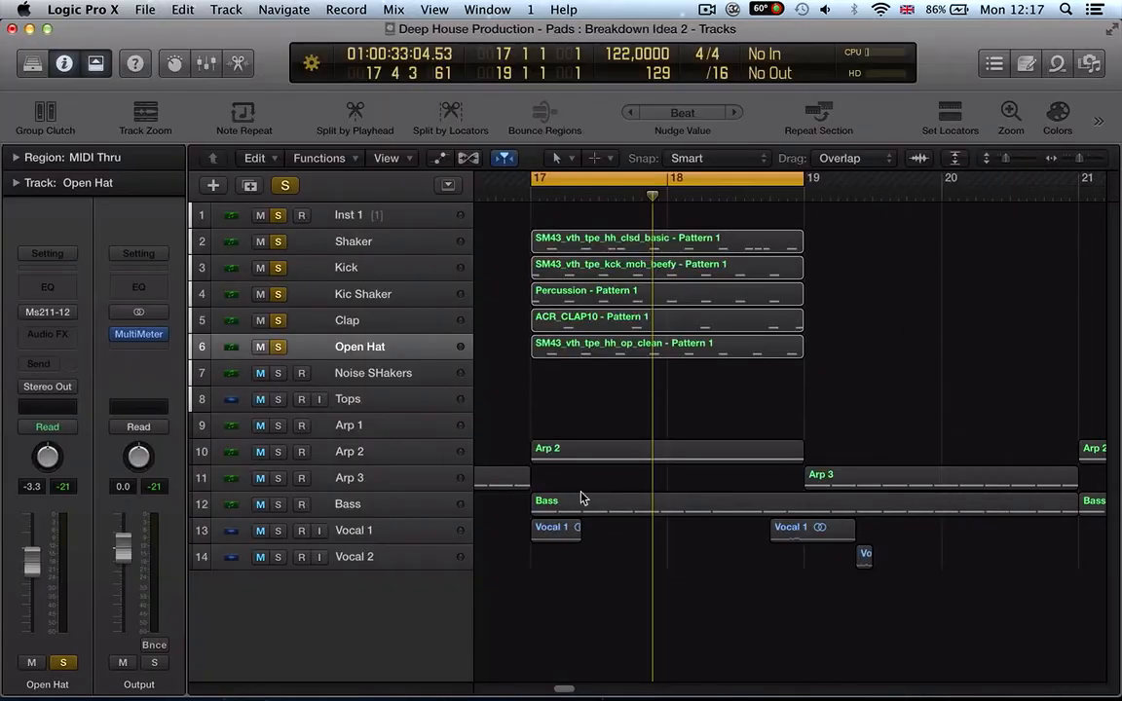
Step: Add a new software instrument track below Vocal 2 and load the u-he Diva instrument on it
left_click(392, 558)
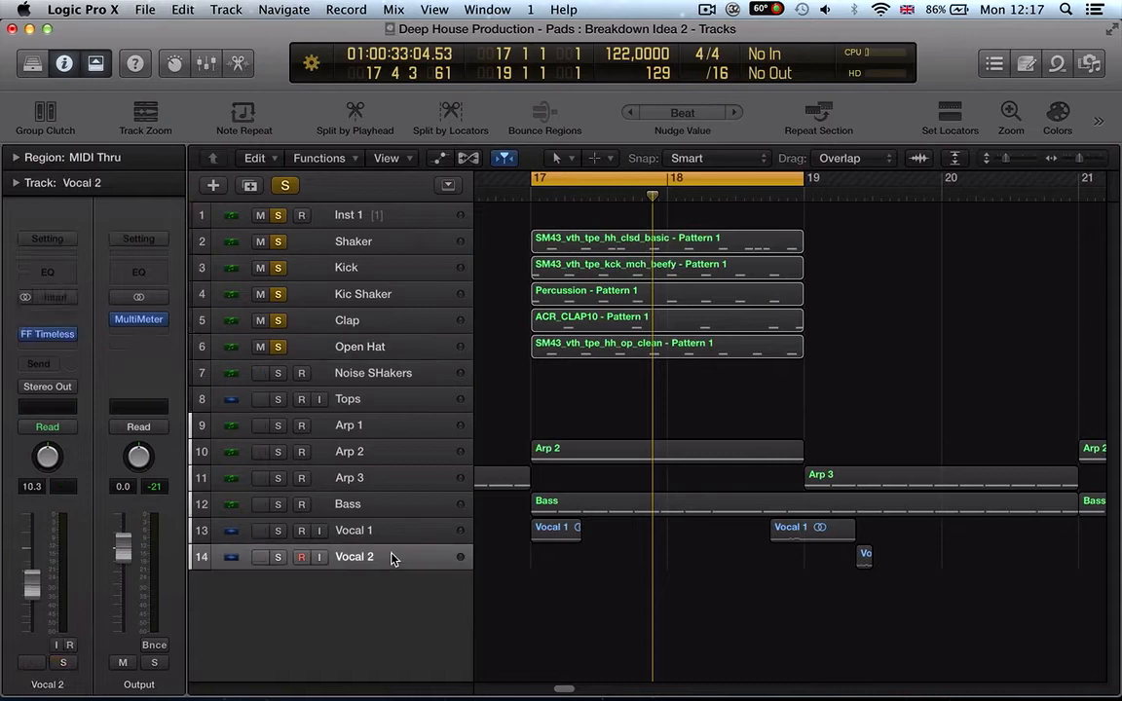
key("alt+super+n")
key("Return")
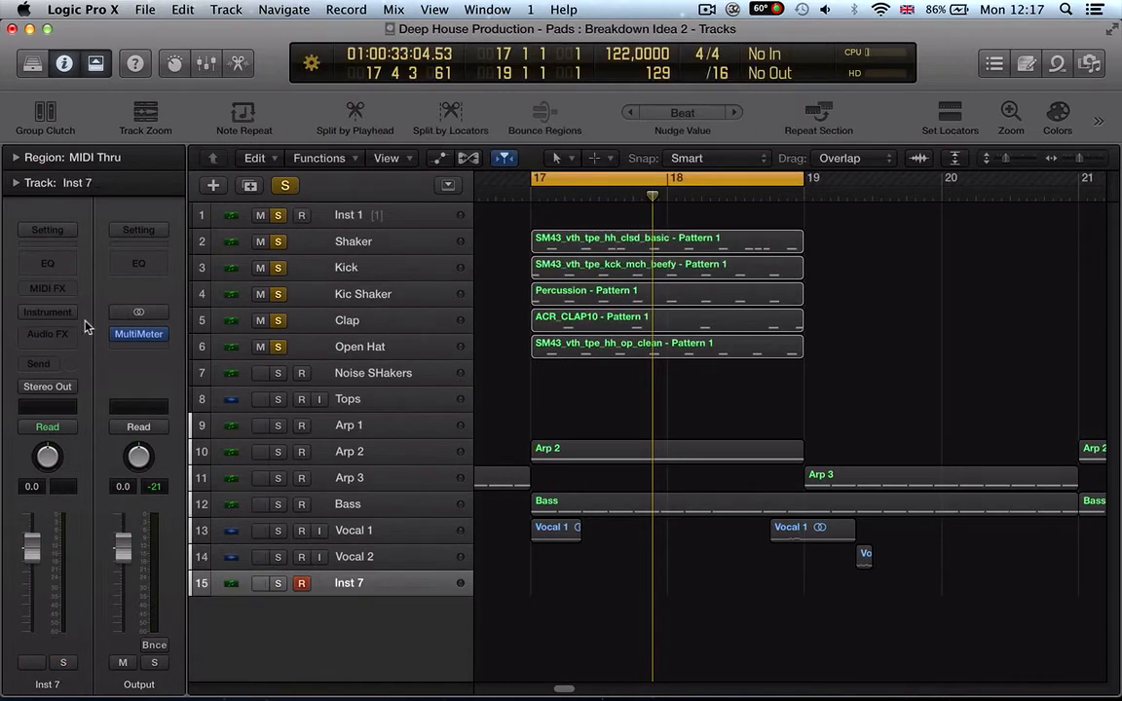
left_click(47, 310)
mouse_move(83, 601)
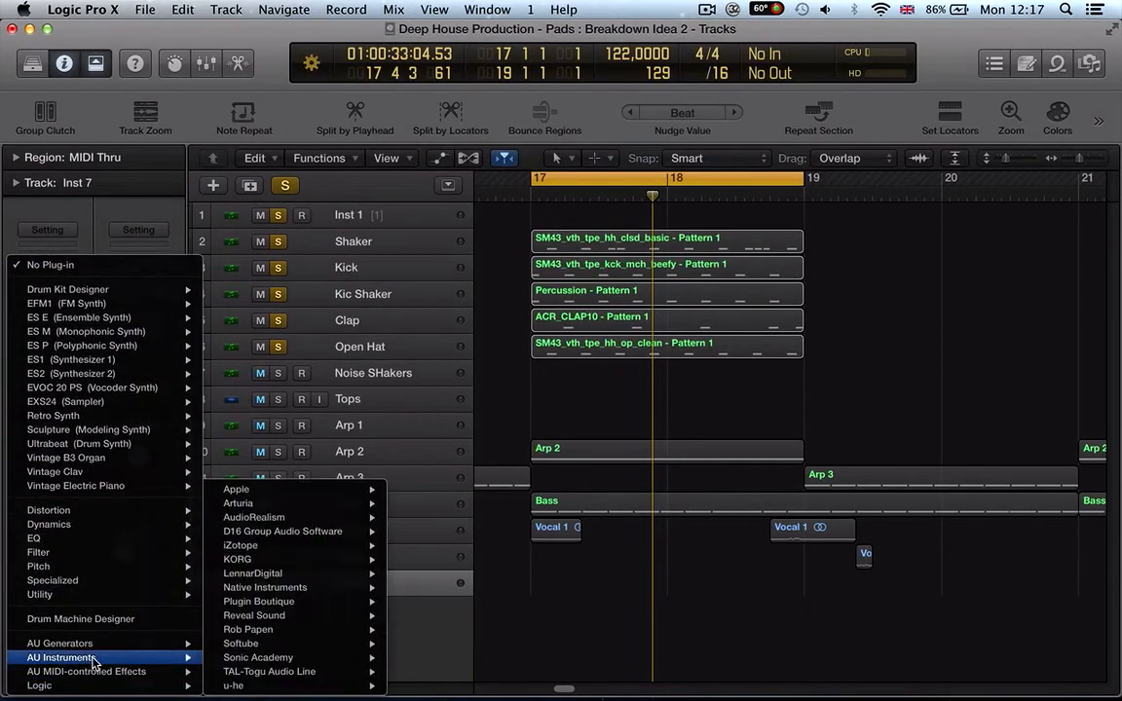
mouse_move(331, 687)
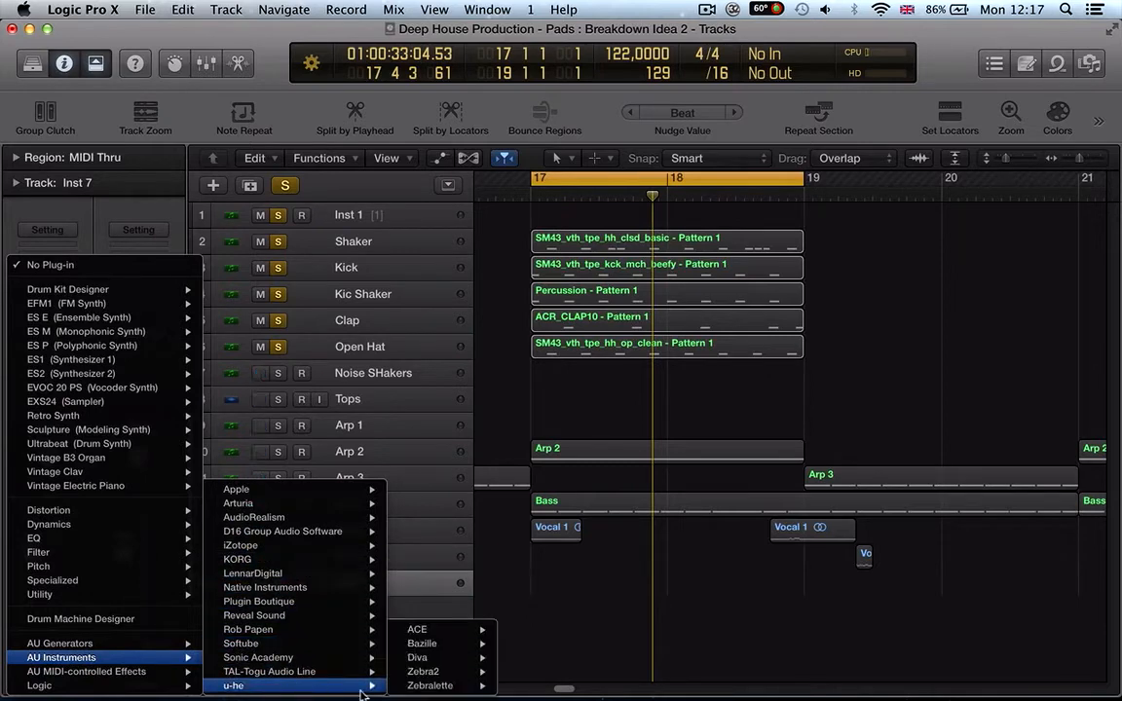
mouse_move(428, 658)
left_click(531, 660)
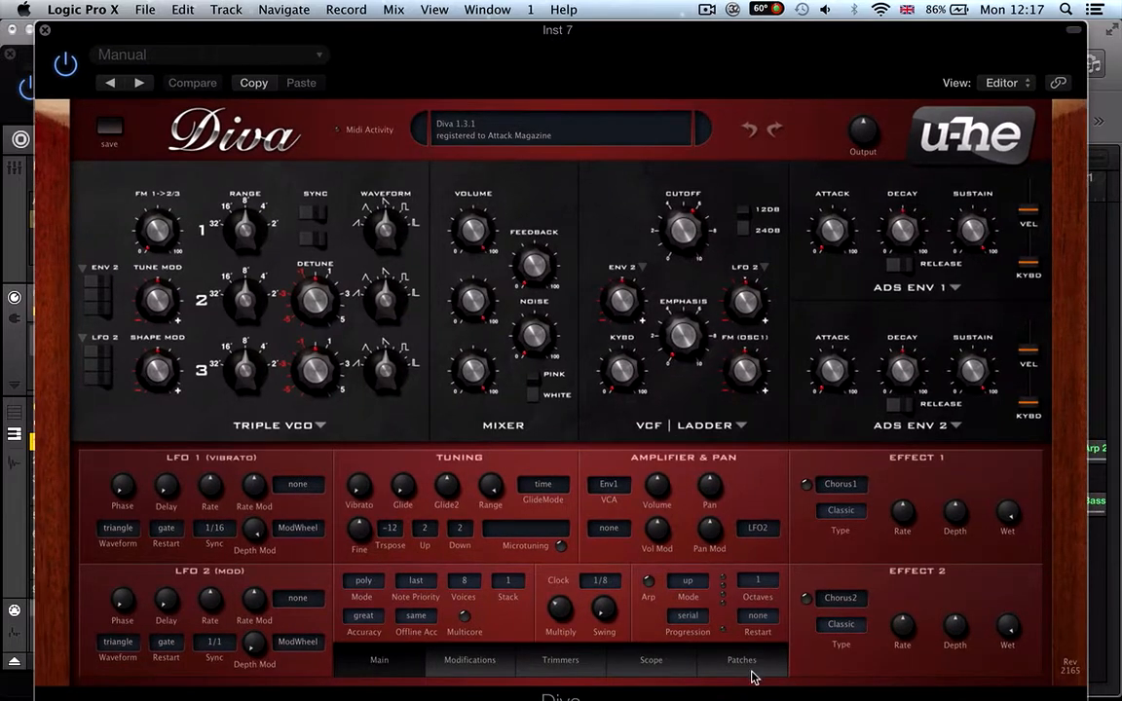
Step: Load the HS Grass Brass patch from Diva's 3 POLY SYNTH folder and close the Diva window
left_click(742, 661)
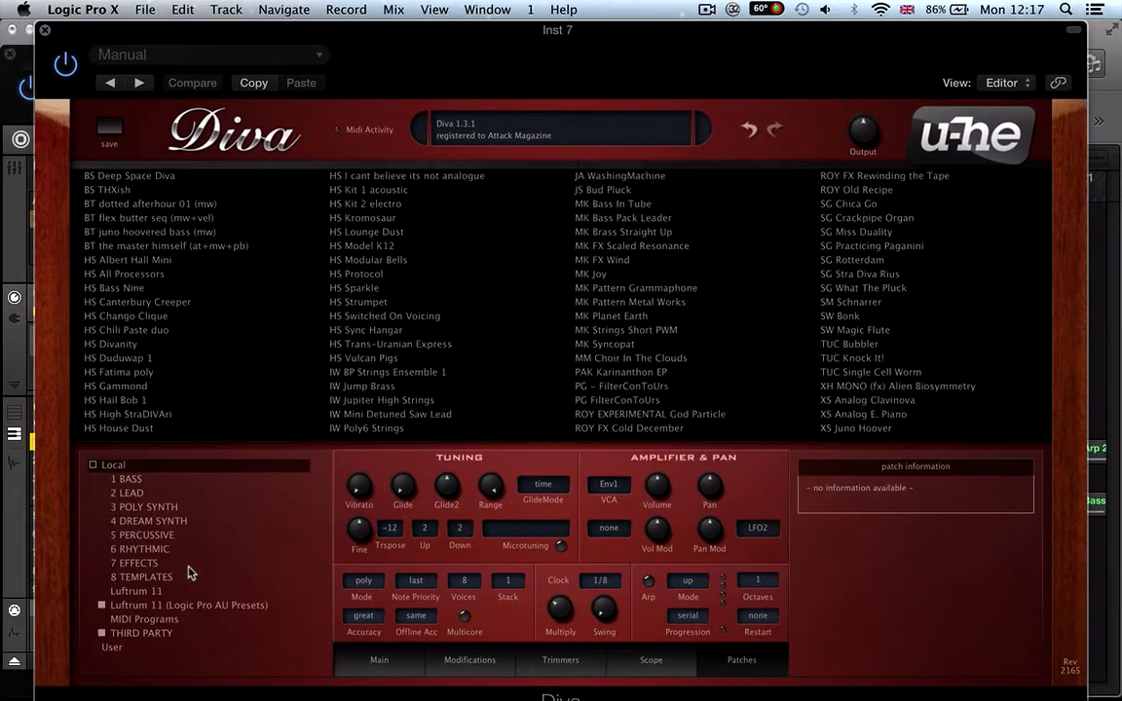
left_click(165, 508)
left_click(369, 175)
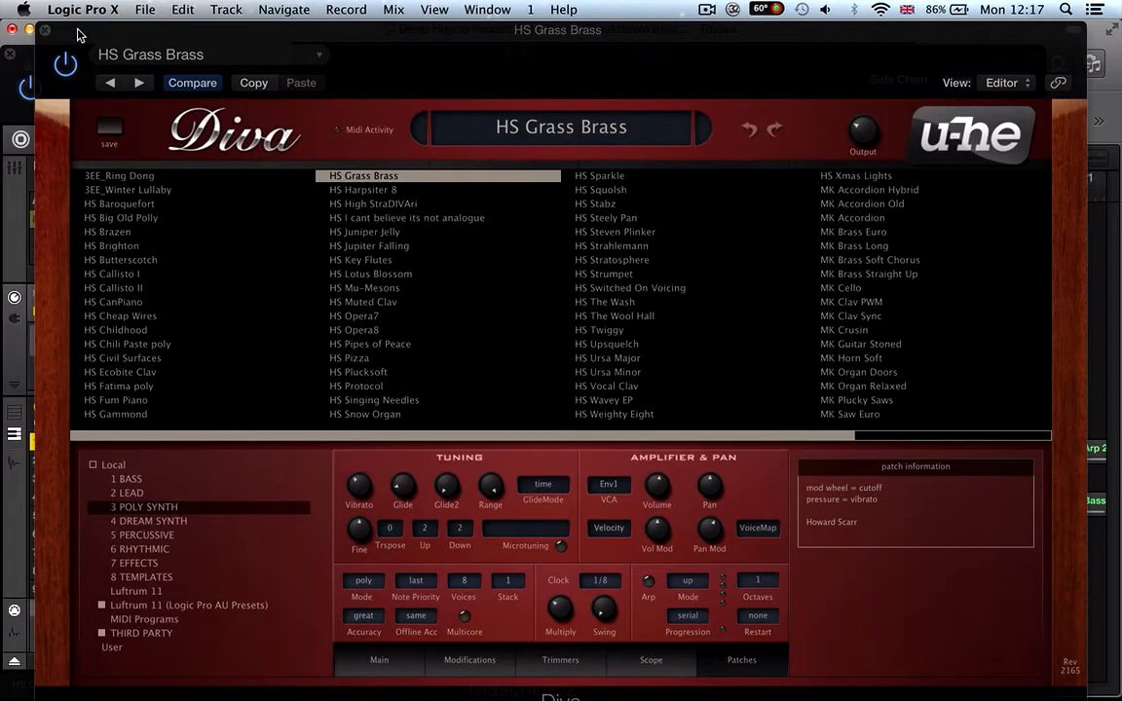
left_click(46, 35)
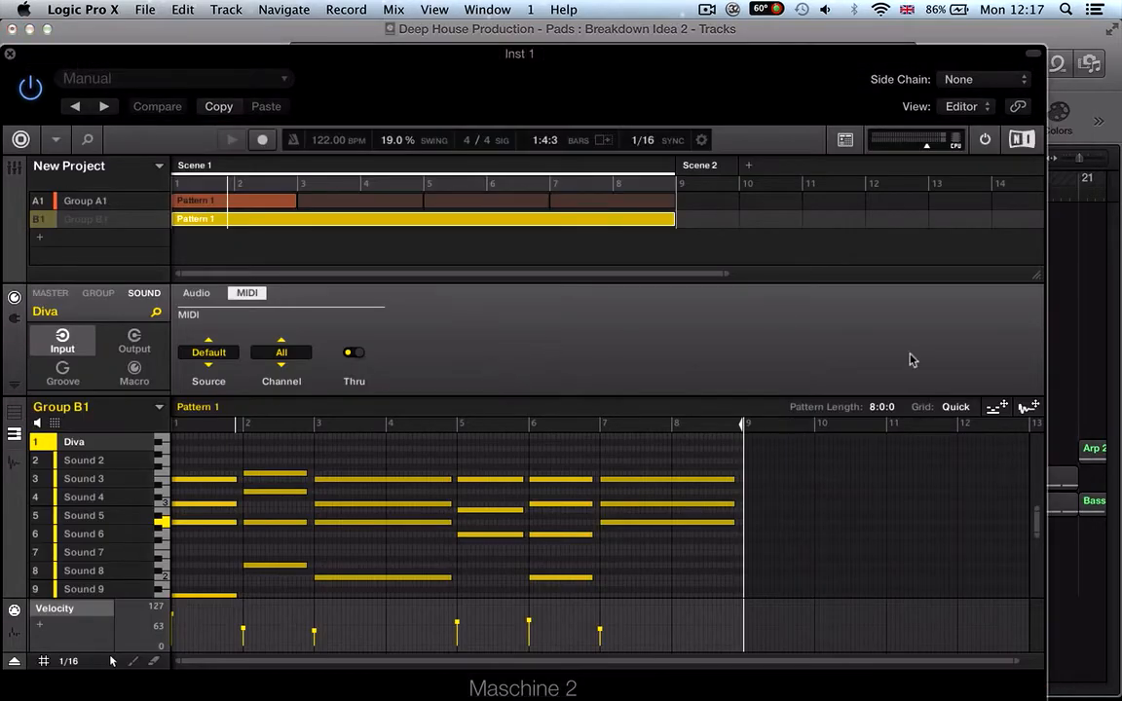
Step: Bring Group B1's Pattern 1 MIDI from Maschine onto the Diva track at bar 17, and switch Maschine to Scene 2
left_click_drag(993, 416, 1069, 556)
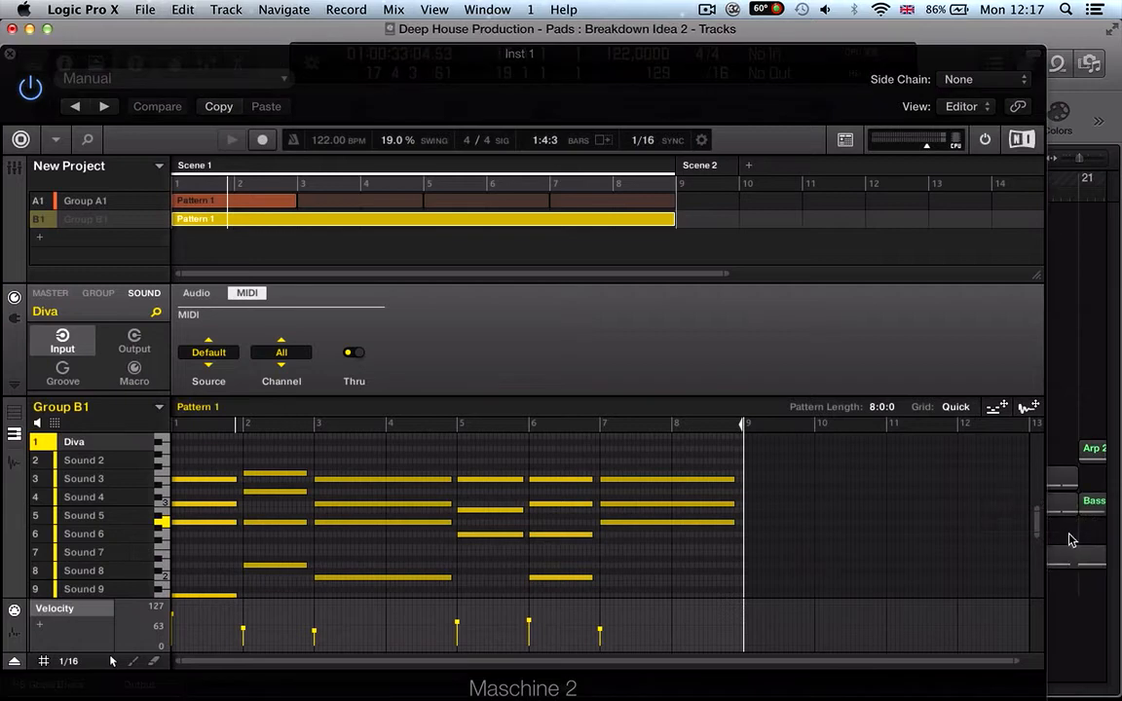
left_click(712, 168)
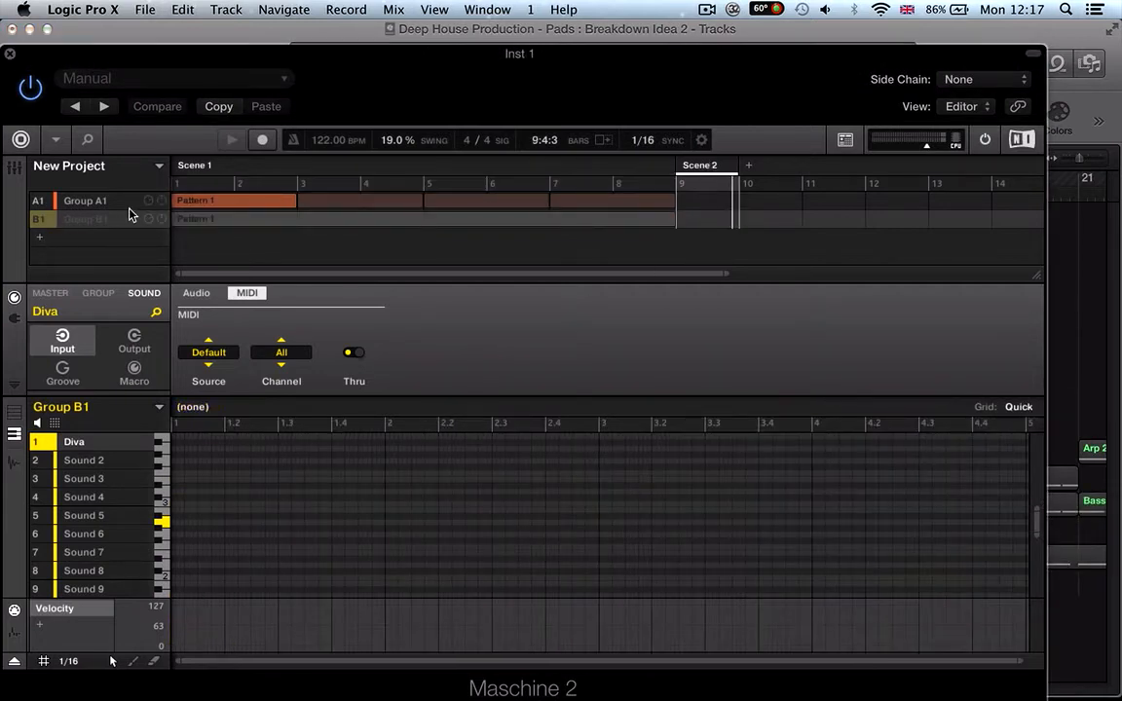
key("v")
left_click_drag(999, 551, 583, 589)
Step: Solo the HS Grass Brass track, review the Diva - Pattern 1 notes in the Piano Roll during playback, and unsolo the track
left_click(280, 583)
double_click(633, 582)
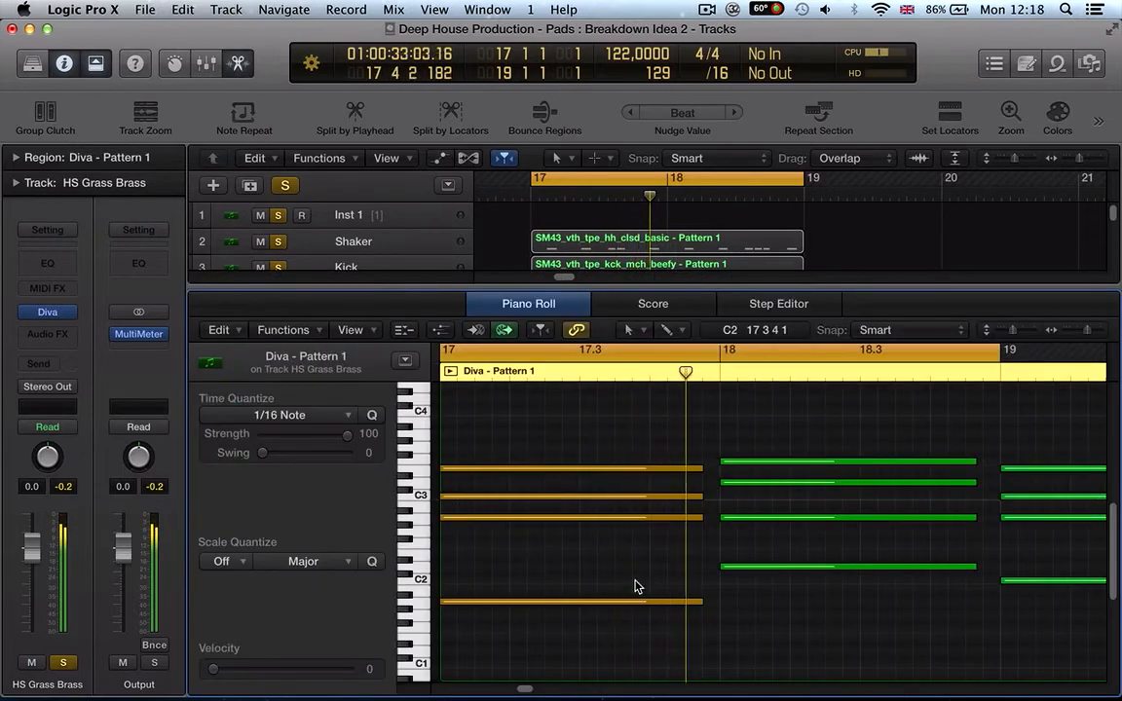
key("super+Left")
key("super+Left")
key("super+Left")
key("super+Left")
scroll(668, 579, "right", 6)
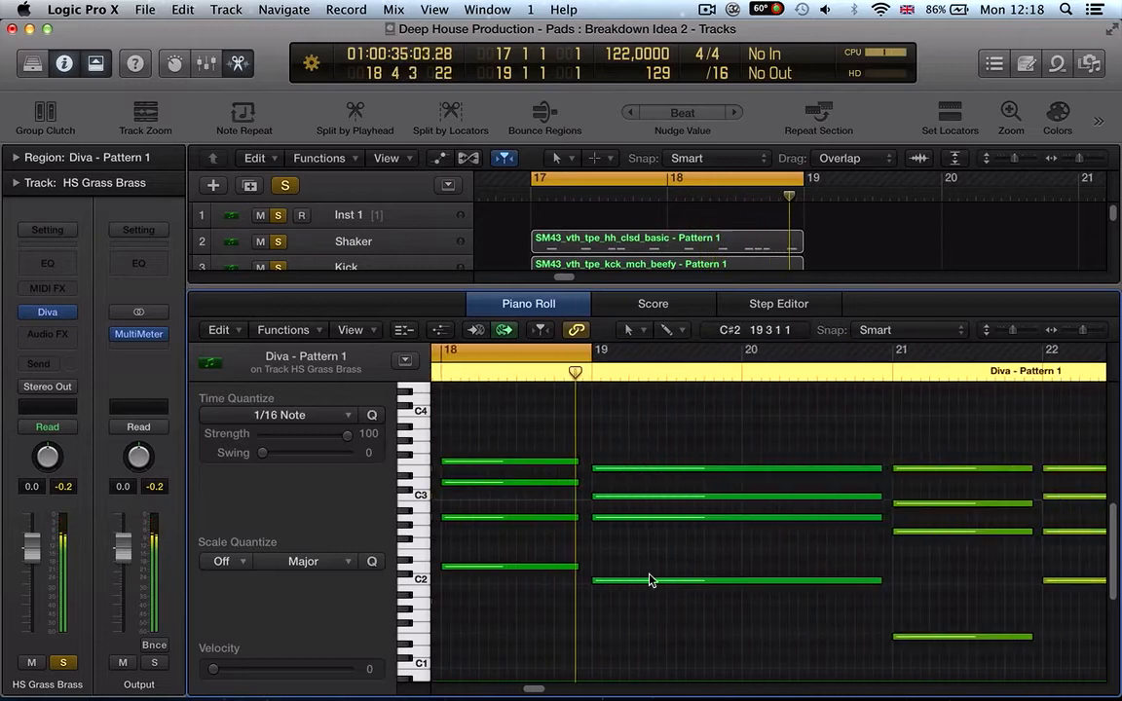
key("super+Left")
key("super+Left")
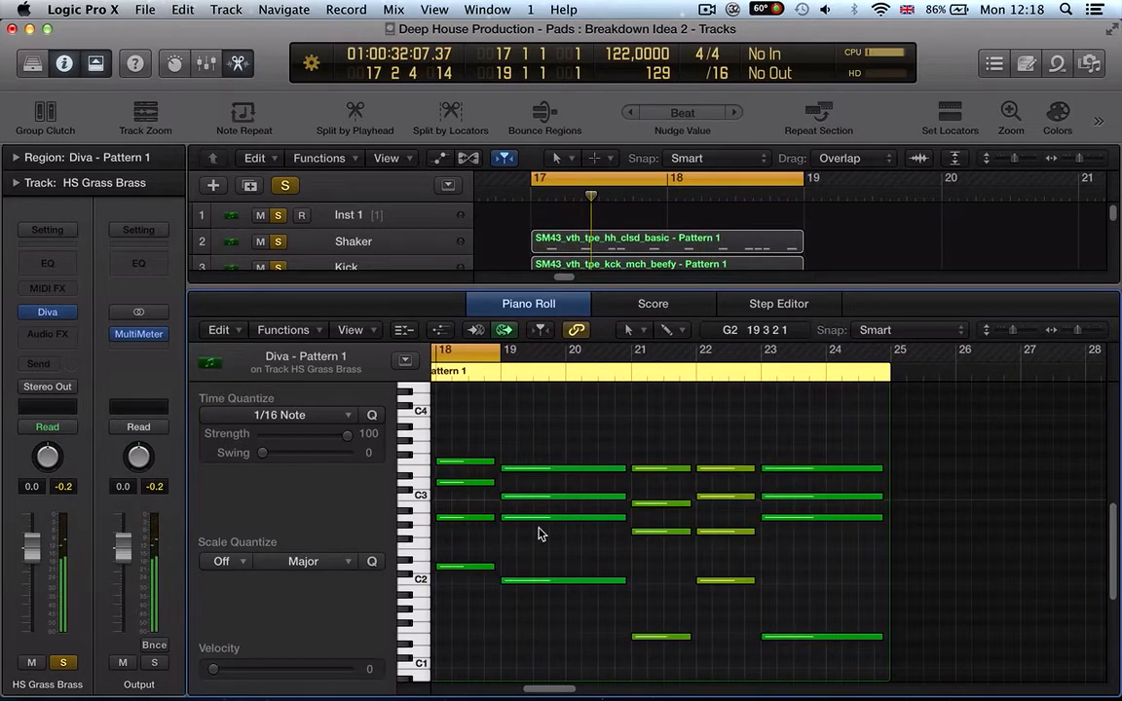
key("p")
left_click(600, 417)
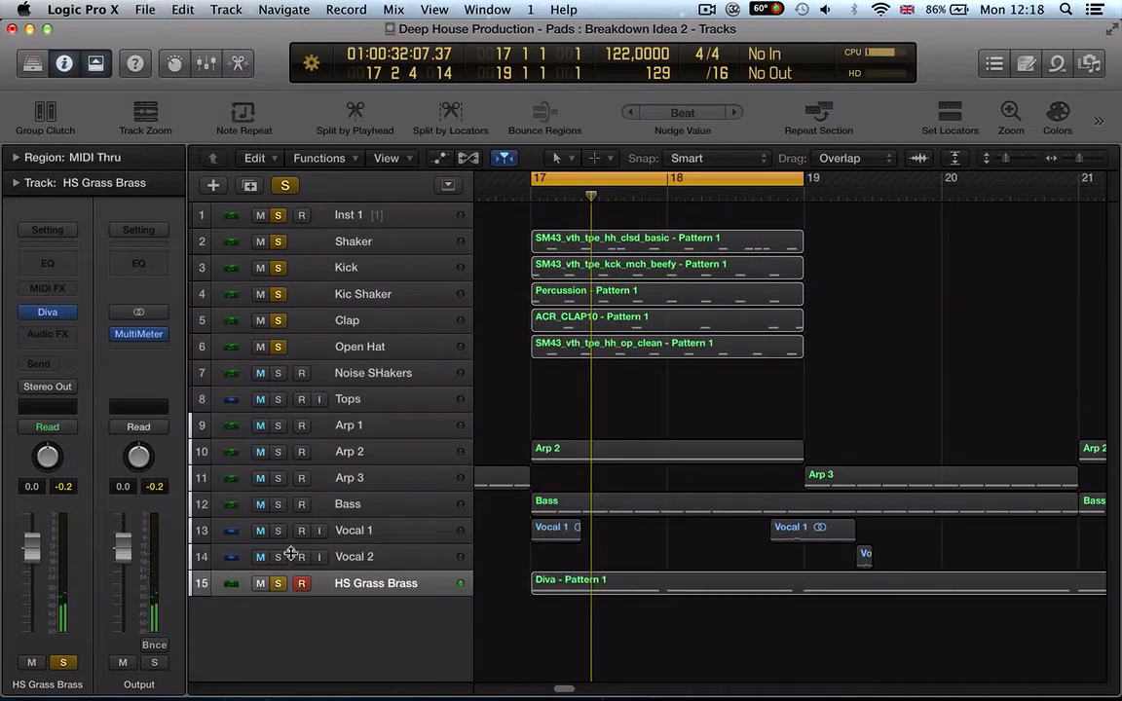
left_click(375, 347)
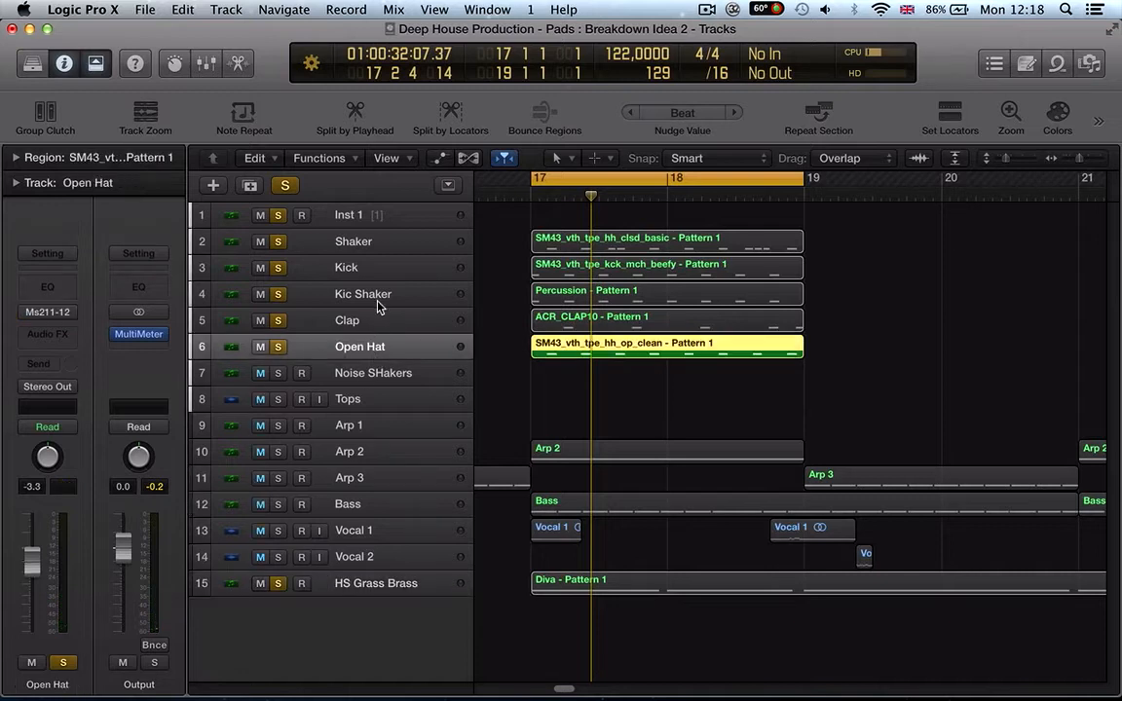
left_click(368, 587)
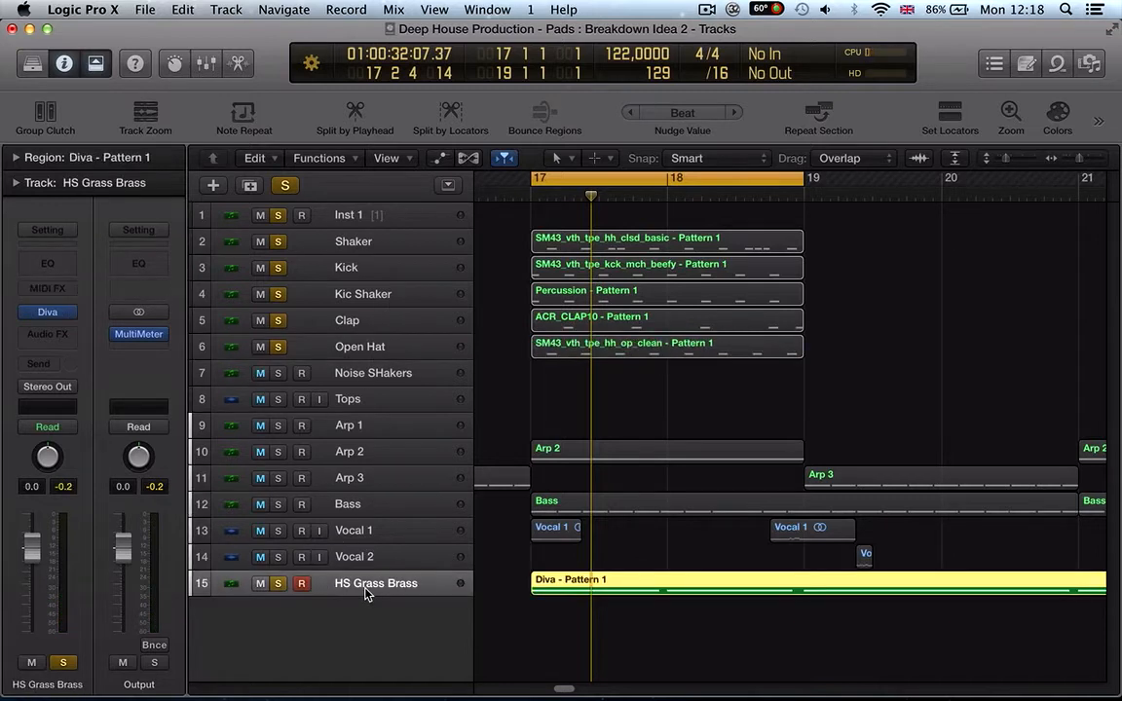
left_click(284, 585)
Step: Name the five drum regions at bar 17 after their tracks
left_click_drag(571, 396, 626, 243)
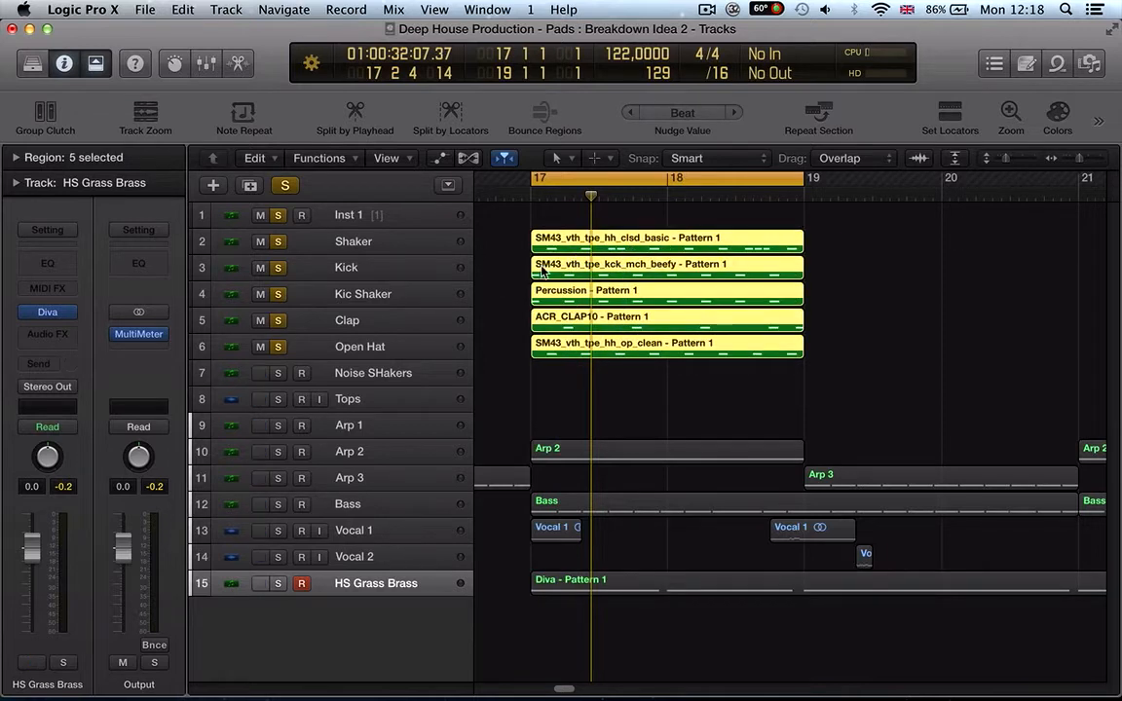
left_click(314, 158)
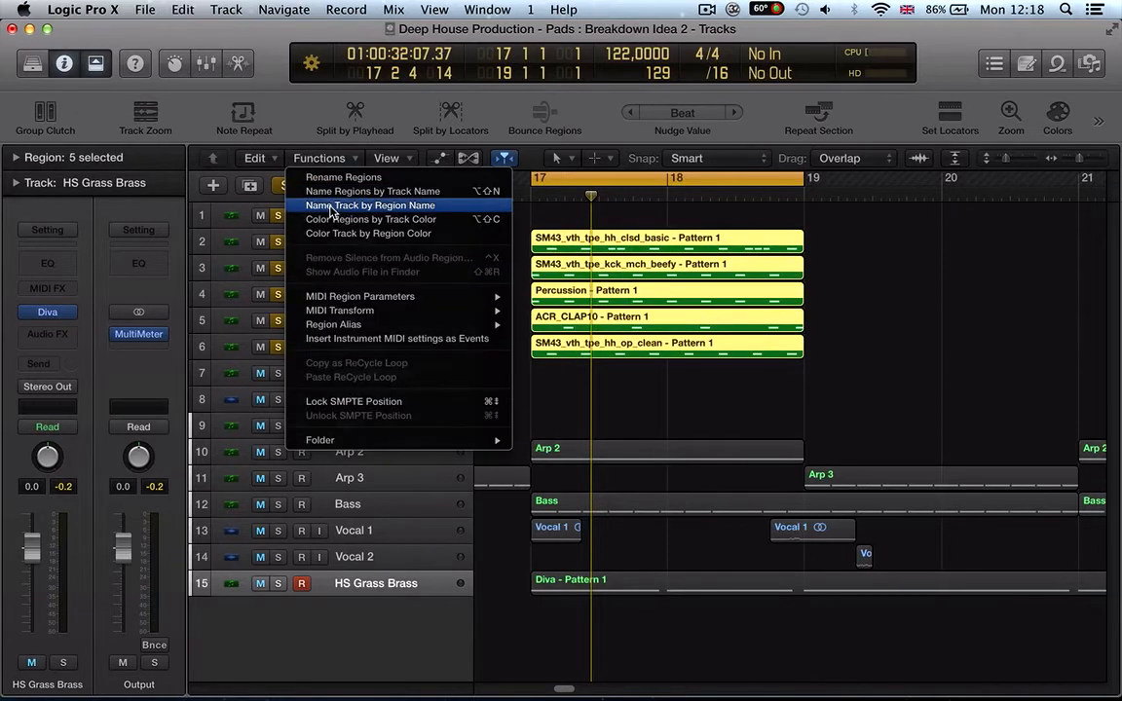
left_click(336, 191)
left_click(499, 319)
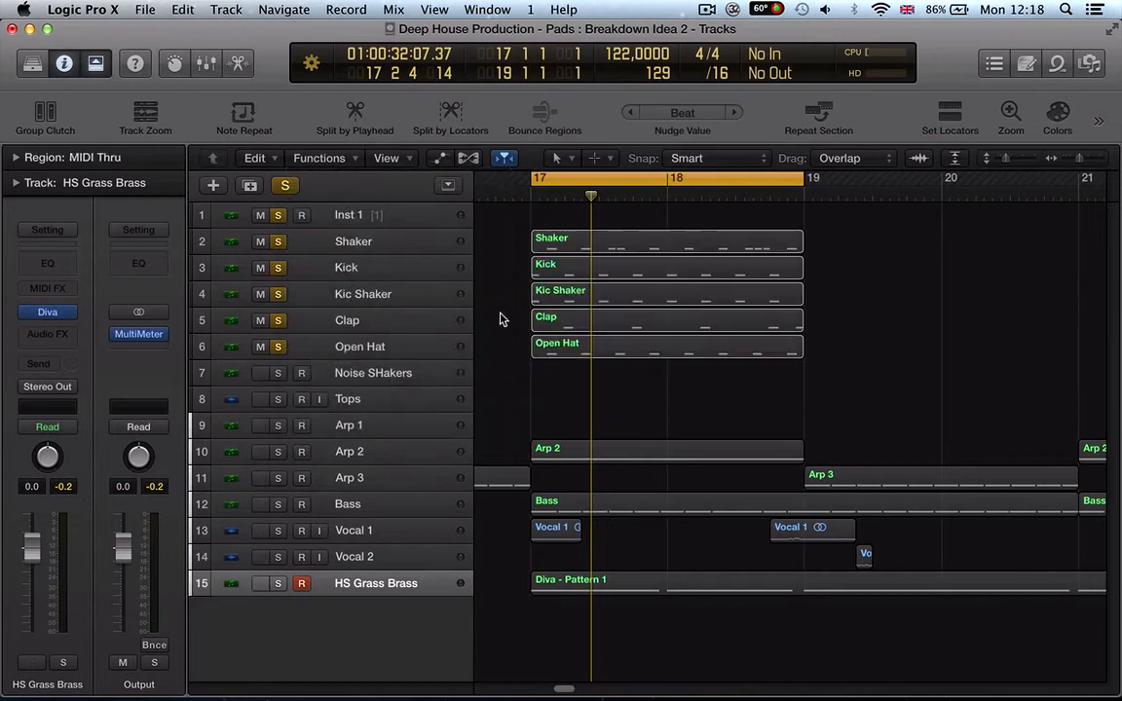
Step: Turn off cycle mode, return the playhead to the start, and move the five drum regions to bar 1
key("c")
key("Return")
key("z")
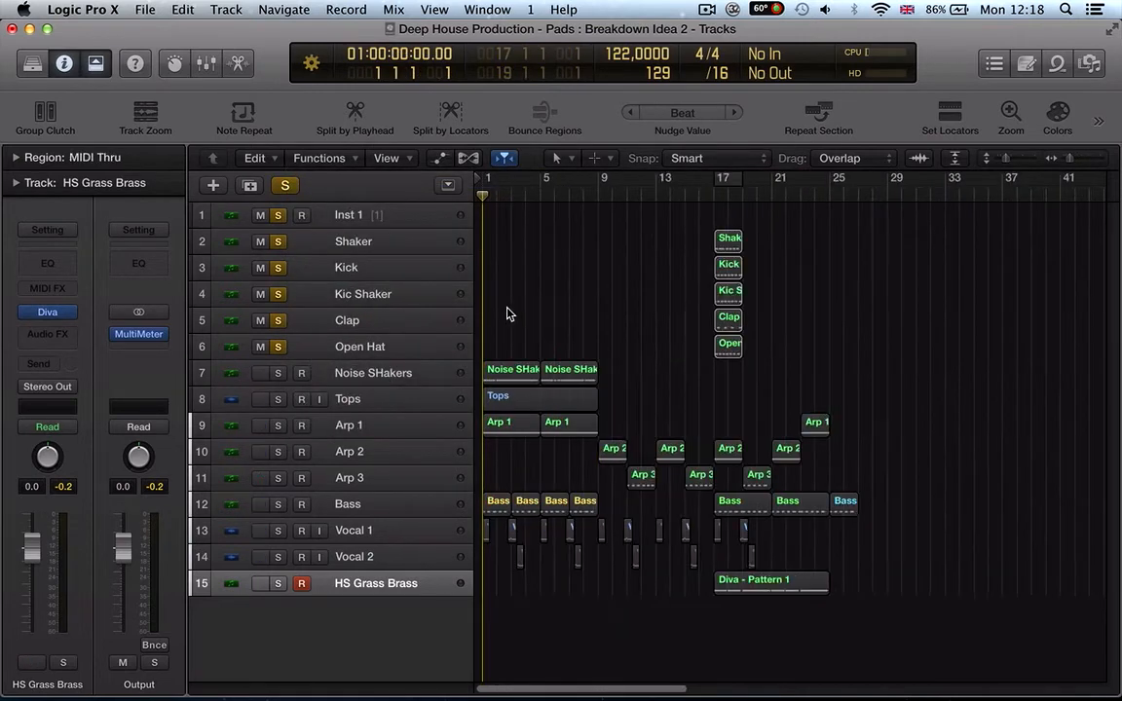
scroll(508, 315, "down", 5)
scroll(509, 316, "up", 5)
left_click_drag(635, 348, 495, 241)
scroll(424, 280, "up", 5)
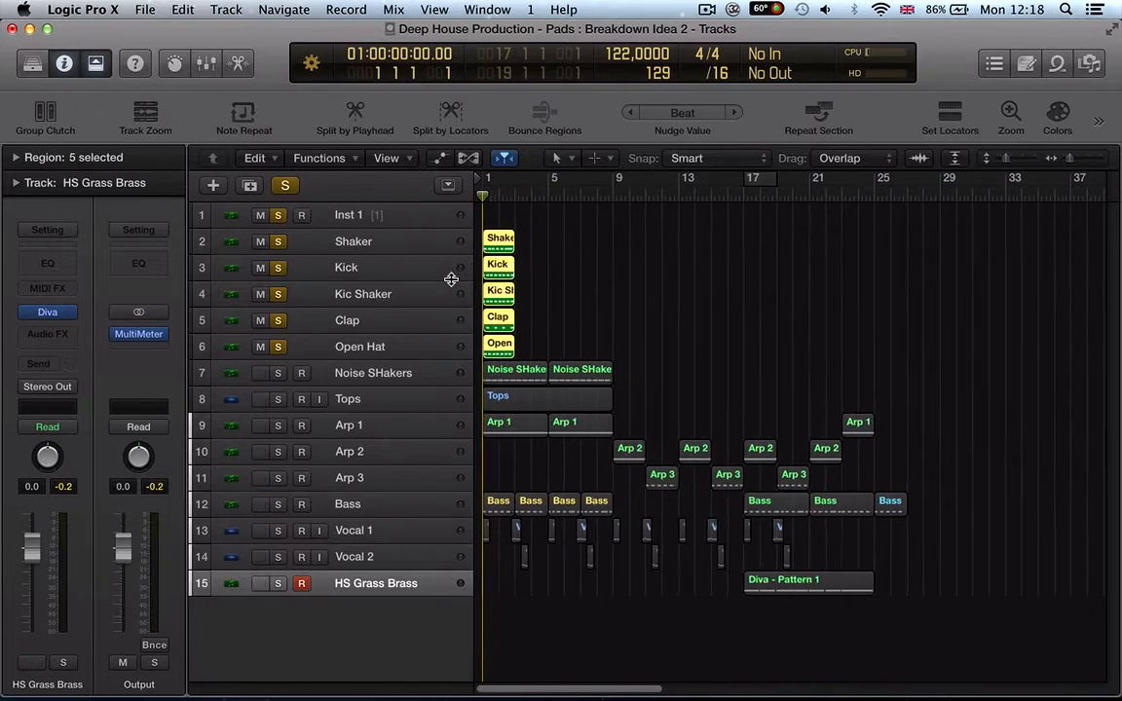
Step: Reorder the drum tracks as Kick, Kic Shaker, Clap, Shaker, Open Hat, and unsolo them along with Inst 1
left_click_drag(423, 279, 353, 243)
left_click_drag(377, 291, 382, 265)
left_click_drag(385, 320, 380, 295)
left_click(379, 328)
left_click(378, 370)
left_click_drag(277, 347, 293, 214)
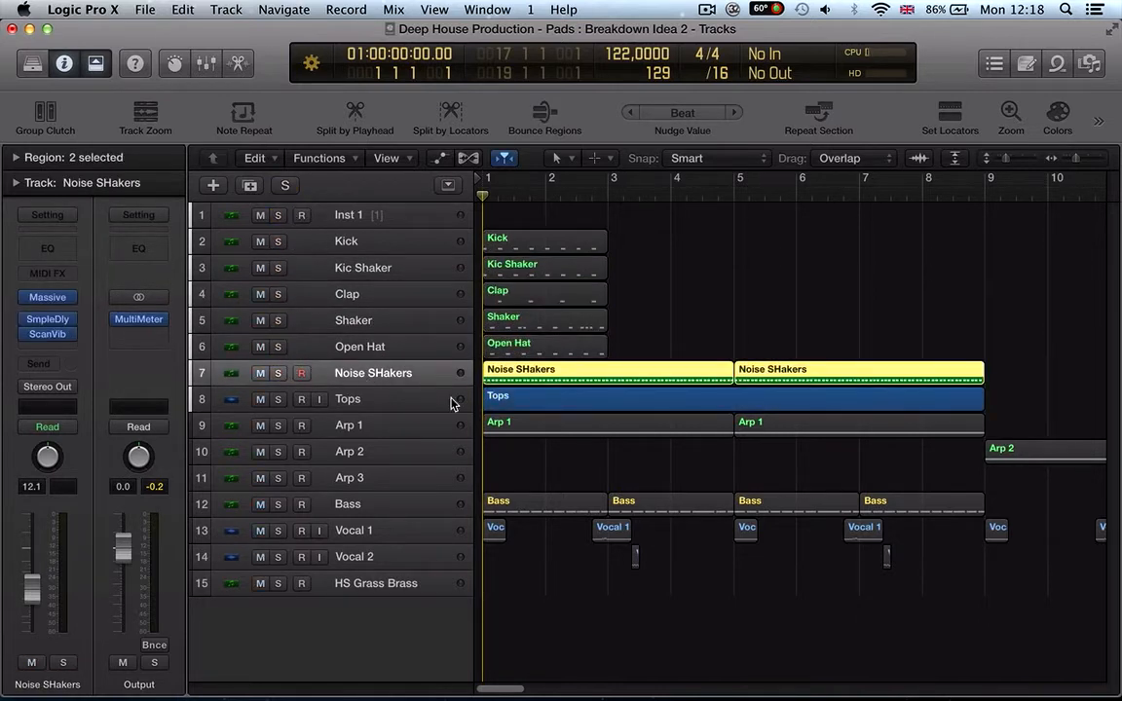
Step: Copy the five two-bar drum regions repeatedly so they fill the arrangement up to bar 9
left_click(383, 409)
key("super+Left")
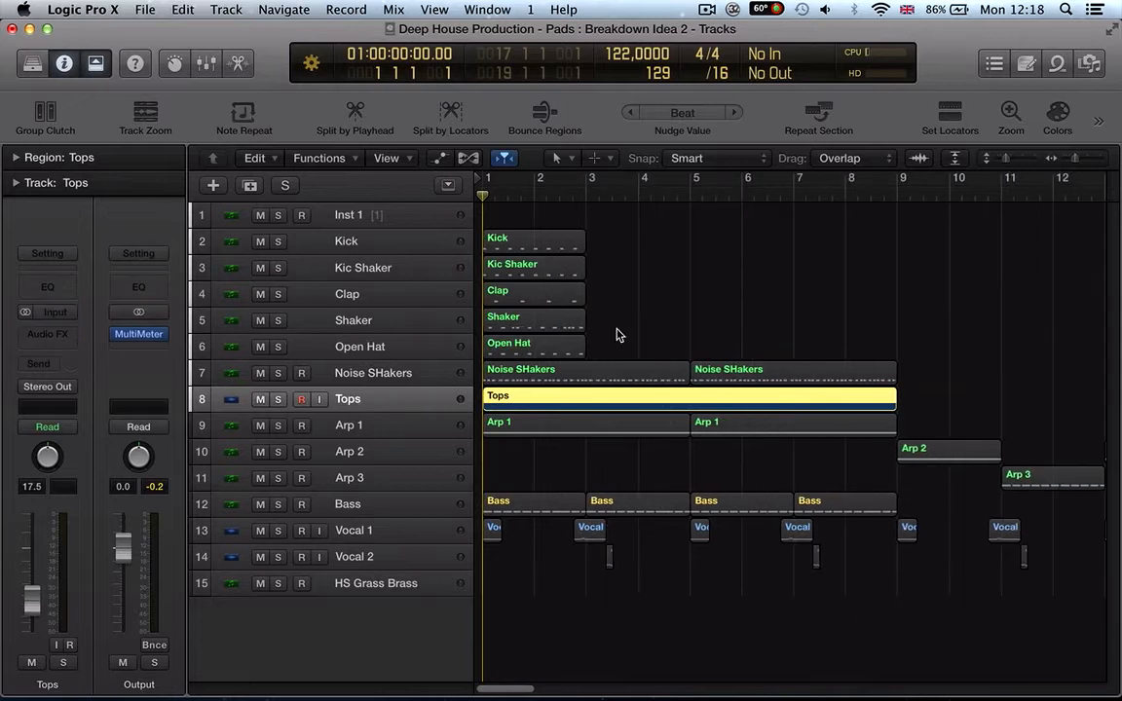
left_click_drag(617, 333, 482, 243)
left_click_drag(614, 343, 641, 255)
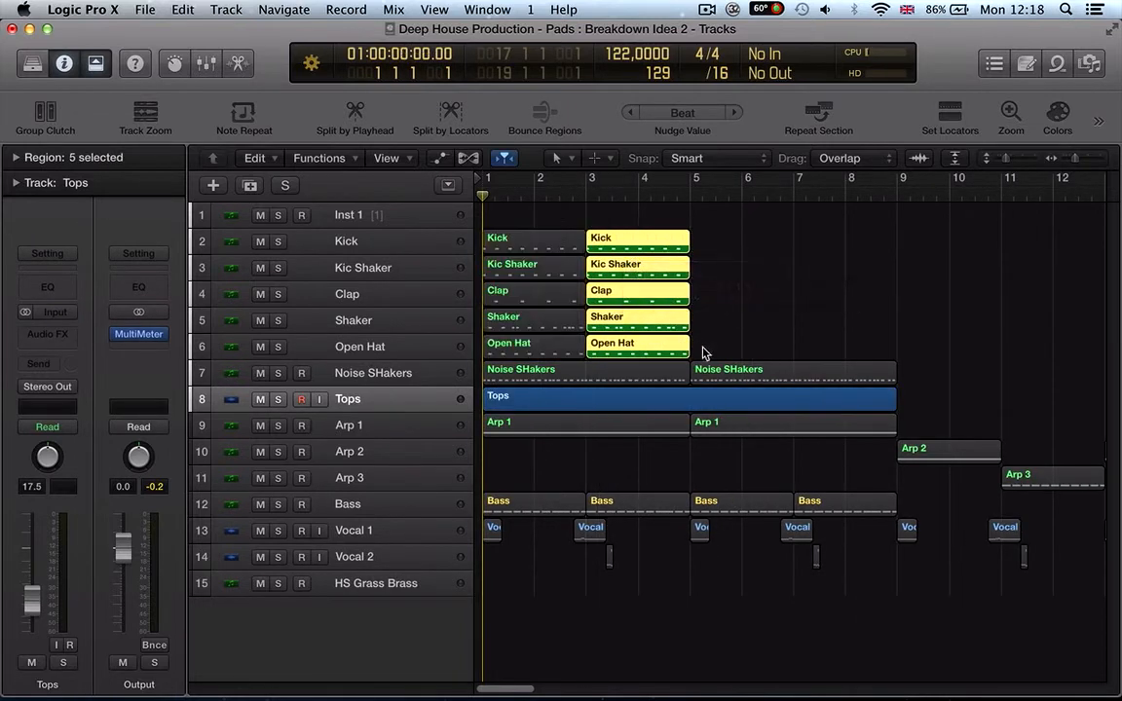
left_click_drag(721, 349, 470, 220)
left_click_drag(534, 244, 723, 243)
Step: Glue the repeated Kick, Kic Shaker, Clap, Shaker, Open Hat and Noise SHakers regions into one region per track
left_click(433, 243)
key("t")
left_click(522, 241)
left_click(521, 241)
key("Down")
left_click(516, 265)
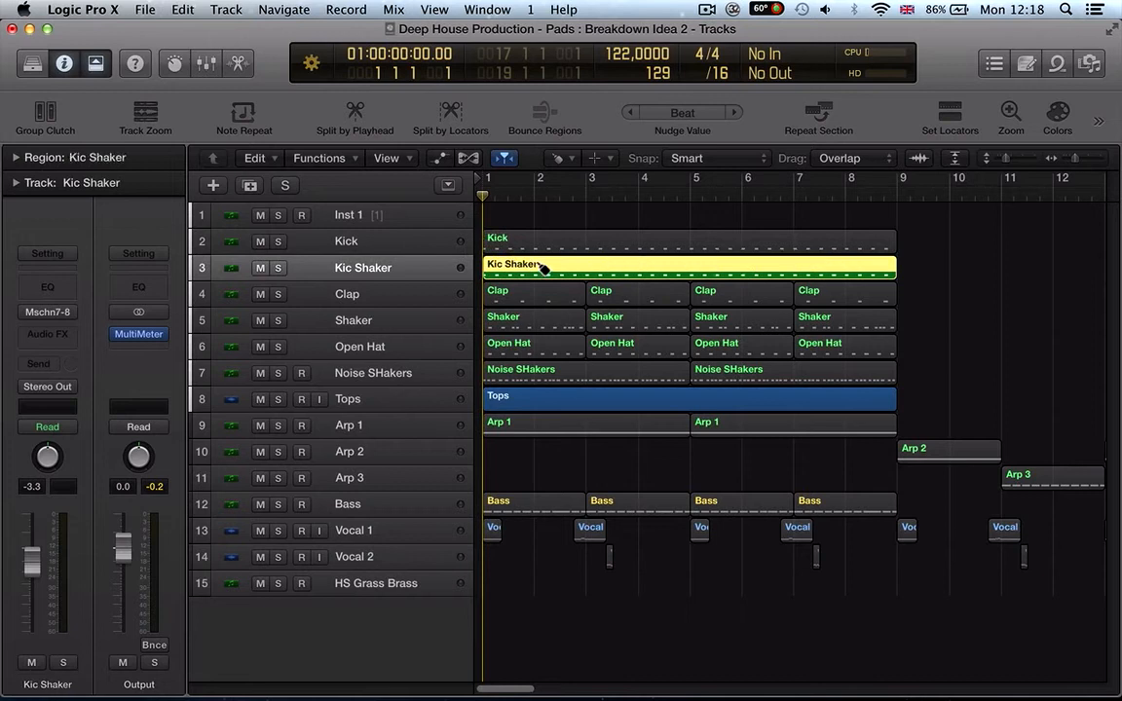
key("Down")
left_click(545, 289)
key("Down")
left_click(544, 316)
key("Down")
left_click(516, 341)
key("Down")
left_click(550, 370)
key("t")
key("t")
Step: Move the Bass track above Arp 1, directly below Tops
scroll(461, 418, "down", 2)
left_click_drag(376, 514, 372, 423)
left_click(407, 465)
scroll(407, 465, "down", 2)
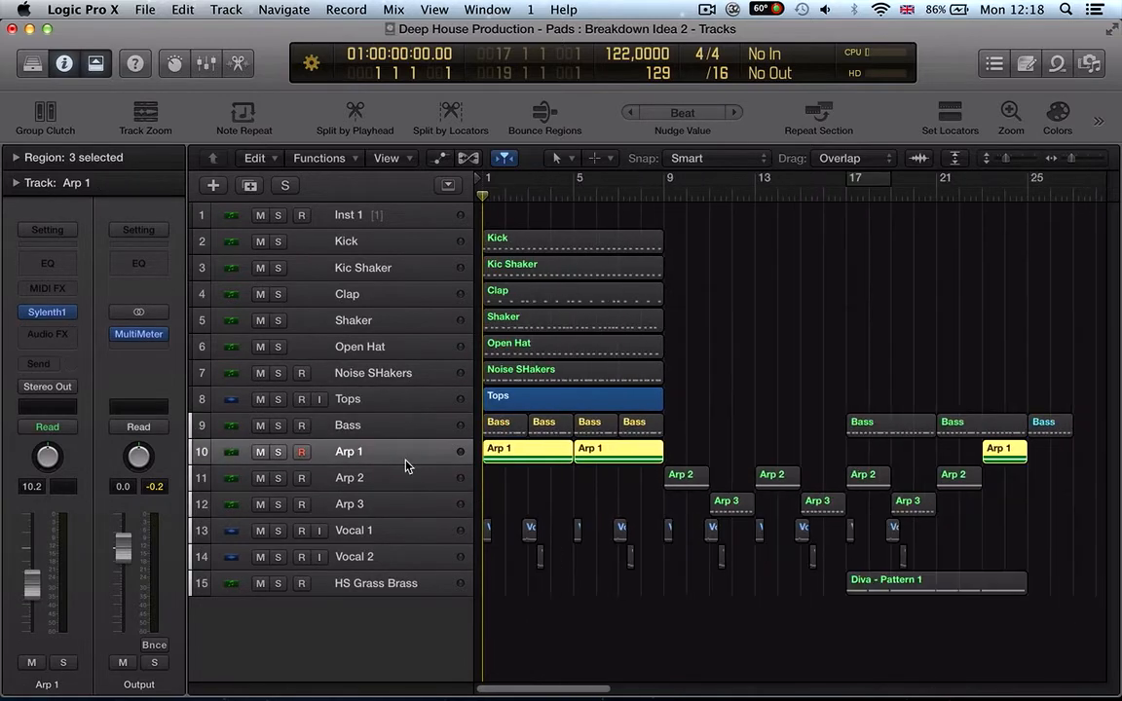
Step: Rename the HS Grass Brass track as Pads and move its Diva - Pattern 1 region to bar 1
left_click(370, 534)
left_click(375, 583)
double_click(375, 583)
type("P")
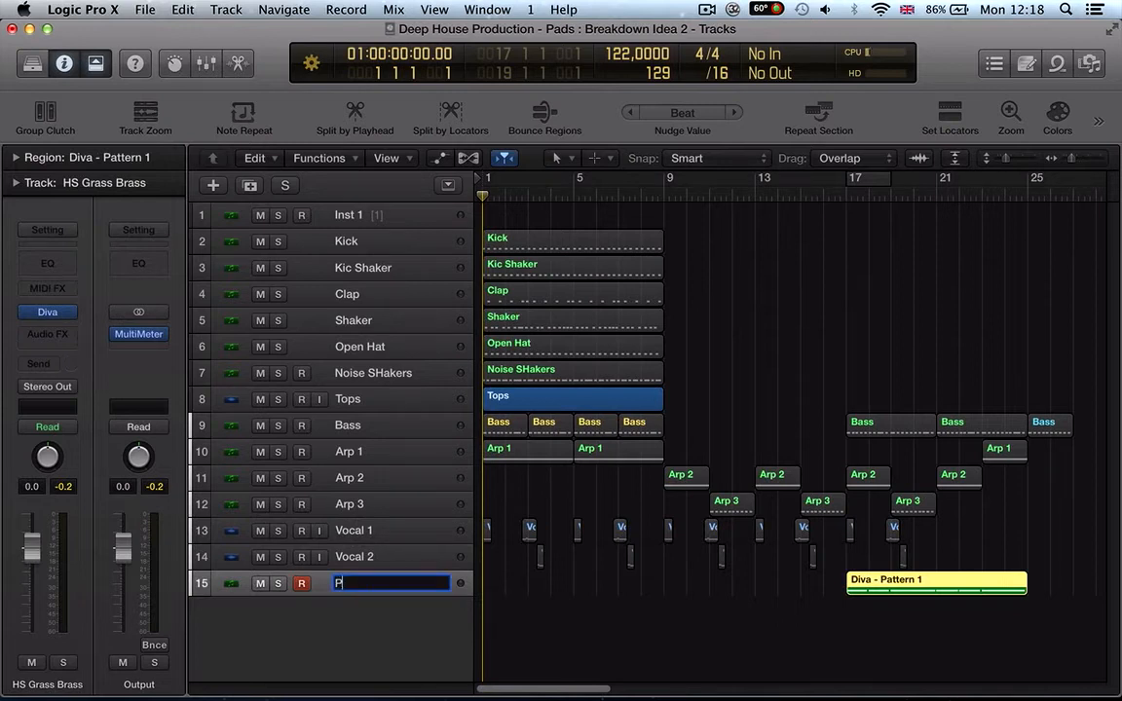
type("ads")
key("Return")
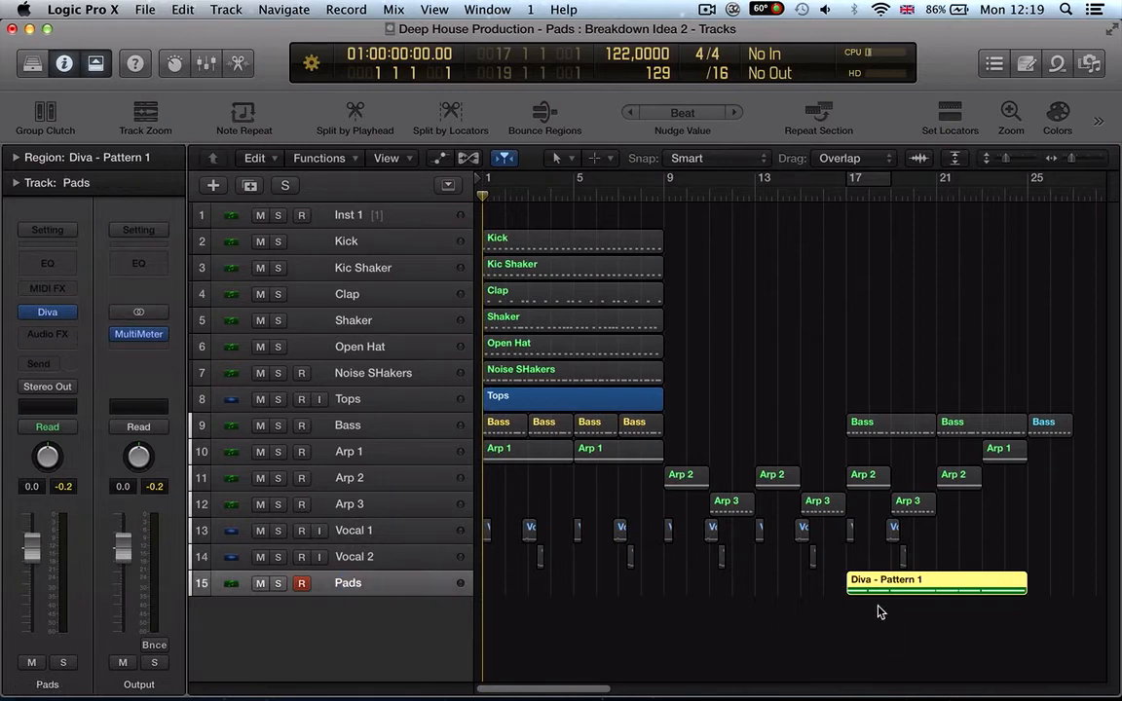
left_click_drag(890, 583, 526, 593)
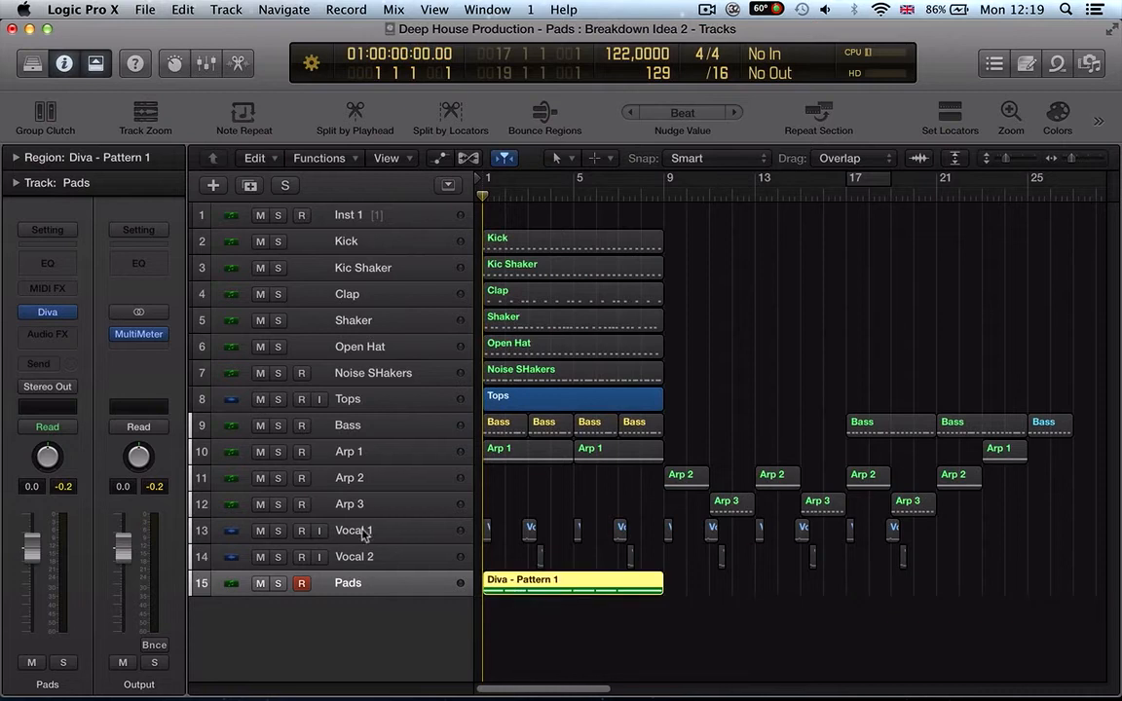
Step: Join the Vocal 1 regions before bar 9 into one region and extend it to 8 bars
left_click(339, 537)
left_click_drag(640, 537, 464, 531)
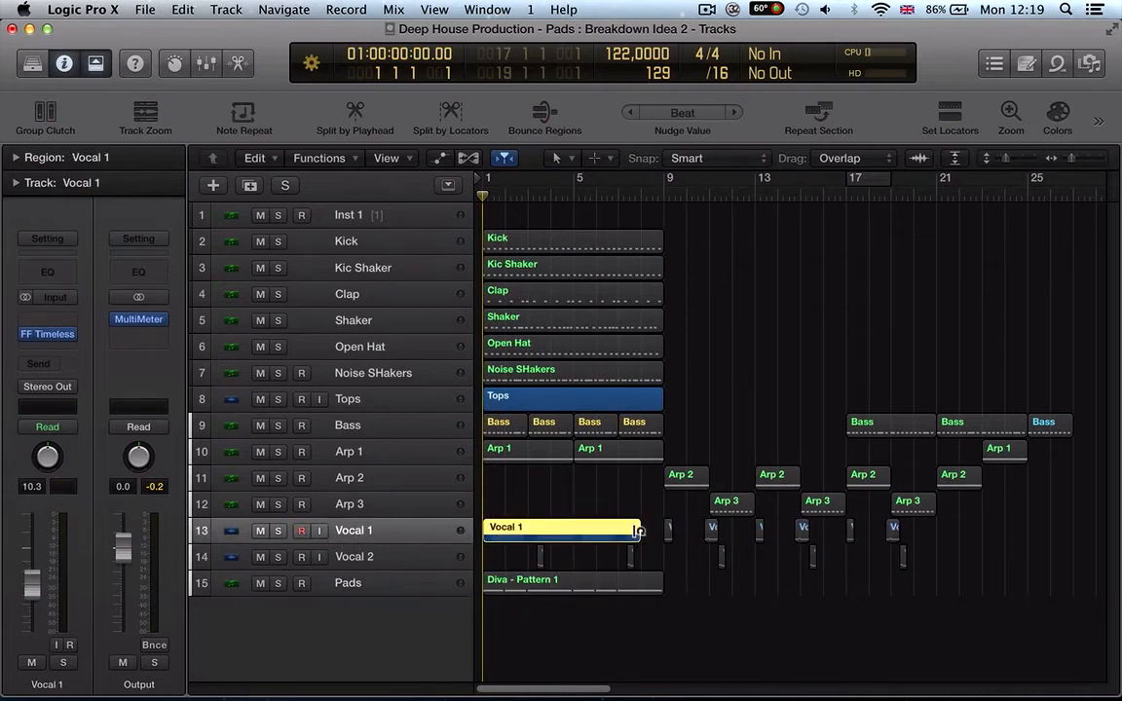
left_click_drag(633, 538, 657, 536)
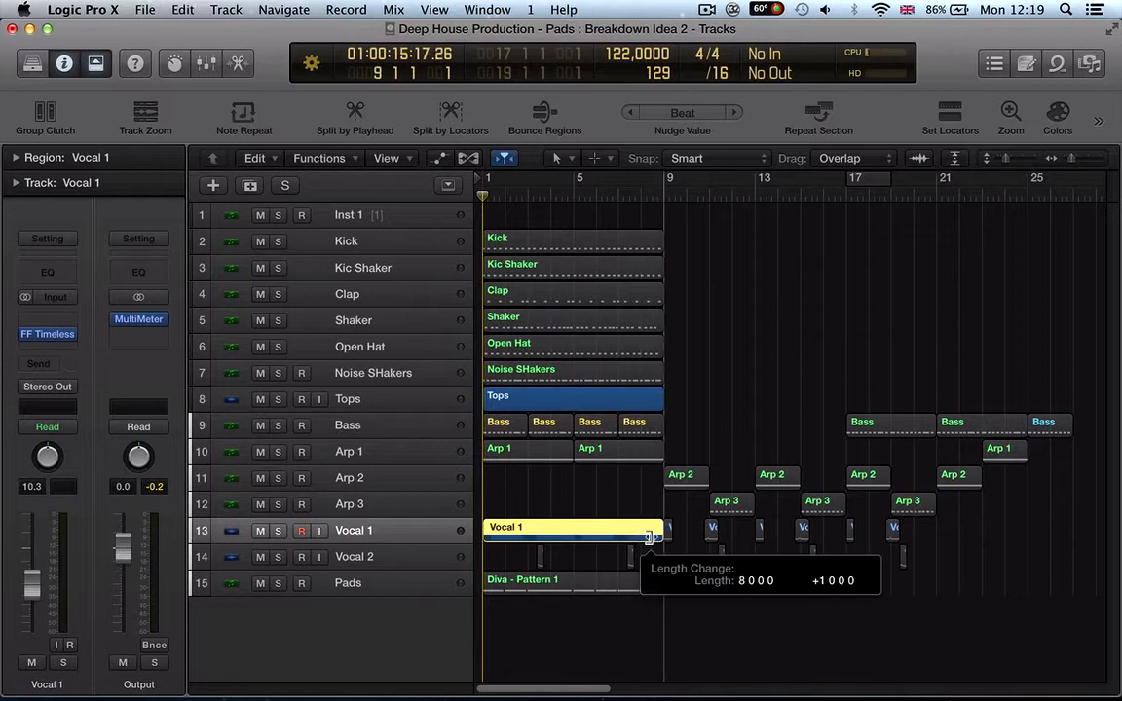
Step: Join the Vocal 2 regions before bar 9 and extend the result across bars 1 to 9, and delete the remaining vocal regions after bar 9
left_click(410, 563)
left_click_drag(641, 552, 510, 563)
key("super+j")
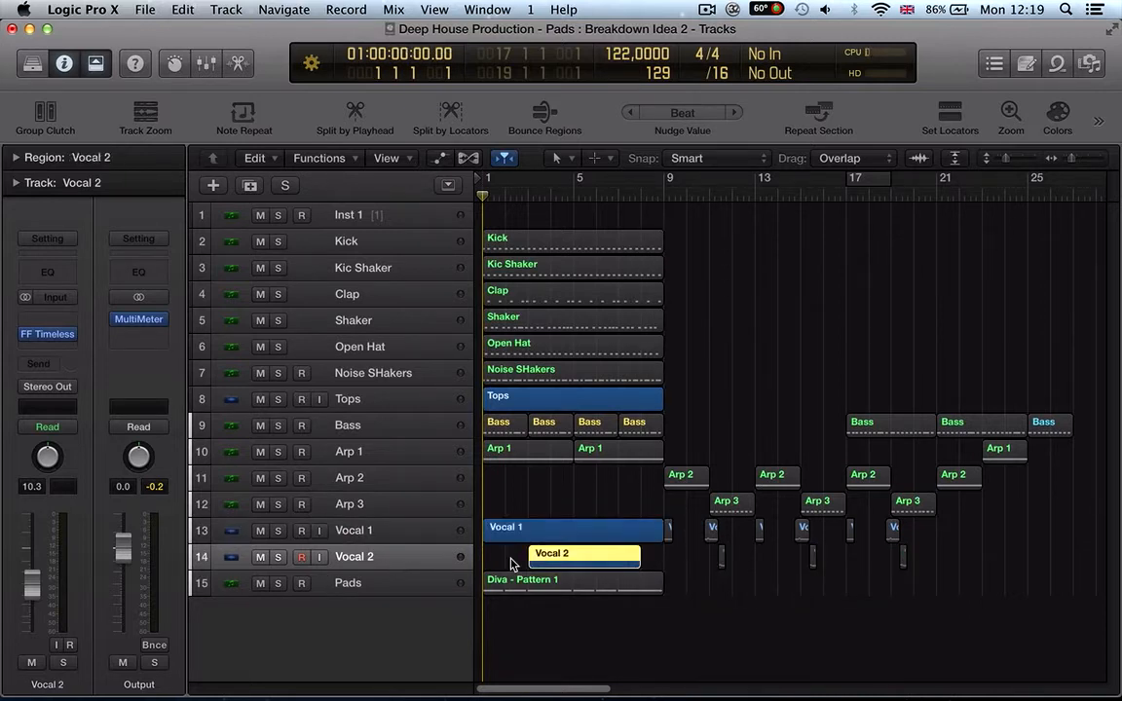
left_click_drag(527, 567, 484, 567)
left_click_drag(641, 567, 663, 567)
left_click_drag(964, 569, 668, 531)
key("Delete")
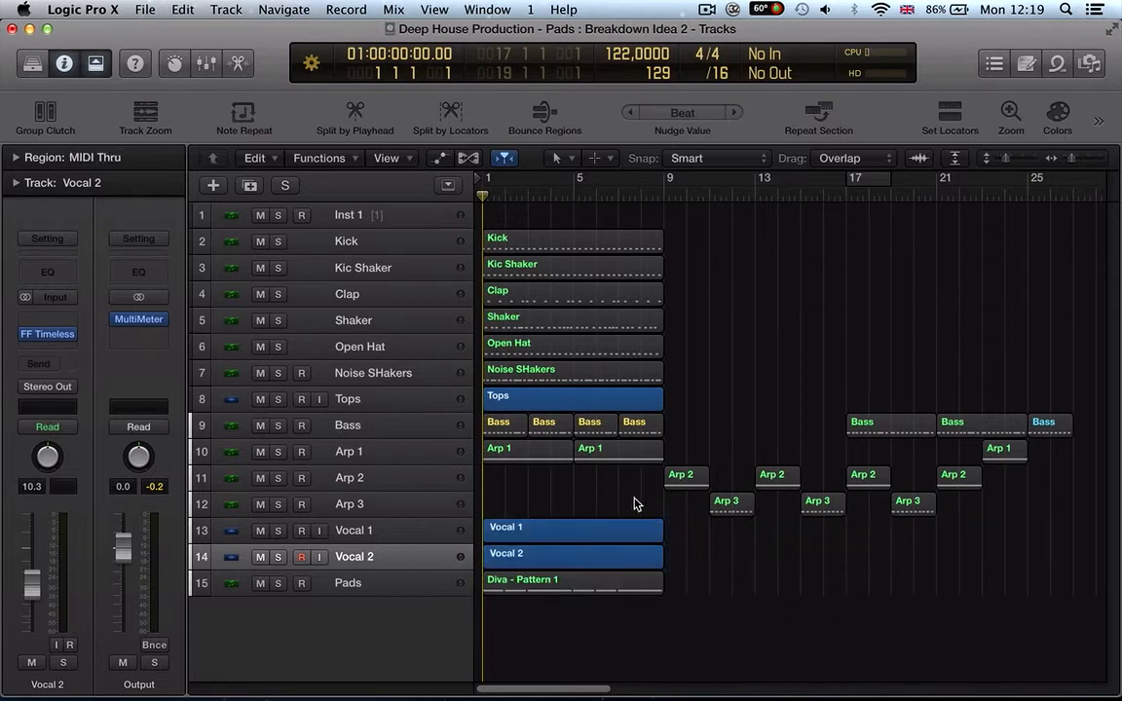
Step: Color the Kick, Kic Shaker, Clap, Shaker, Open Hat and Noise SHakers regions red
left_click_drag(733, 384, 554, 229)
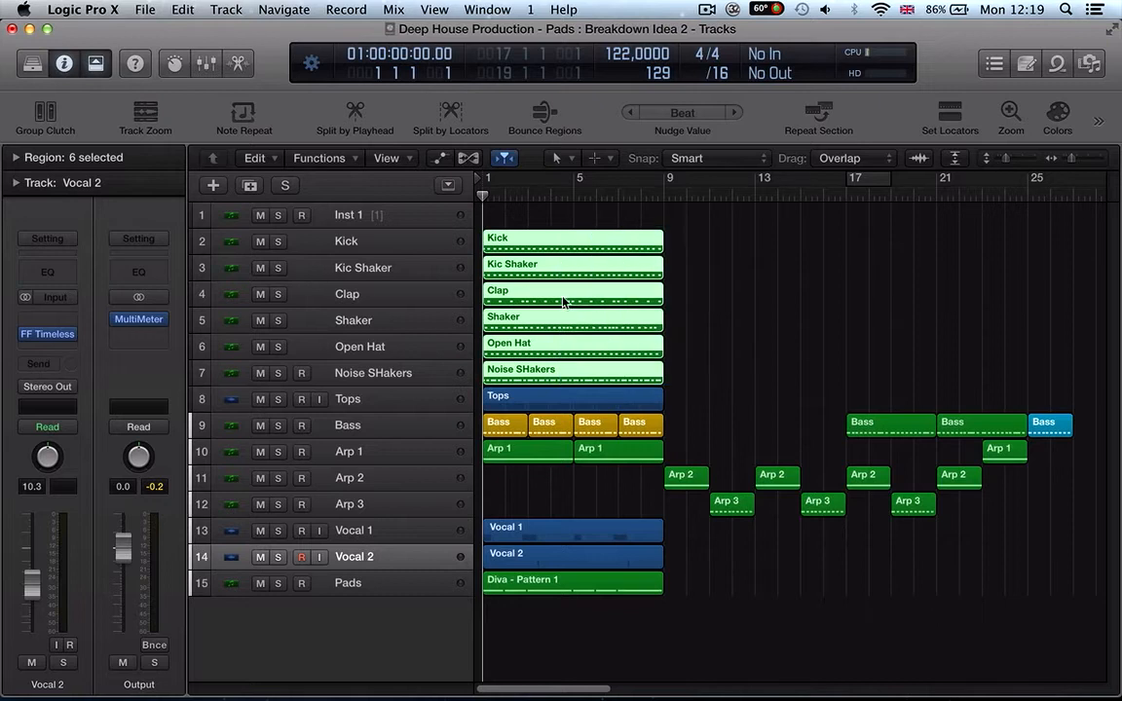
key("alt+c")
left_click(279, 255)
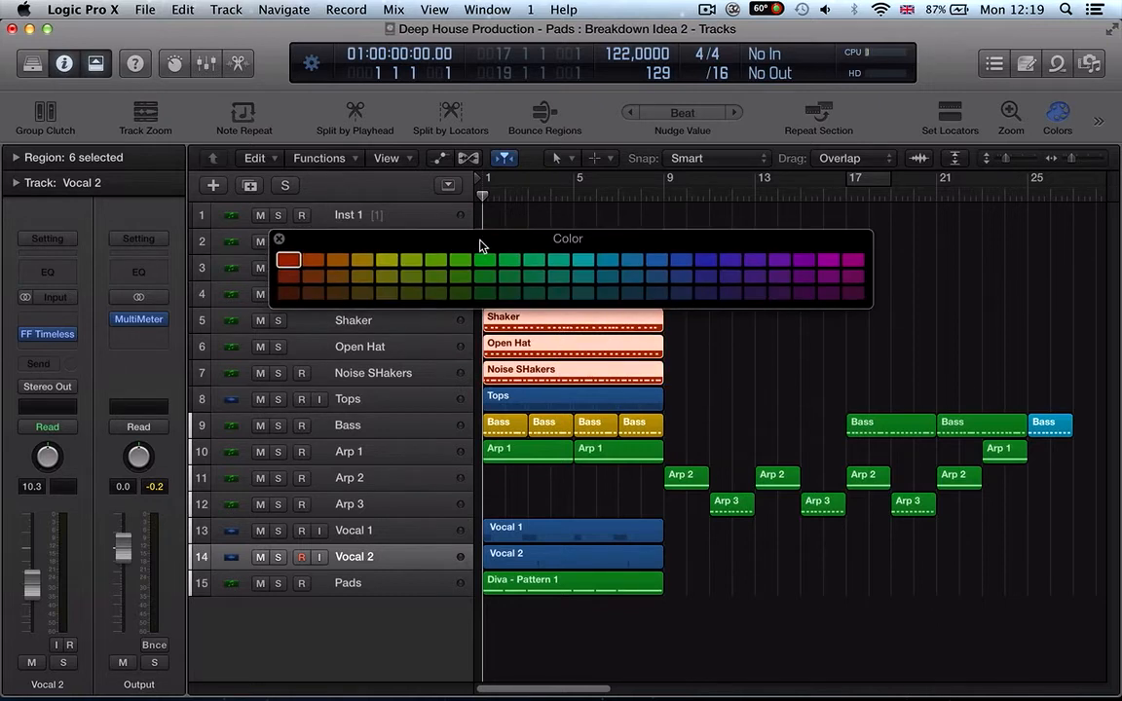
Step: Add the Tops region to the selected drum regions and color them all red
key("alt+c")
left_click(732, 382)
left_click(651, 397)
left_click_drag(685, 401, 558, 243)
key("alt+c")
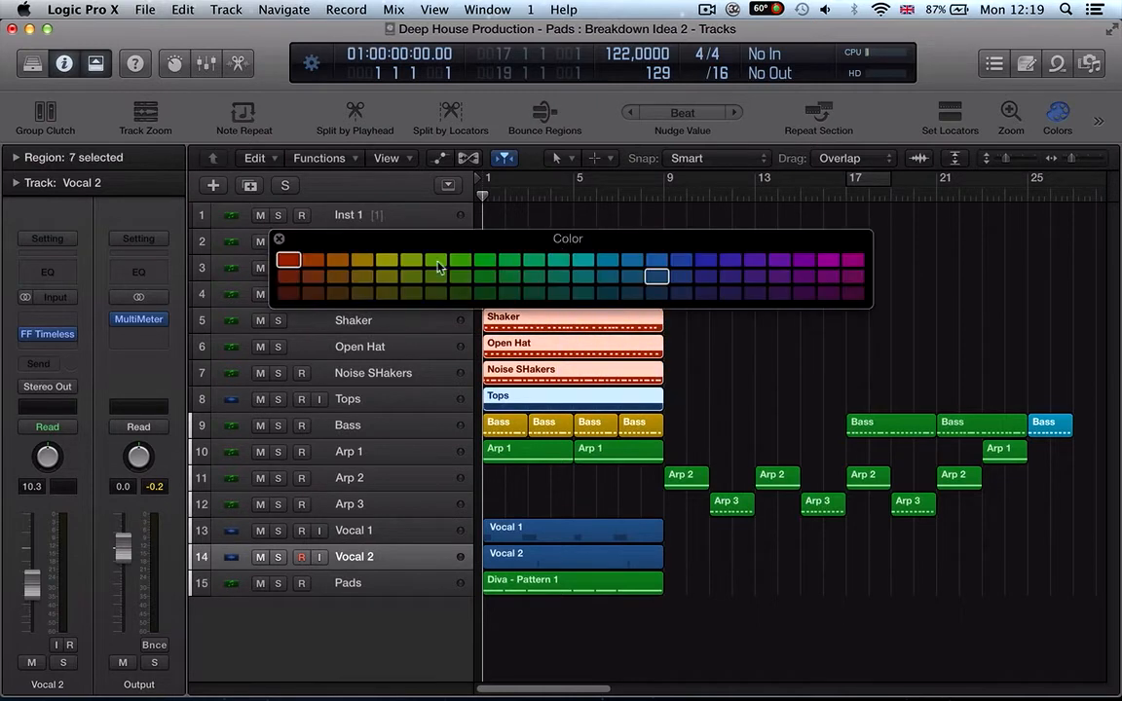
left_click(289, 261)
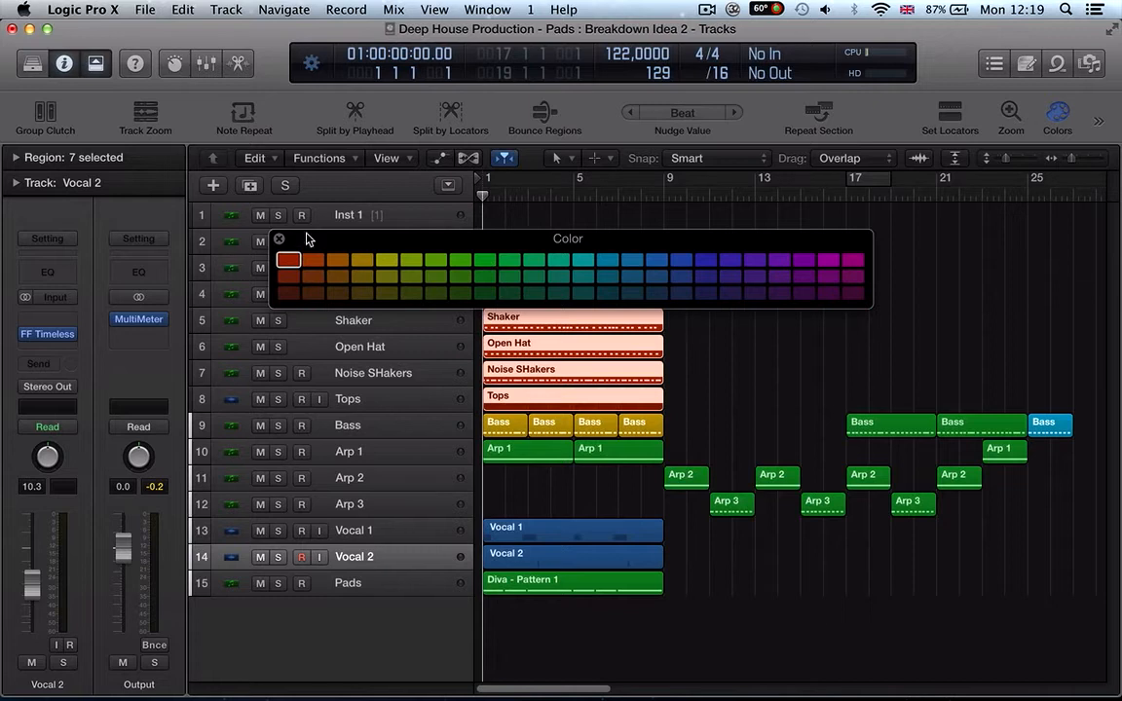
left_click(280, 240)
left_click(721, 358)
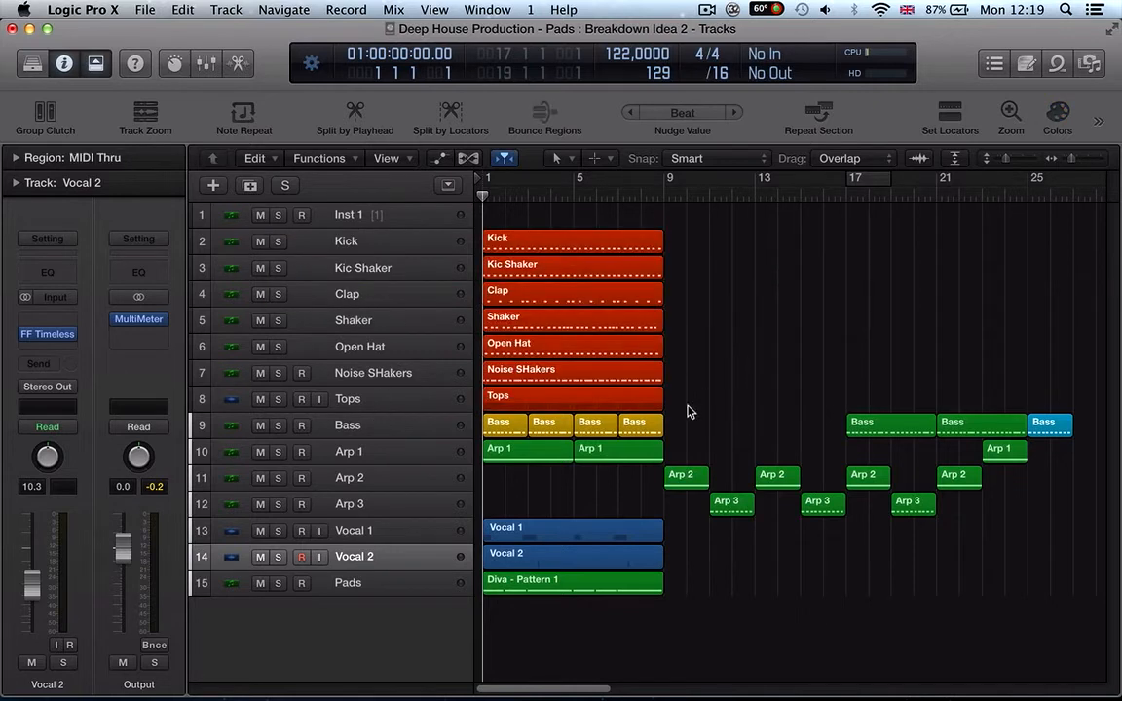
Step: Color all Arp 1, Arp 2 and Arp 3 regions purple
left_click(373, 429)
left_click(370, 452)
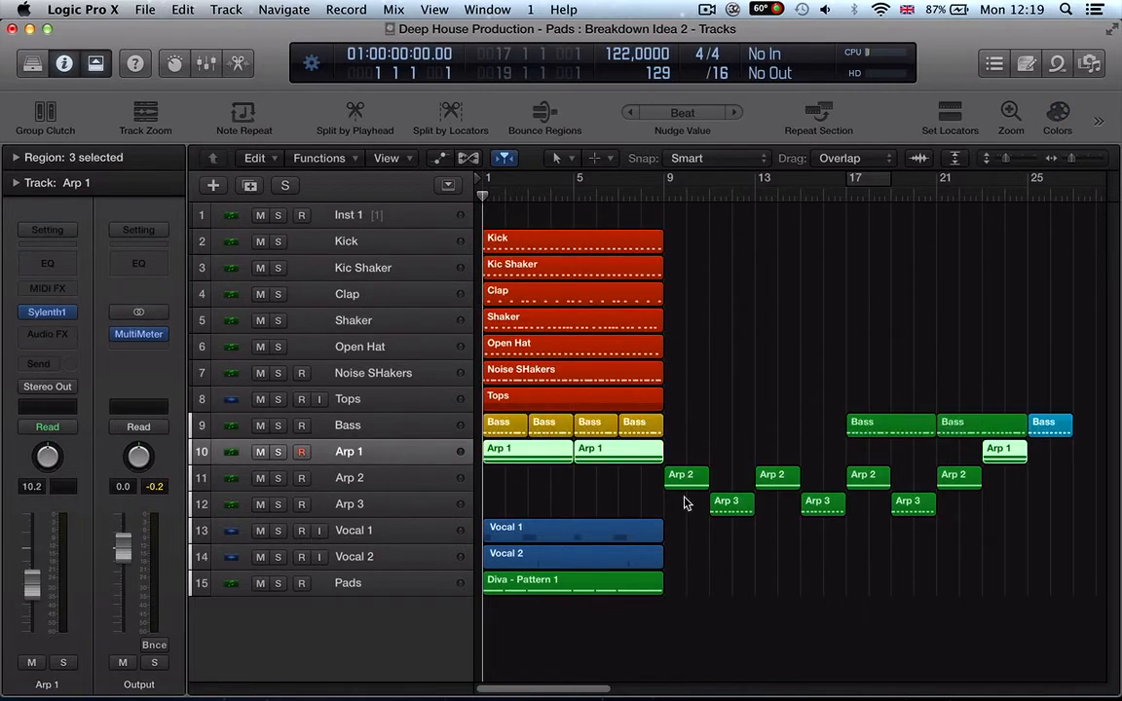
left_click_drag(1023, 508, 466, 458)
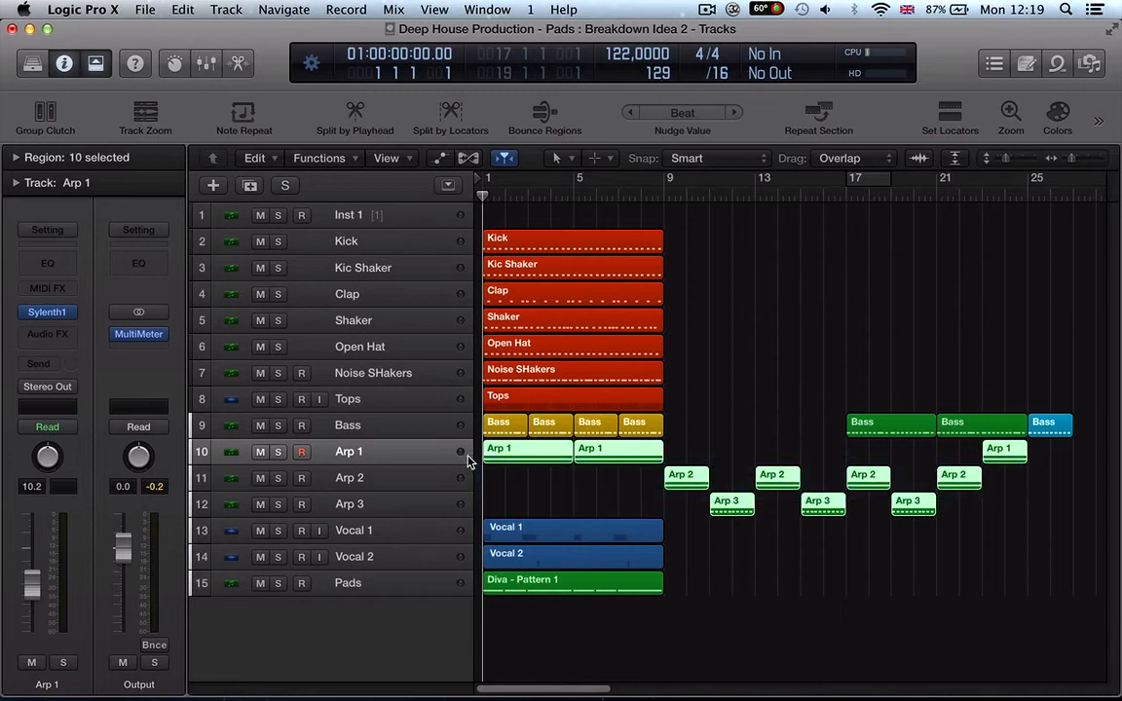
key("alt+c")
left_click(780, 260)
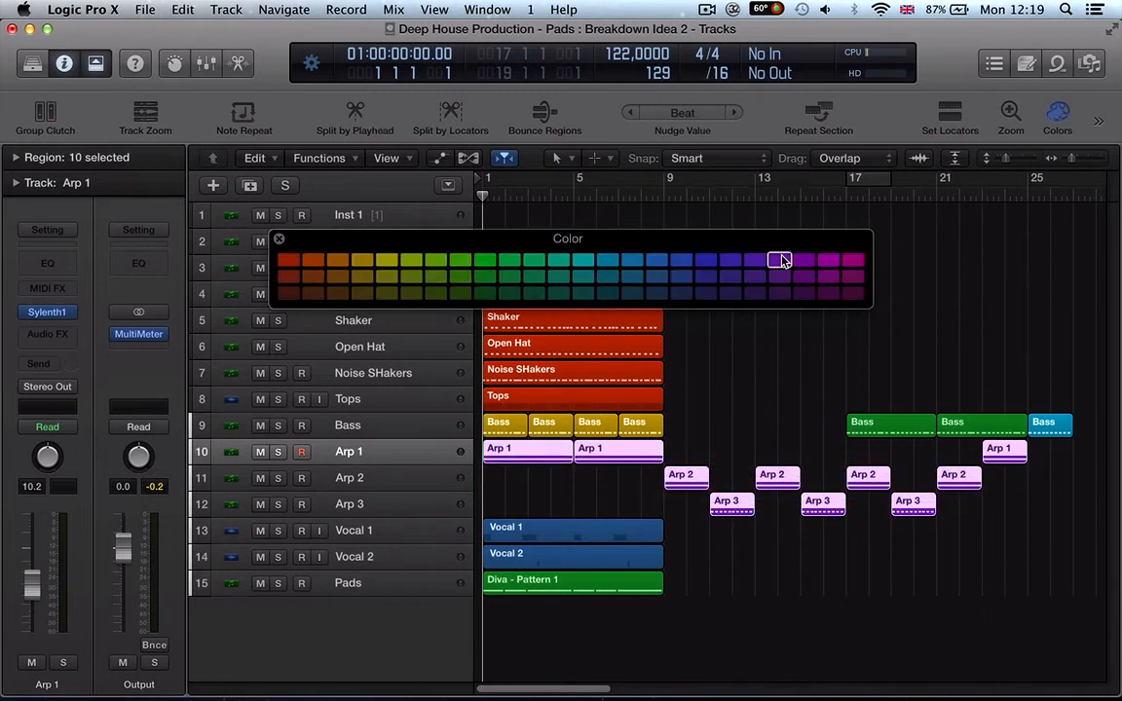
Step: Color the Vocal 1 and Vocal 2 regions light blue and clear the selection
left_click_drag(700, 555, 633, 526)
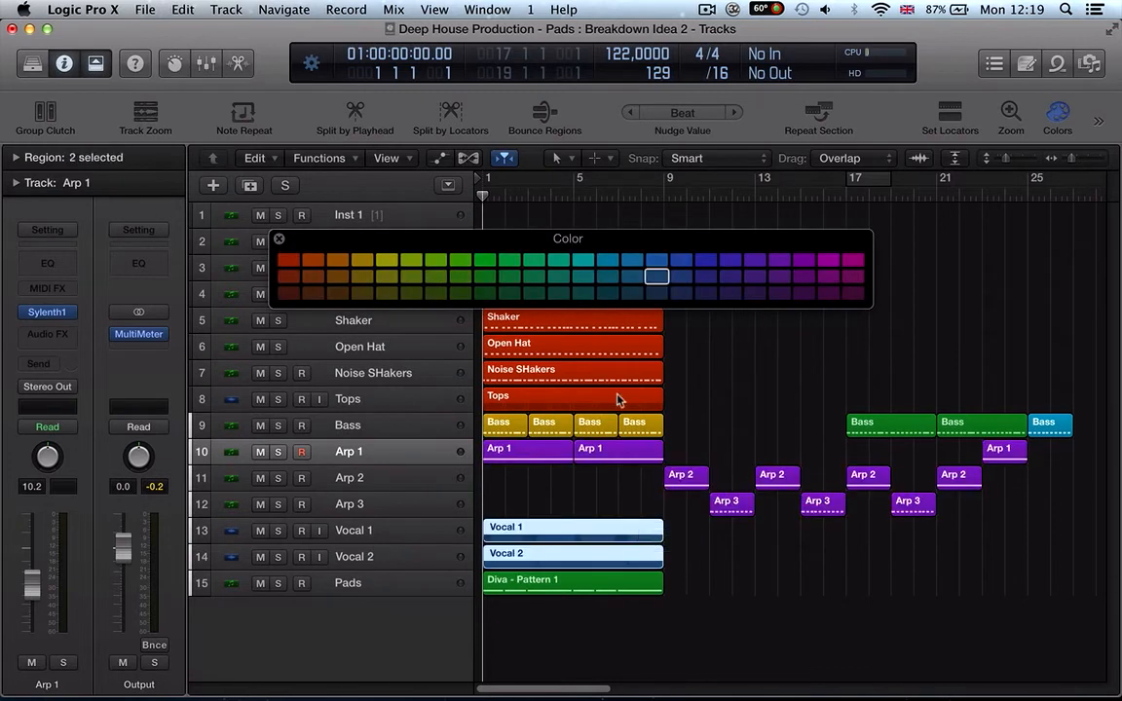
left_click(607, 261)
key("alt+c")
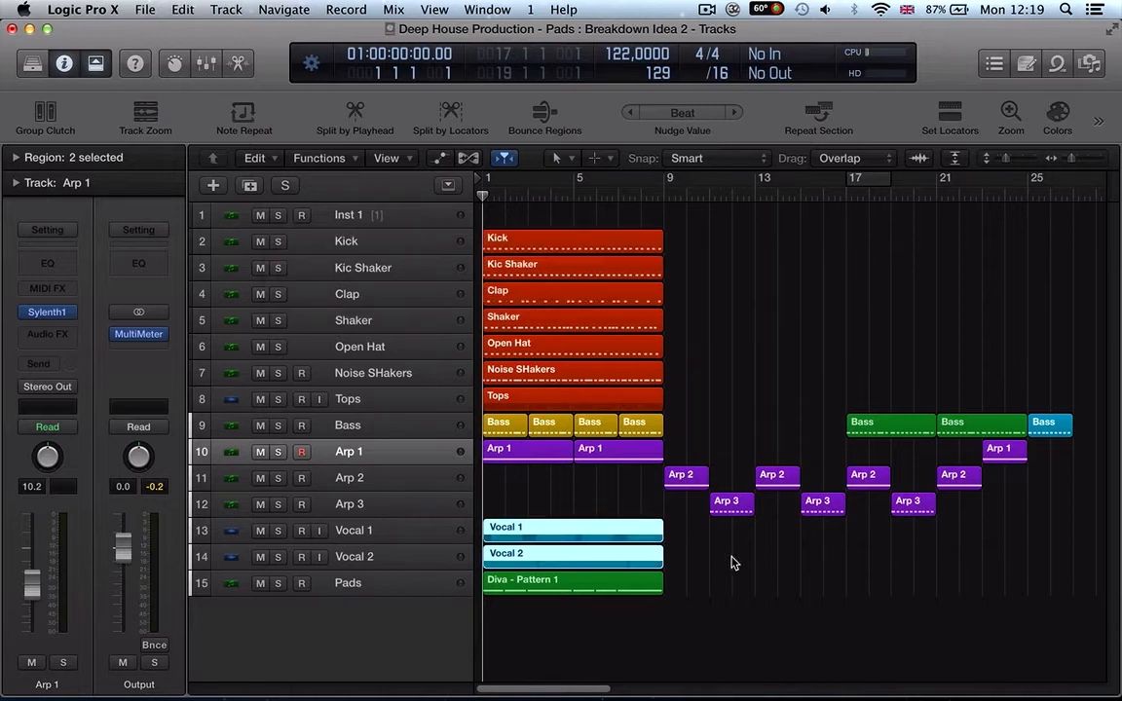
left_click(733, 564)
Step: Repeat the seven red drum regions and both vocal regions with 43 copies
key("super+Left")
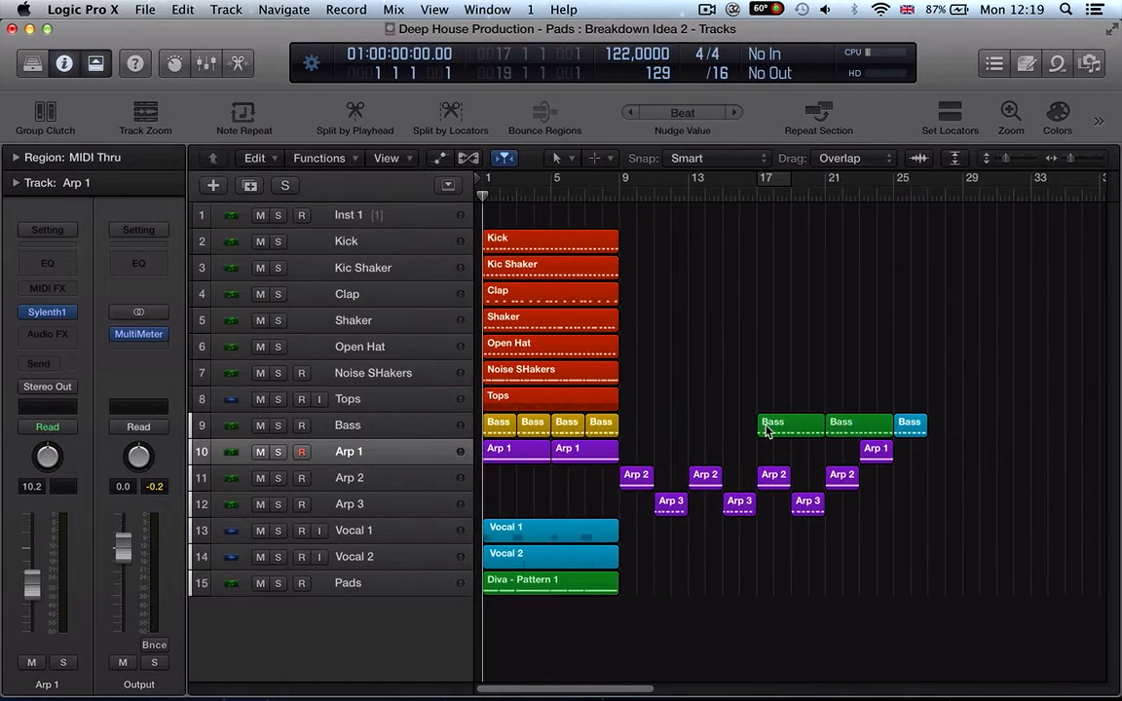
left_click(833, 428)
left_click(791, 434)
left_click(708, 446)
key("super+Left")
key("super+Left")
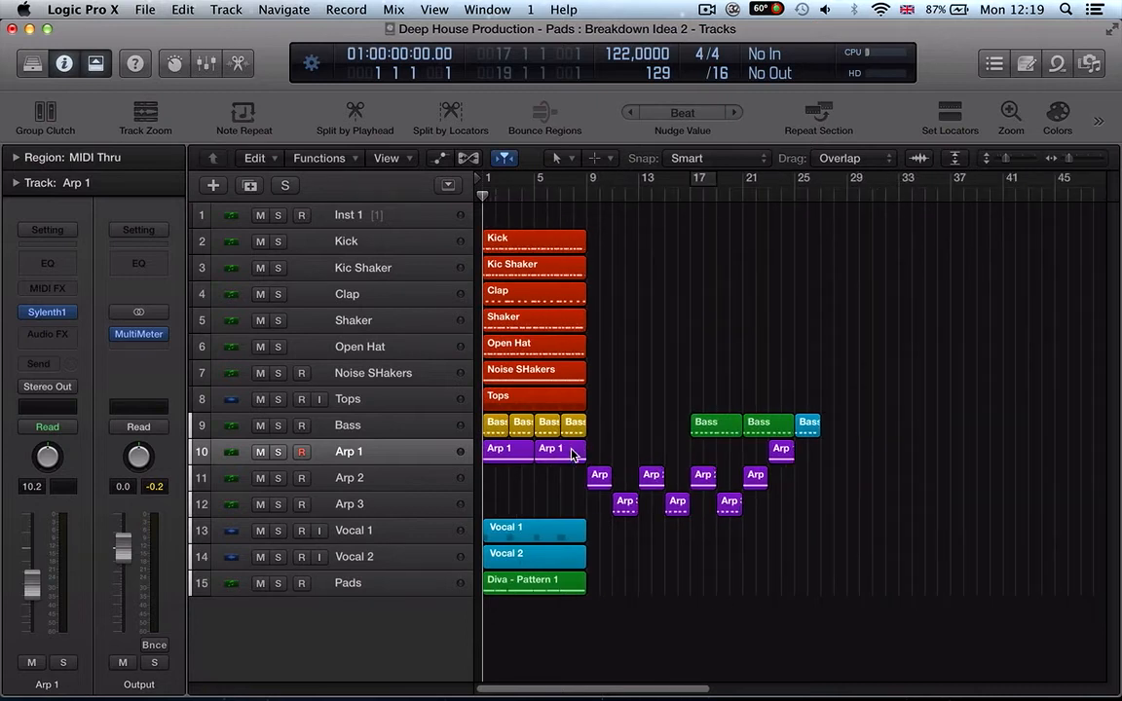
left_click_drag(623, 408, 504, 243)
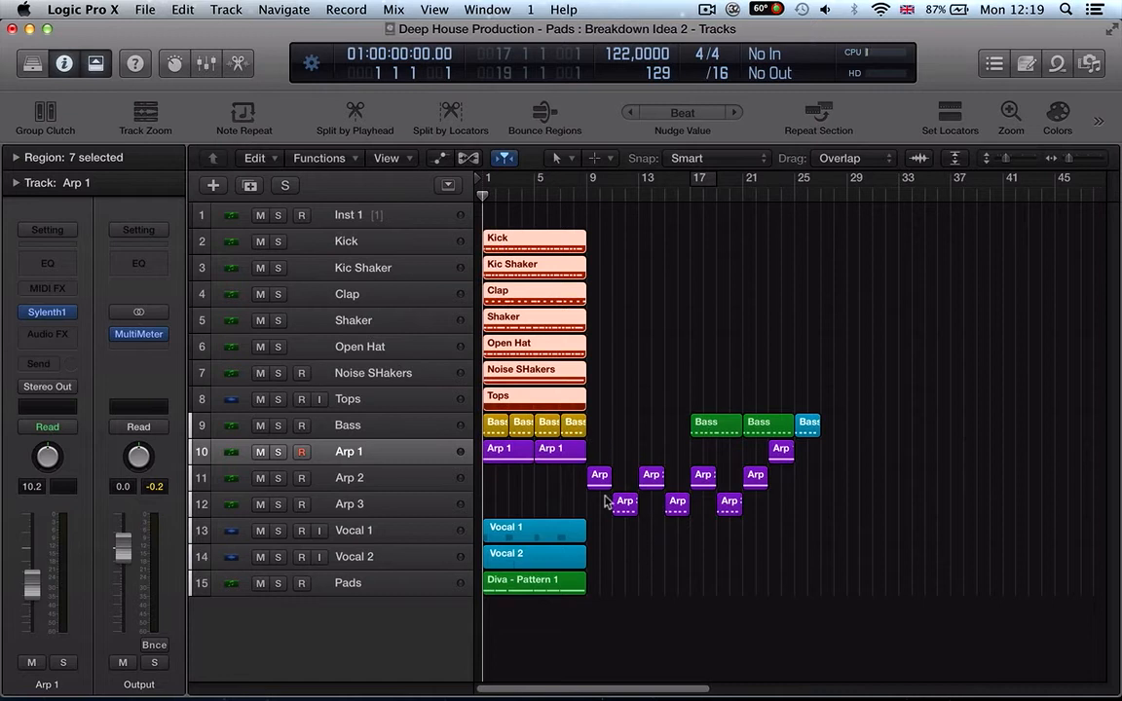
key("super+Left")
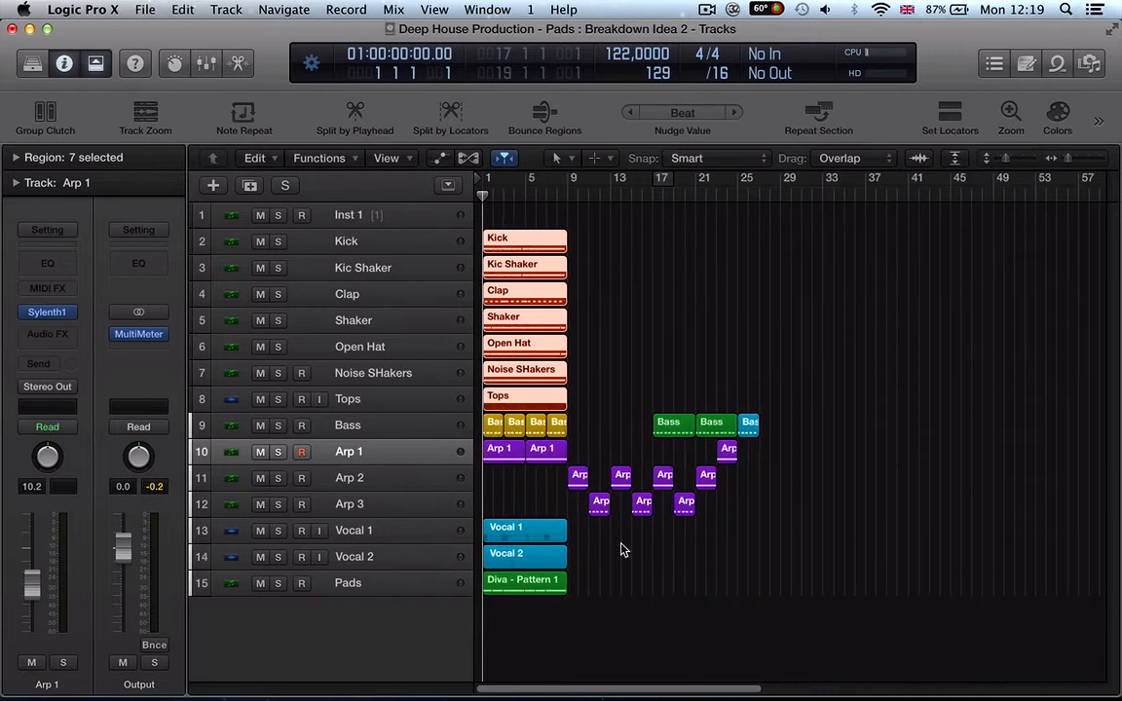
left_click_drag(619, 610, 506, 532)
left_click(609, 609)
left_click_drag(595, 554, 526, 523)
left_click_drag(608, 385, 507, 239)
key("super+r")
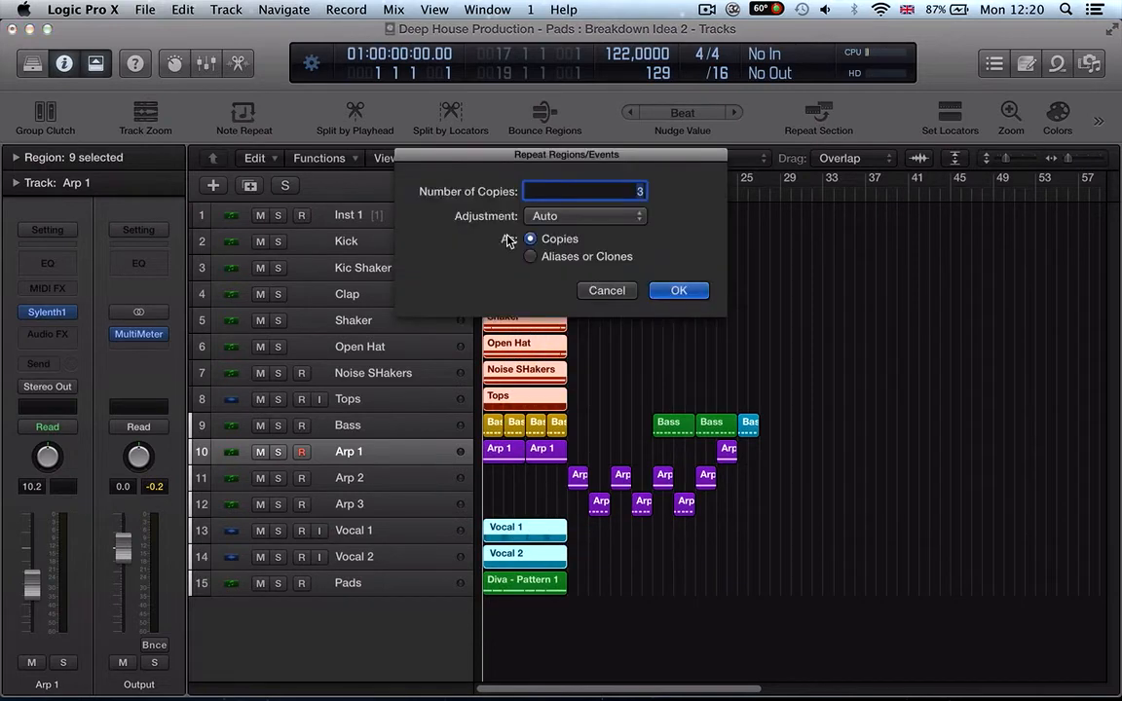
type("43")
key("Return")
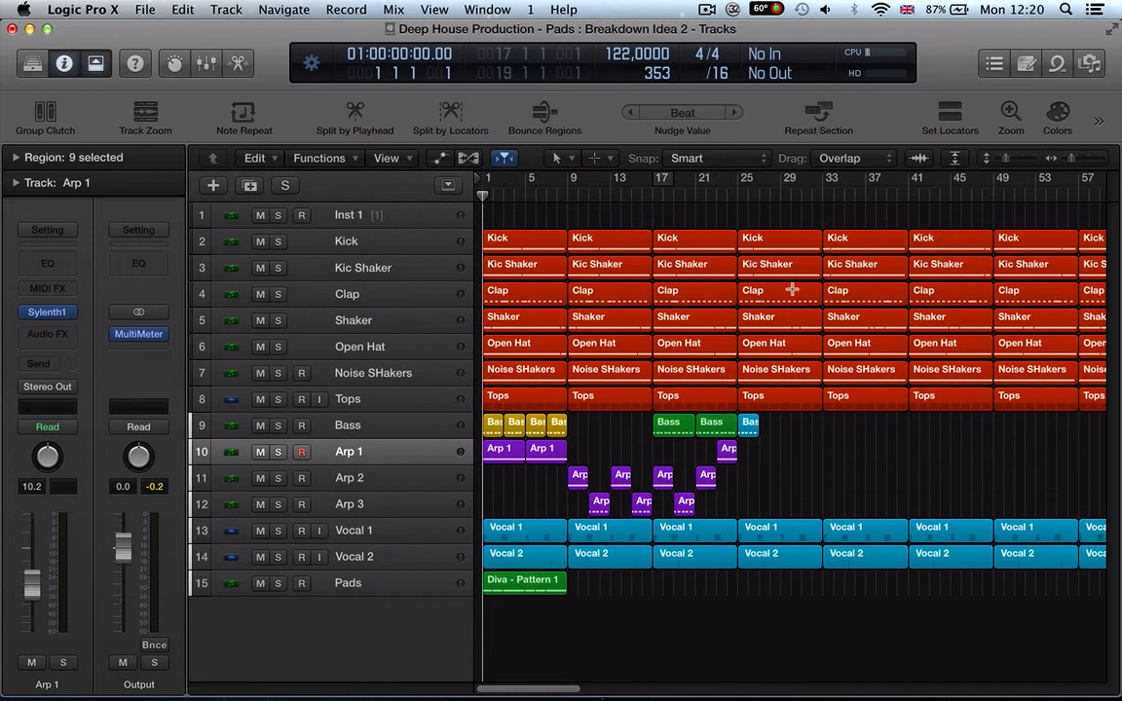
Step: Delete all repeated drum and vocal regions beyond bar 193 and return the playhead to the start of the project
key("super+Left")
key("super+Left")
key("super+Left")
key("super+Left")
key("super+Left")
left_click(1093, 201)
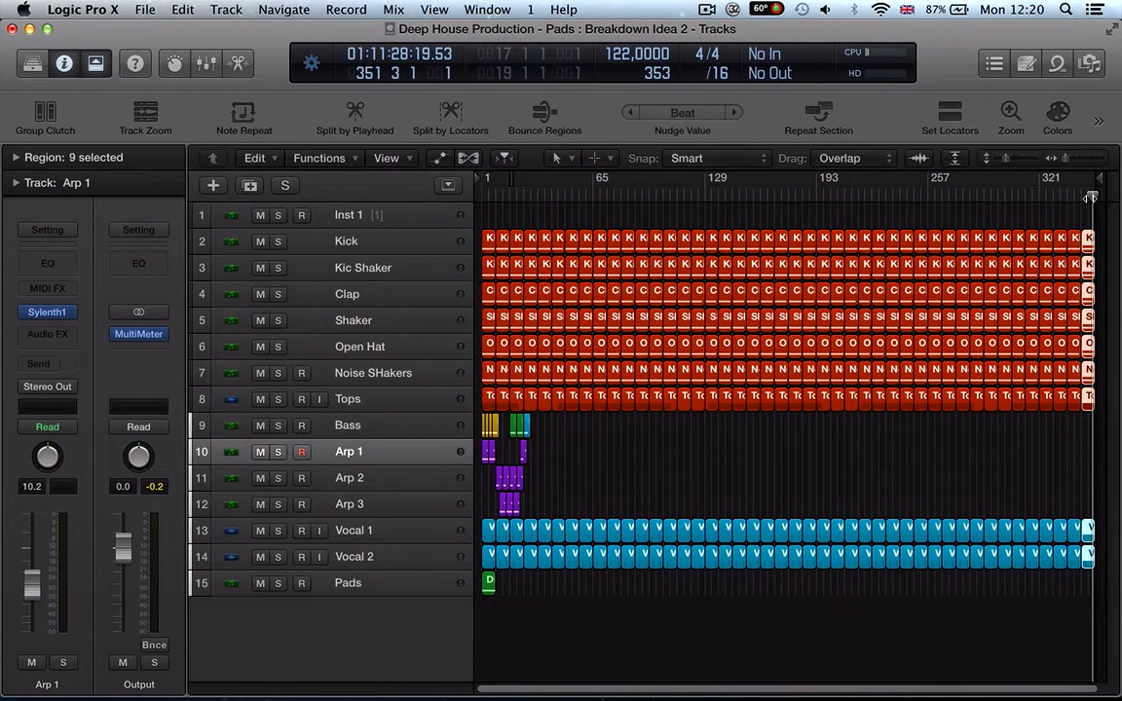
left_click_drag(1093, 584, 814, 212)
key("Delete")
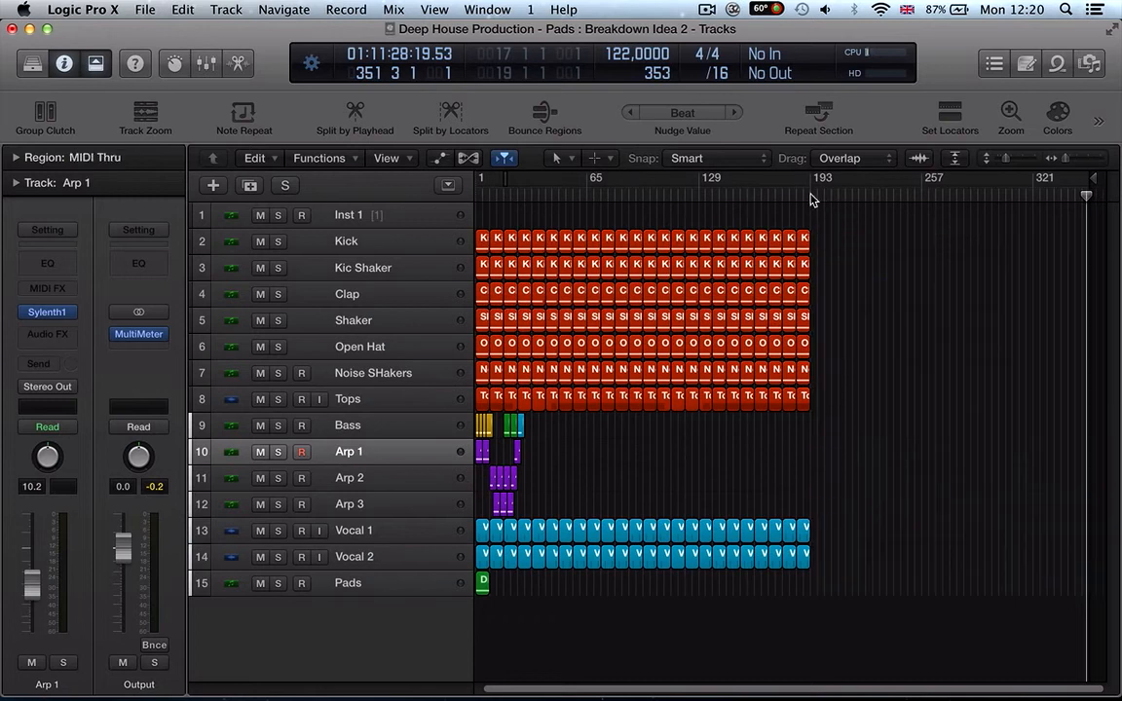
left_click(812, 198)
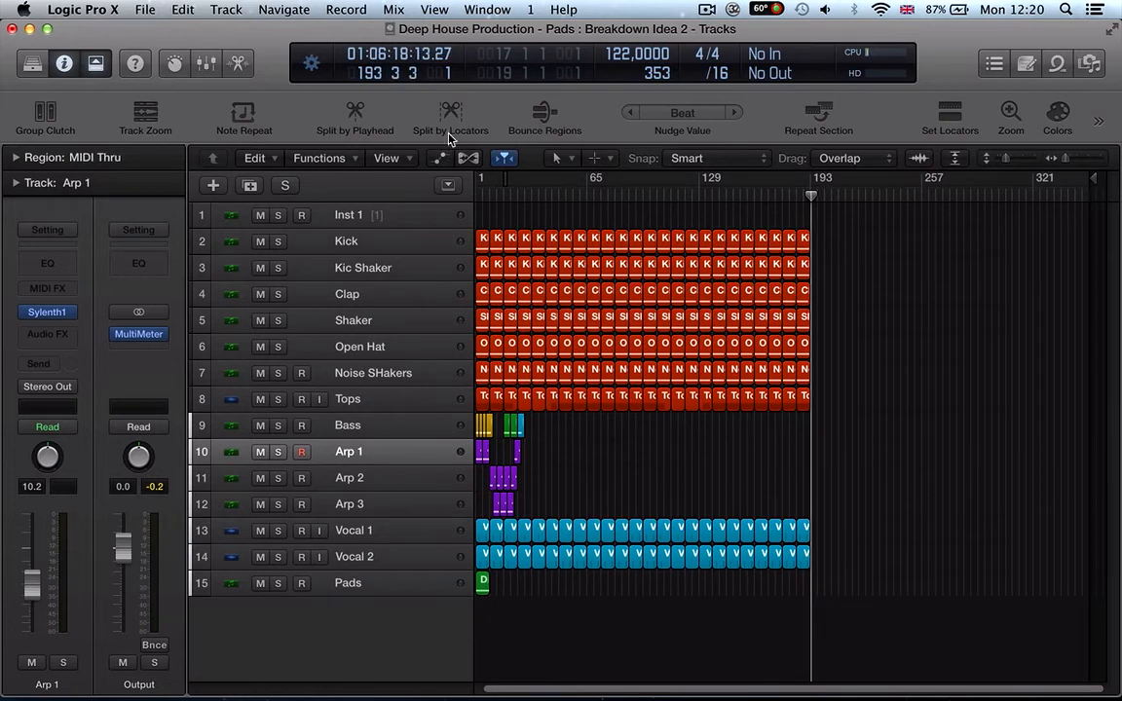
key("super+Right")
key("super+Right")
key("super+Right")
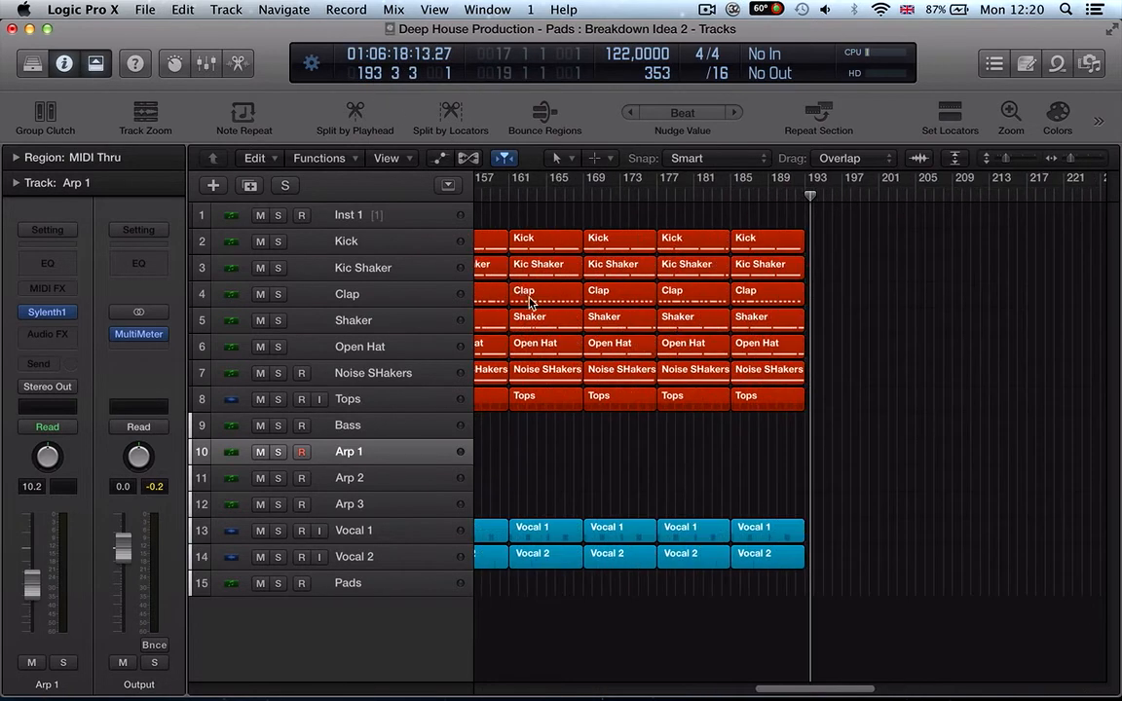
key("Return")
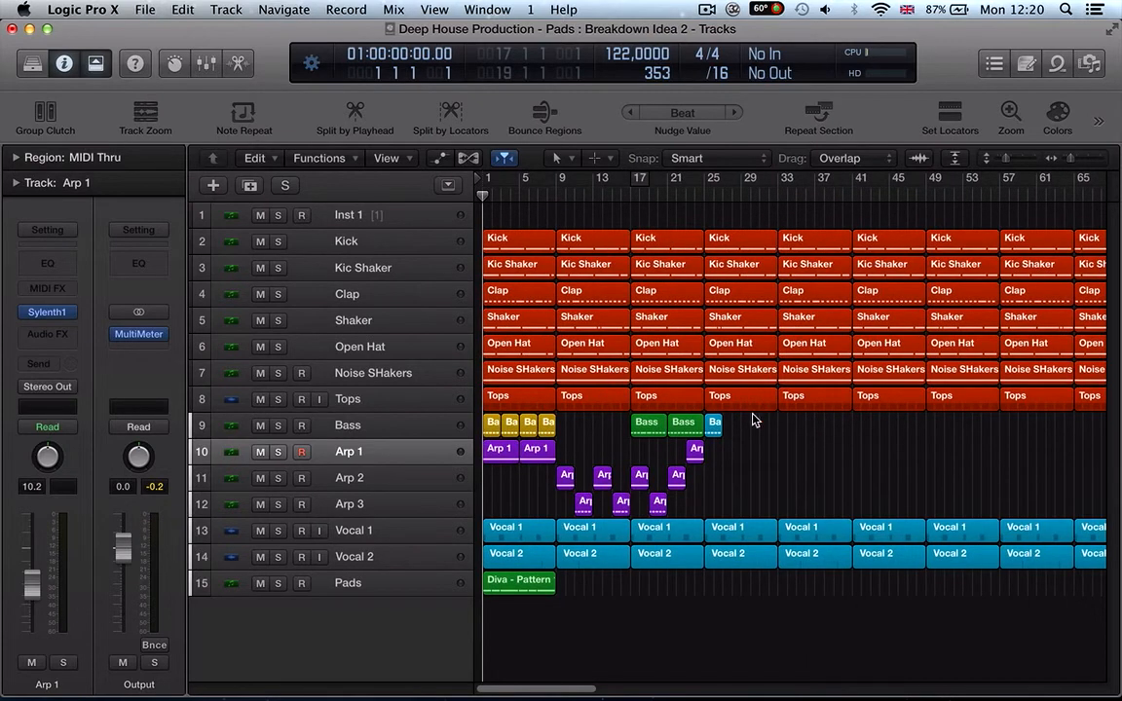
Step: Shift the Bass and Arp 1 regions to start at bar 49, Arp 2 and Arp 3 from bar 73, and the Pads region to bar 97
key("super+Left")
key("super+Left")
left_click_drag(756, 446, 801, 468)
left_click_drag(712, 503, 945, 480)
left_click(708, 479)
left_click_drag(516, 581, 859, 592)
key("Return")
left_click(550, 500)
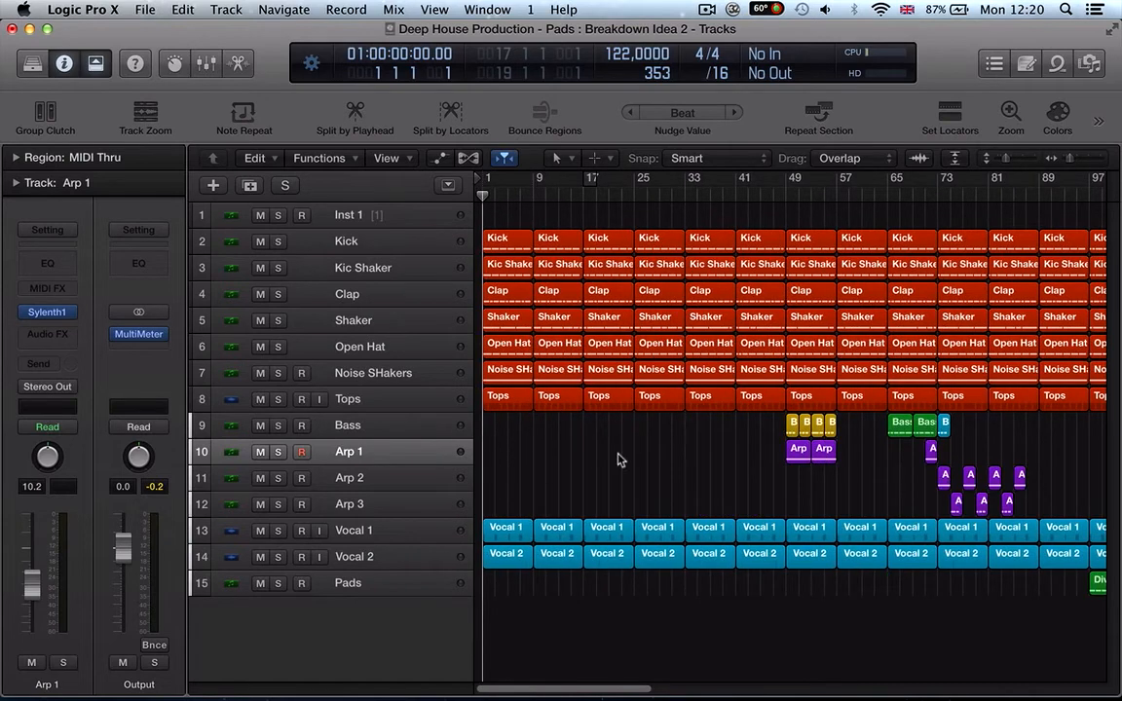
Step: Copy the Arp 1 region at bar 49 to bar 1 and repeat it with 7 copies
left_click(932, 454)
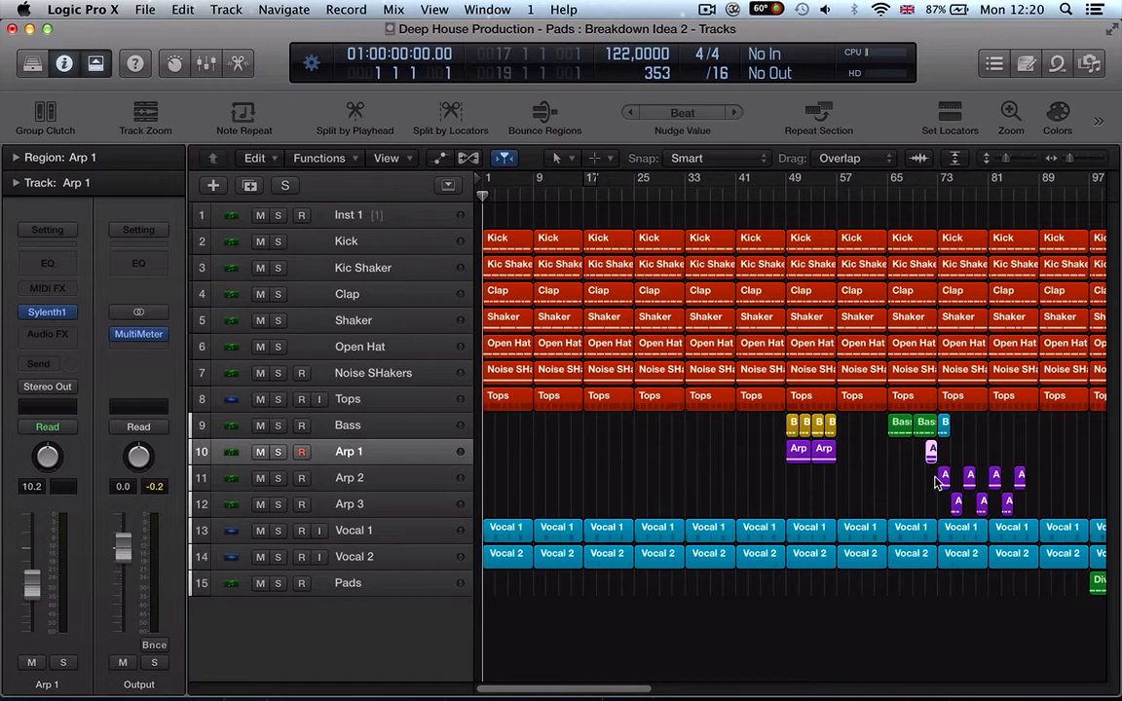
left_click(798, 458)
left_click(733, 472)
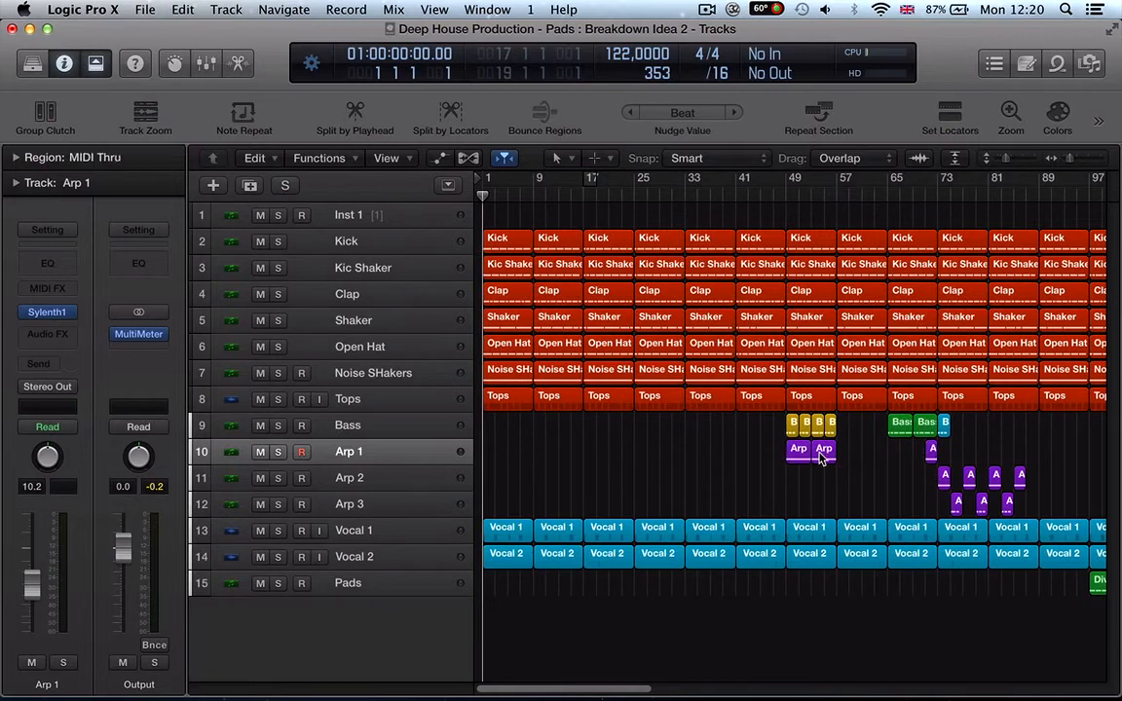
left_click(799, 451)
left_click_drag(708, 454, 497, 458)
key("super+r")
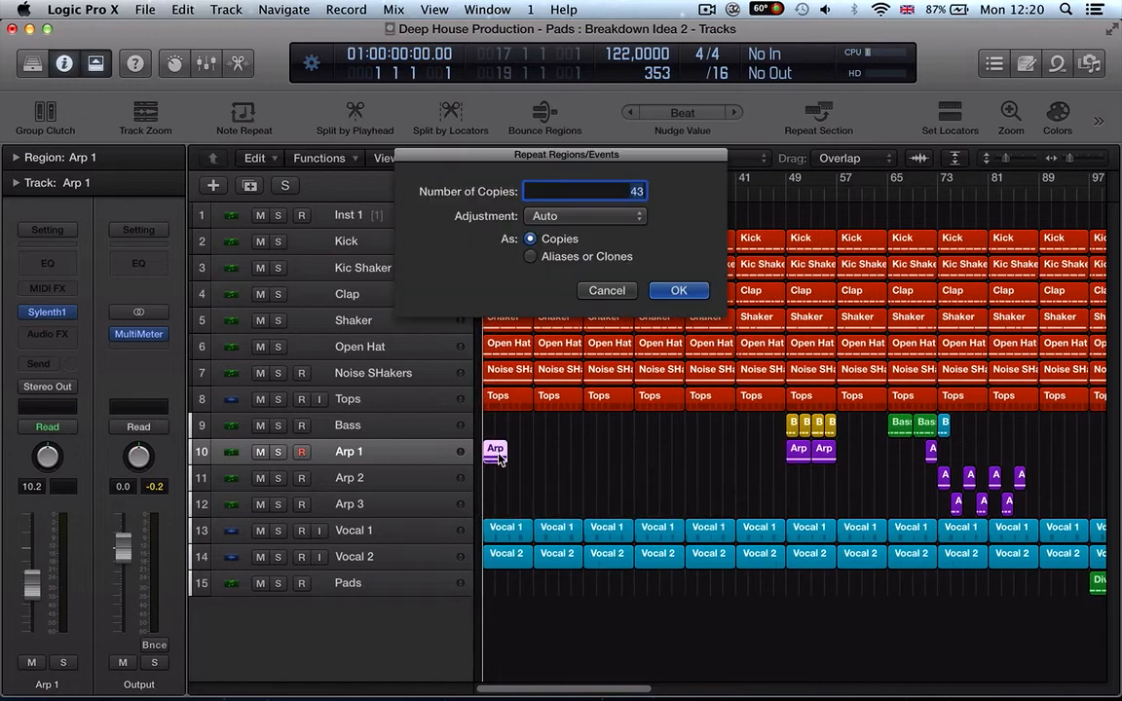
type("7")
key("Return")
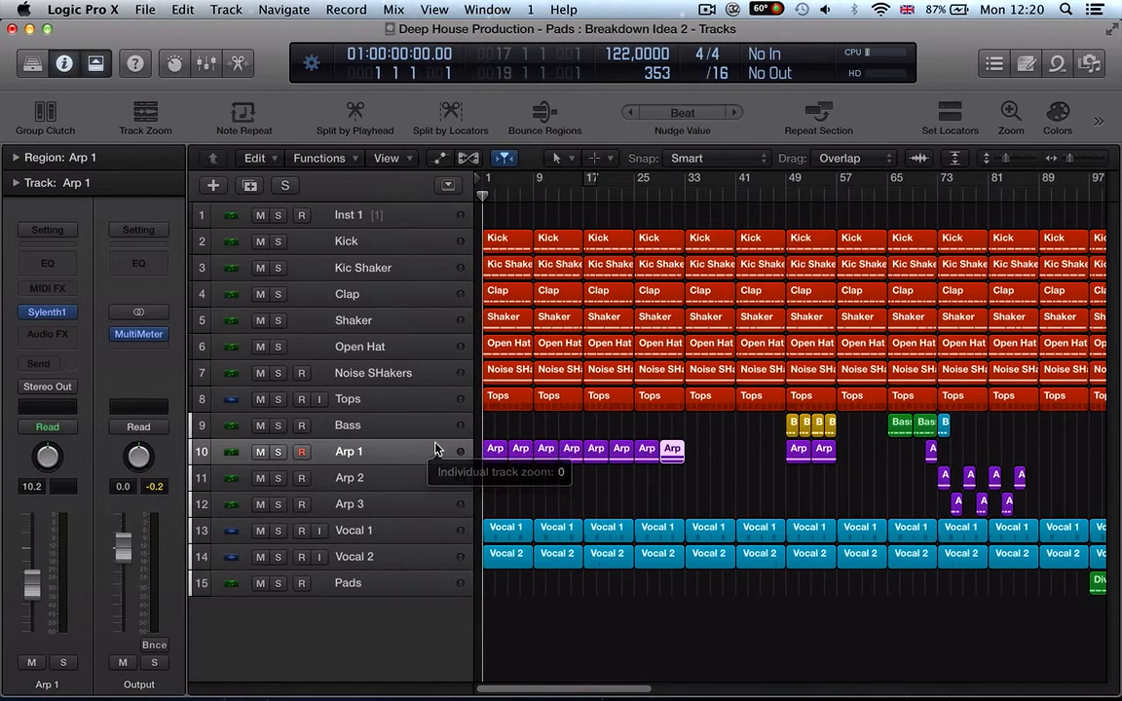
Step: Lower the Filter Control cutoff of Arp 1's Sylenth1 to 3.61 Hz and close the open plug-in windows
left_click(48, 312)
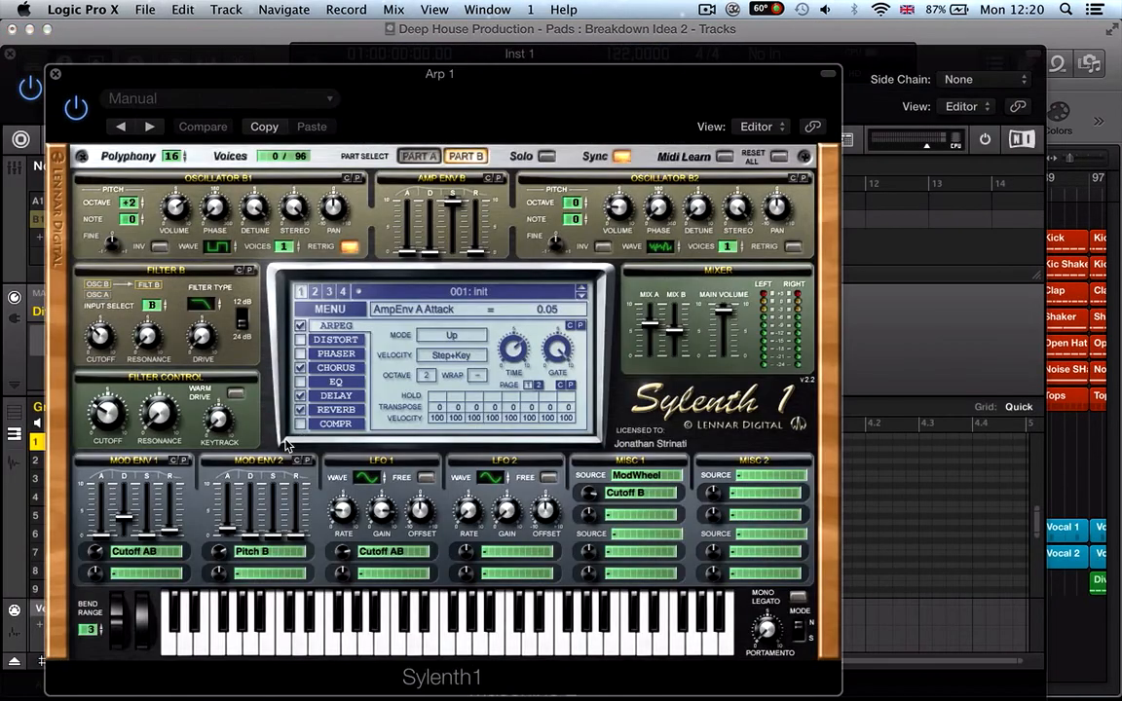
left_click_drag(107, 414, 102, 435)
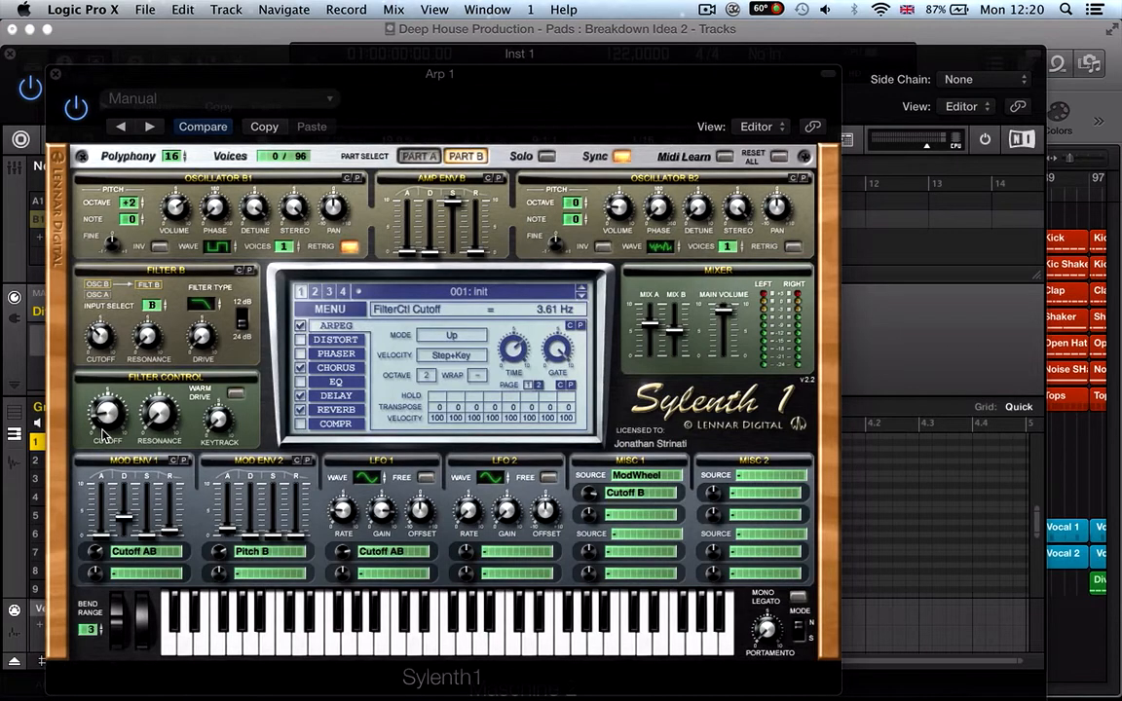
left_click(12, 54)
left_click(53, 72)
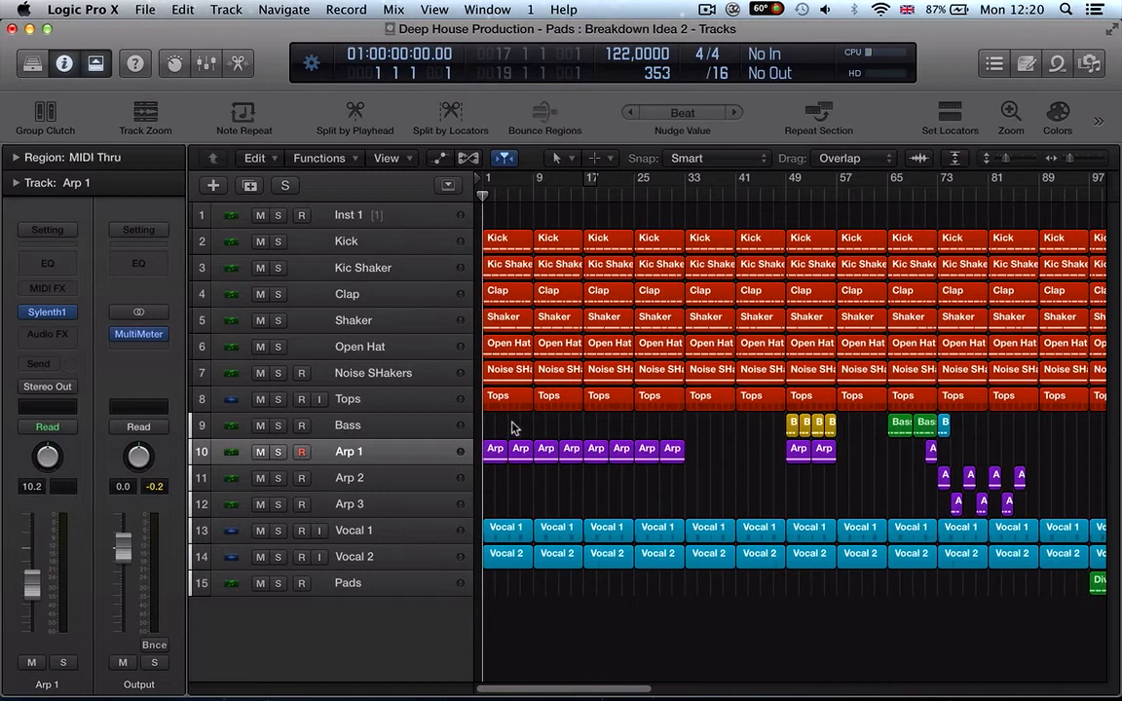
Step: Delete the Tops and Clap regions before bar 33
left_click_drag(494, 432, 639, 399)
key("Delete")
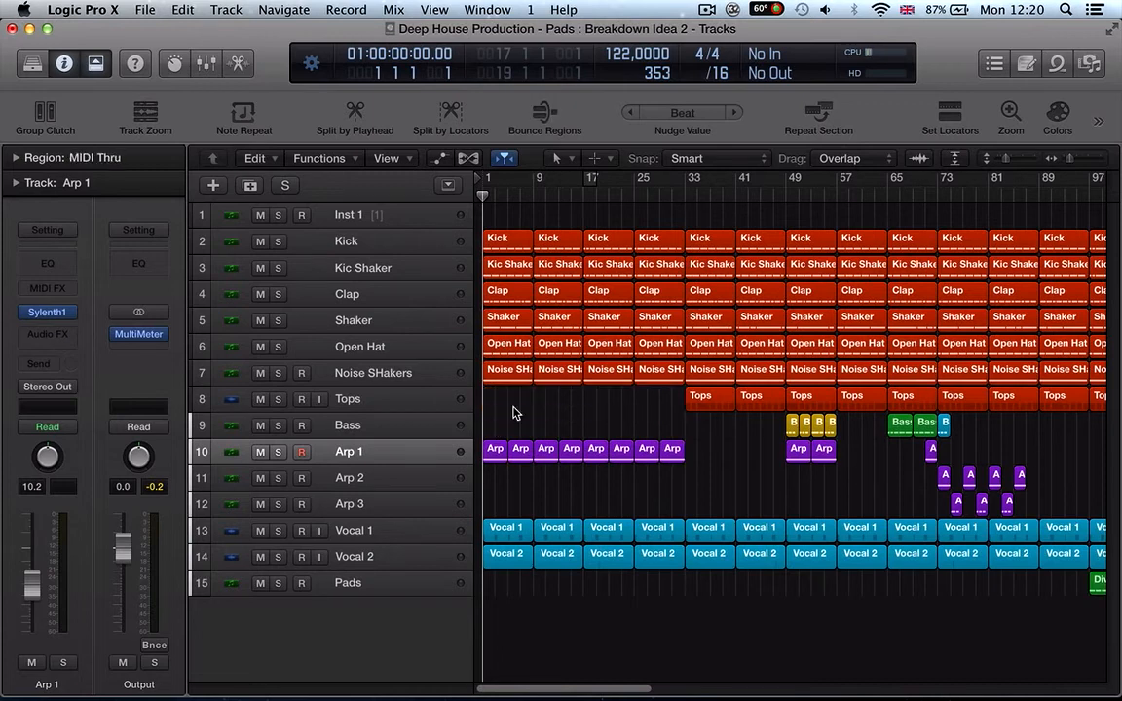
left_click(505, 298)
key("Delete")
left_click_drag(521, 295, 684, 308)
key("Delete")
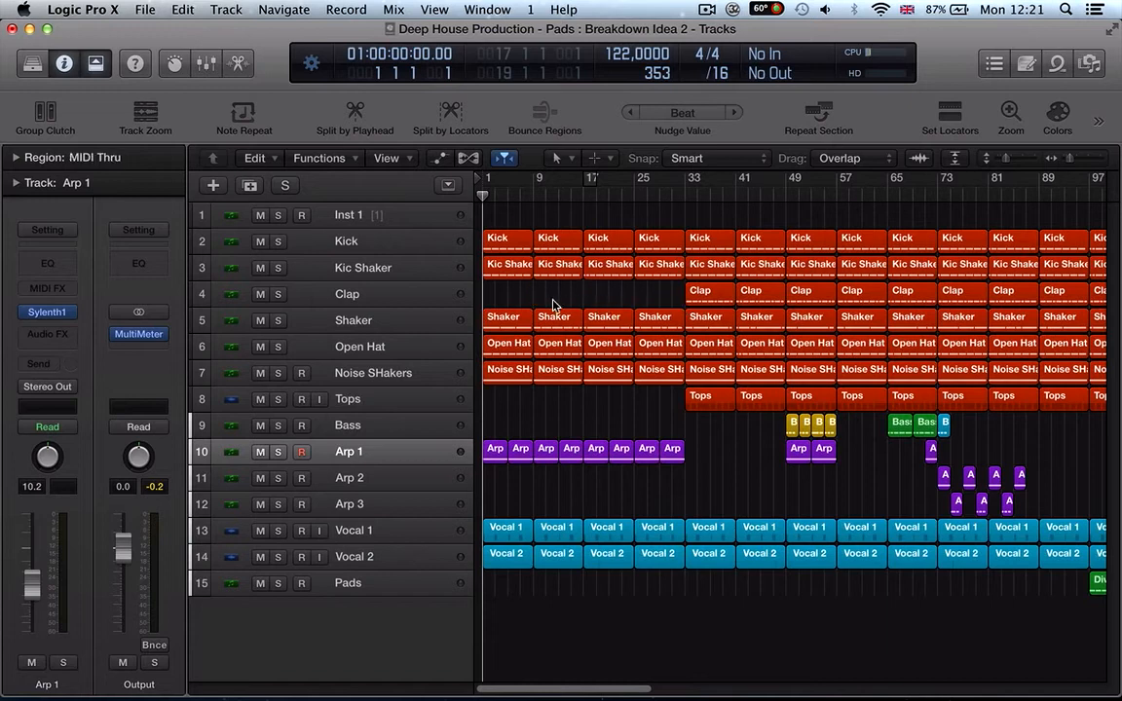
Step: Delete the Open Hat and Noise SHakers regions before bar 33
left_click(501, 350)
key("Delete")
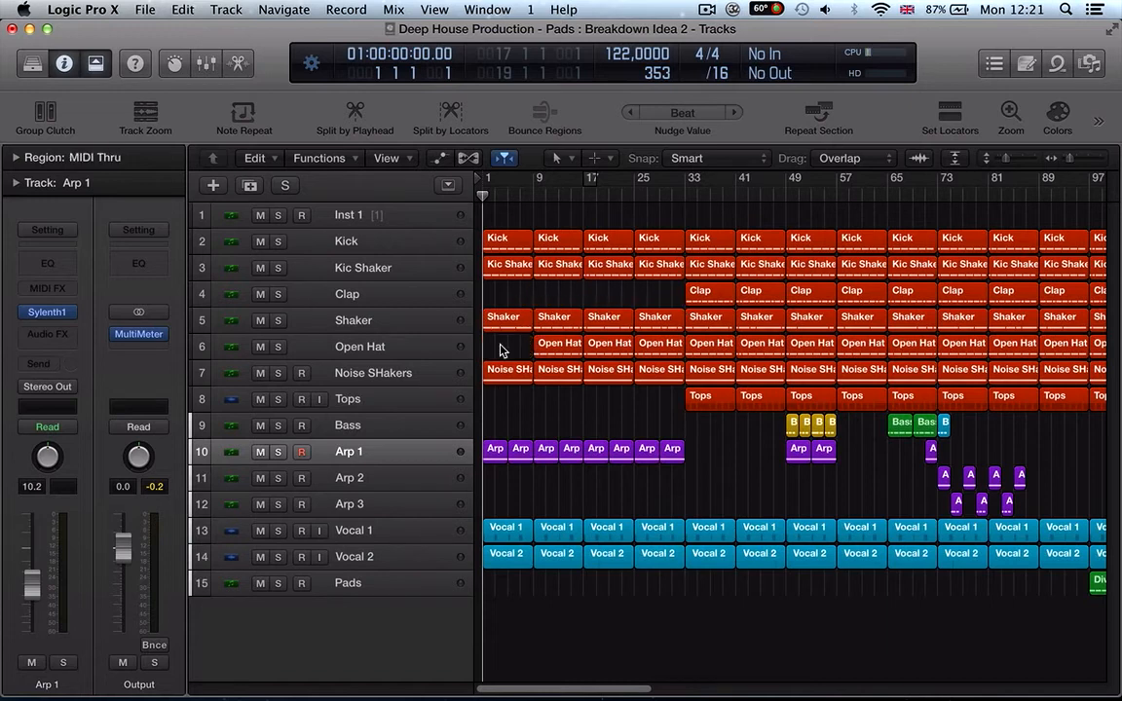
left_click(662, 352)
key("Delete")
left_click(610, 352)
key("Delete")
left_click(560, 353)
key("Delete")
left_click_drag(513, 359, 659, 401)
key("Delete")
Step: Play the arrangement from the start and fill the Arp 1 gap between bars 33 and 49 with copies of its regions
key("space")
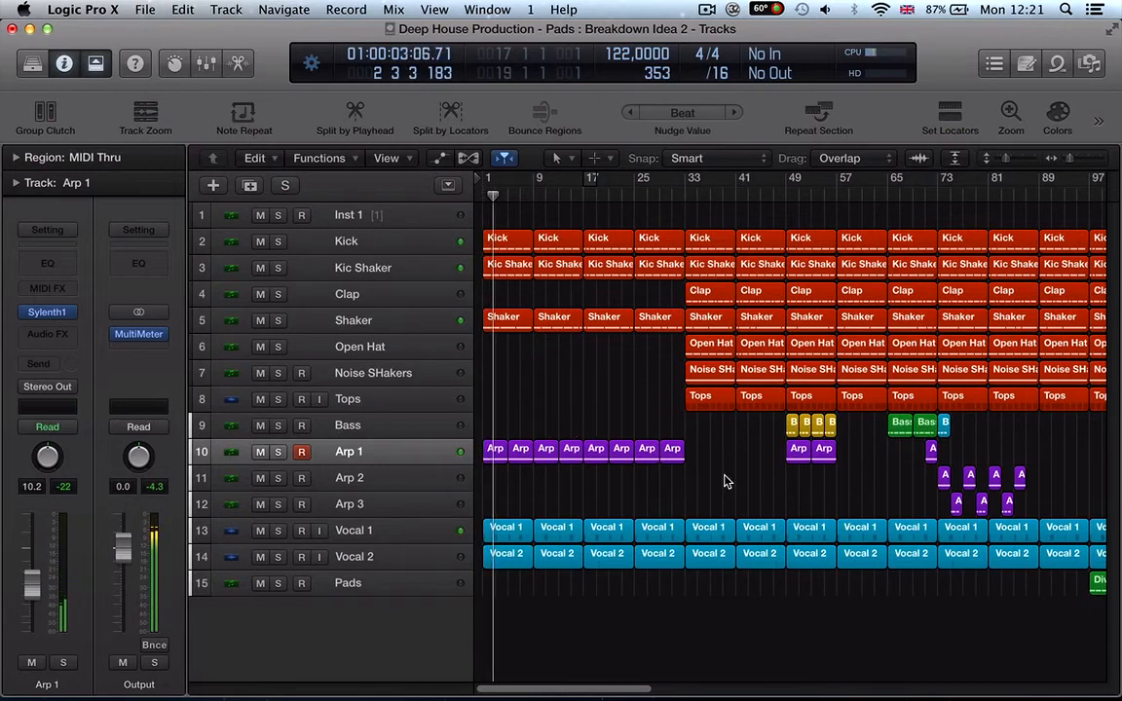
left_click_drag(696, 454, 596, 455)
left_click_drag(666, 458, 702, 465)
left_click(658, 407)
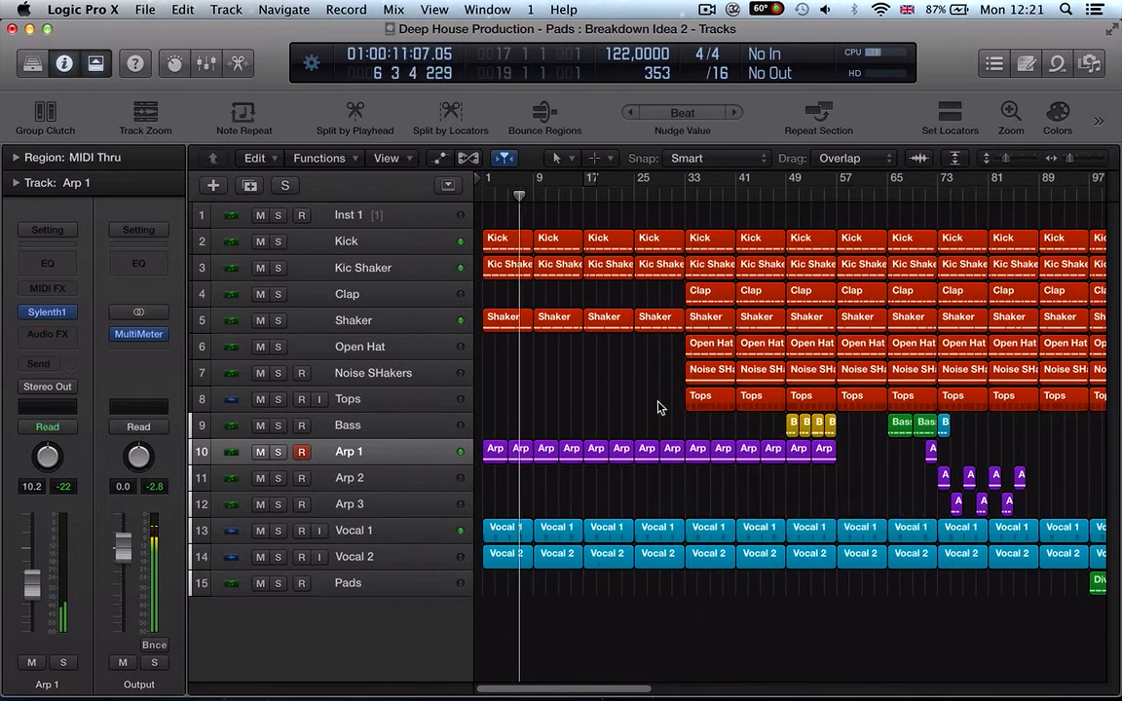
Step: Delete the Open Hat and Noise SHakers regions between bars 33 and 65
scroll(655, 370, "right", 3)
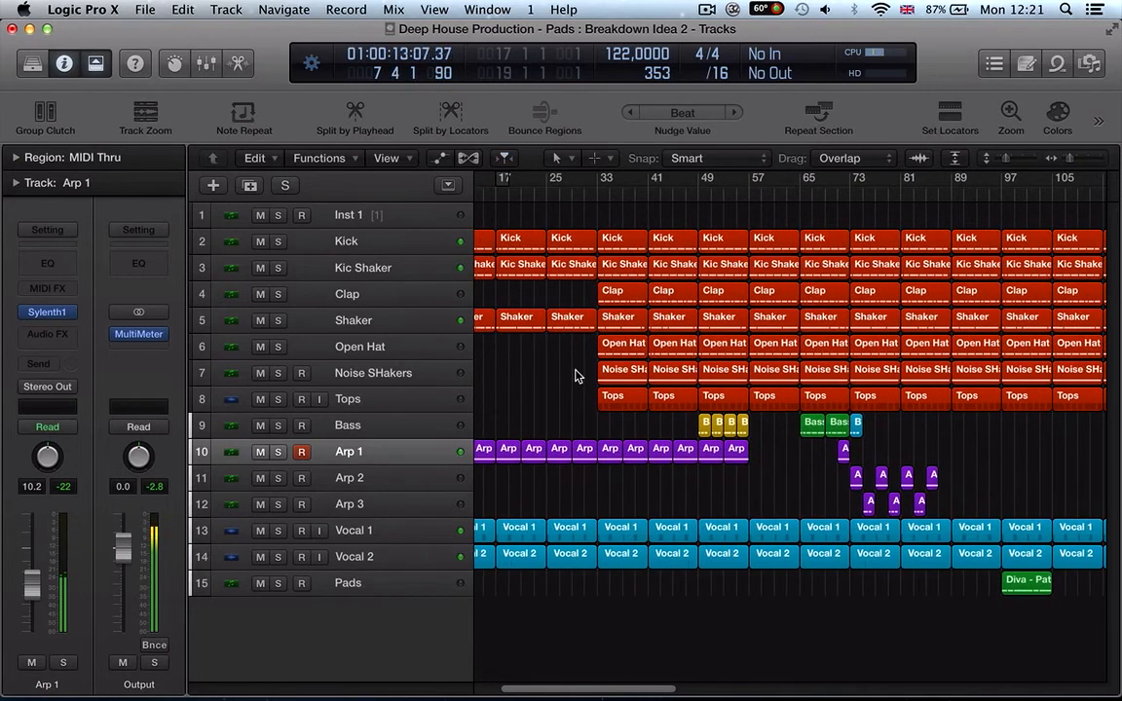
left_click_drag(575, 376, 752, 343)
key("Delete")
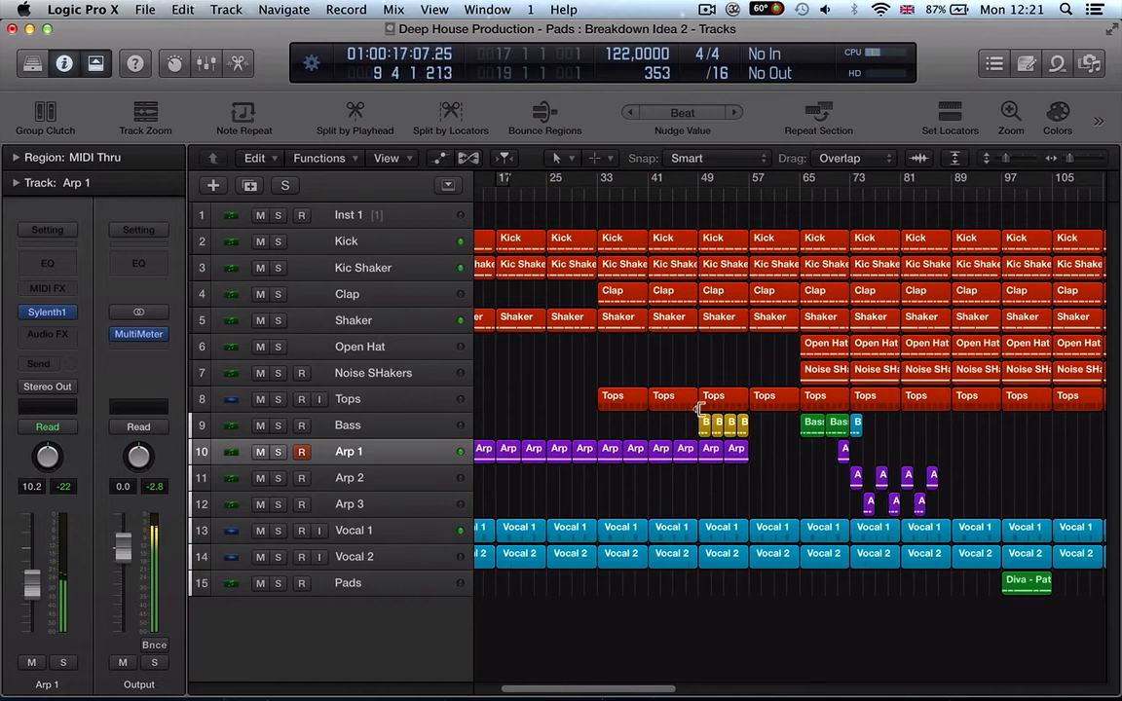
Step: Play from about bar 49 and delete the Kick regions between bars 49 and 65
key("shift+space")
left_click(733, 217)
left_click_drag(748, 234, 769, 240)
key("Delete")
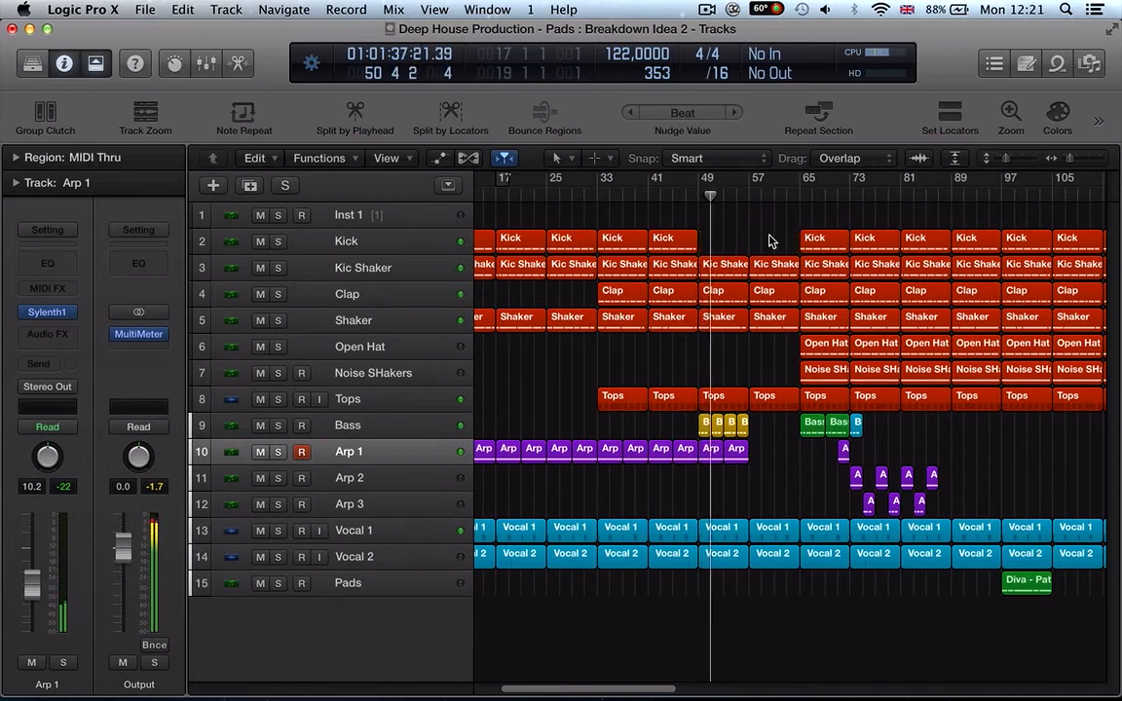
Step: Move the blue Bass region from bar 73 to bar 33 and repeat it with 7 copies
left_click_drag(760, 439, 703, 431)
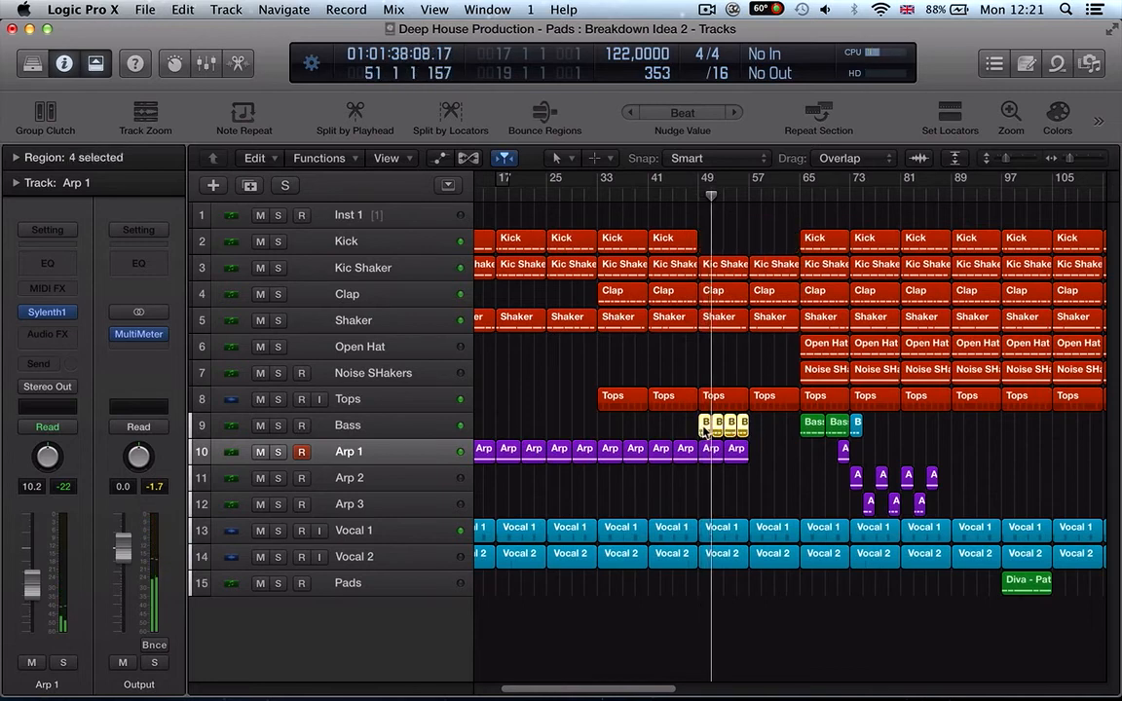
left_click_drag(853, 429, 603, 434)
key("super+r")
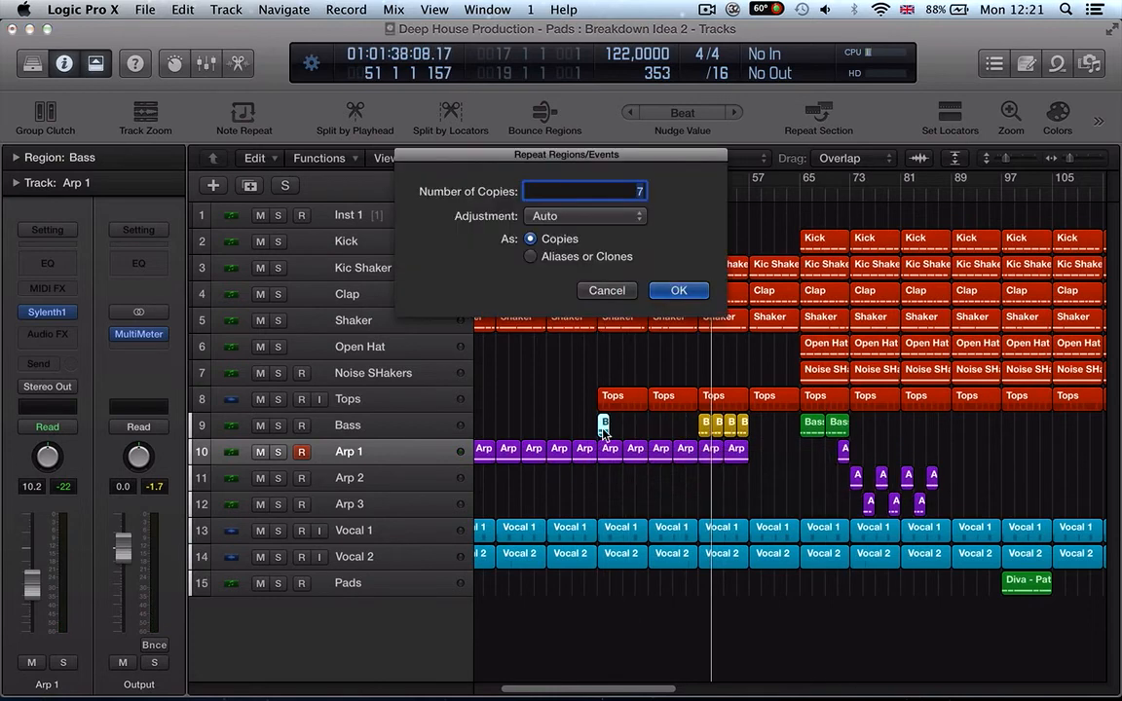
type("7")
key("Return")
Step: Play from about bar 31 and fill the Bass and Arp 1 gaps between bars 57 and 65 with copies of their regions
left_click(608, 364)
left_click(584, 196)
key("space")
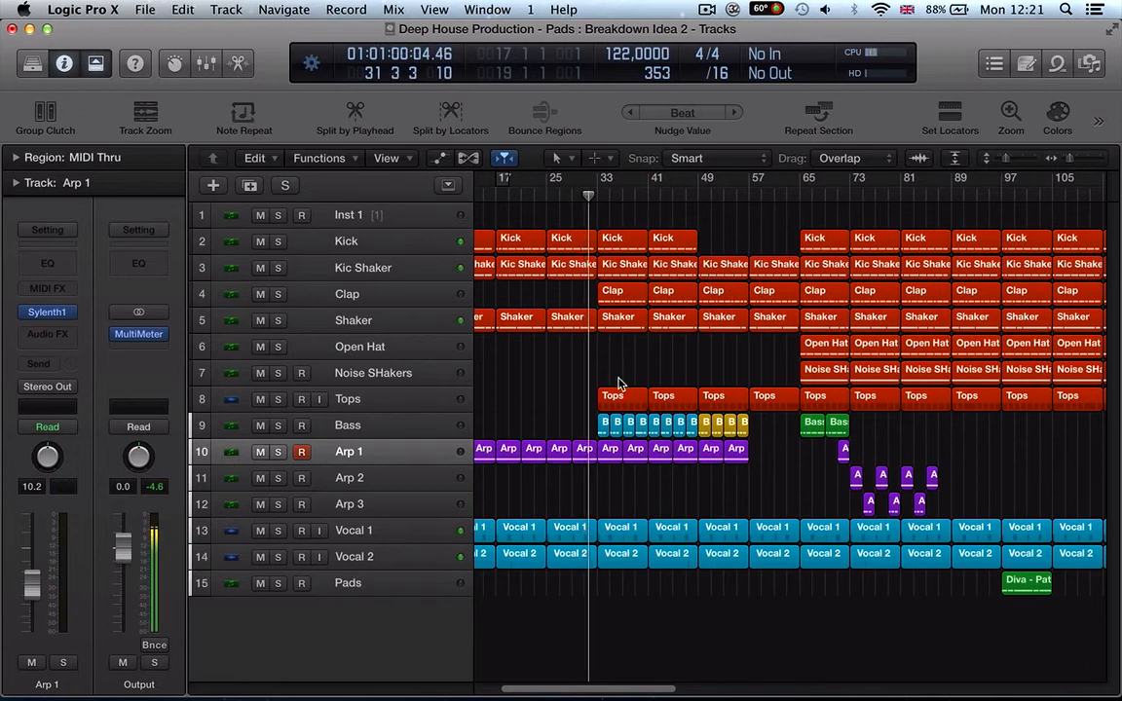
mouse_move(761, 429)
left_mouse_down()
mouse_move(706, 432)
mouse_move(756, 431)
left_mouse_up()
left_click_drag(763, 487, 759, 459)
Step: View the filter cutoff in the Bass track's Bazille synth and close the plug-in
left_click(411, 425)
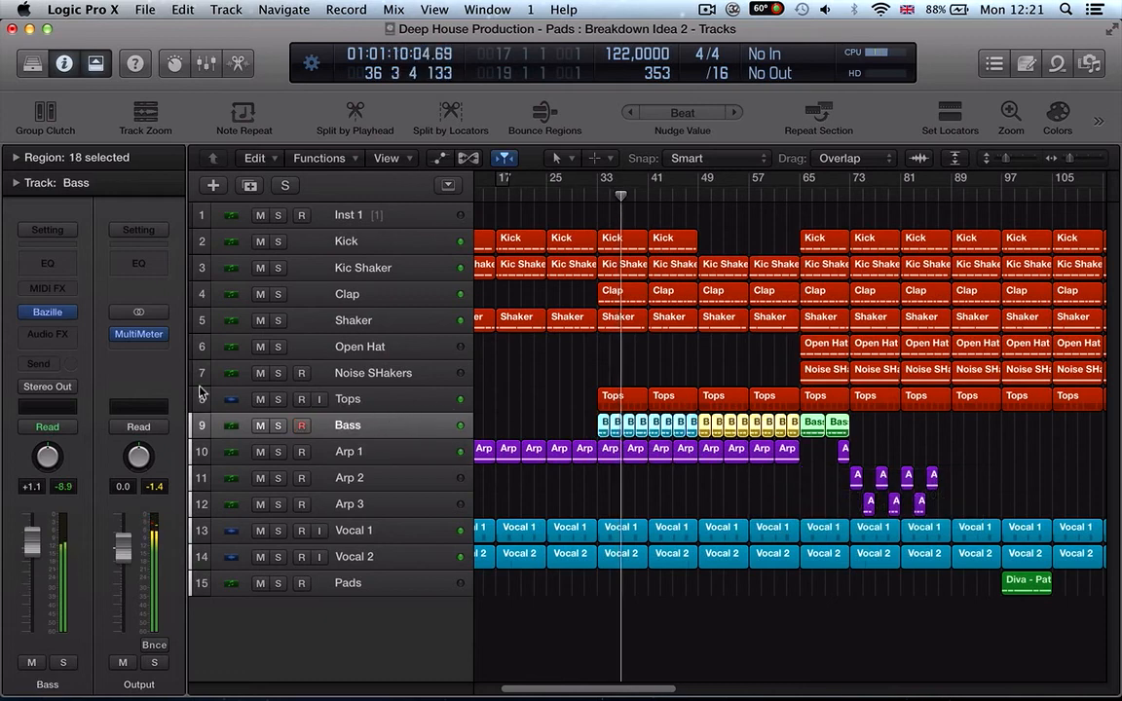
left_click(43, 310)
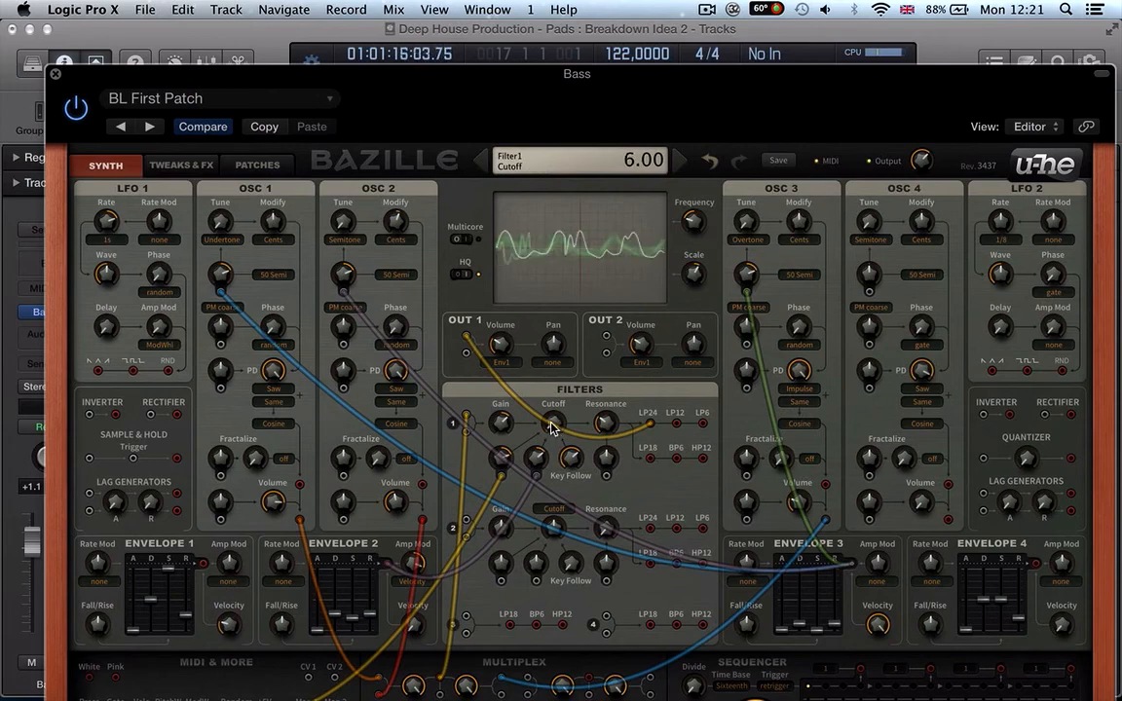
left_click(53, 74)
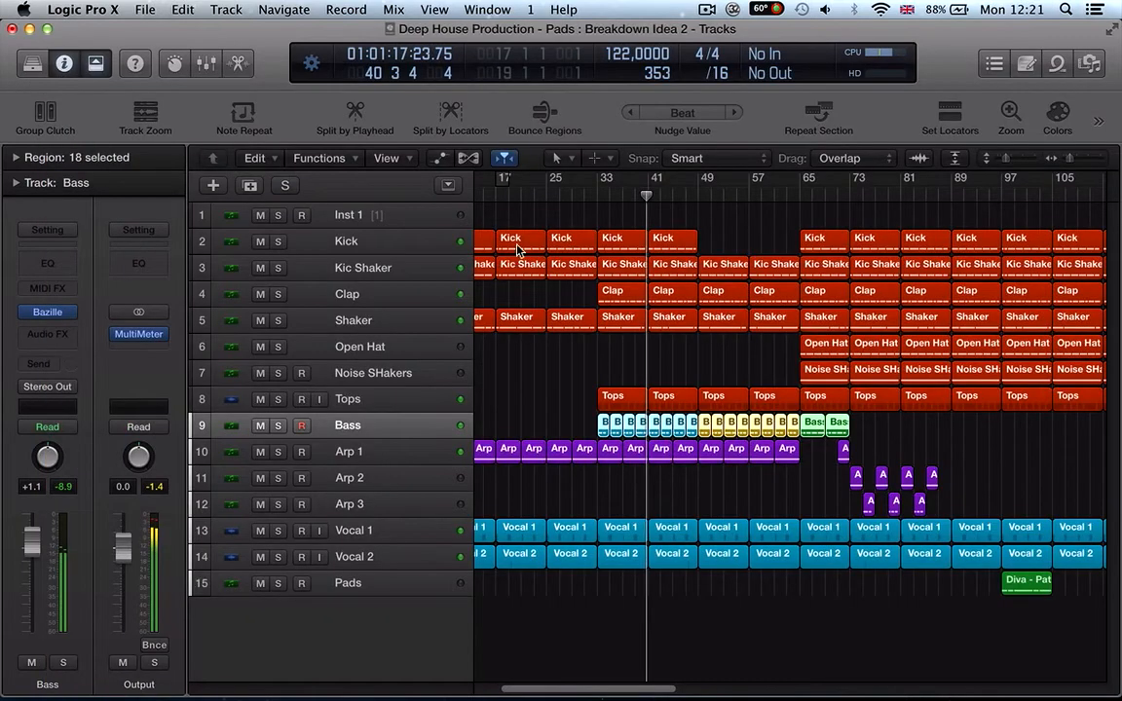
left_click(742, 358)
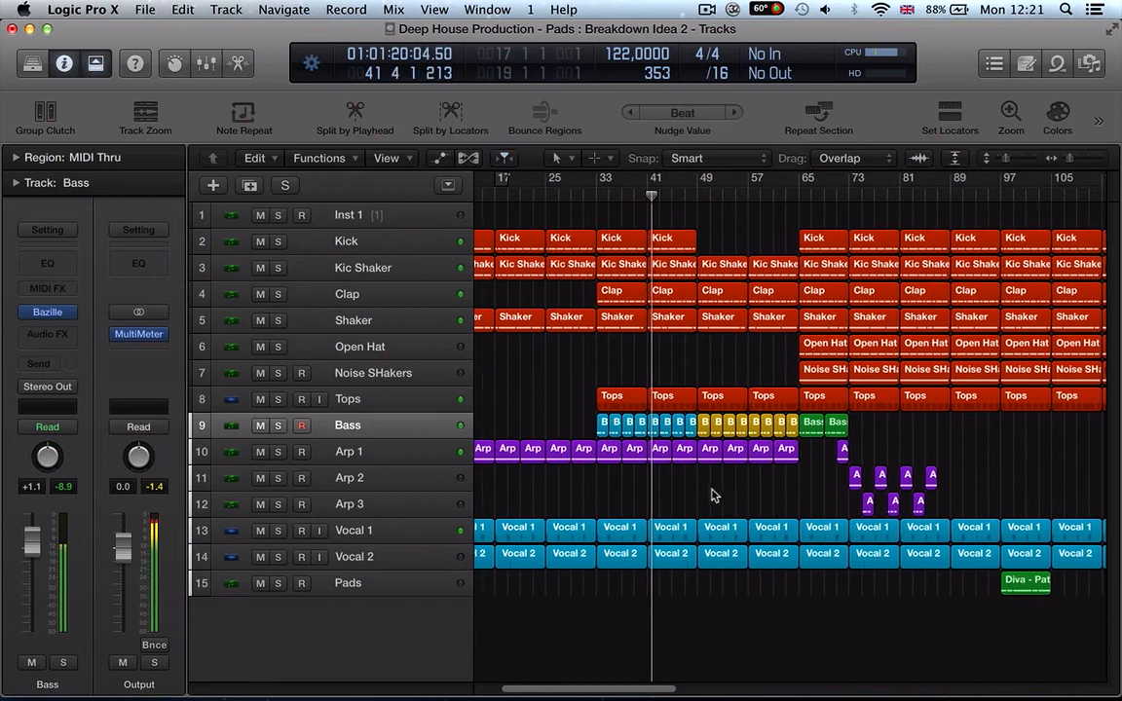
Step: Delete the three Noise SHakers regions between bars 65 and 89
left_click(400, 450)
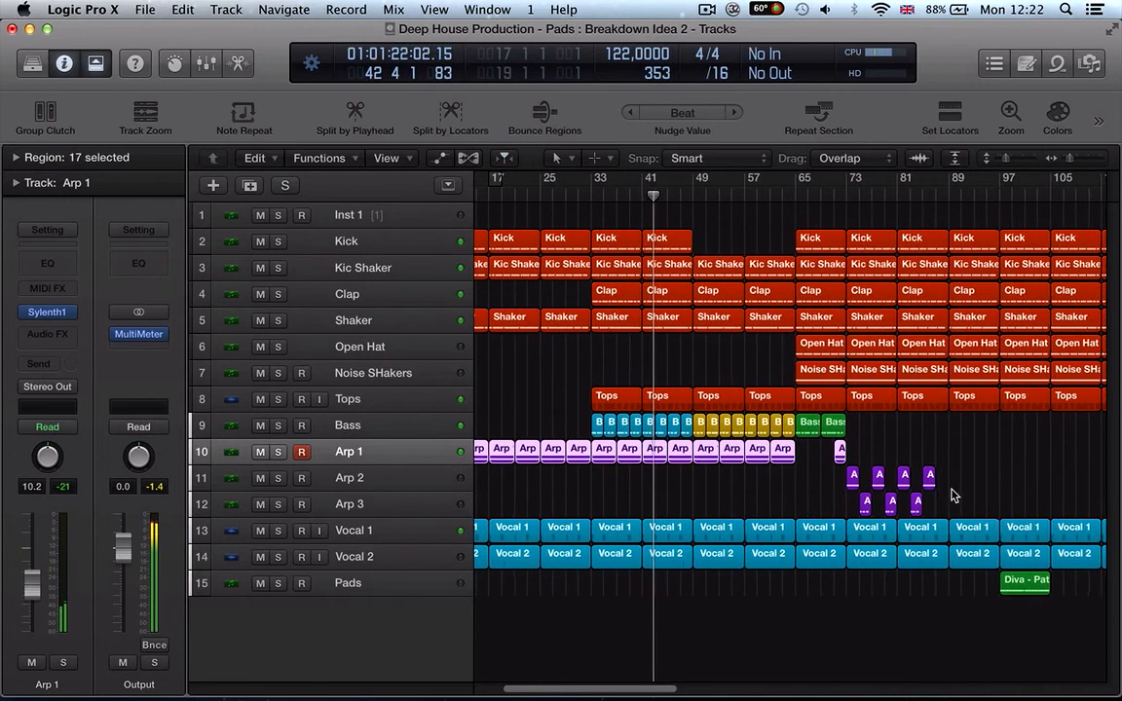
key("super+Right")
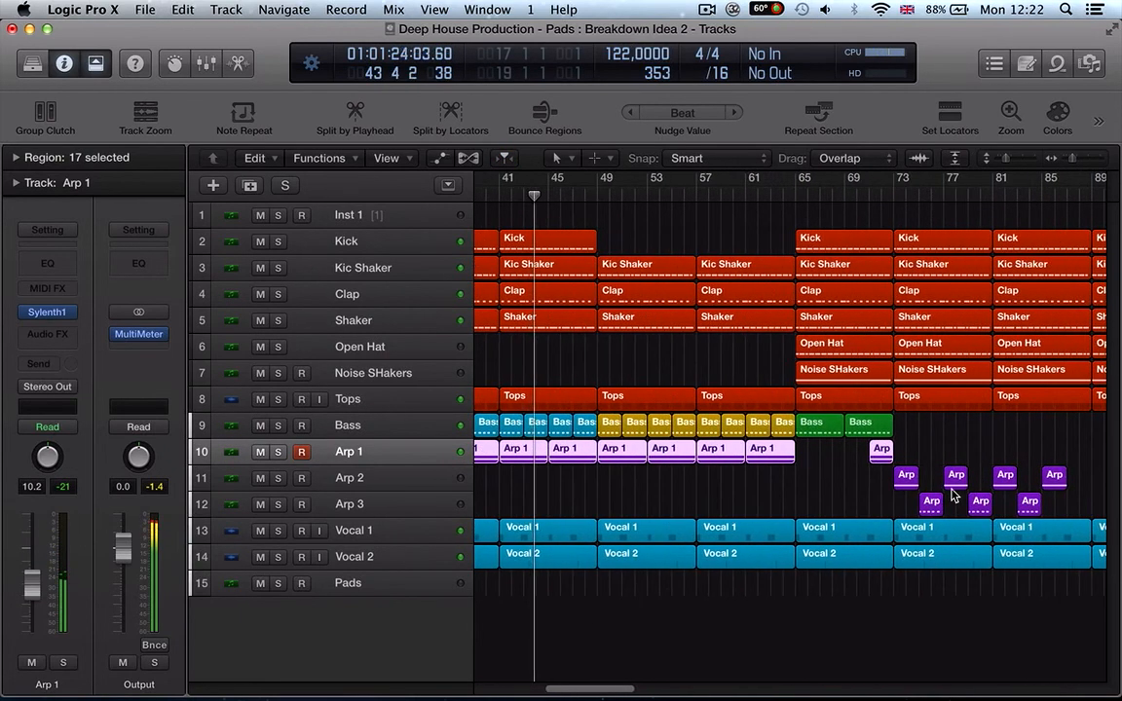
left_click_drag(760, 378, 1003, 378)
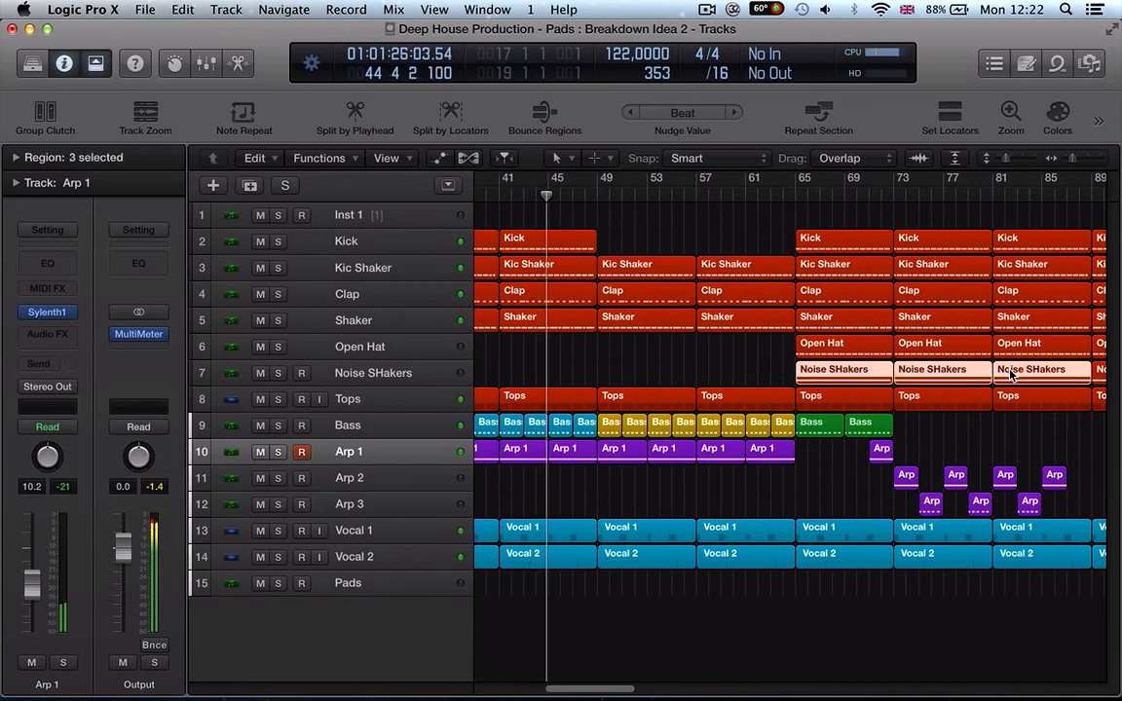
key("Delete")
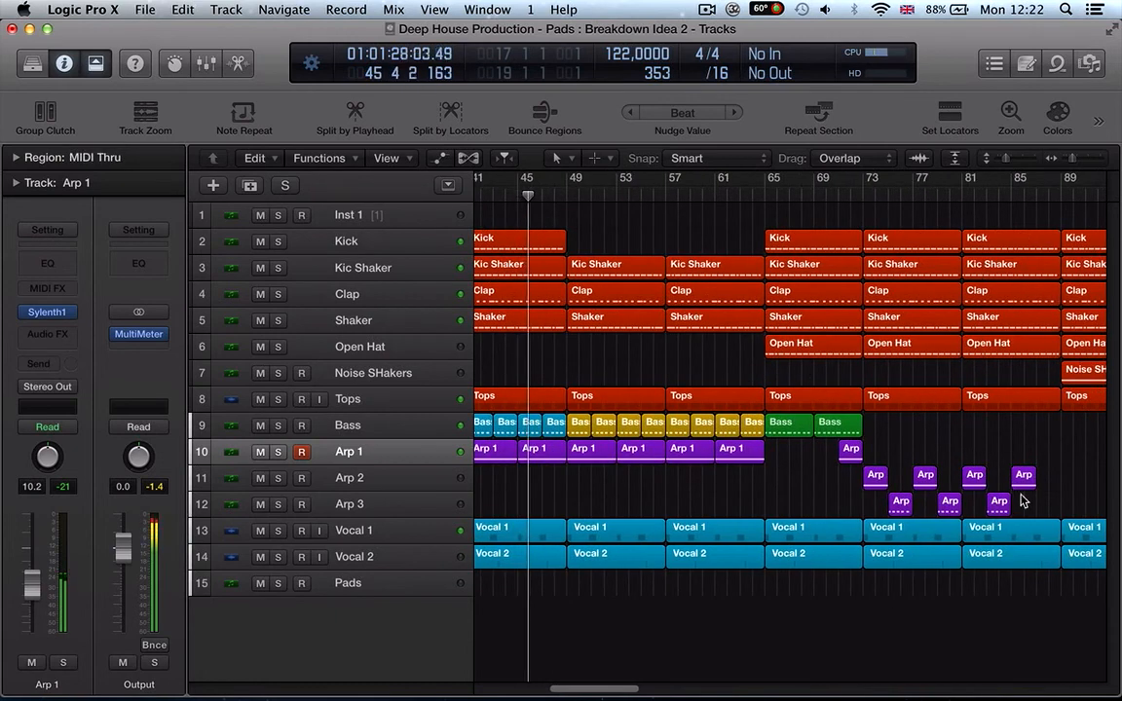
Step: Move the Arp 2 and Arp 3 regions to start at bar 89, and replace the short Arp 1 region before bar 73 with copies filling bars 65 to 73
left_click_drag(1014, 574, 1054, 477)
mouse_move(804, 472)
left_mouse_down()
mouse_move(791, 457)
mouse_move(855, 457)
mouse_move(689, 464)
mouse_move(691, 454)
mouse_move(784, 466)
mouse_move(777, 457)
mouse_move(791, 454)
left_mouse_up()
key("Delete")
Step: Review the Bass and Arp 1 regions from bar 49 during playback and examine the filter cutoff in Arp 1's Sylenth1 synth
left_click(579, 427)
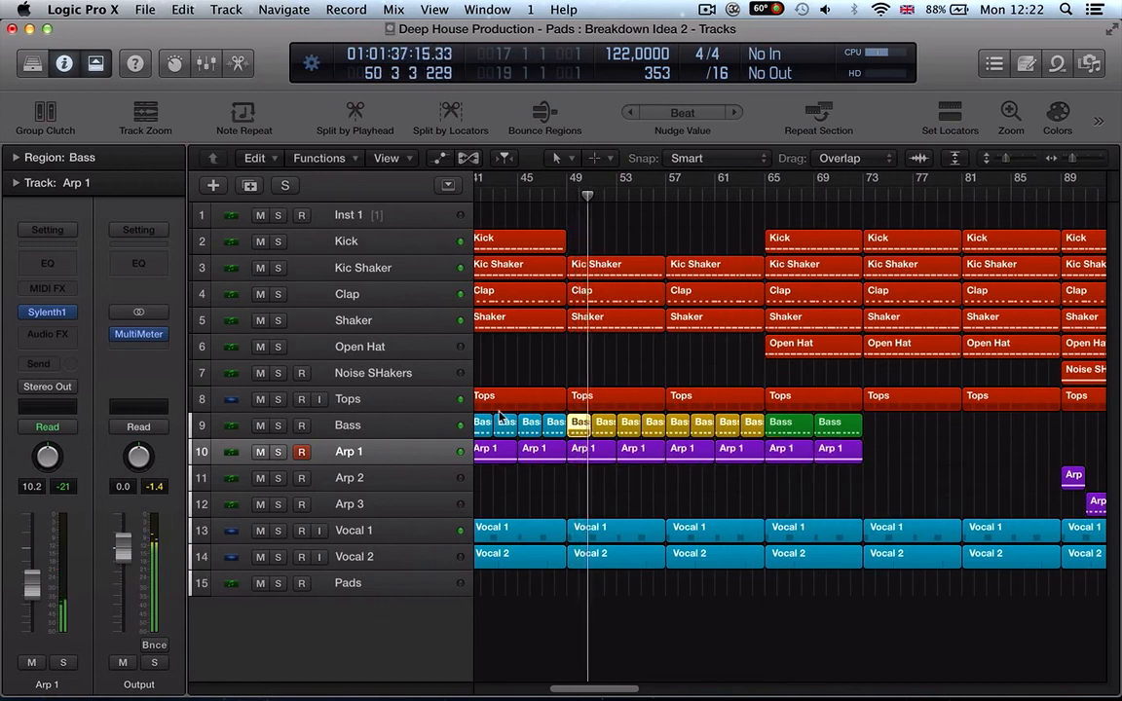
left_click(409, 422)
left_click(643, 362)
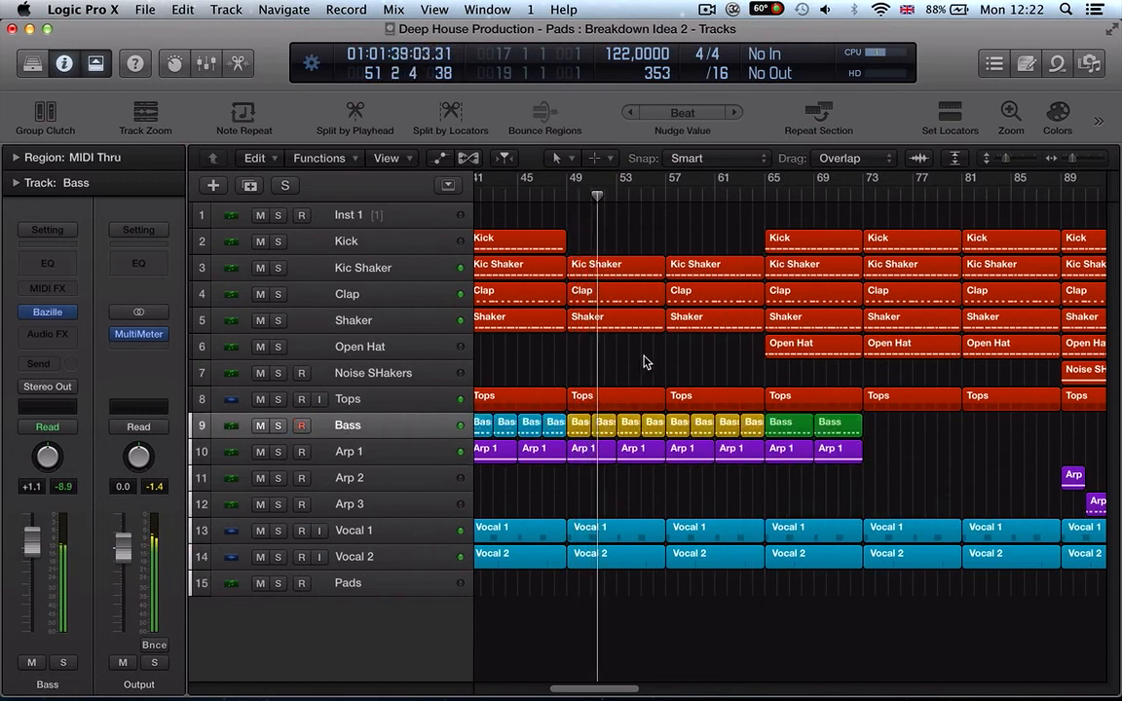
left_click(787, 451)
left_click(369, 461)
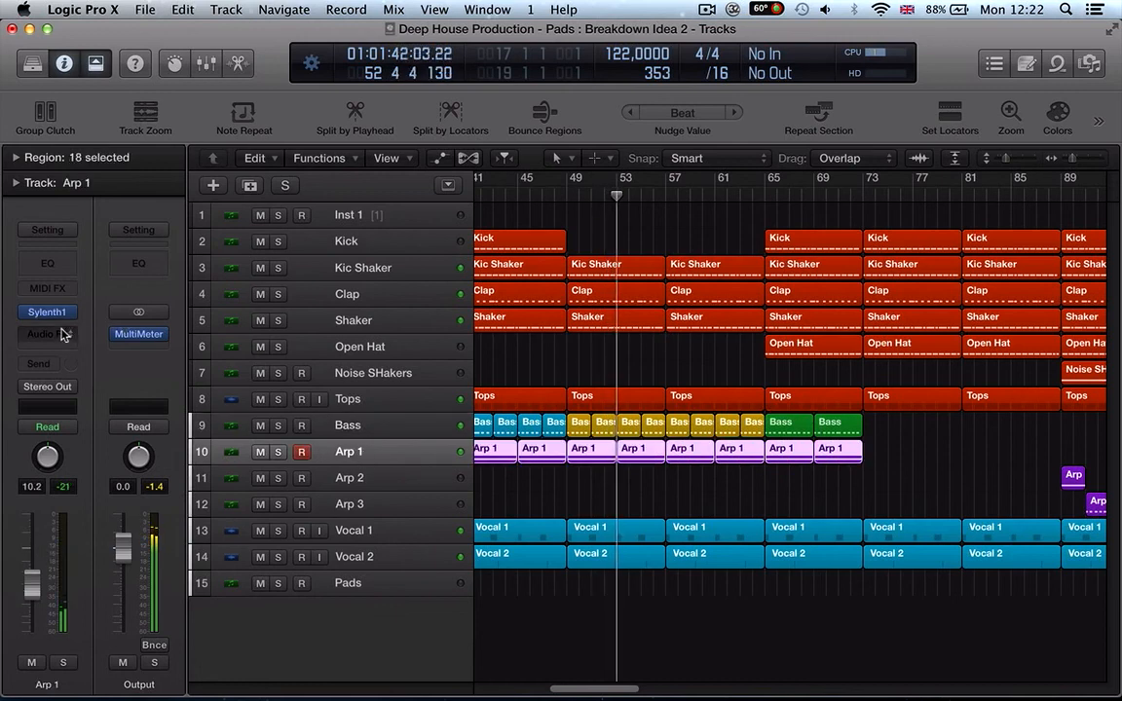
left_click(46, 312)
left_click(110, 417)
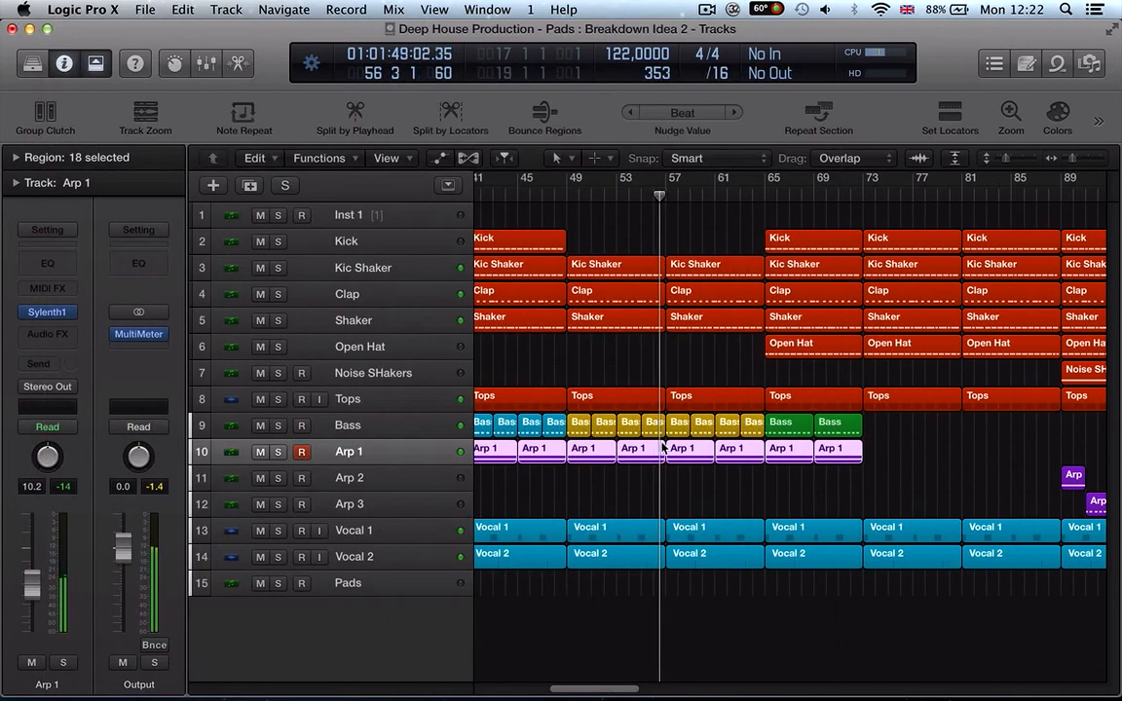
left_click(813, 493)
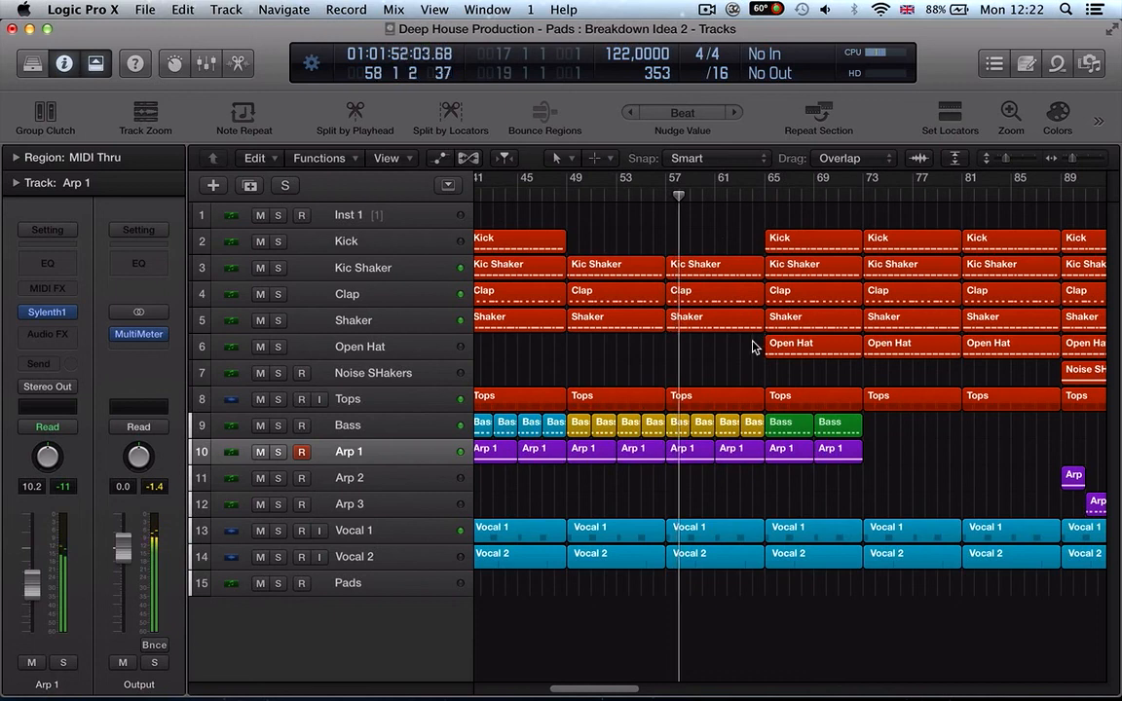
Step: Examine the Open Hat and green Bass regions between bars 65 and 73
scroll(751, 345, "right", 3)
left_click(721, 346)
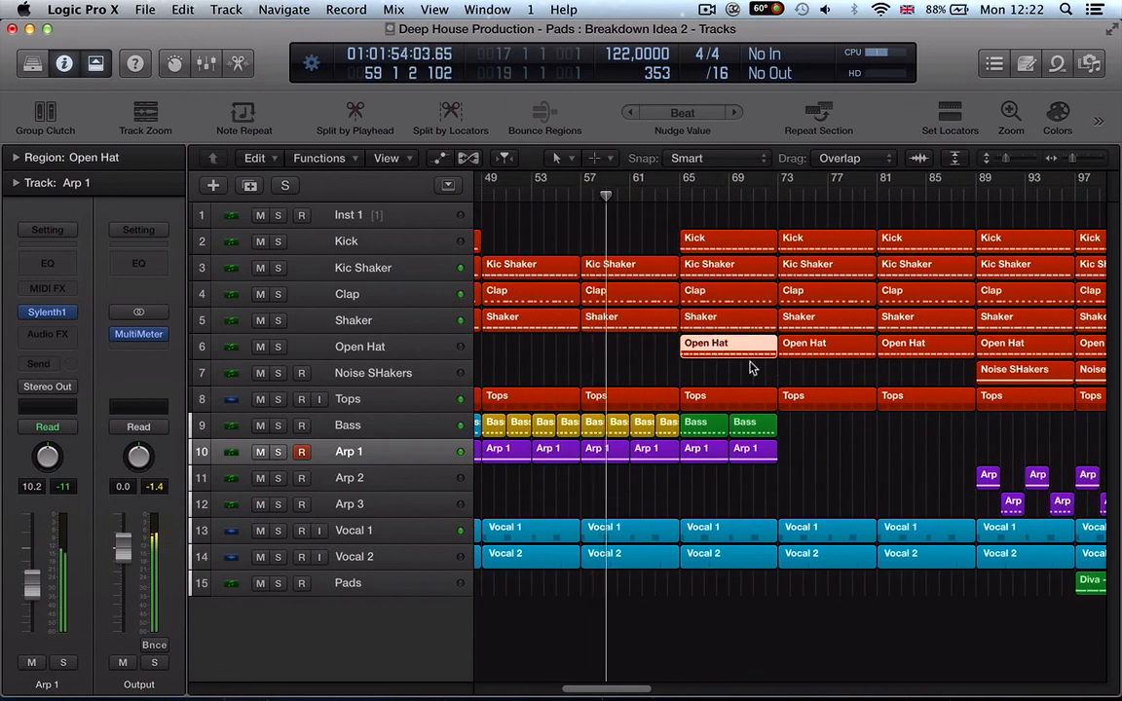
left_click_drag(802, 426, 683, 434)
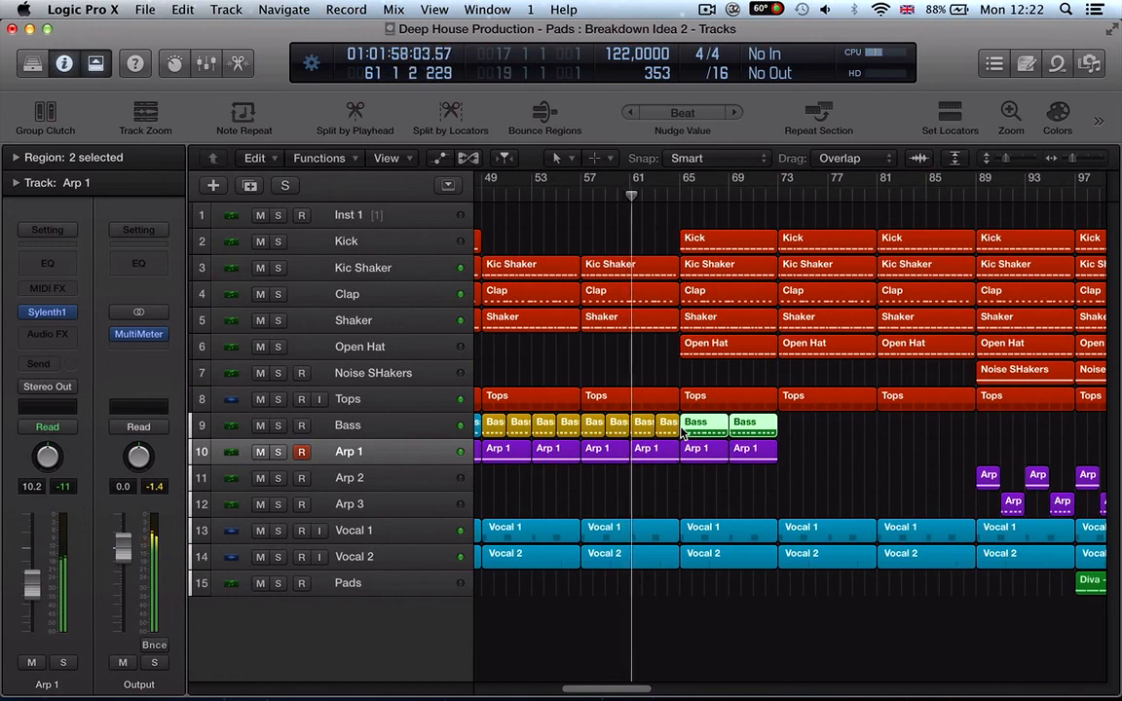
left_click(682, 372)
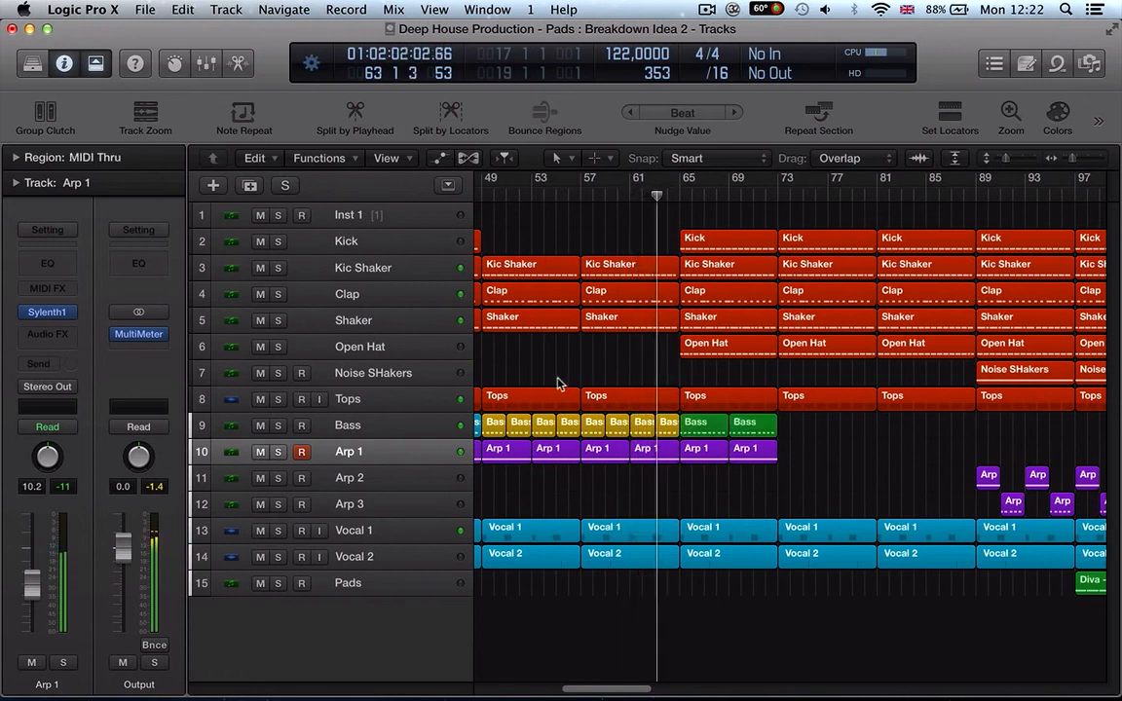
Step: Examine the filter controls of Arp 1's Sylenth1 and the Bass track's Bazille, closing each synth
left_click(431, 454)
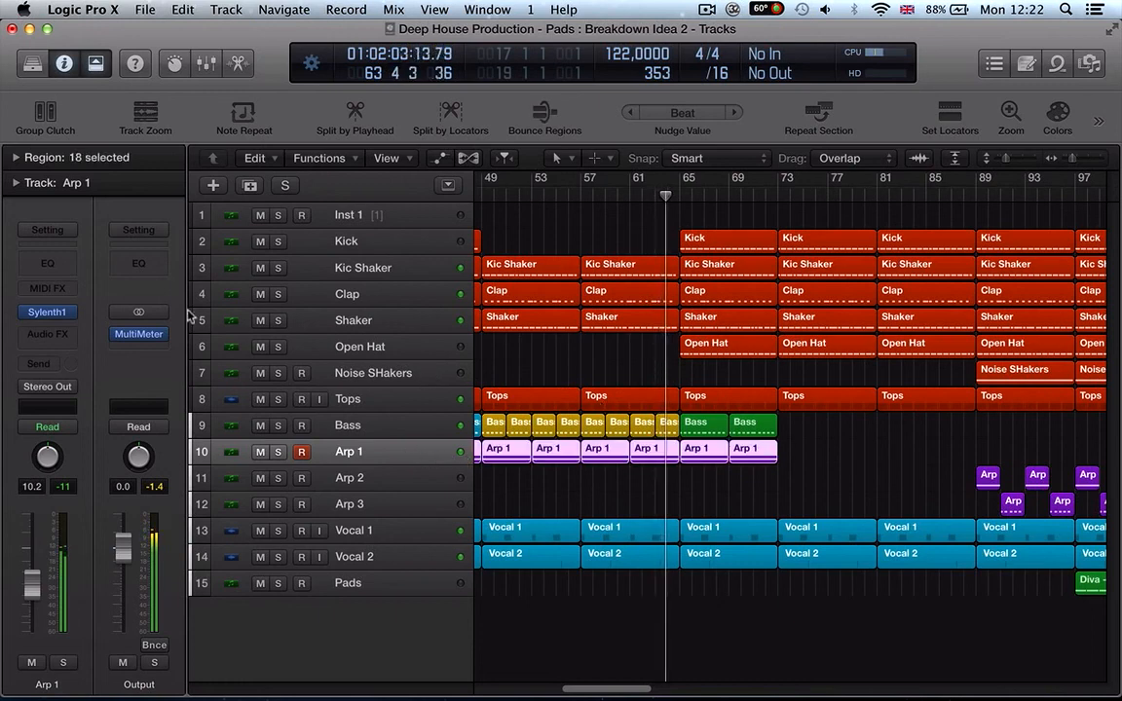
left_click(55, 314)
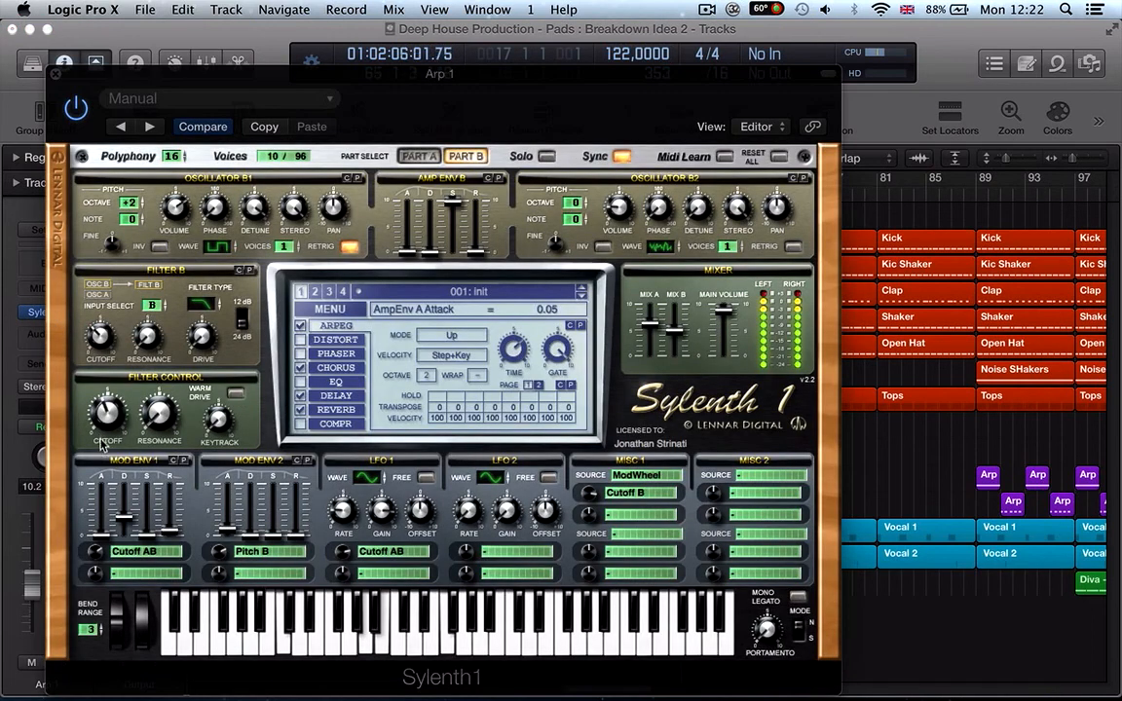
left_click(55, 78)
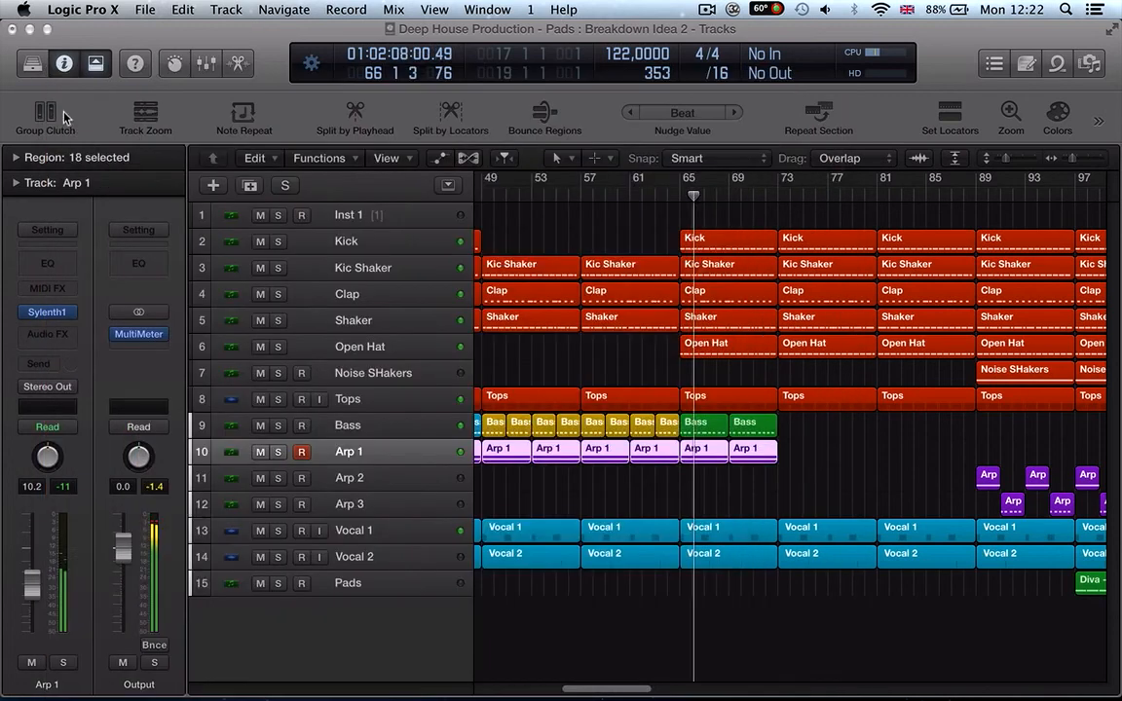
left_click(419, 425)
mouse_move(41, 316)
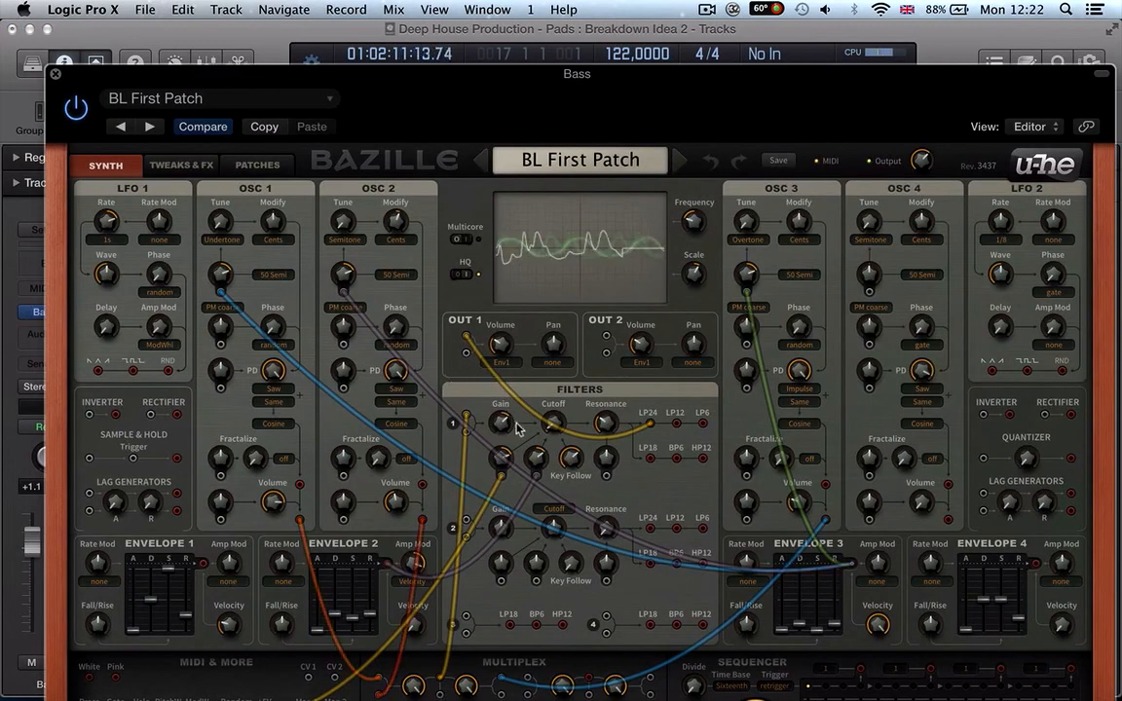
left_click_drag(552, 429, 558, 417)
key("super+w")
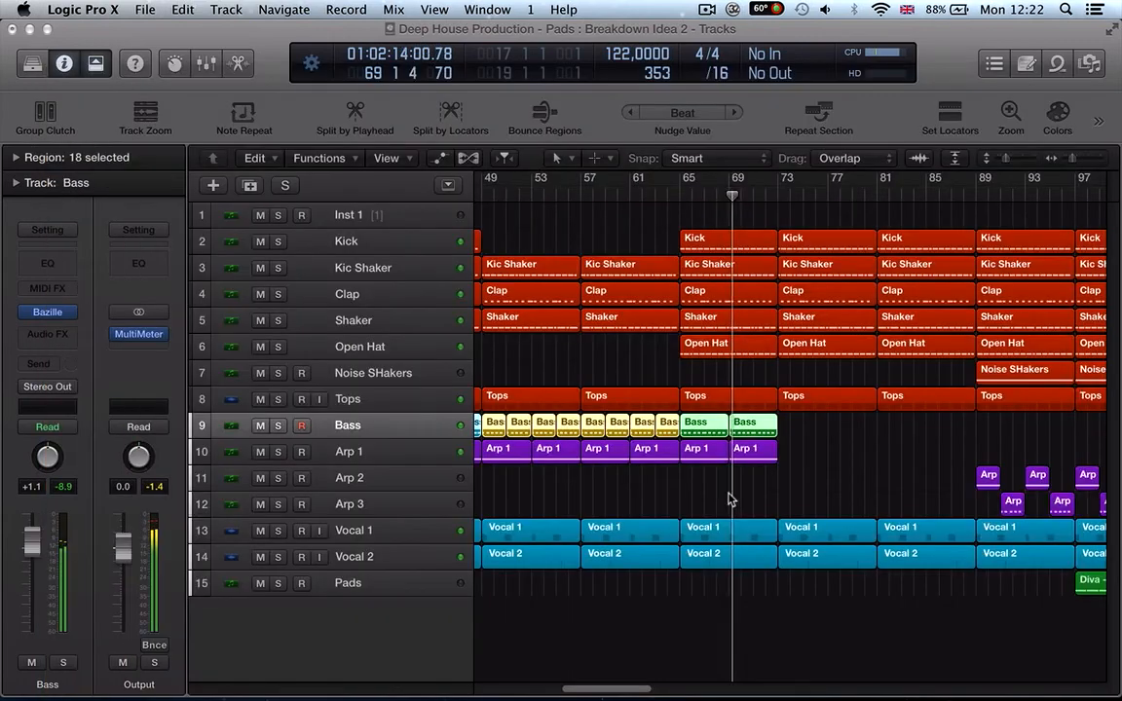
Step: Check the two green Bass regions from bar 65, stop playback before bar 73 and view more of the arrangement
left_click_drag(801, 435, 721, 431)
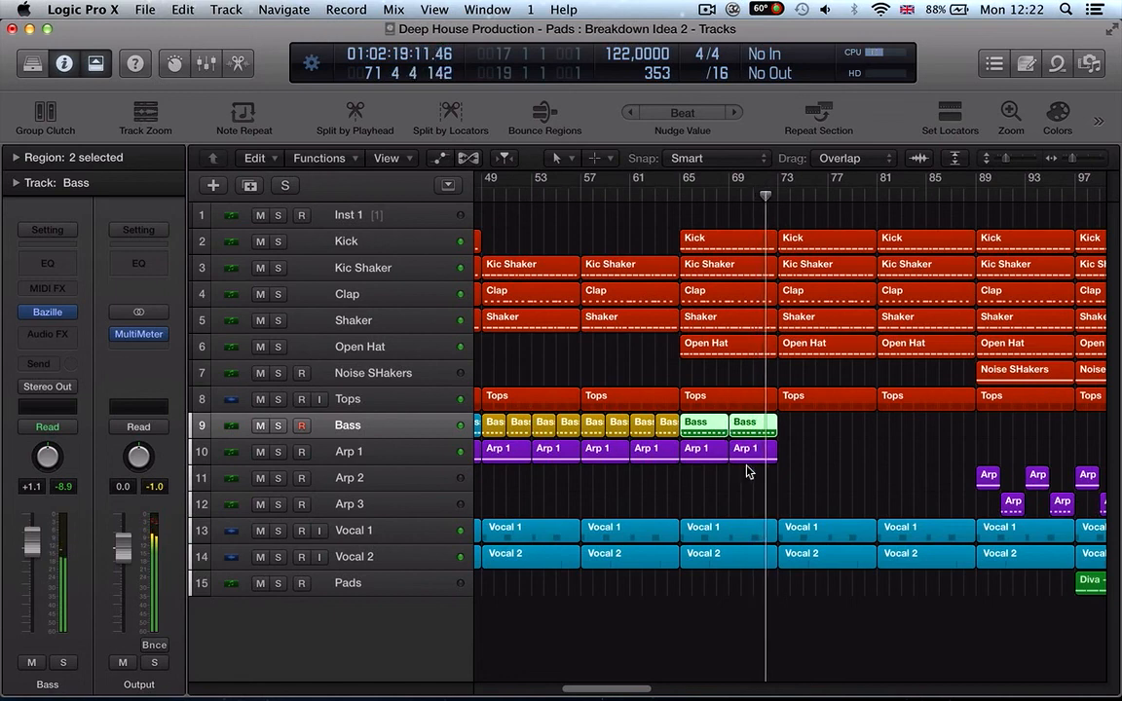
left_click(792, 524)
left_click(794, 487)
key("super+Left")
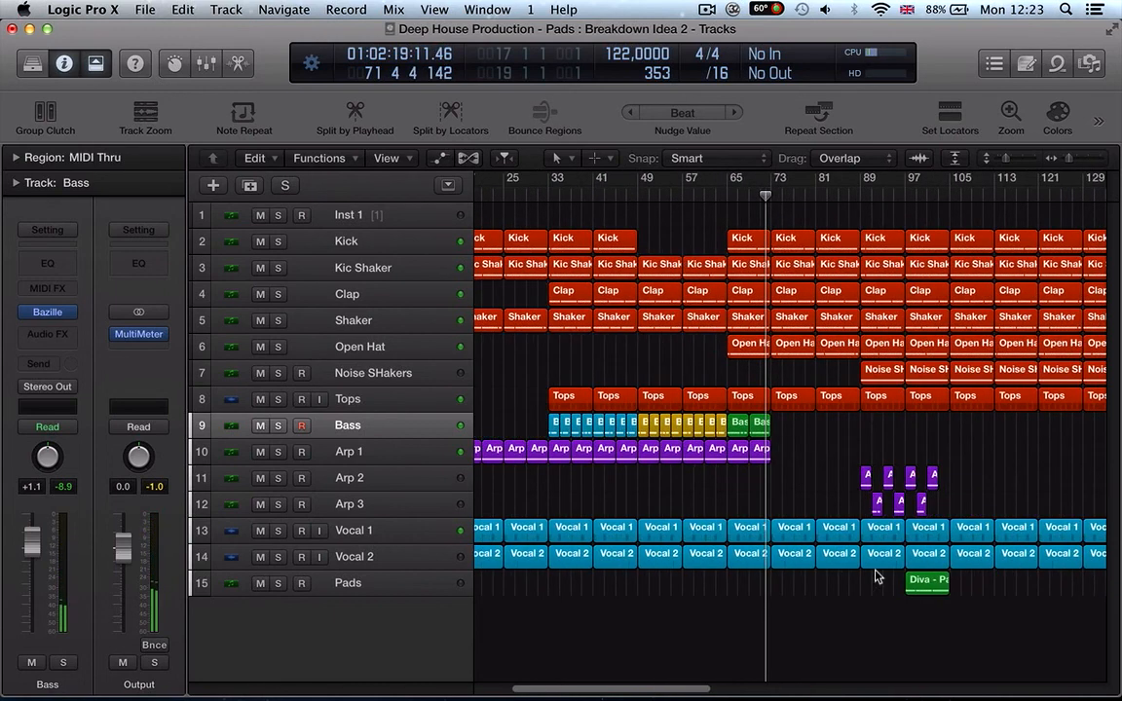